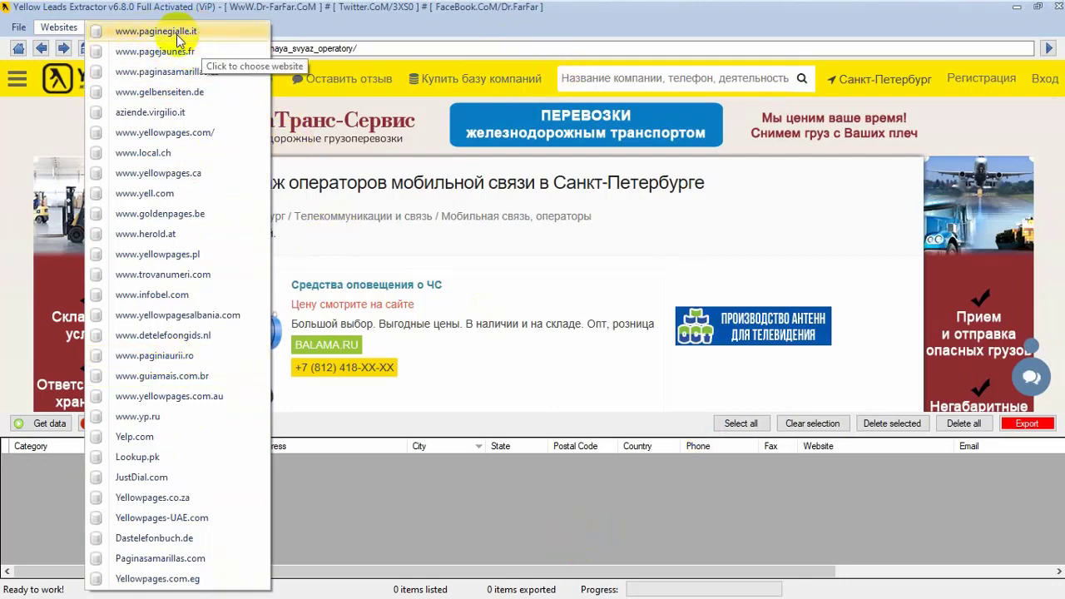
left_click(502, 515)
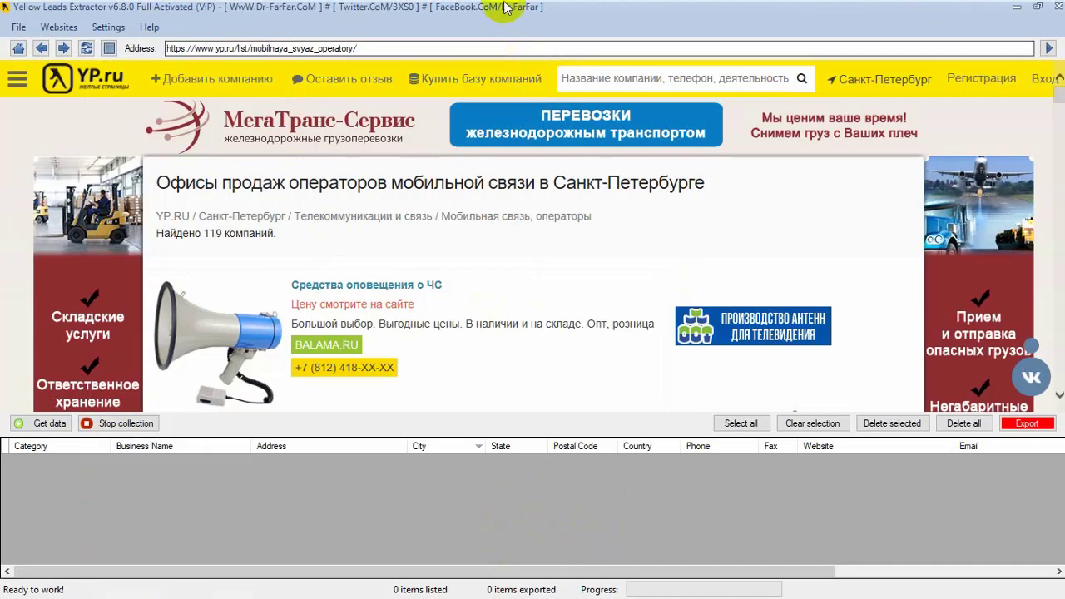
mouse_move(477, 19)
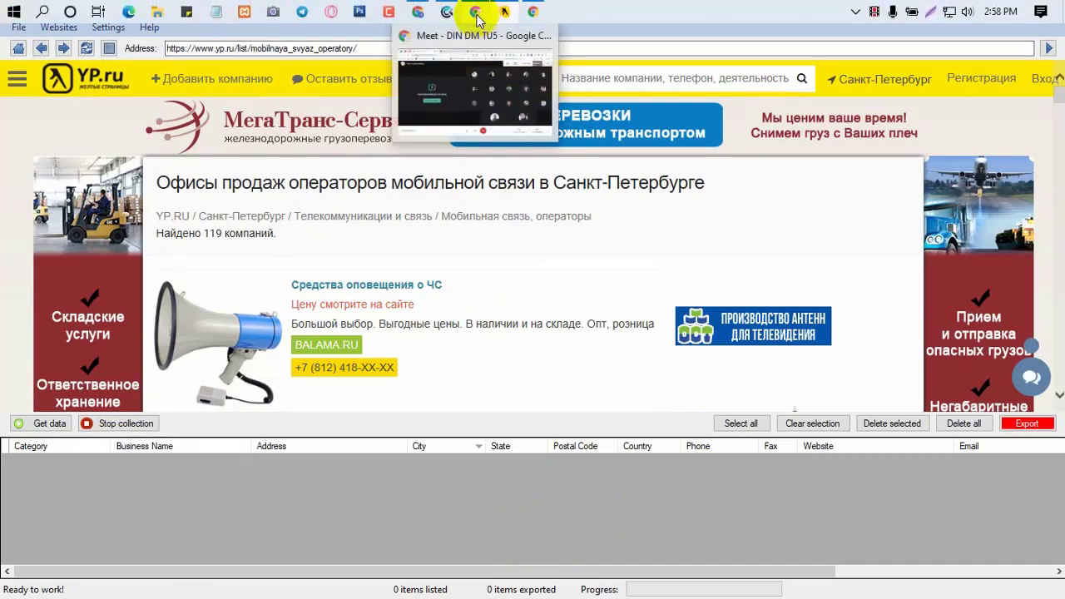
left_click(476, 15)
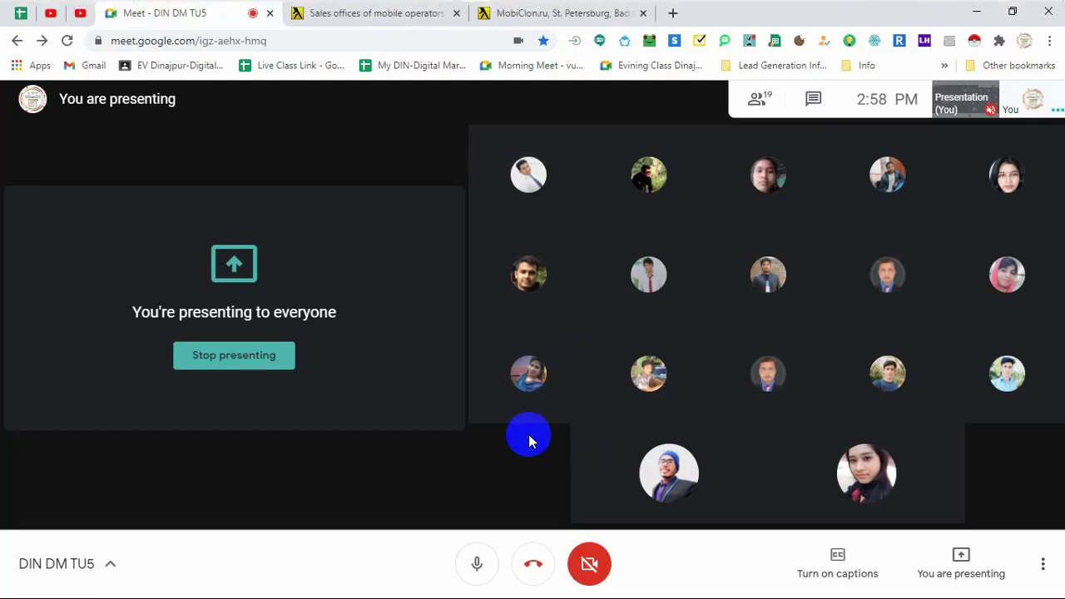
mouse_move(359, 11)
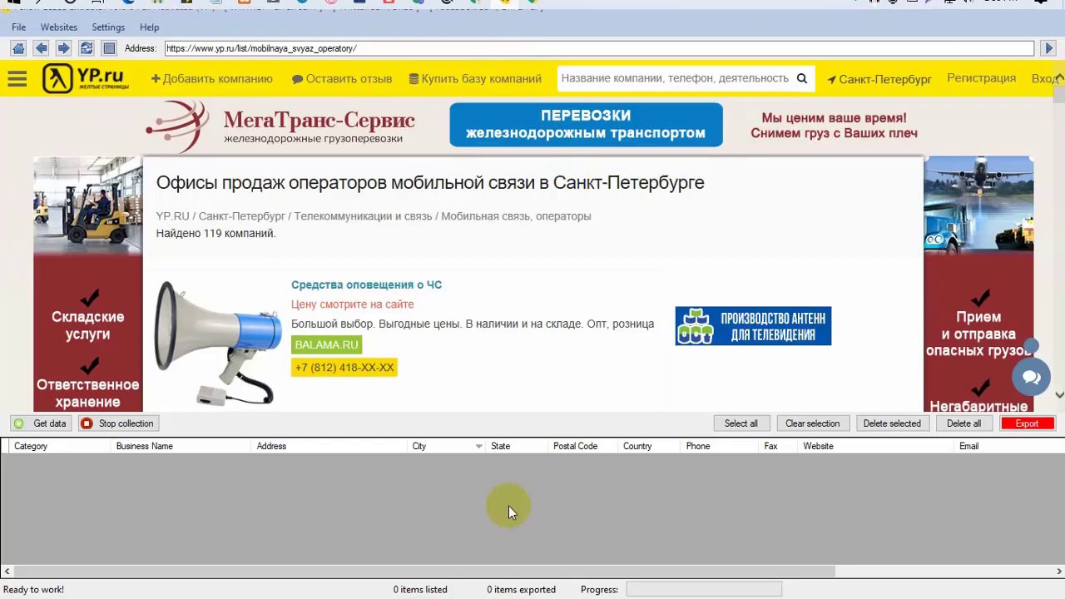
left_click(504, 12)
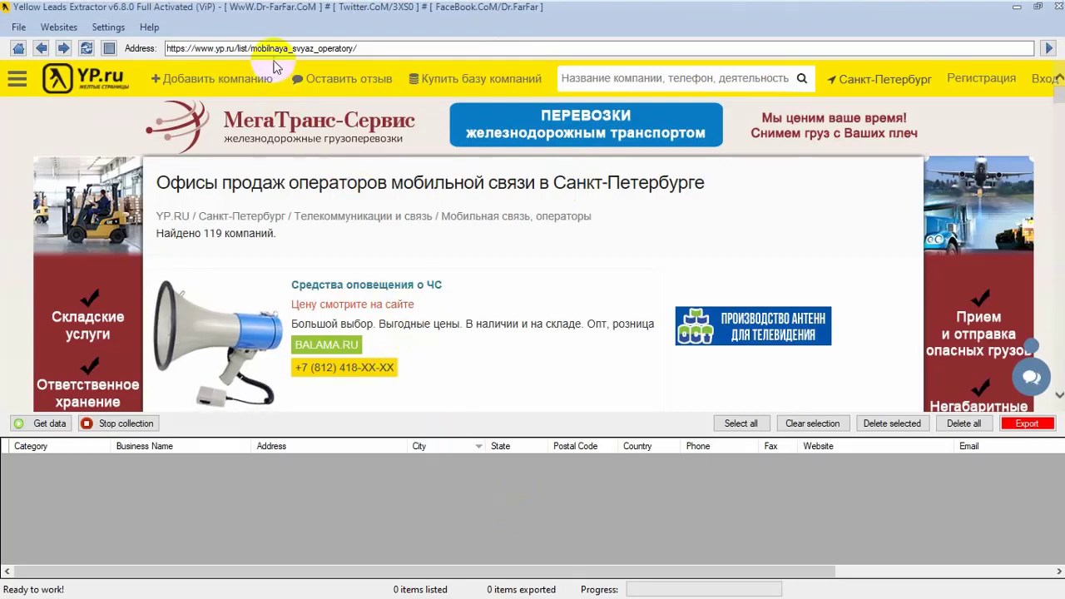
left_click(236, 50)
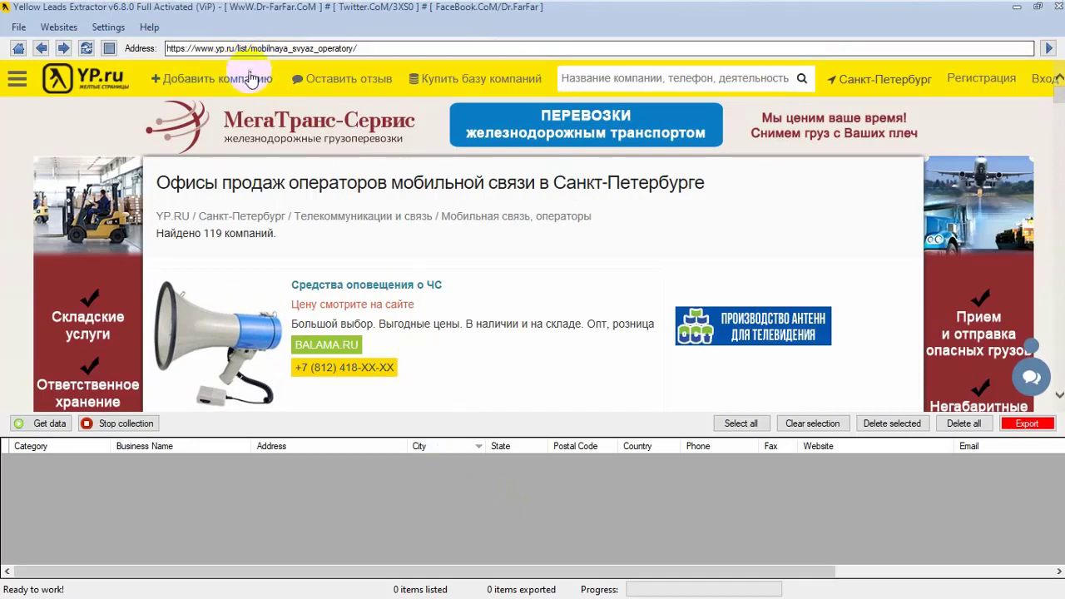
left_click(417, 13)
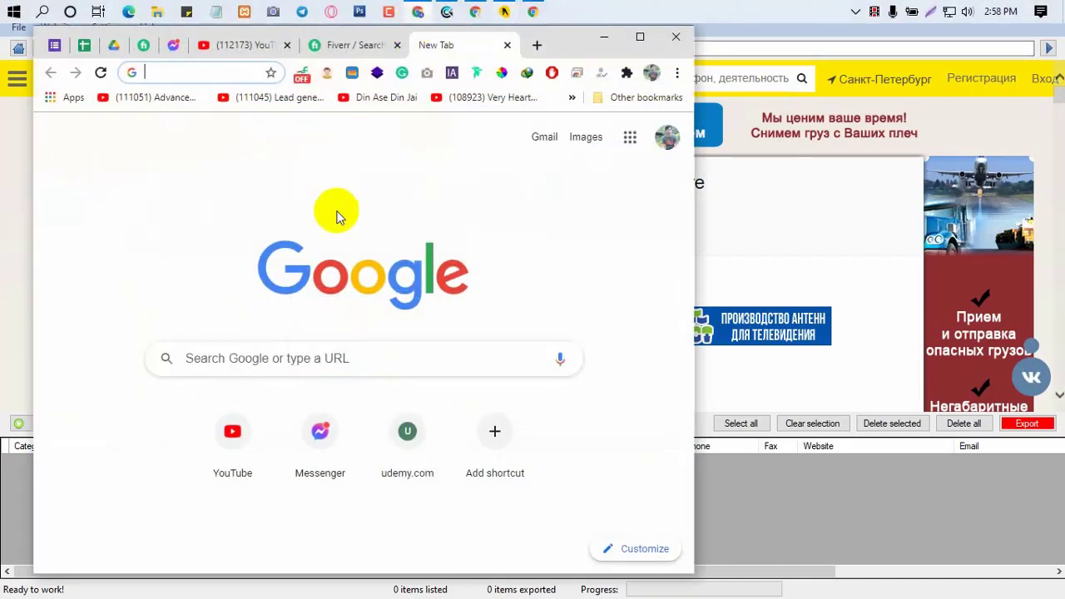
left_click(596, 39)
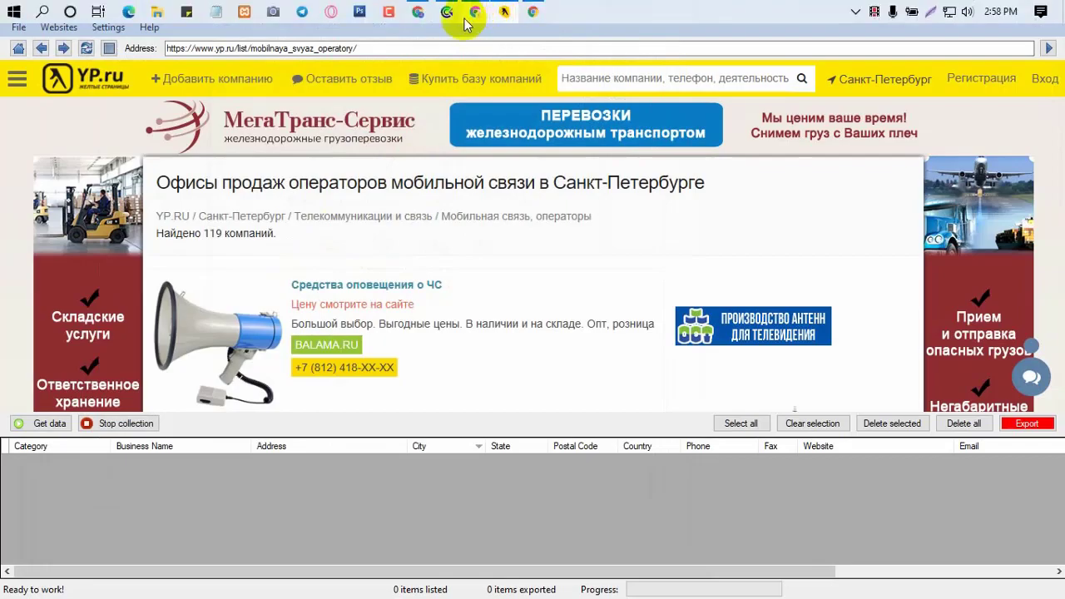
left_click(477, 14)
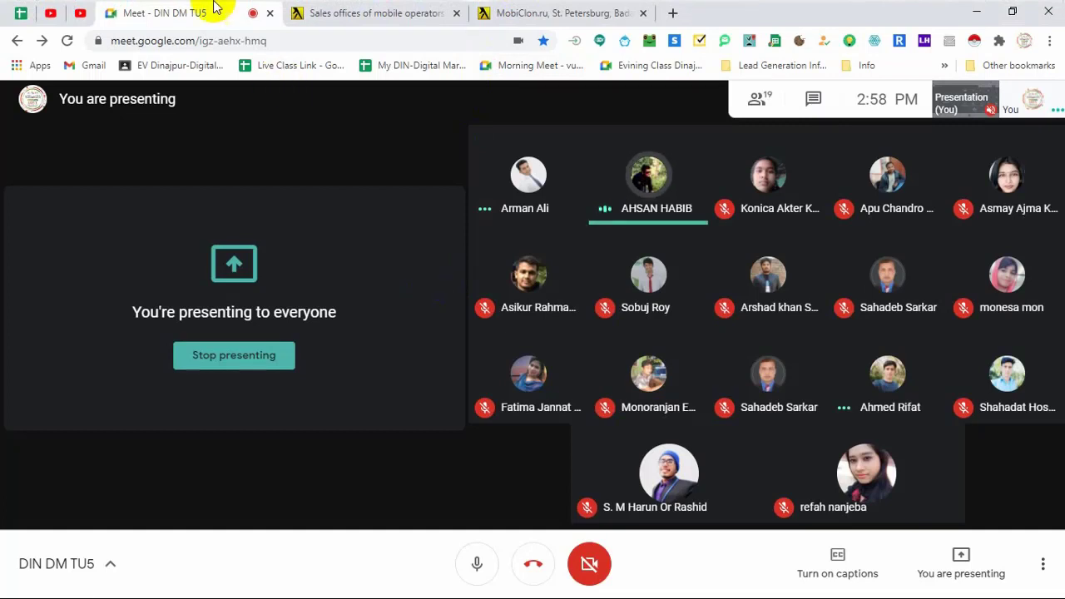
mouse_move(352, 10)
mouse_move(504, 15)
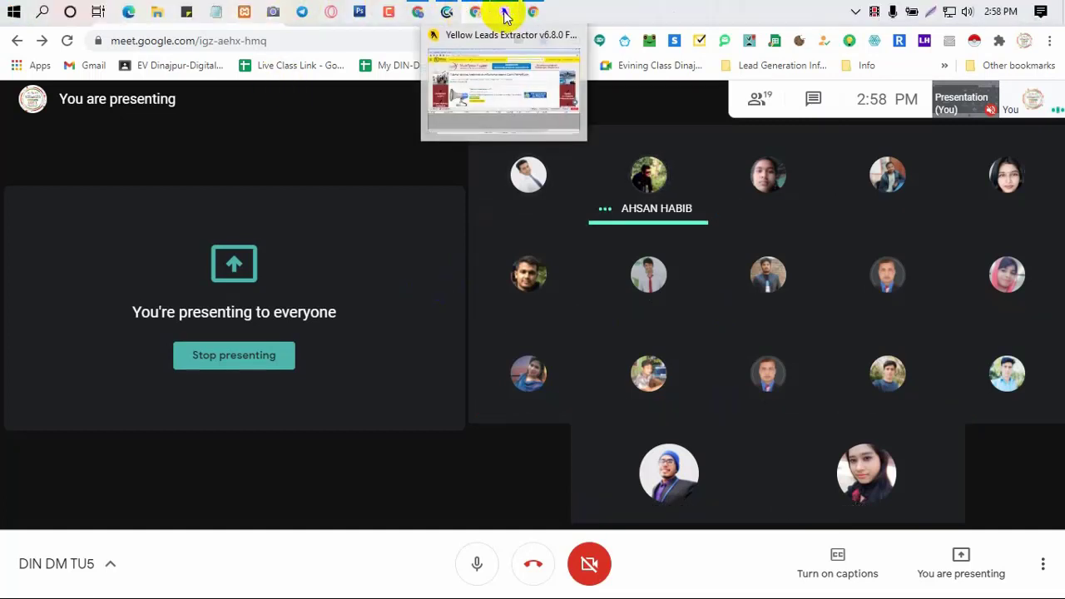
left_click(509, 92)
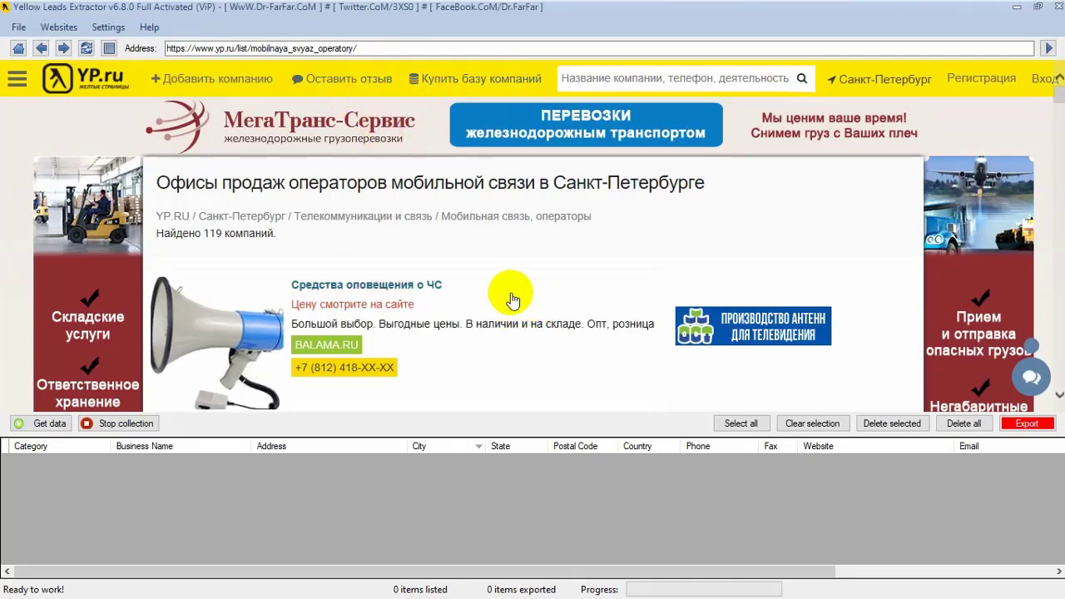
Look through the mobile operator company listings for St. Petersburg on the YP.ru page
scroll(510, 295, "down", 2)
scroll(510, 292, "down", 5)
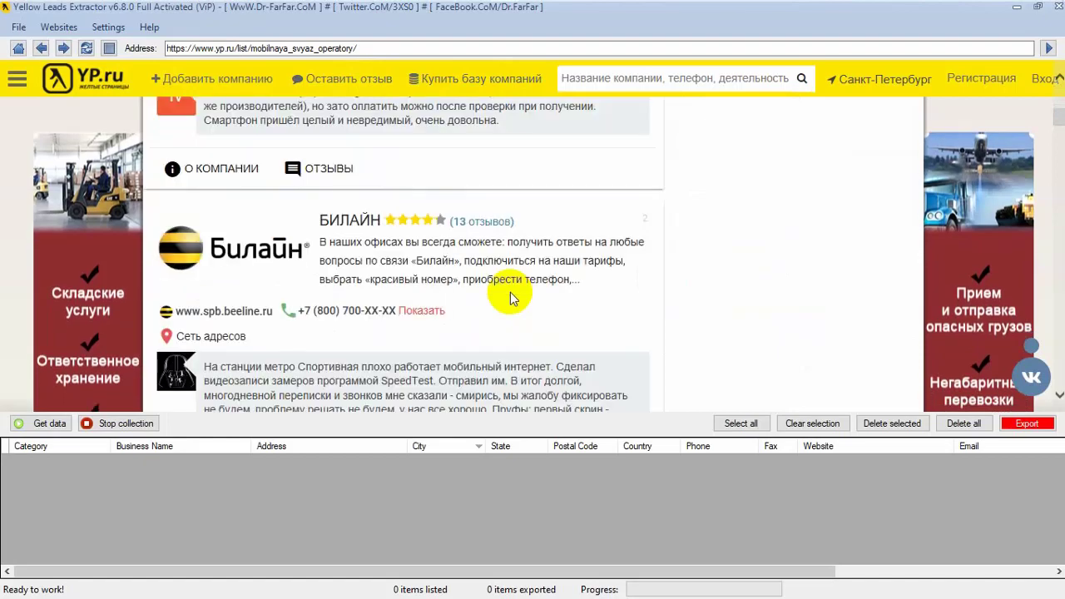
scroll(510, 295, "down", 4)
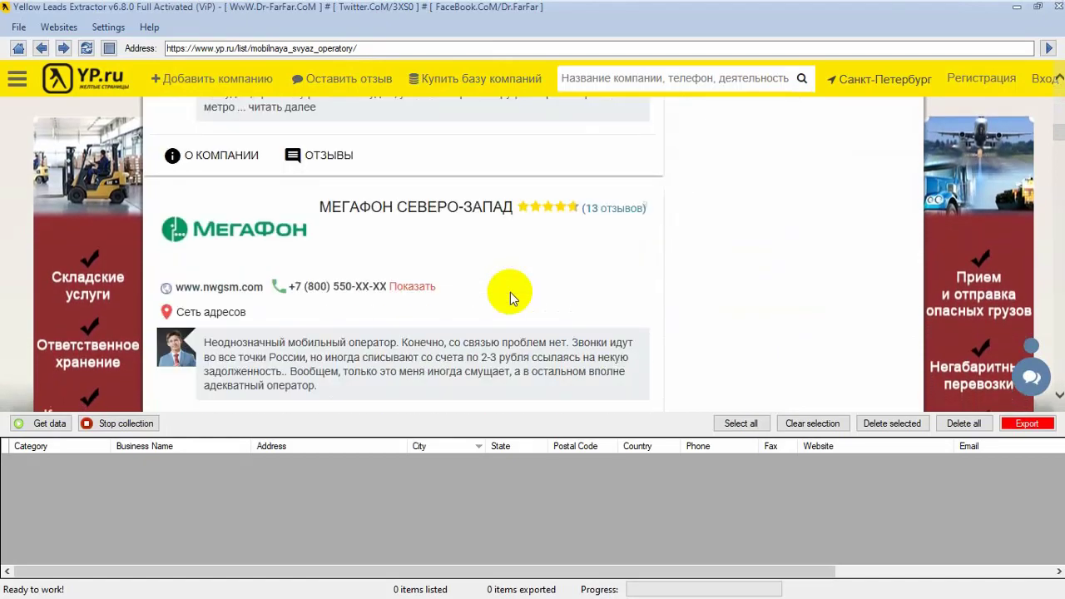
scroll(510, 292, "down", 4)
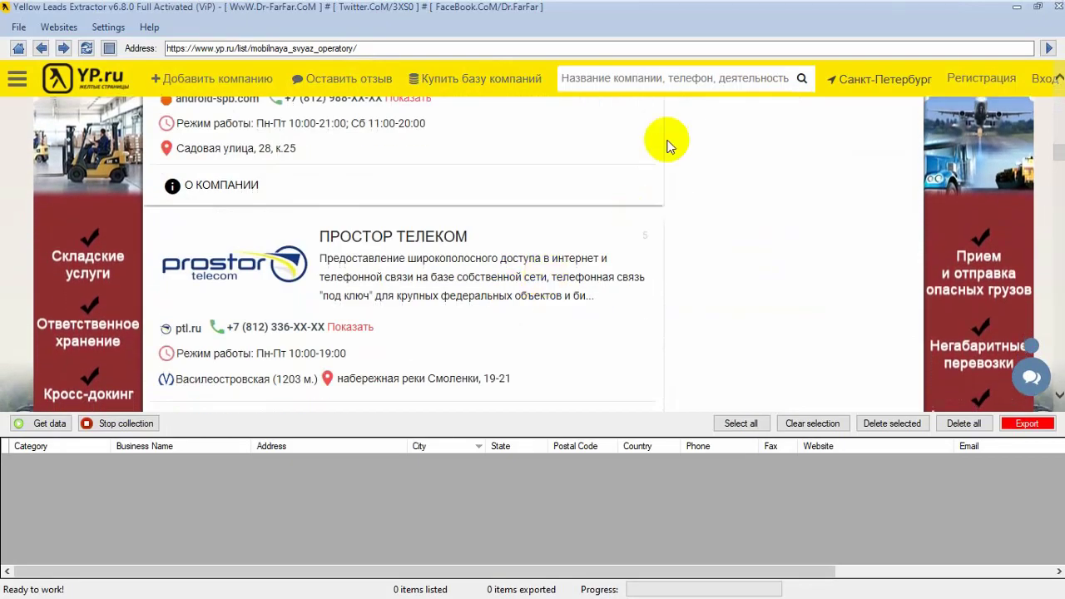
left_click(671, 77)
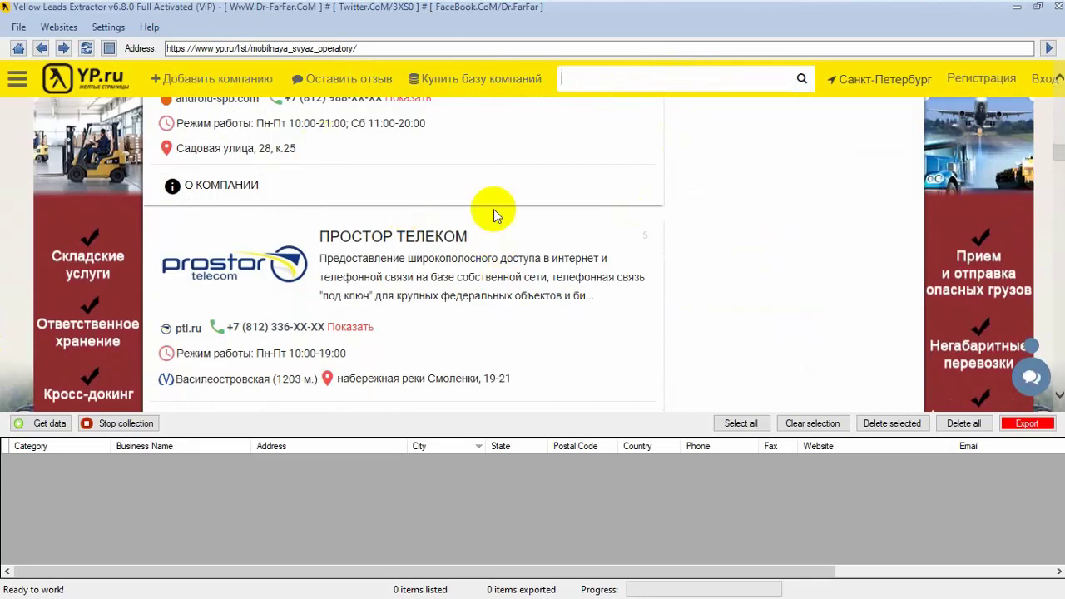
right_click(646, 190)
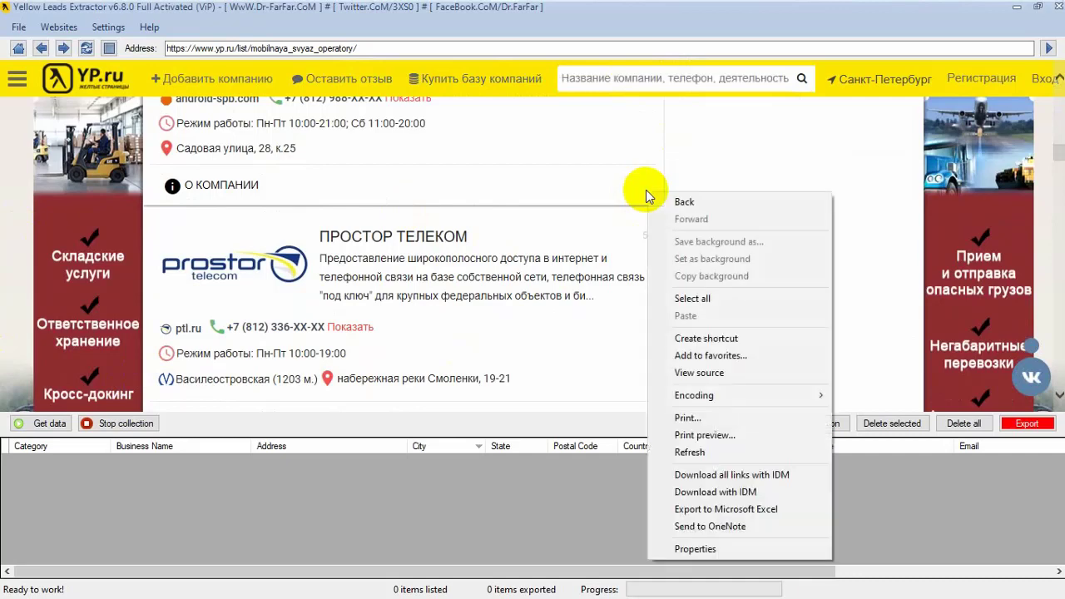
left_click(736, 169)
right_click(737, 170)
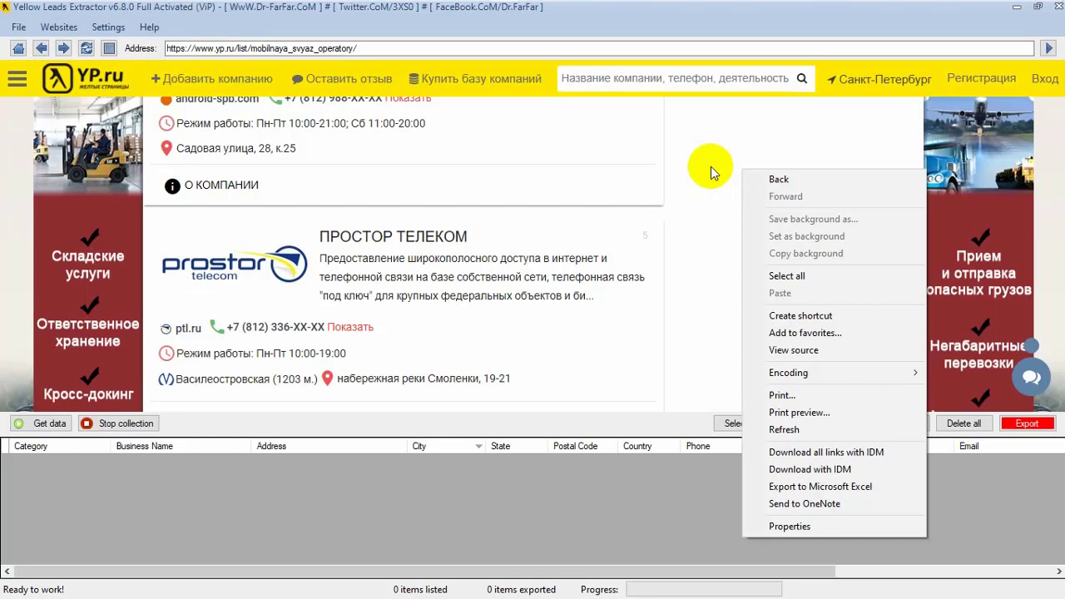
left_click(710, 166)
left_click(100, 27)
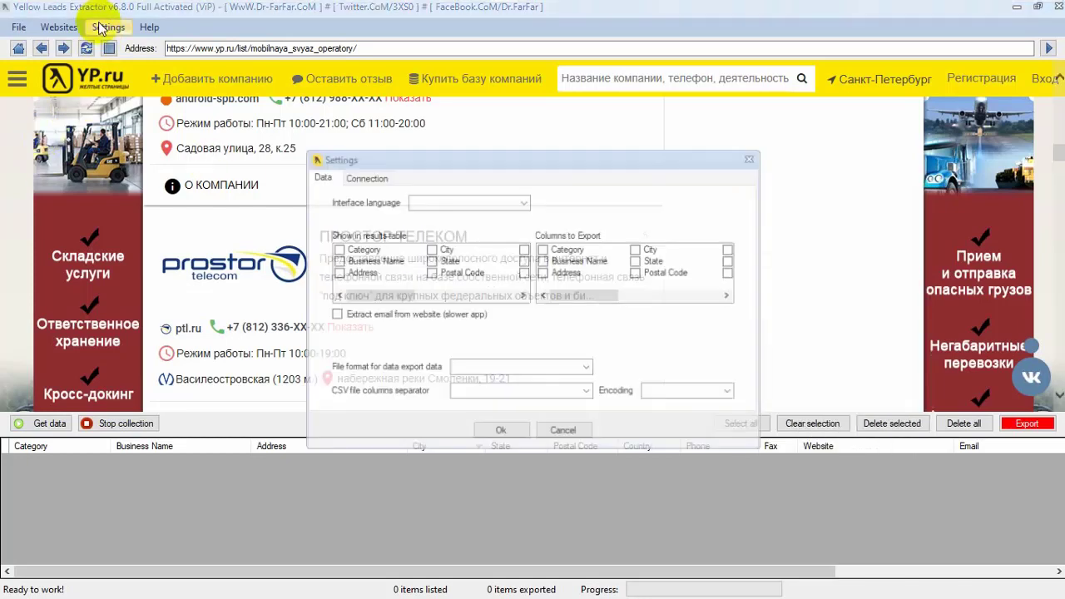
left_click(363, 178)
left_click(568, 433)
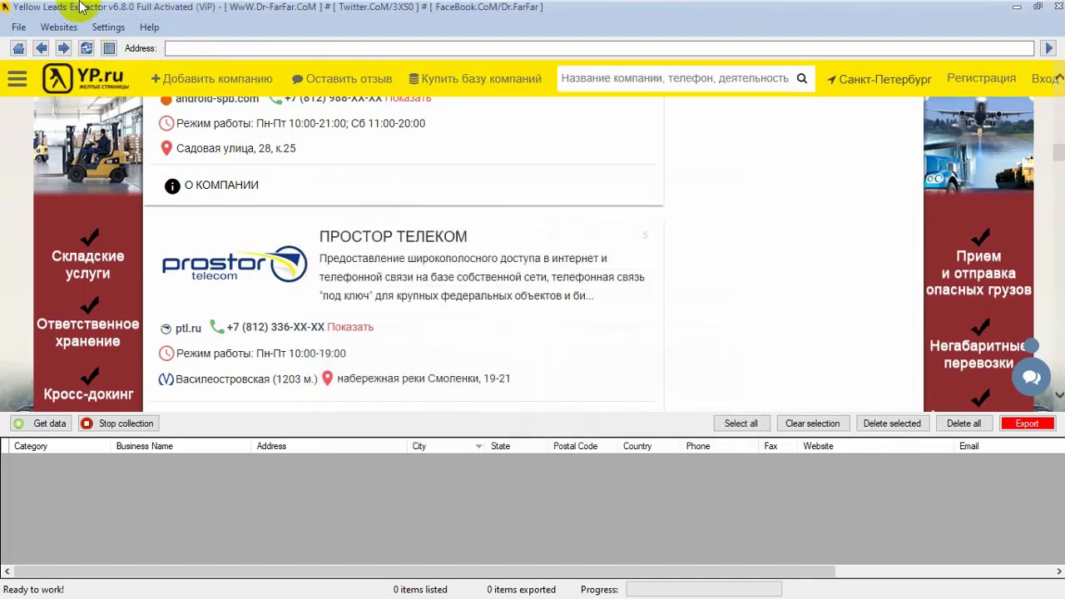
left_click(58, 26)
left_click(13, 28)
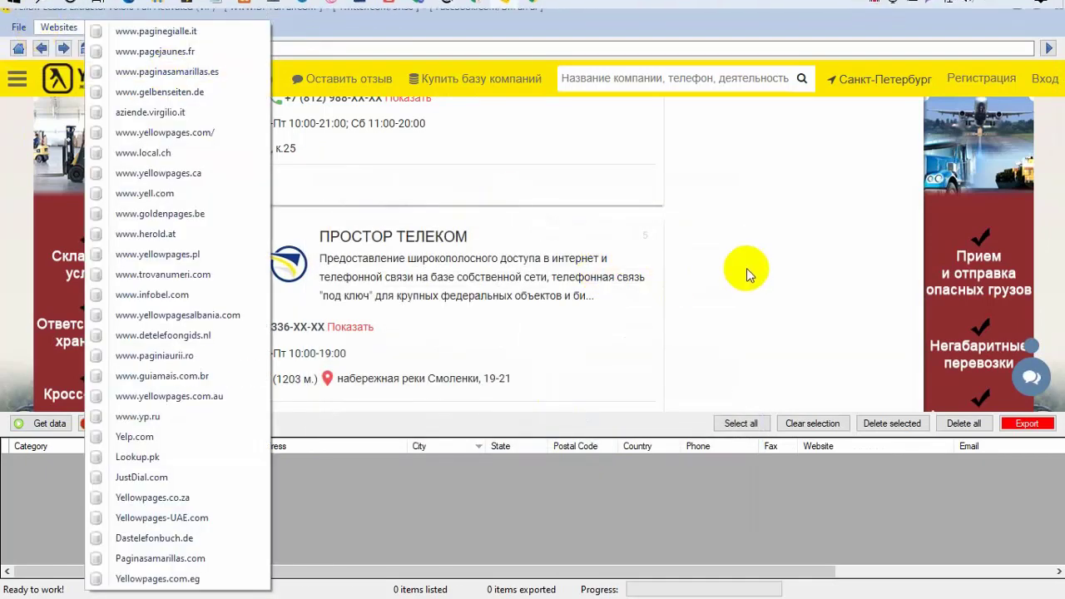
left_click(734, 273)
Extract the company data from the YP.ru mobile operator listings into the results table
scroll(732, 273, "up", 15)
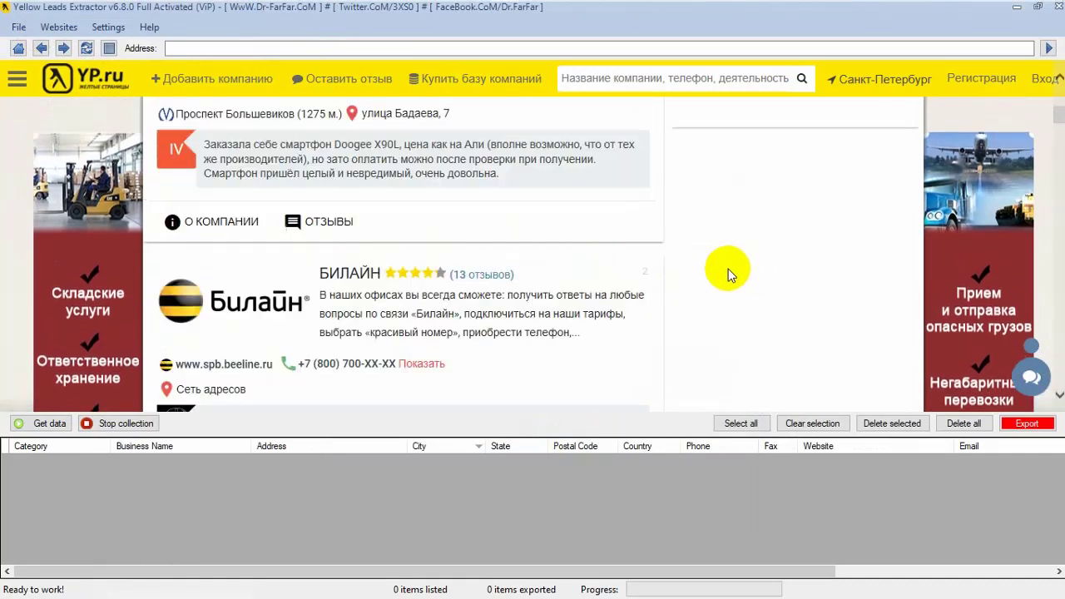
left_click(37, 426)
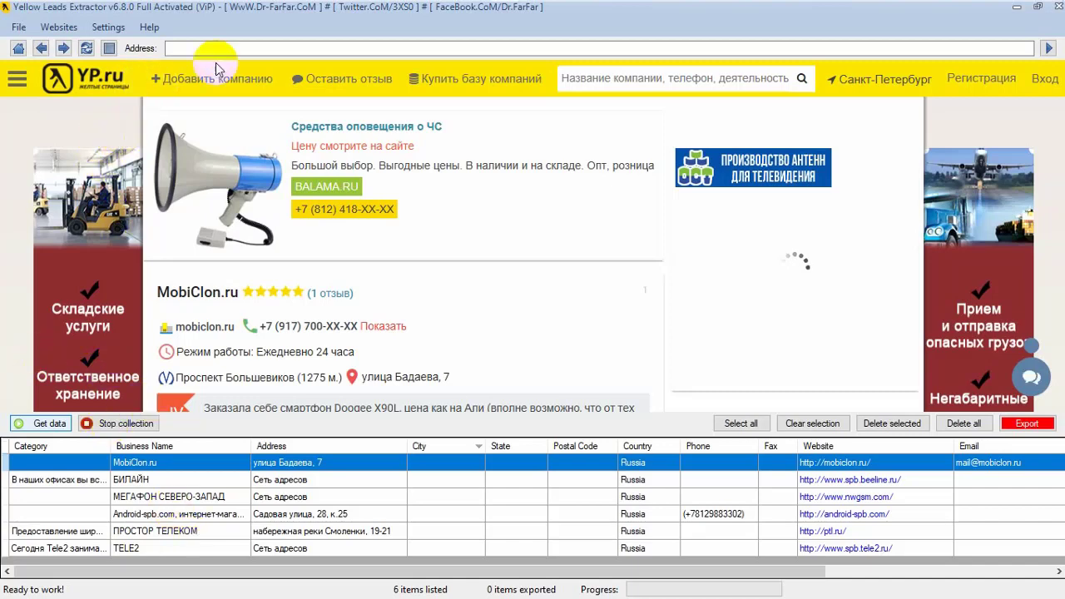
Switch to the Google Meet call in Chrome and stop presenting the screen
left_click(475, 11)
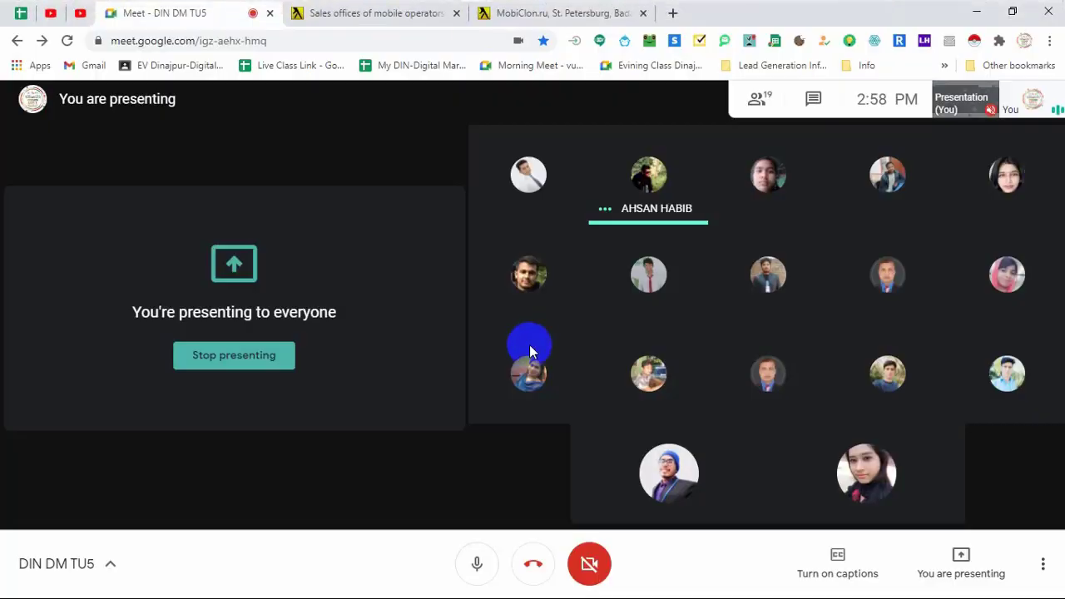
left_click(387, 16)
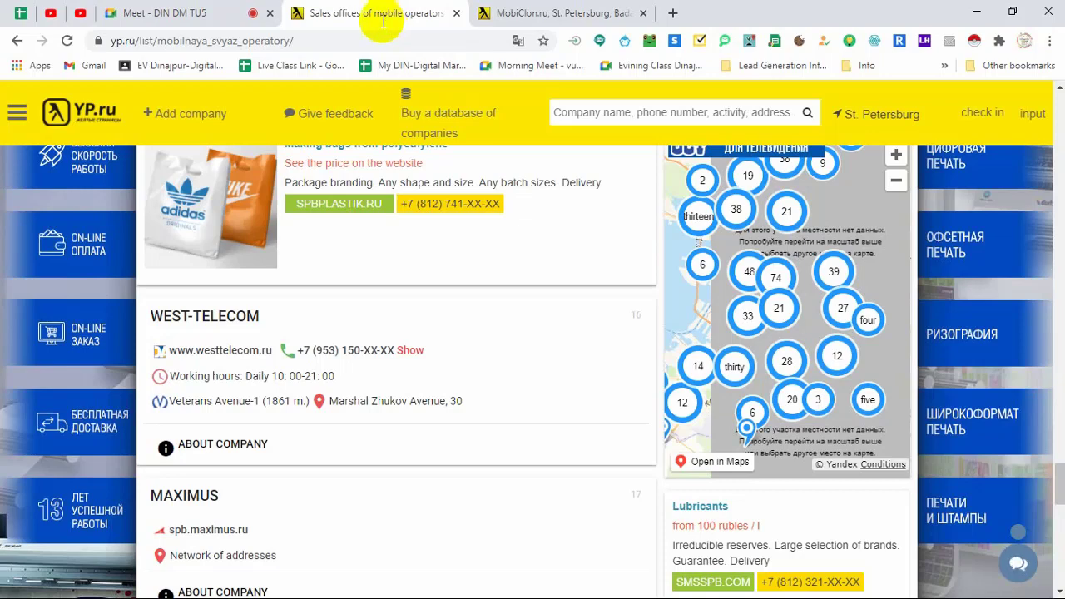
left_click(217, 25)
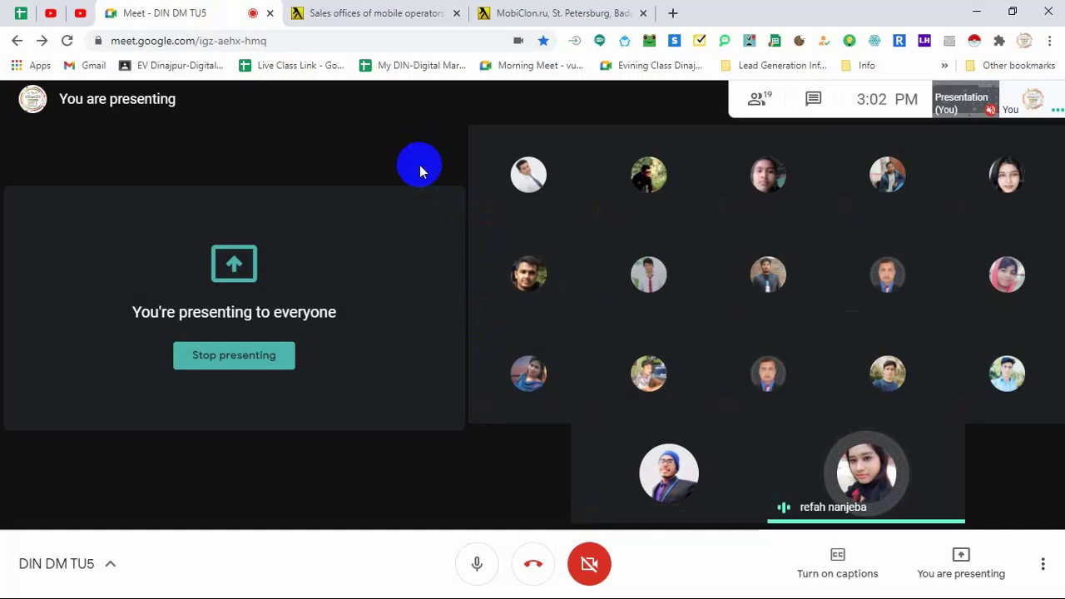
mouse_move(892, 7)
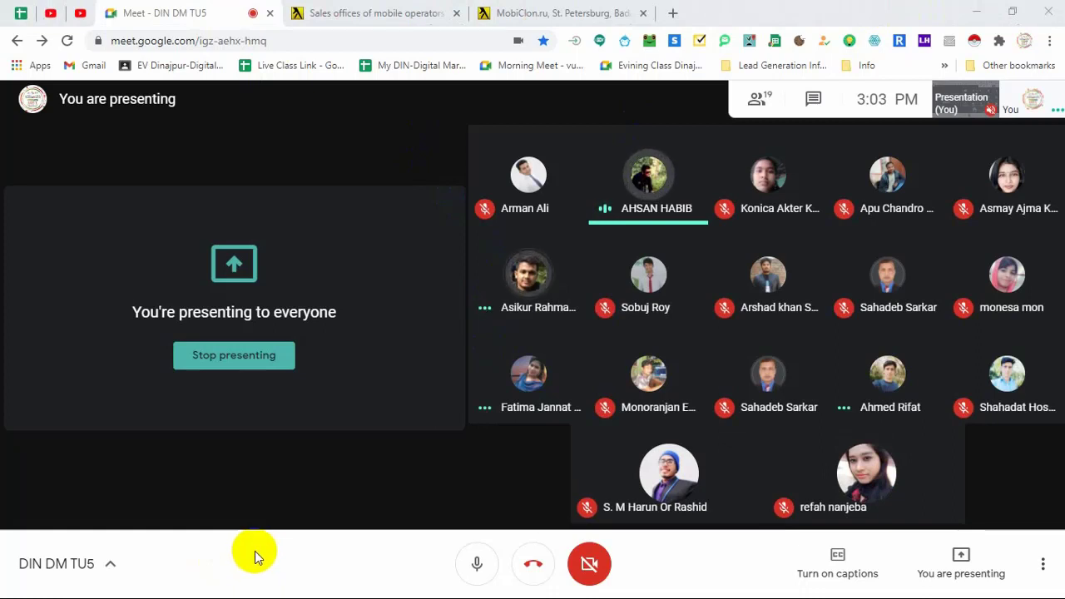
left_click(249, 360)
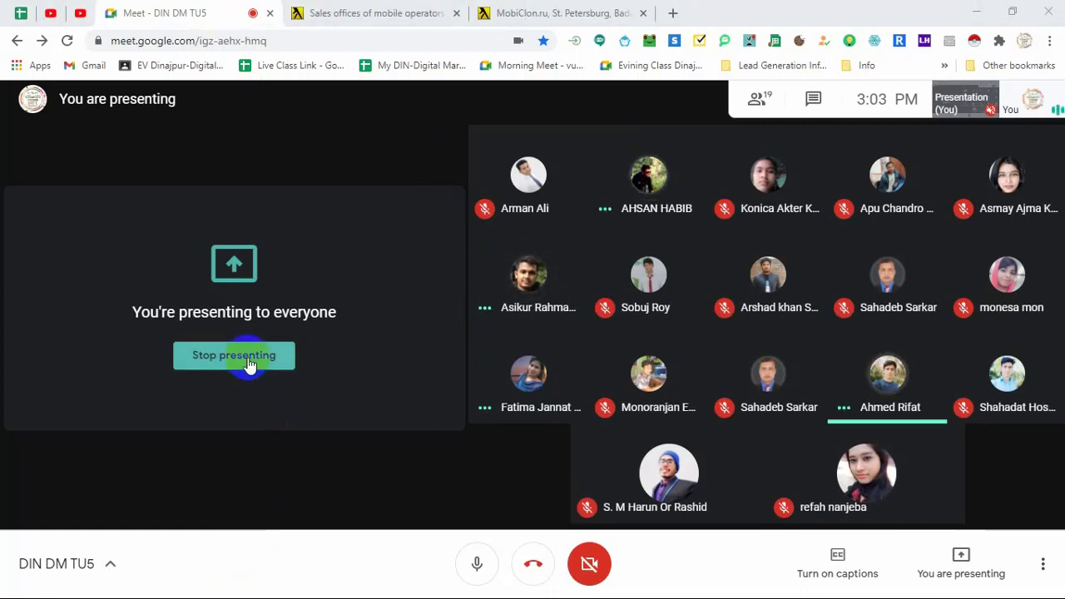
left_click(259, 360)
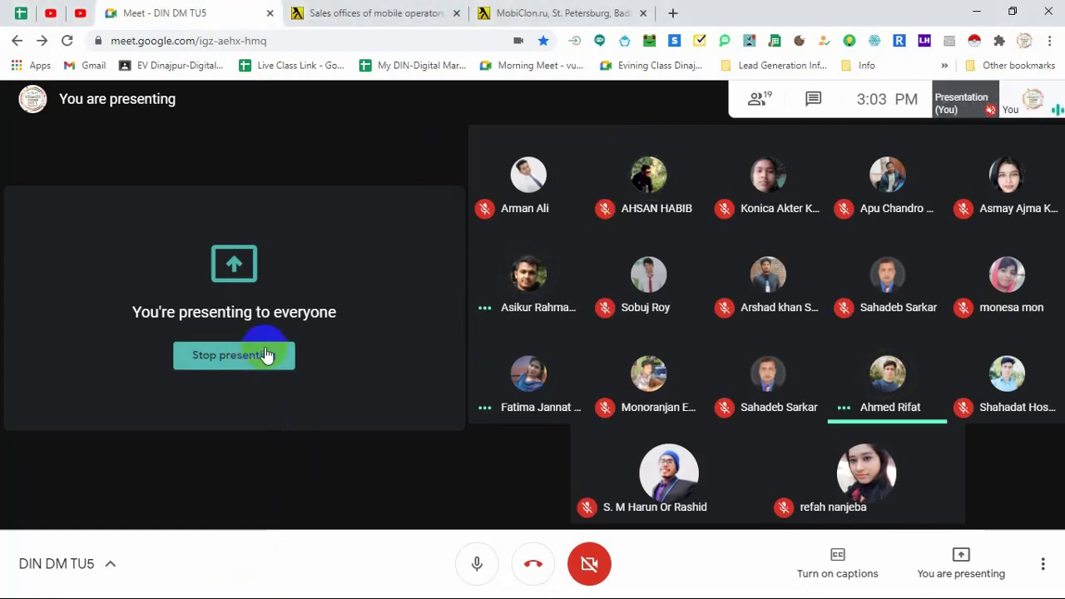
left_click(267, 330)
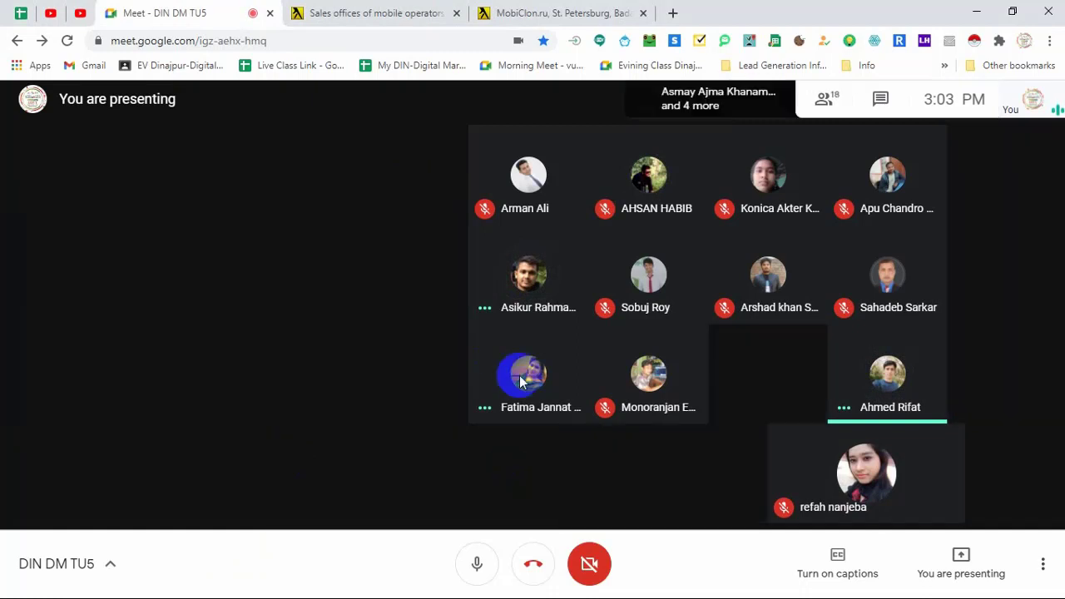
Examine the list of installed Chrome extensions and their site access, and close it
mouse_move(856, 7)
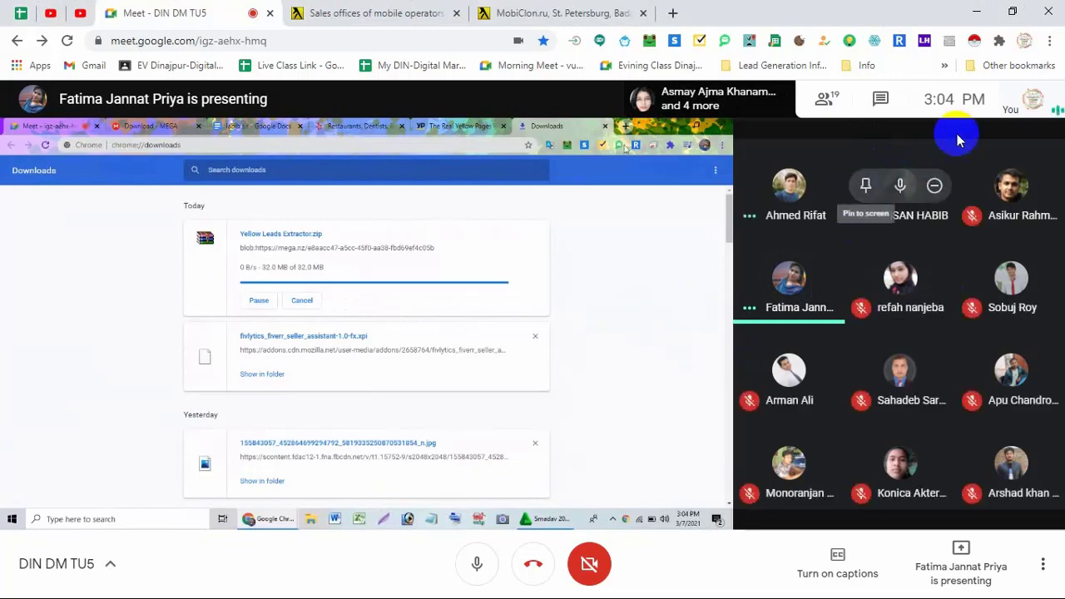
left_click(999, 40)
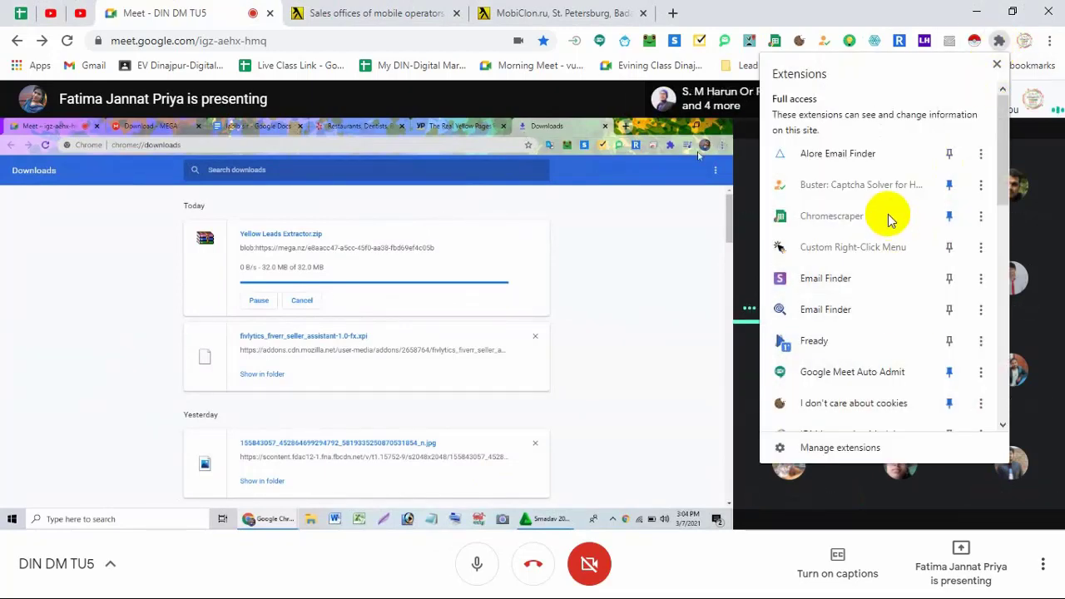
scroll(888, 215, "down", 3)
scroll(887, 215, "down", 3)
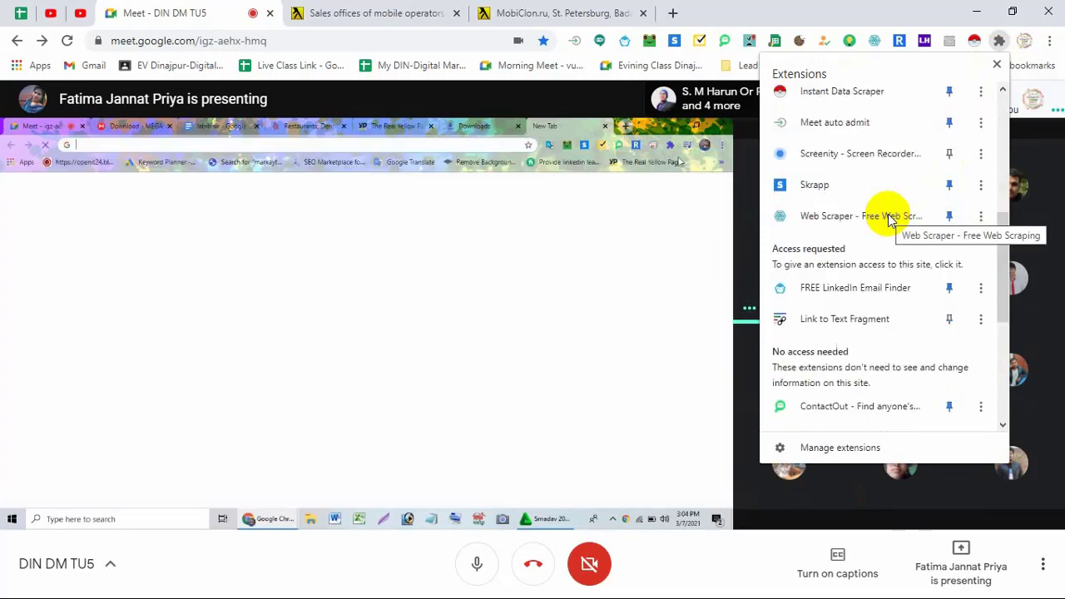
scroll(887, 214, "down", 3)
scroll(888, 219, "down", 1)
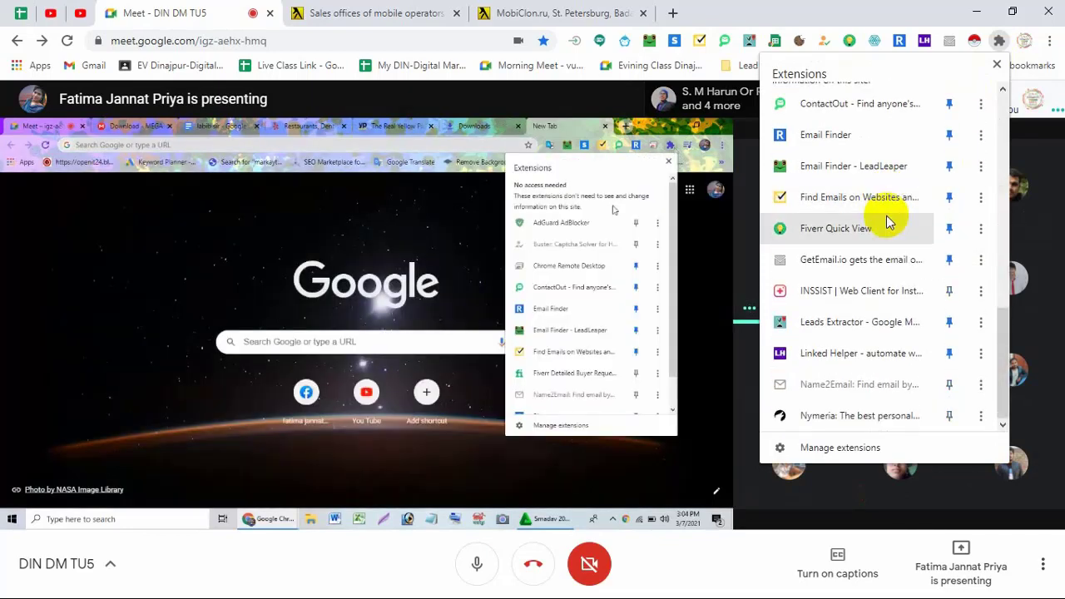
scroll(885, 219, "up", 5)
scroll(885, 221, "up", 5)
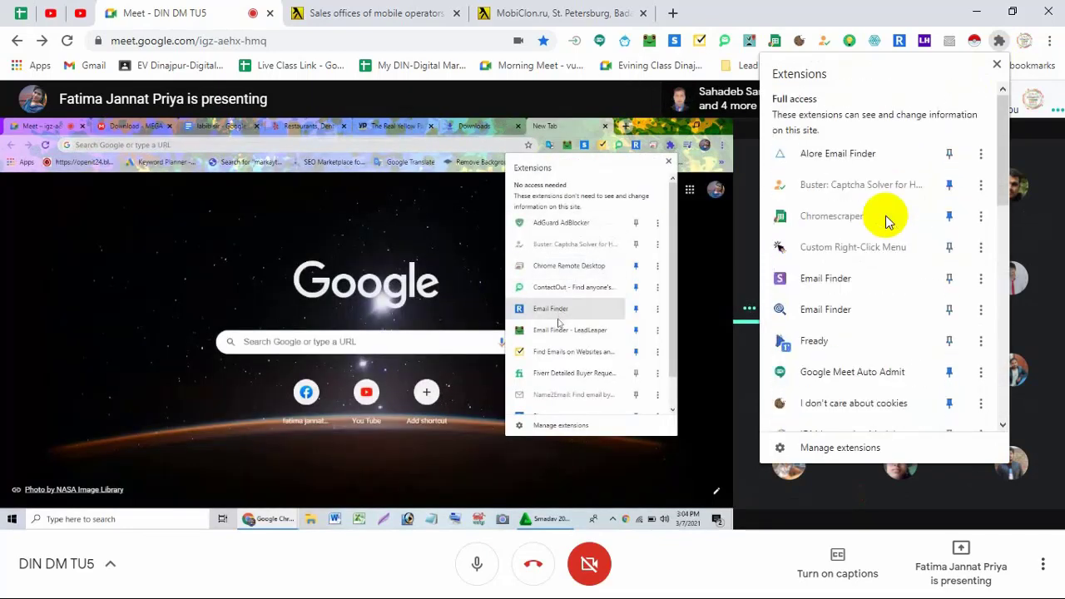
left_click(804, 25)
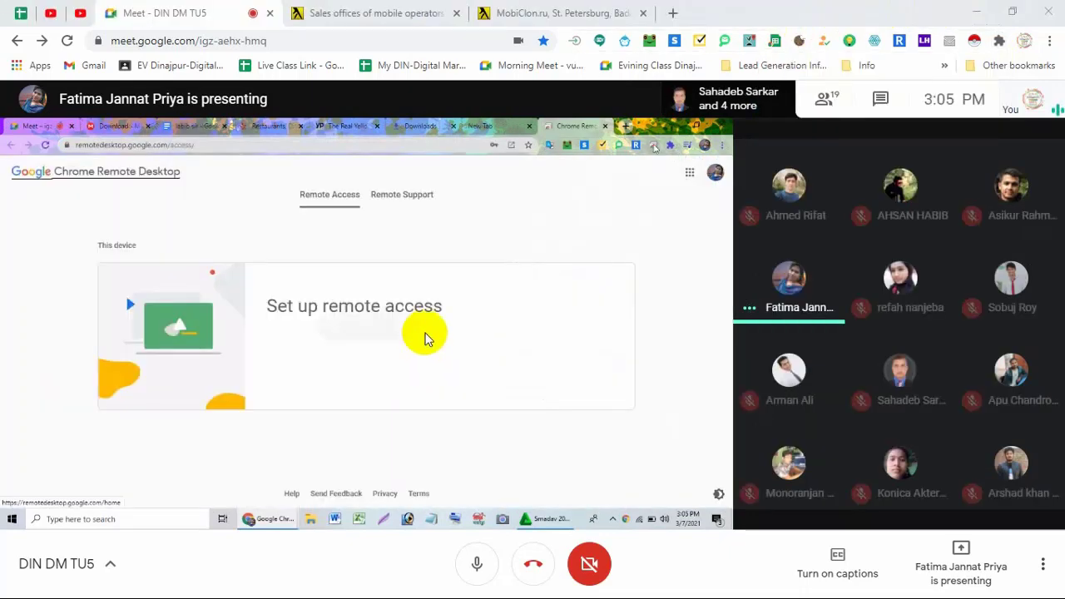
Open the Google Meet chat and copy the one-time remote access code sent by the presenting participant
mouse_move(426, 334)
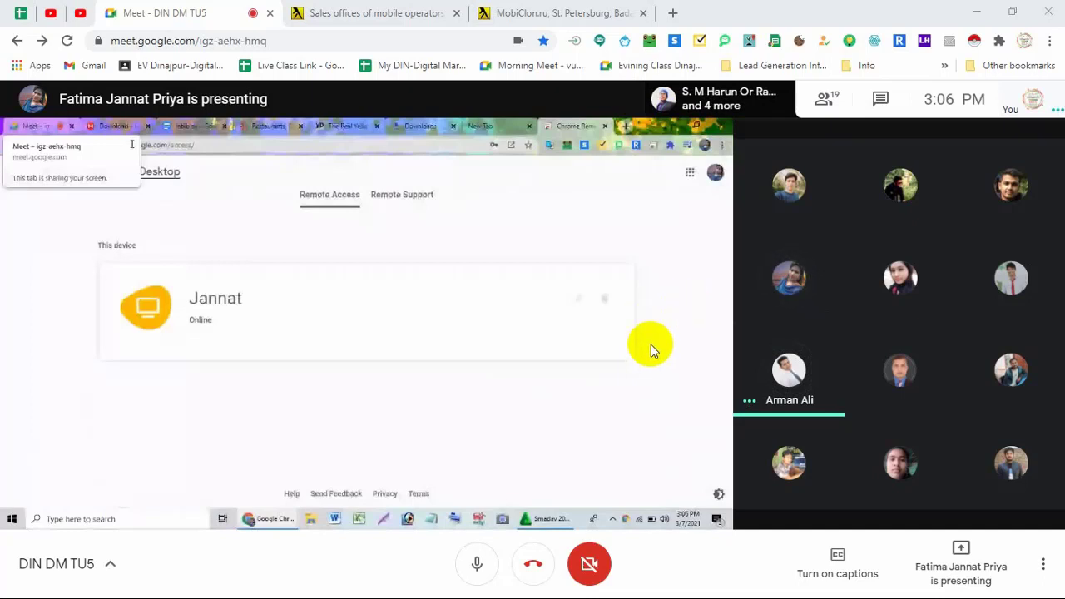
mouse_move(650, 345)
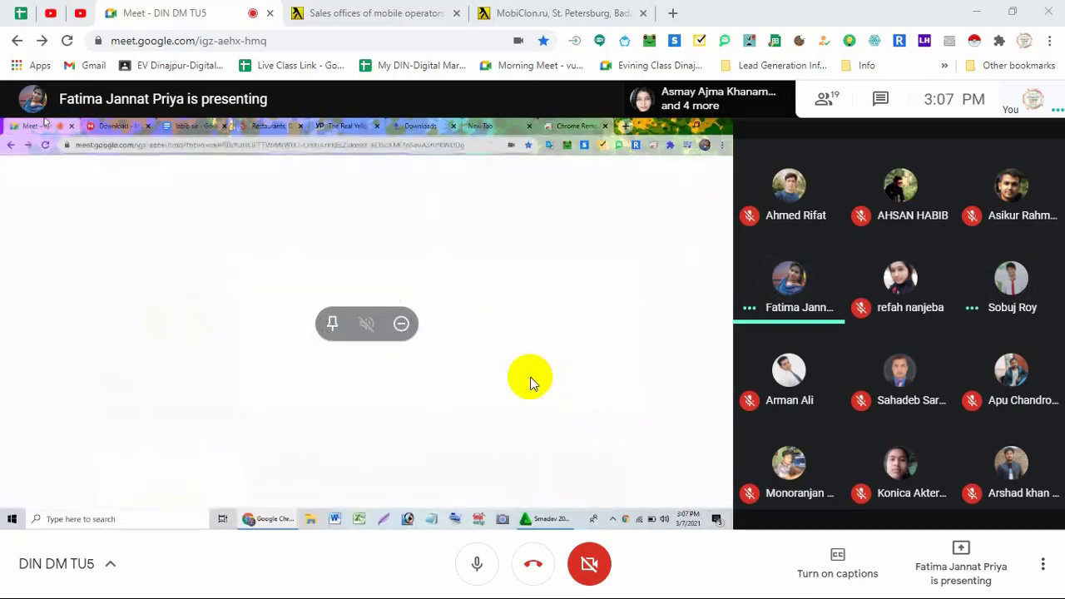
left_click(880, 98)
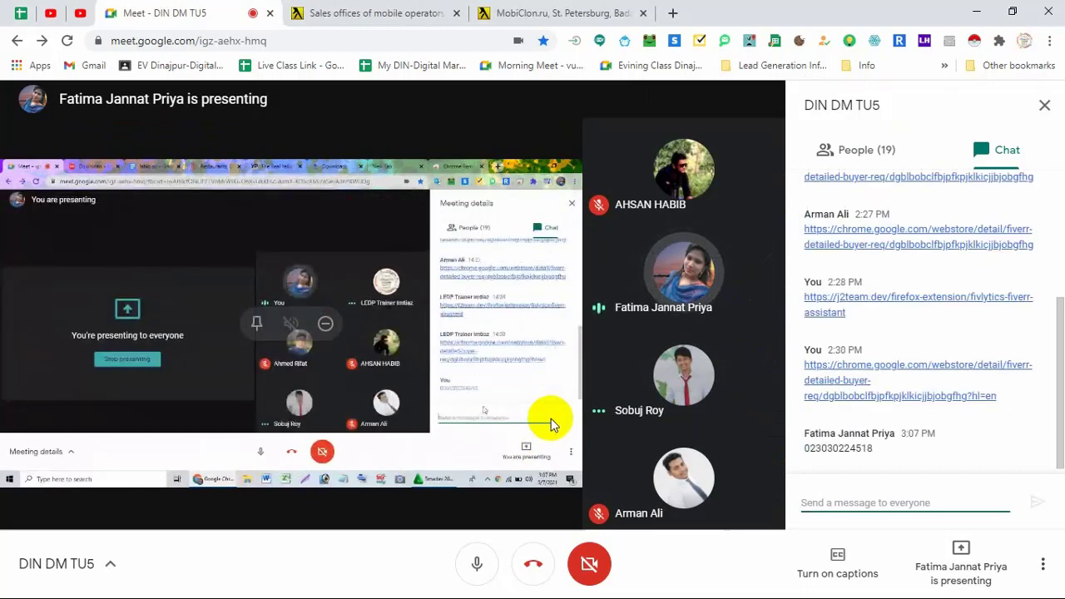
double_click(823, 447)
right_click(837, 450)
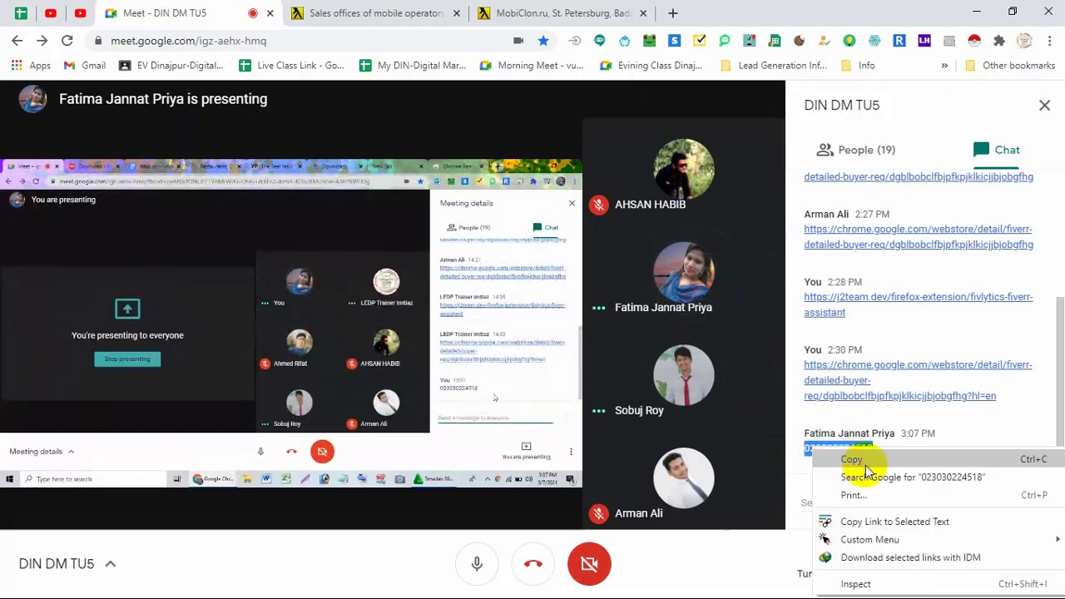
left_click(850, 459)
Switch to Chrome Remote Desktop, paste the one-time access code under Connect to another computer, and connect to the support session
mouse_move(632, 6)
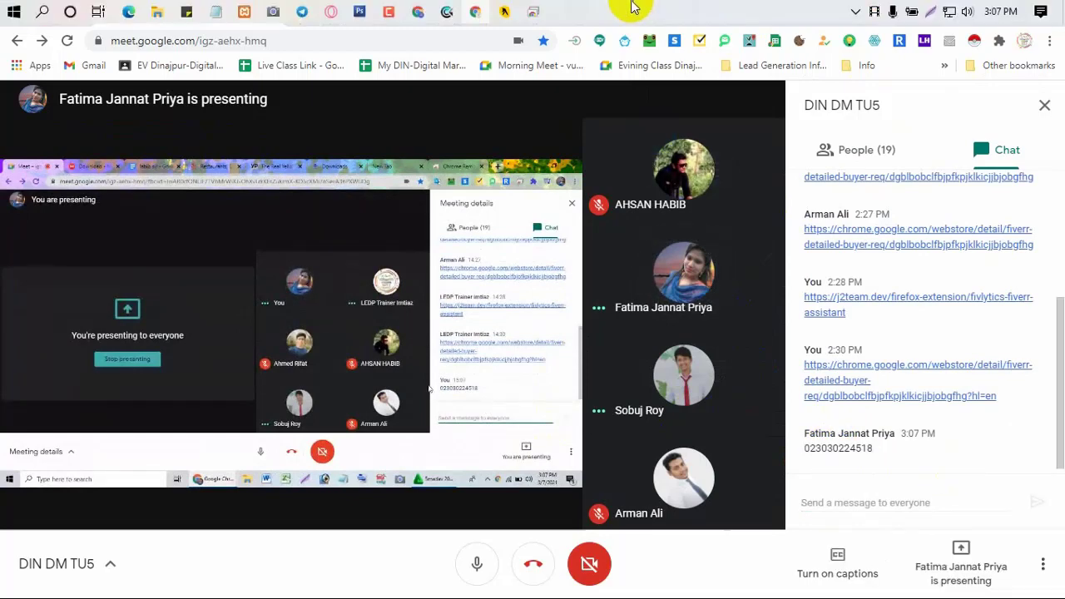
left_click(534, 11)
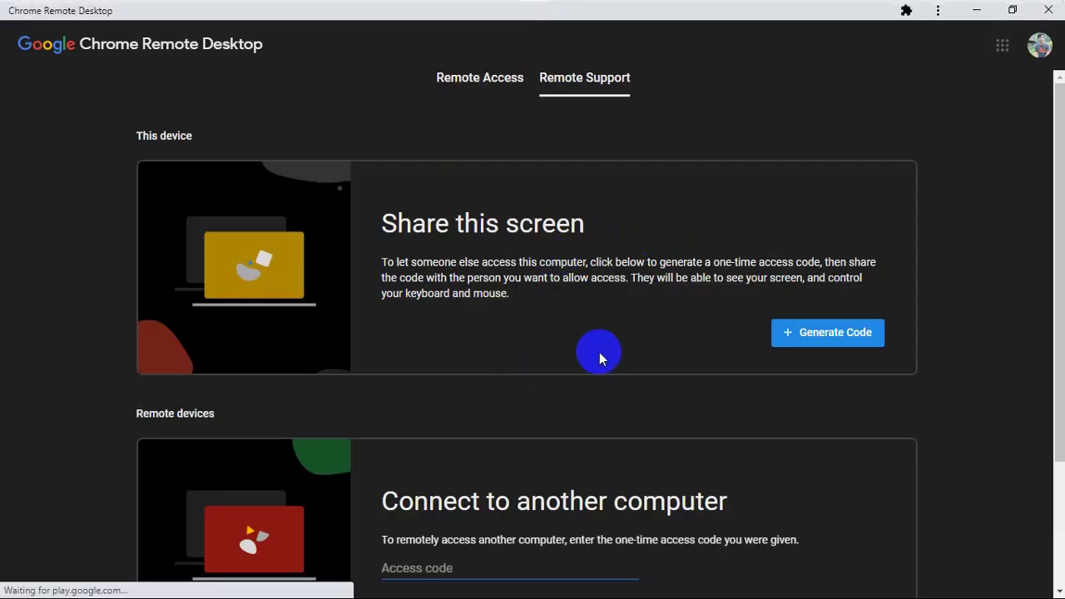
scroll(648, 349, "down", 2)
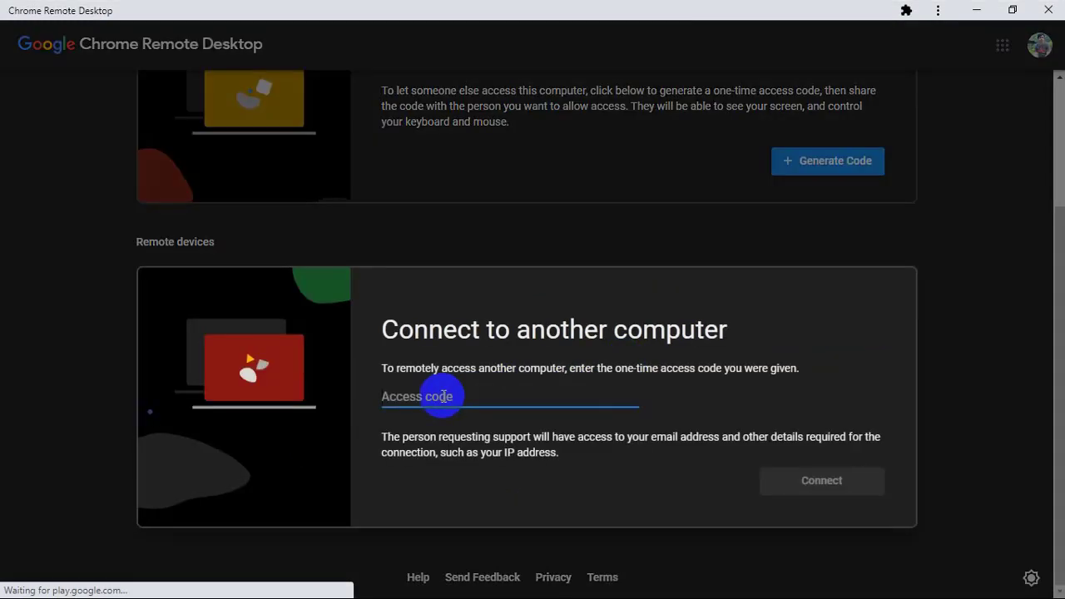
right_click(443, 396)
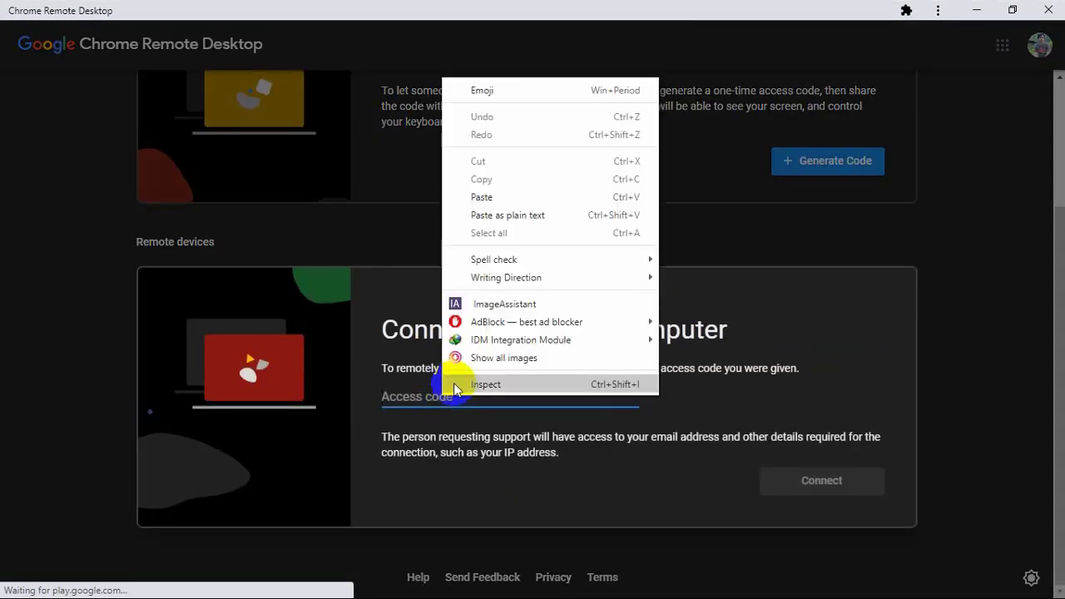
left_click(514, 198)
left_click(824, 484)
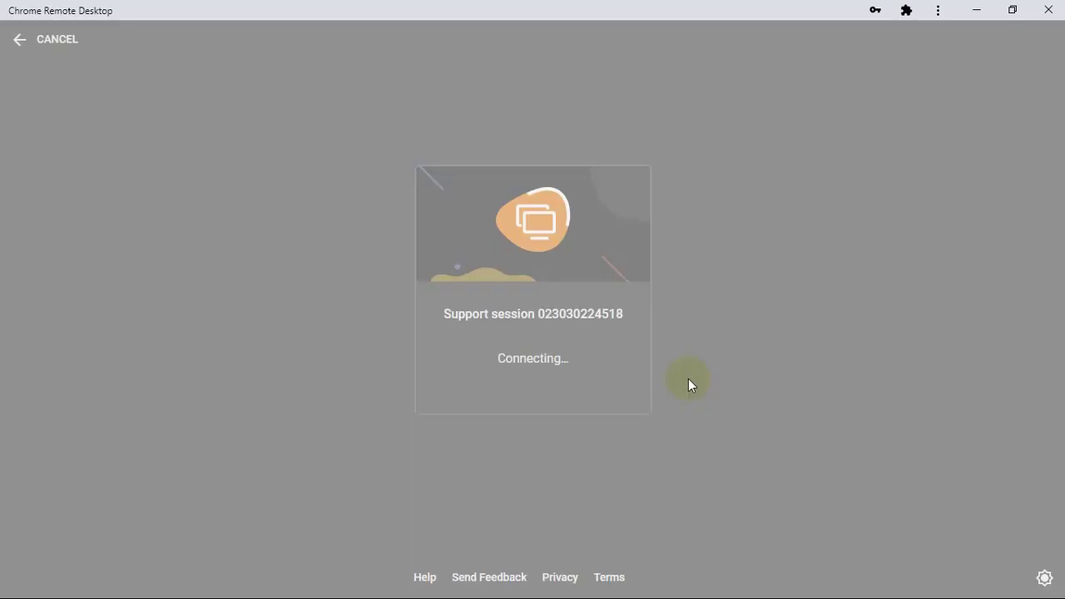
left_click(679, 387)
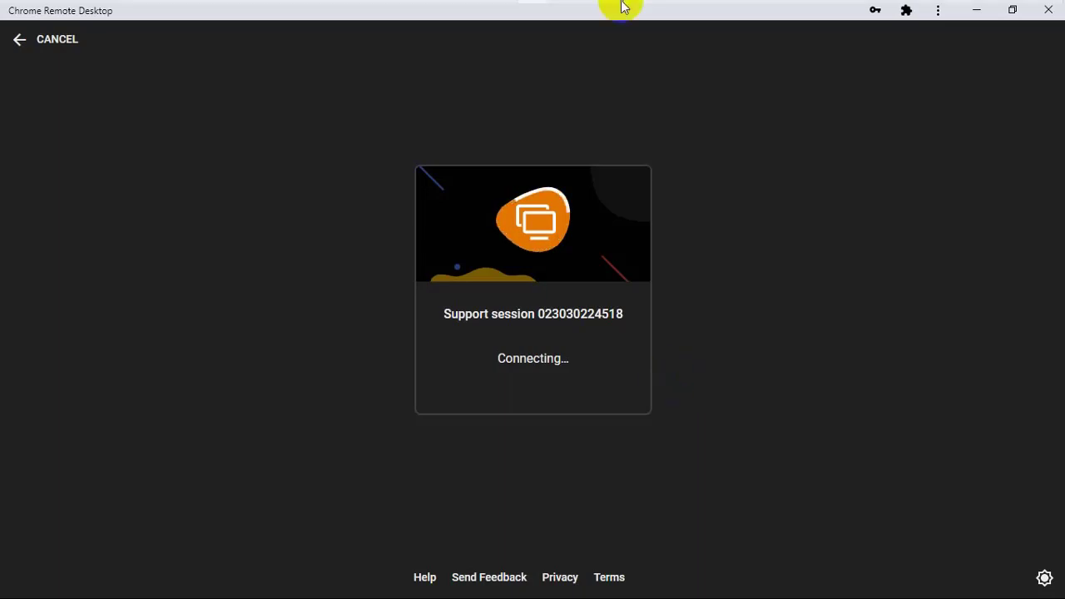
Switch back to the Google Meet call in Chrome and present the entire screen to the class
left_click(476, 13)
left_click(555, 310)
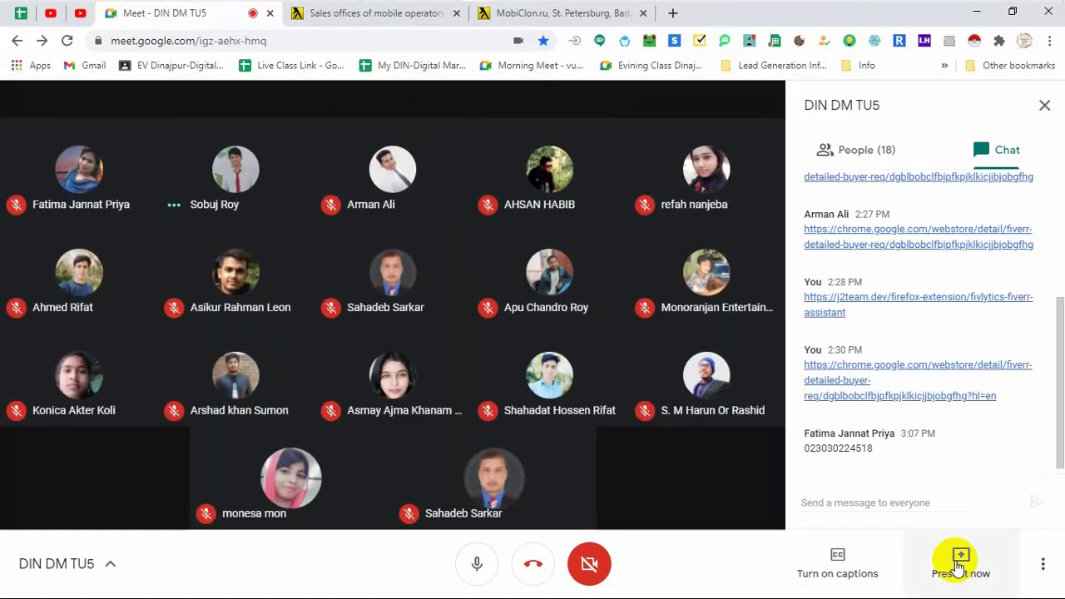
left_click(955, 562)
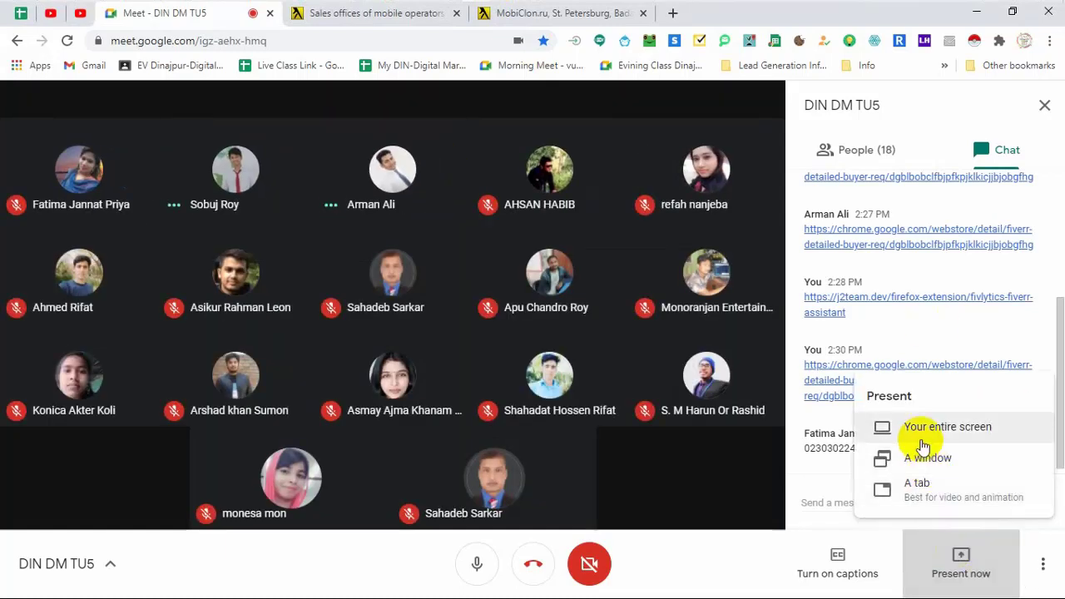
left_click(885, 429)
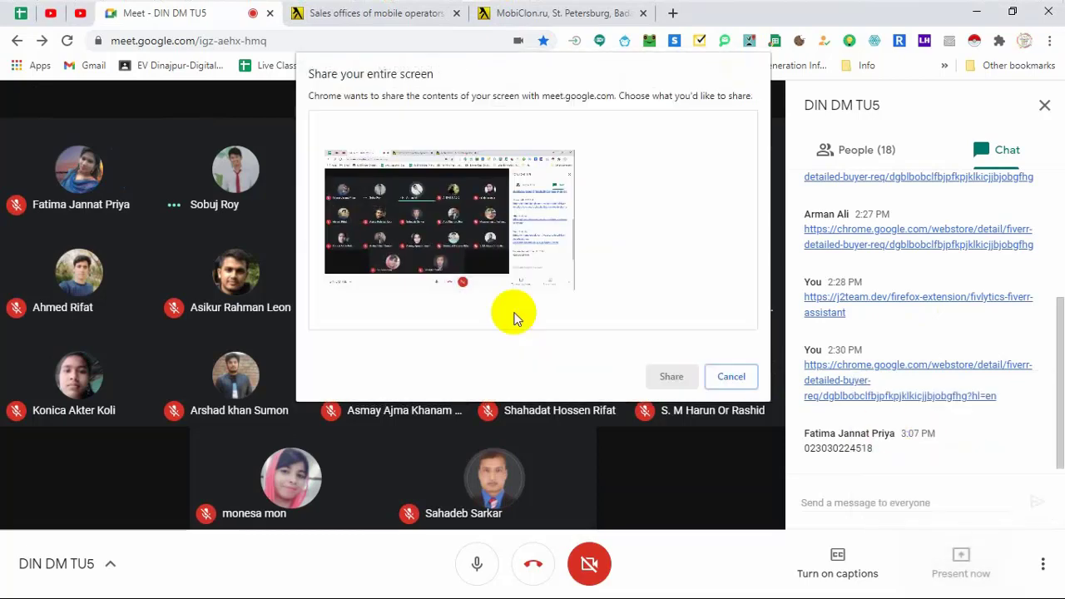
left_click(435, 241)
left_click(671, 376)
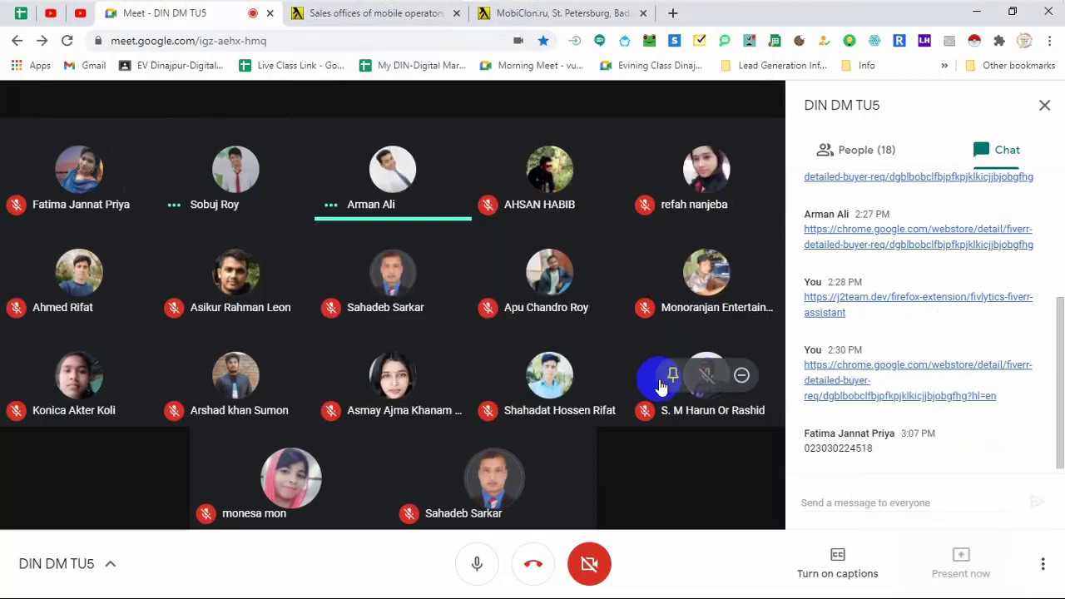
left_click(670, 574)
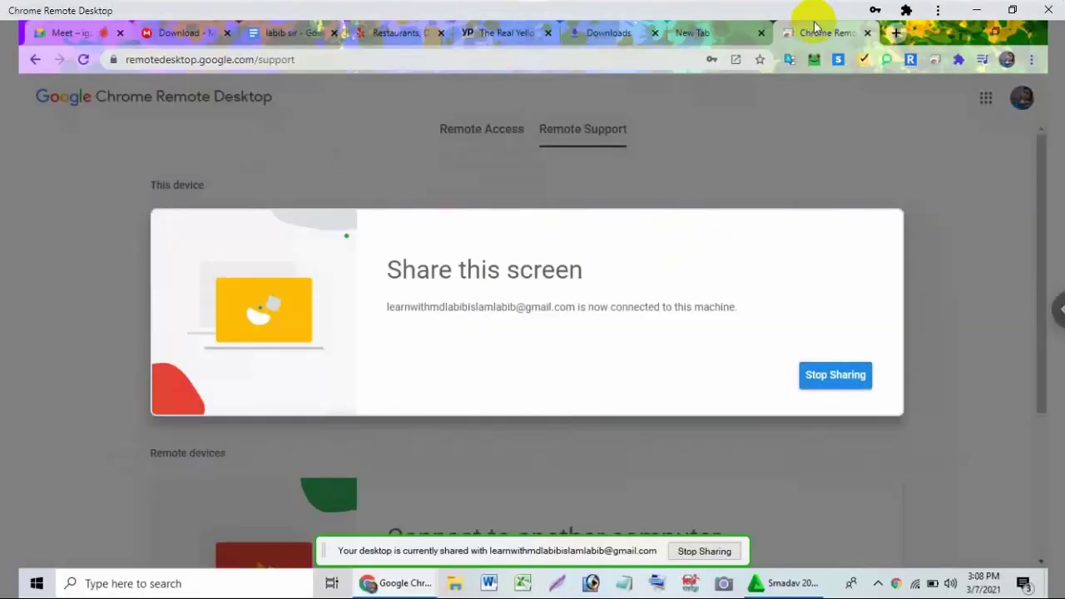
Show the Google Meet tab on the remote computer, and return to the local Meet call with its chat closed
key("ctrl+1")
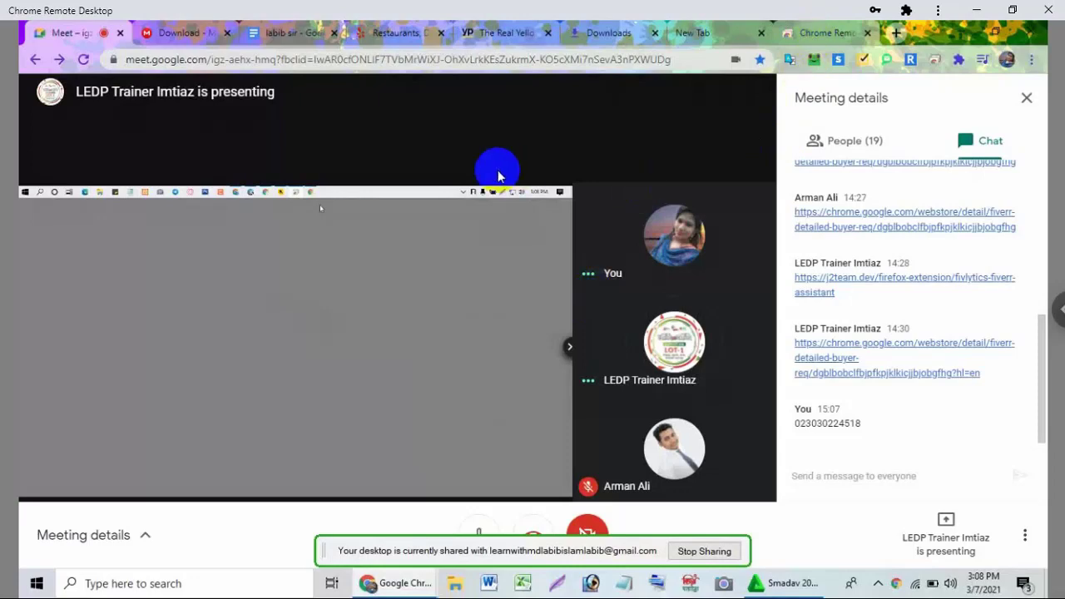
right_click(811, 35)
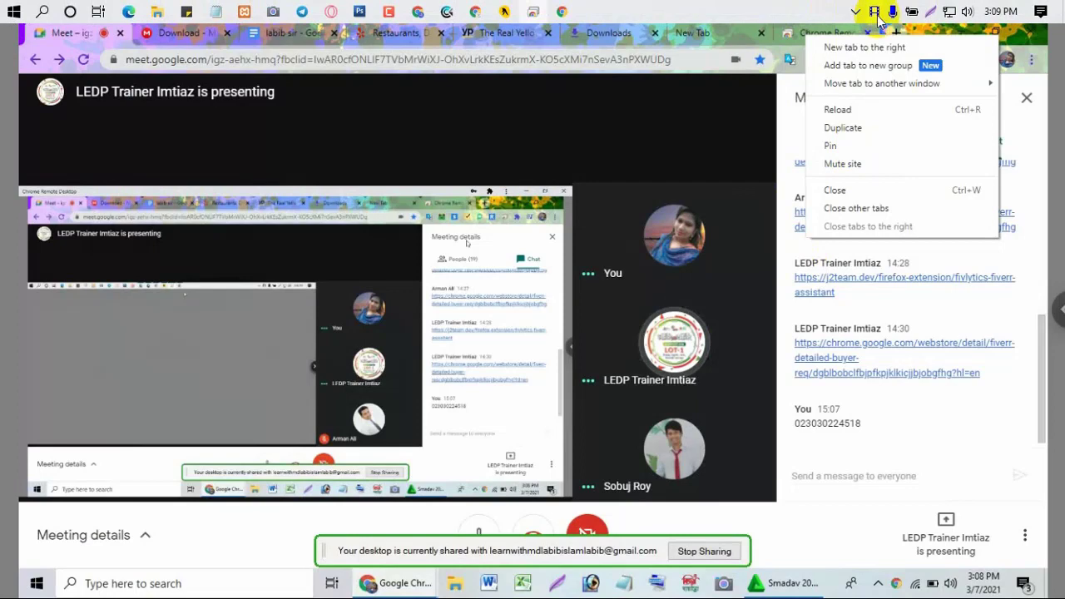
left_click(876, 14)
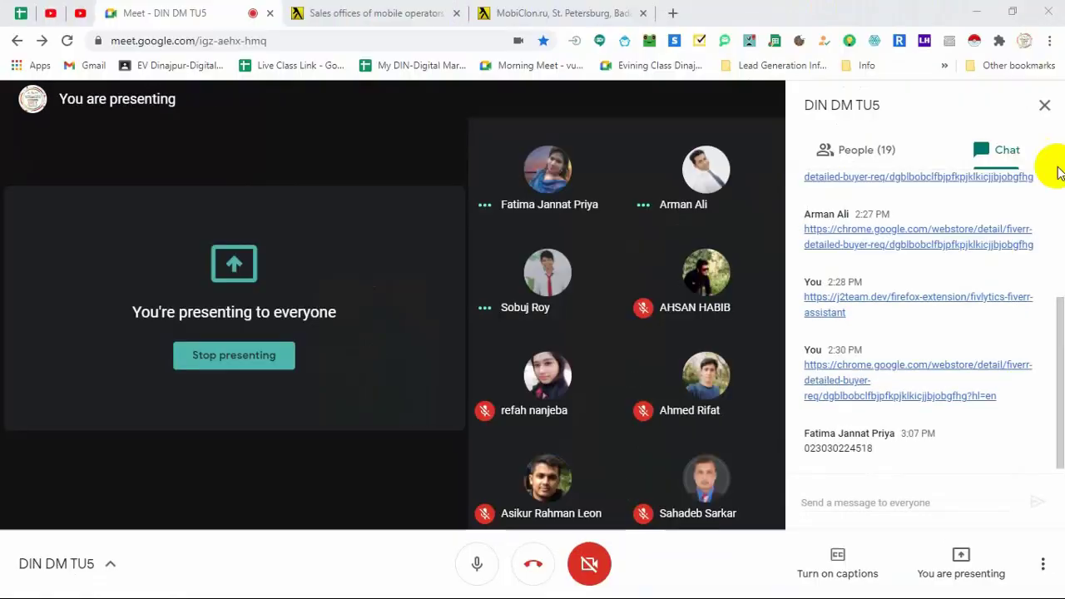
left_click(1039, 108)
Look through the hidden system tray icons to locate the Smadav antivirus, and close the list
left_click(857, 13)
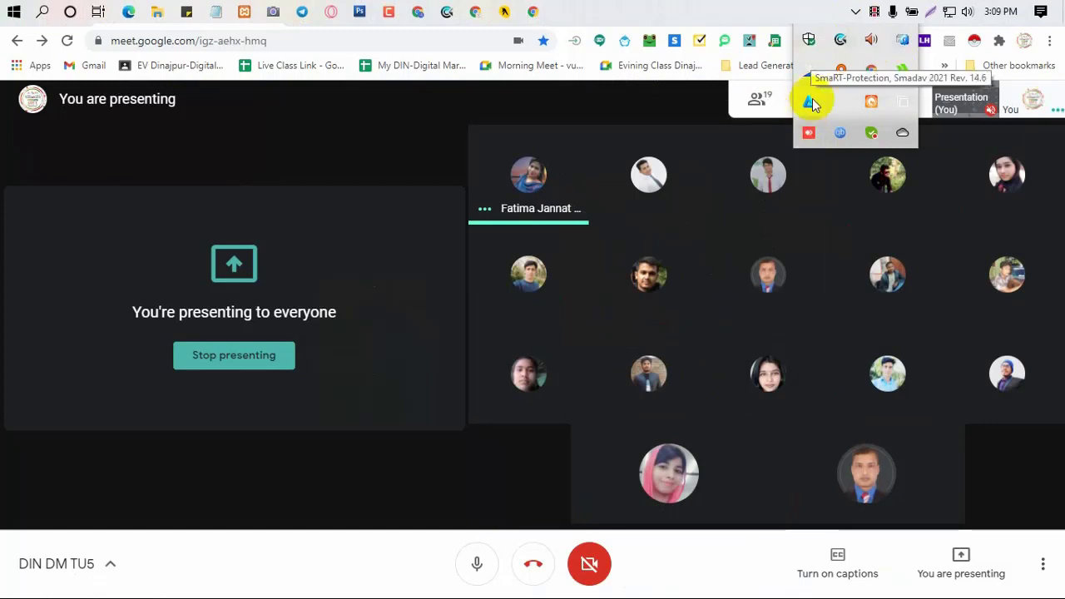
left_click(856, 15)
left_click(856, 15)
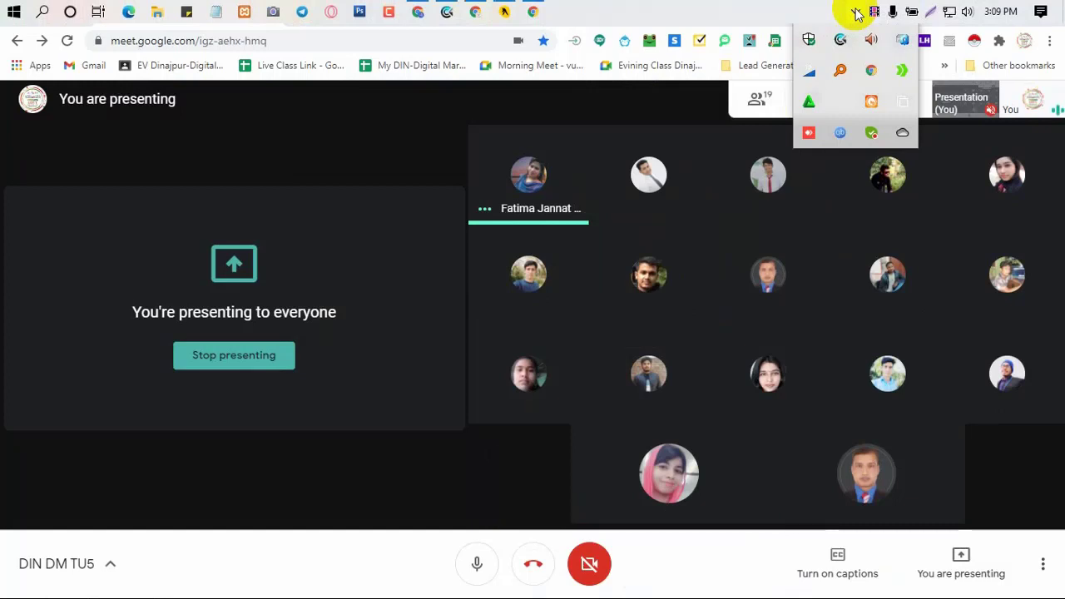
left_click(451, 250)
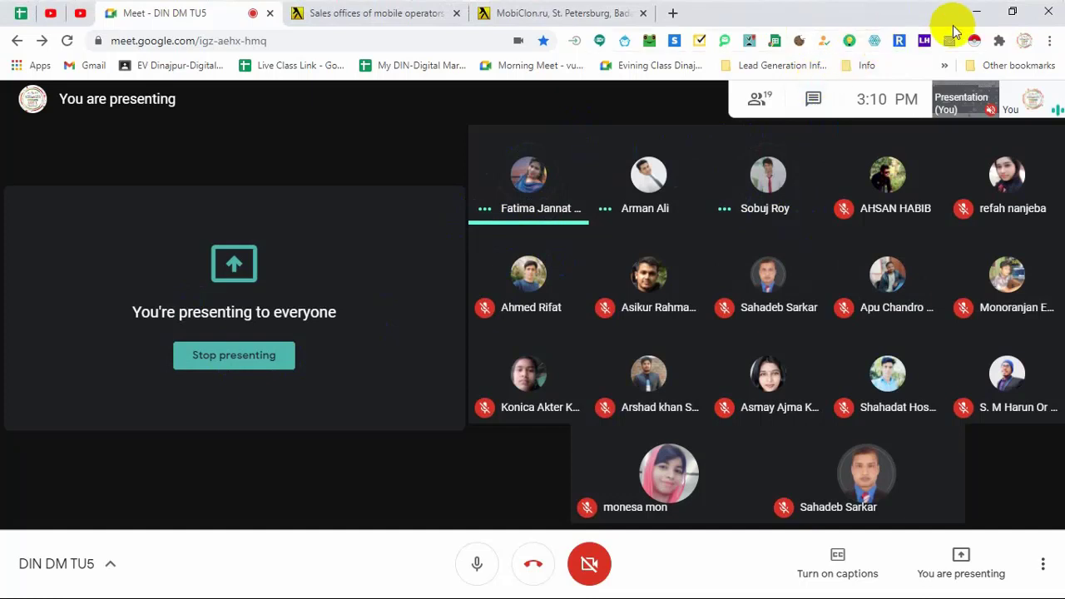
Disable Smadav's protection until restart and dismiss its notification
left_click(852, 13)
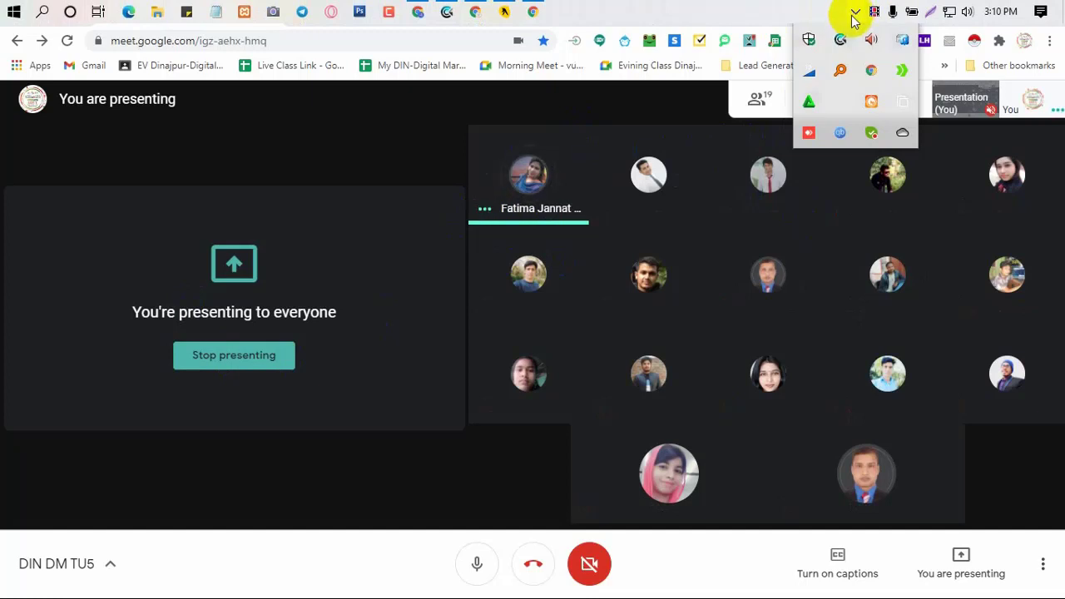
right_click(808, 104)
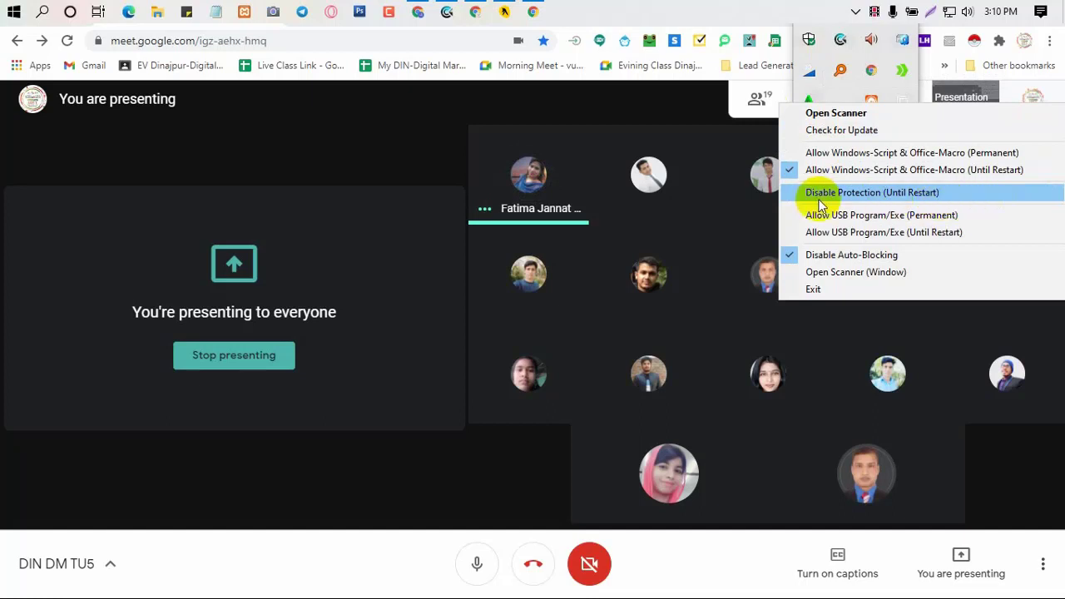
left_click(957, 200)
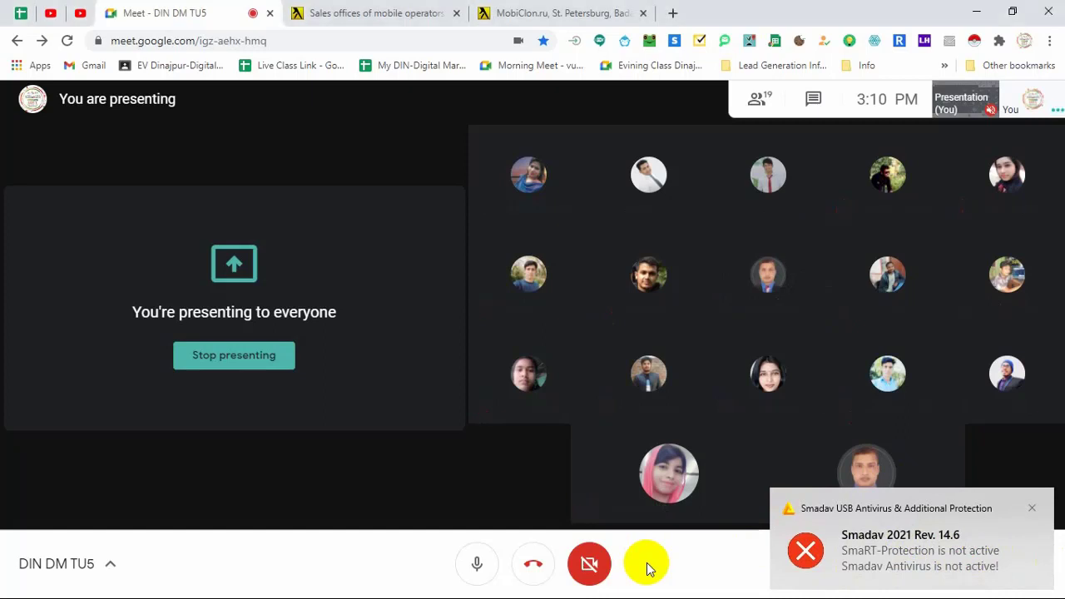
left_click(1031, 509)
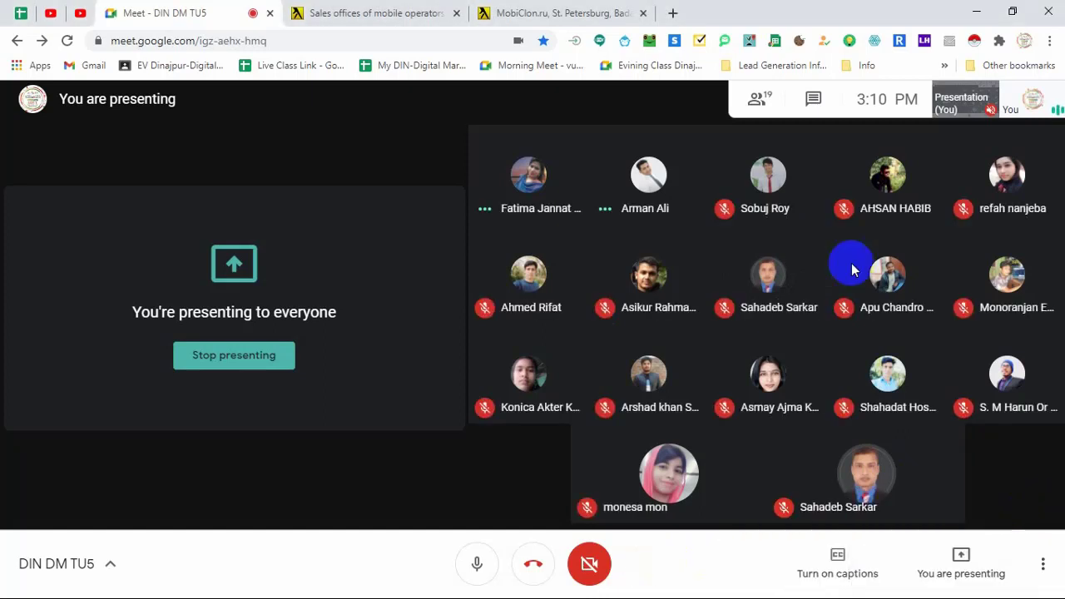
Look at the Windows Security options among the hidden system tray icons, and close the list
mouse_move(843, 12)
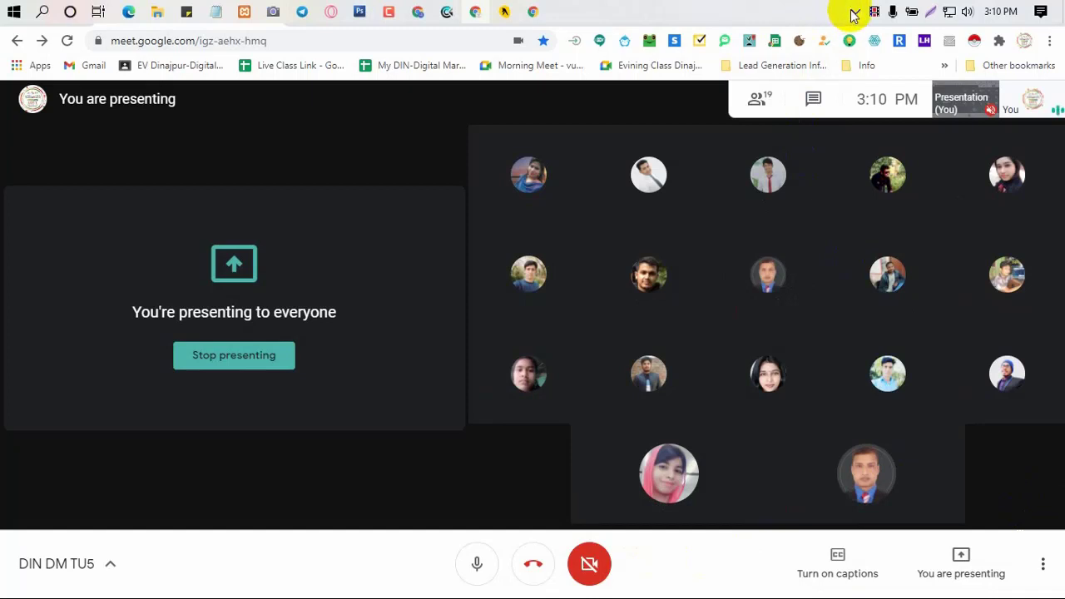
left_click(853, 14)
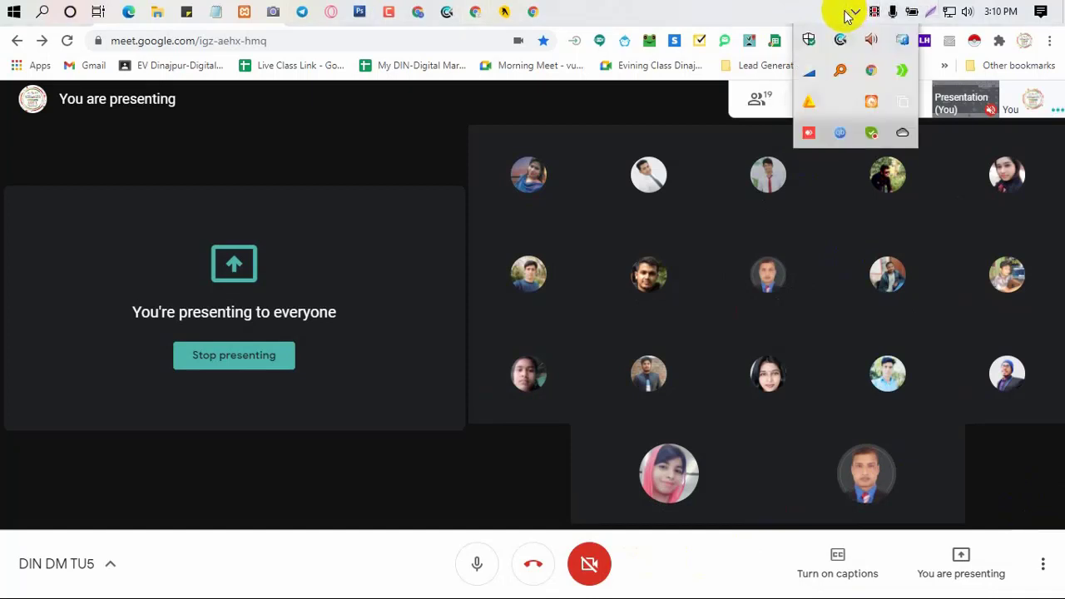
right_click(810, 41)
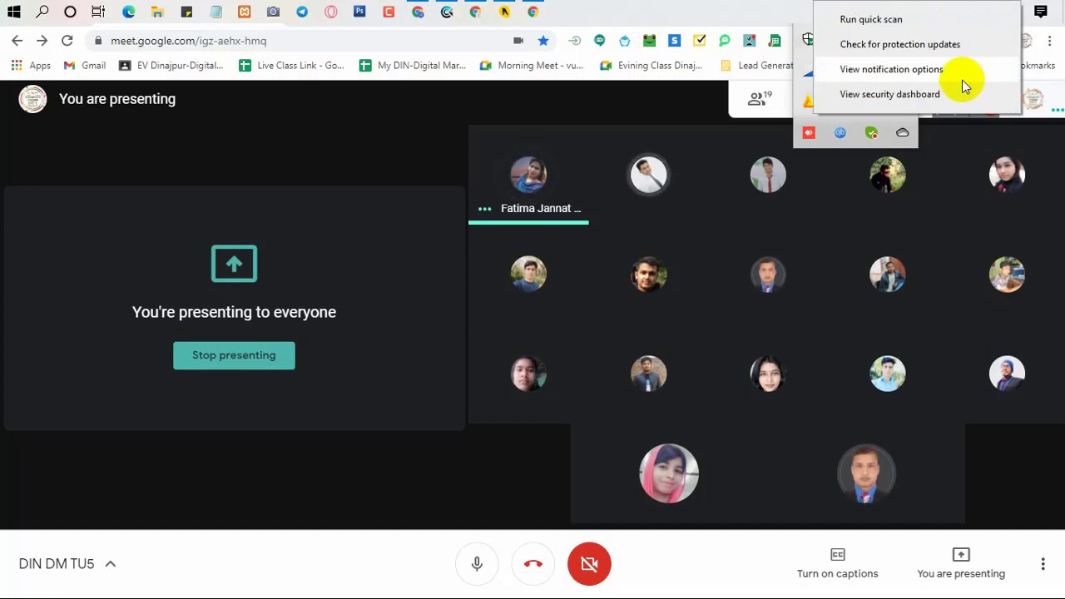
left_click(789, 12)
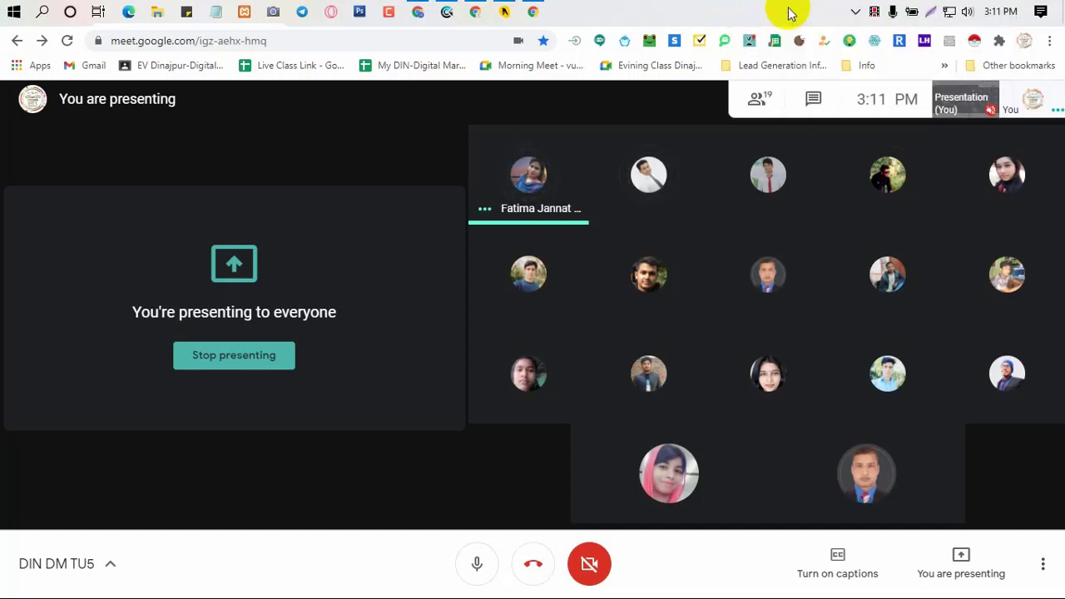
left_click(855, 12)
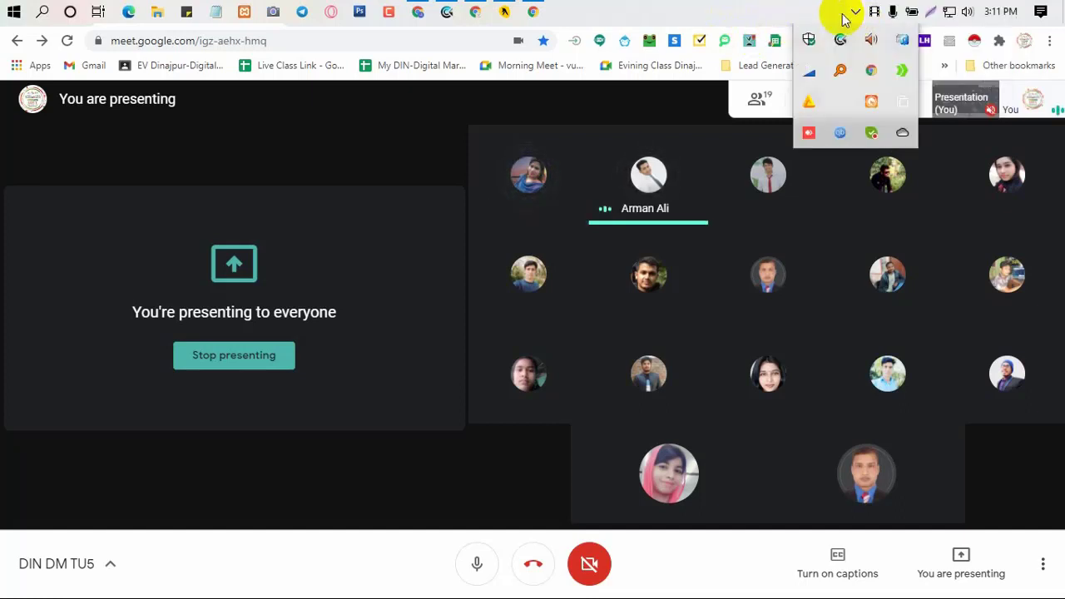
left_click(760, 16)
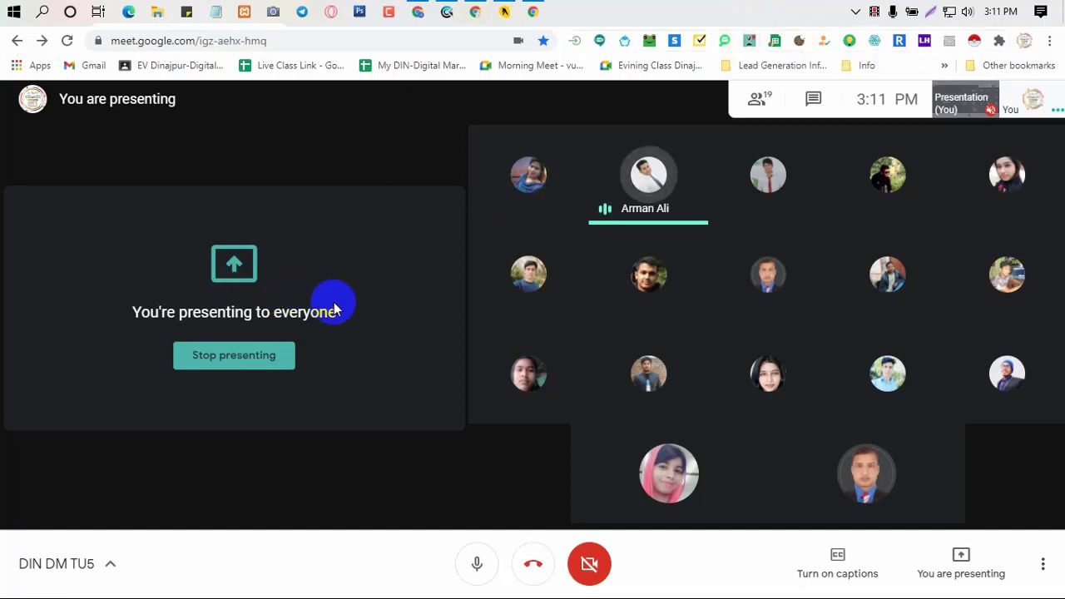
Stop presenting in the Meet call, look briefly at the YP.ru mobile operators listing, and return to the call
left_click(266, 358)
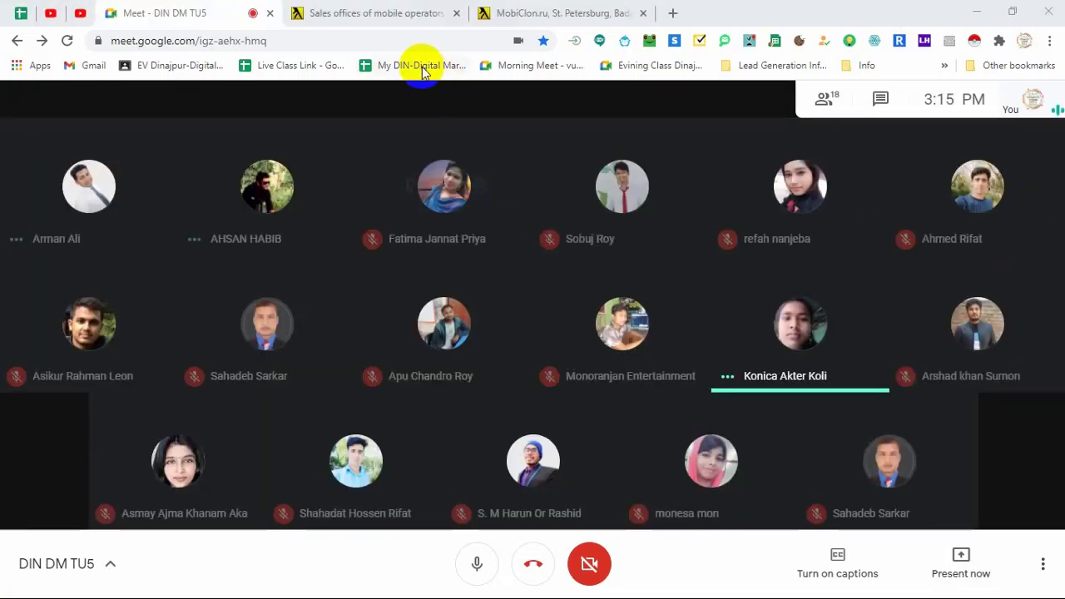
left_click(369, 14)
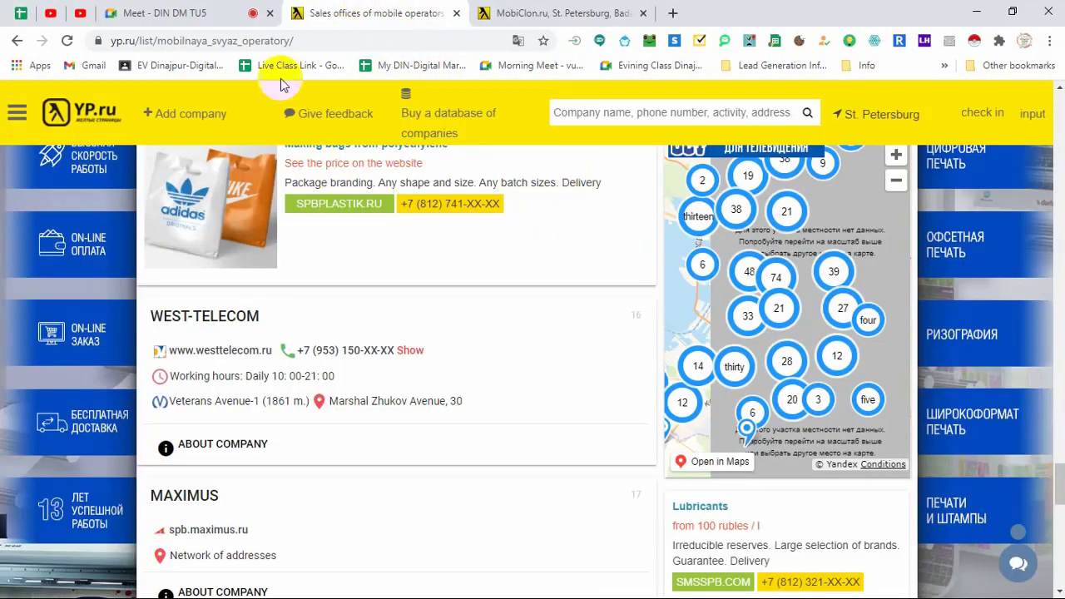
left_click(191, 13)
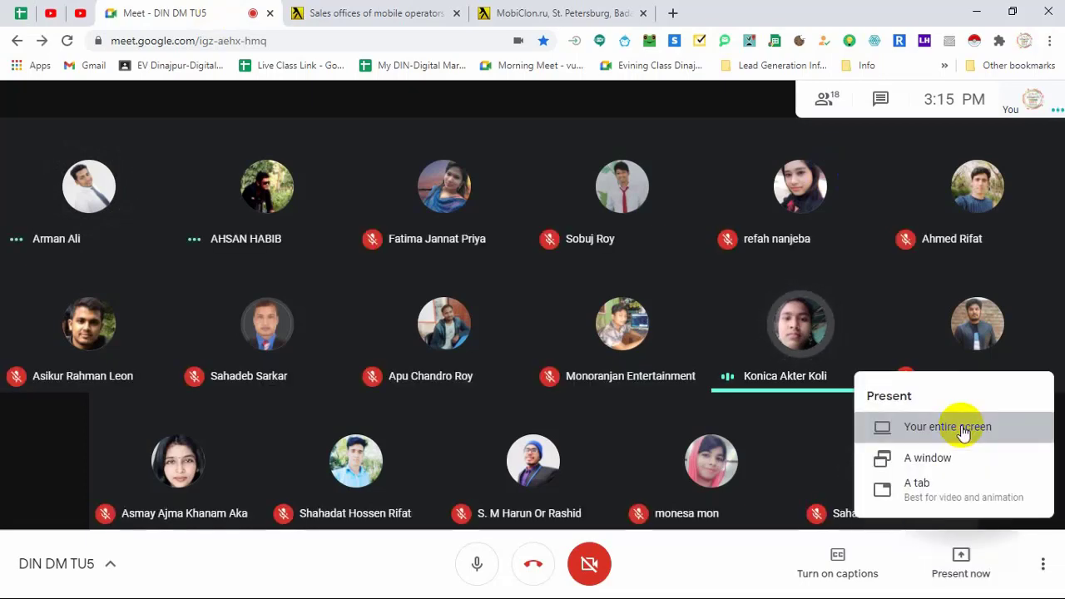
Present the entire screen to the Meet call participants
left_click(962, 428)
left_click(582, 292)
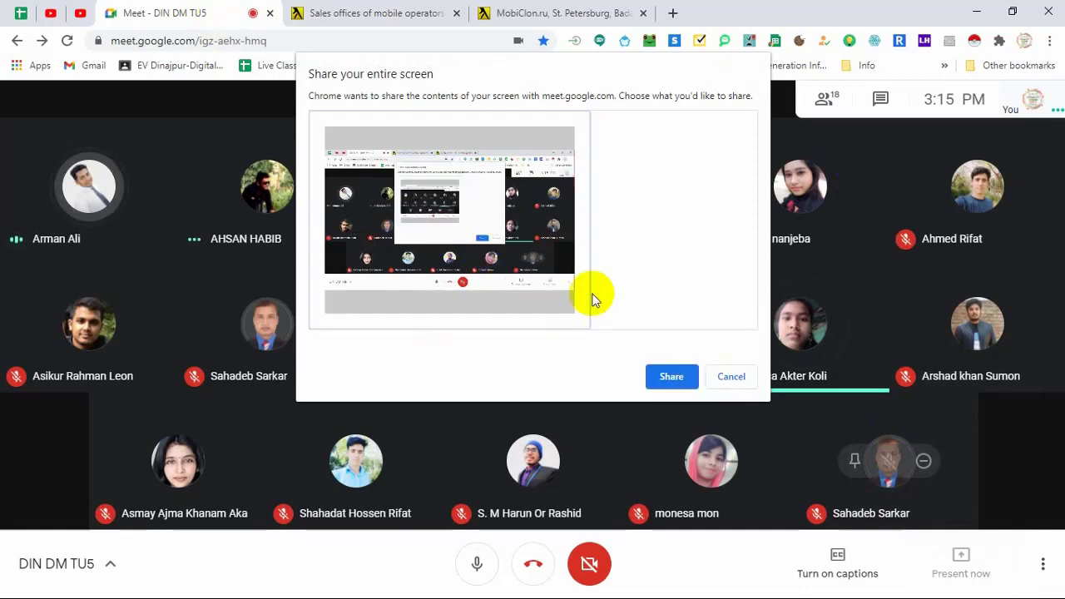
left_click(671, 376)
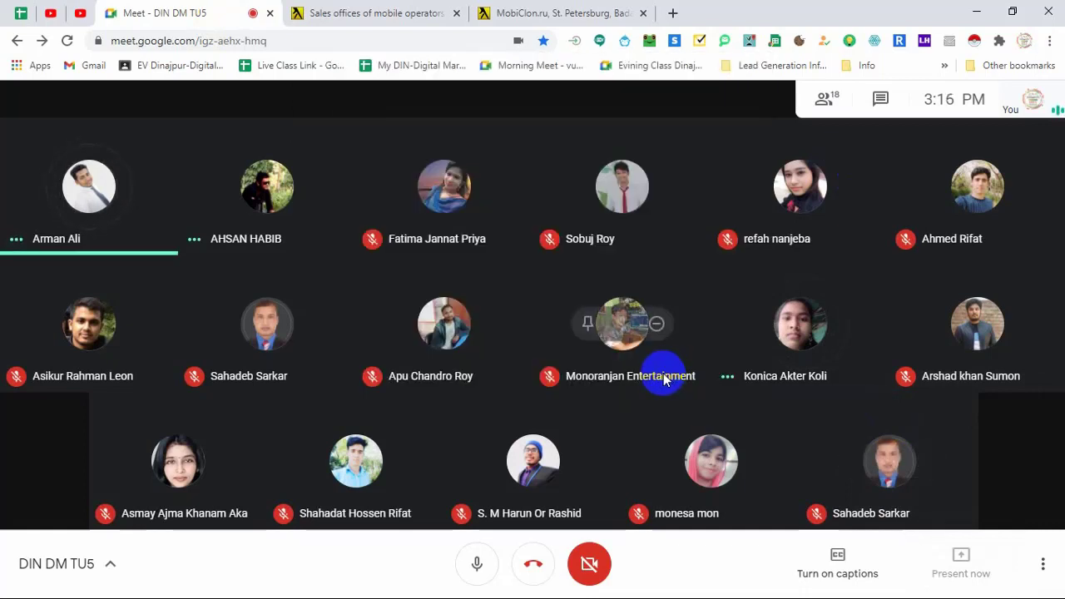
left_click(672, 575)
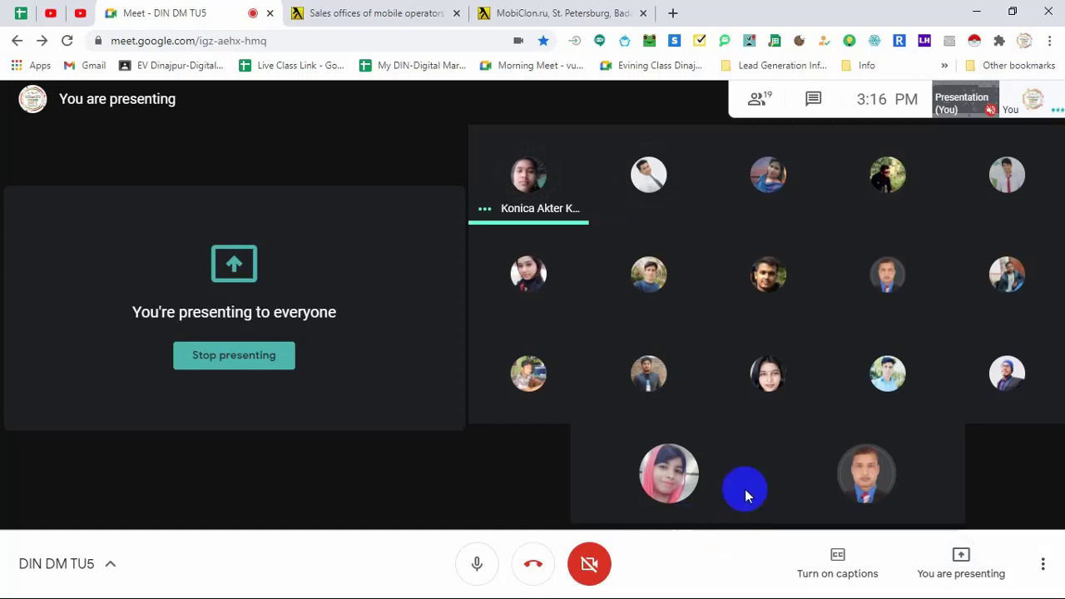
Show the YP.ru listing of mobile operators in St. Petersburg and look through its companies up to the page heading
mouse_move(747, 481)
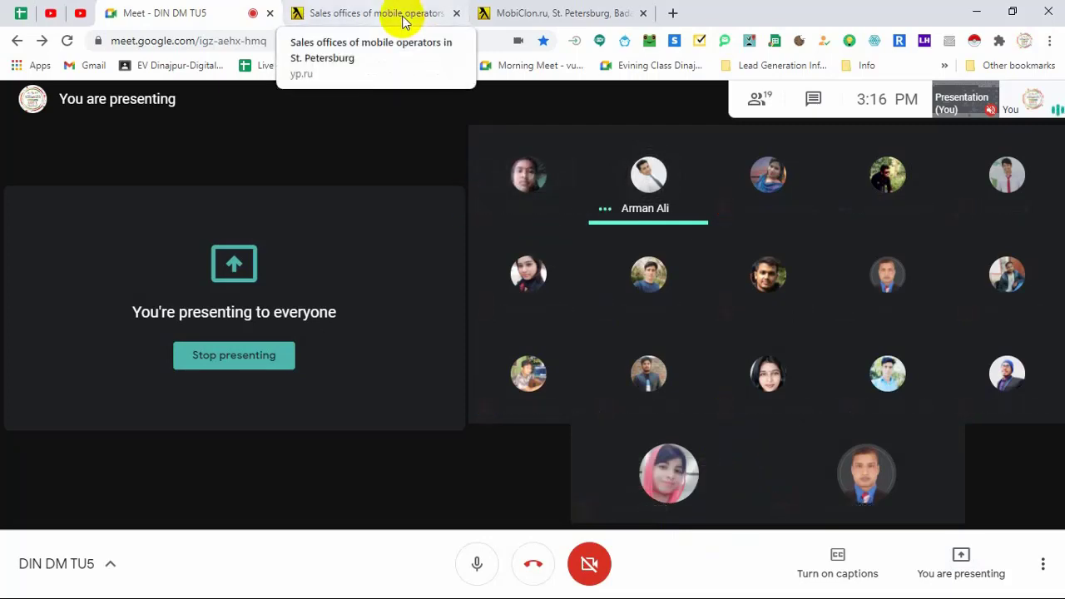
left_click(403, 20)
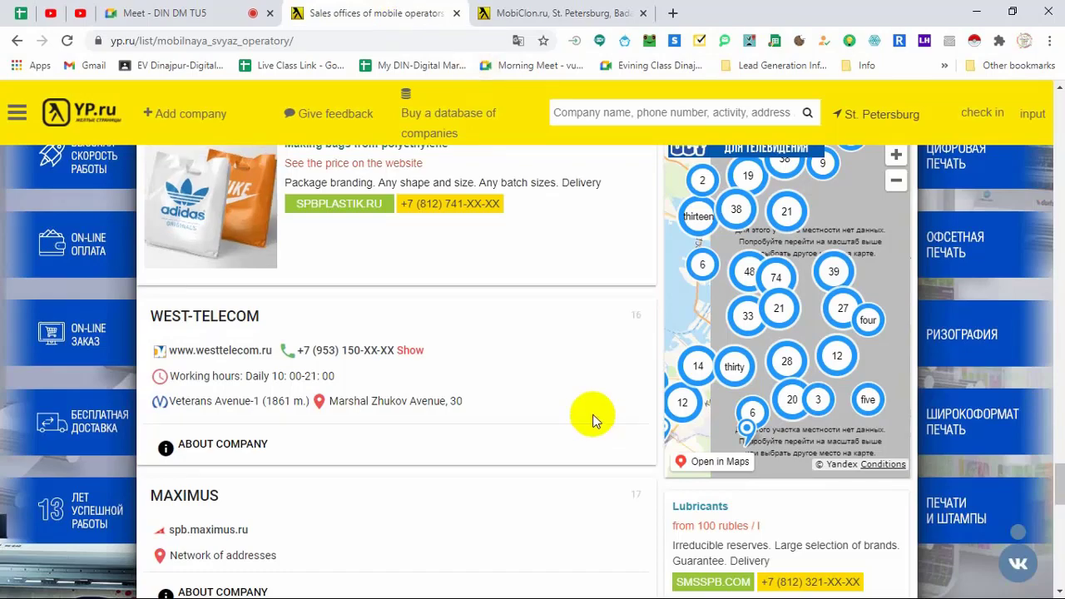
scroll(593, 421, "down", 3)
scroll(594, 421, "down", 15)
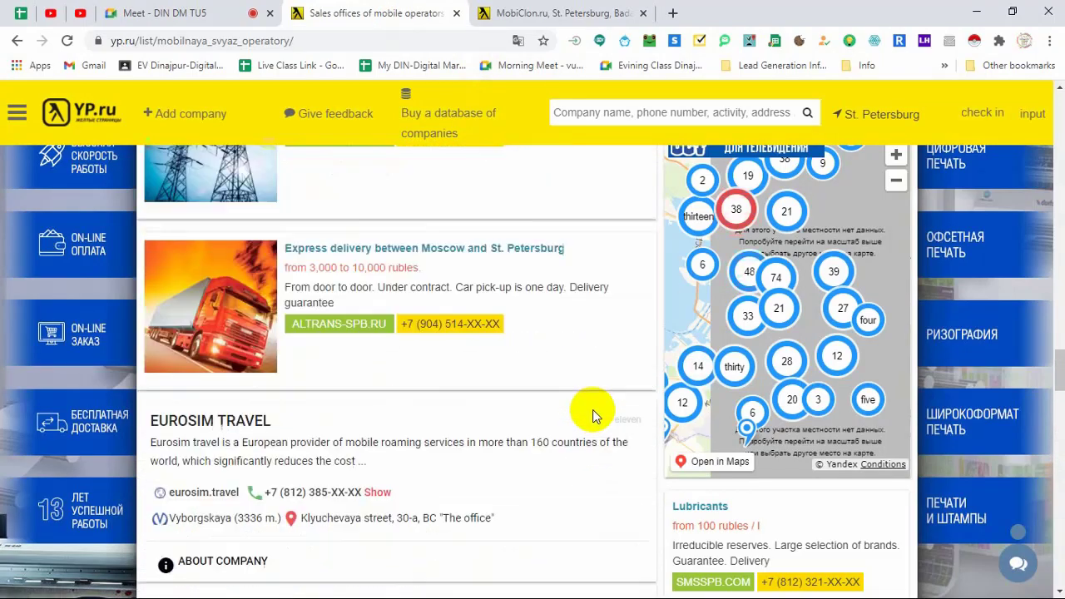
scroll(593, 416, "up", 4)
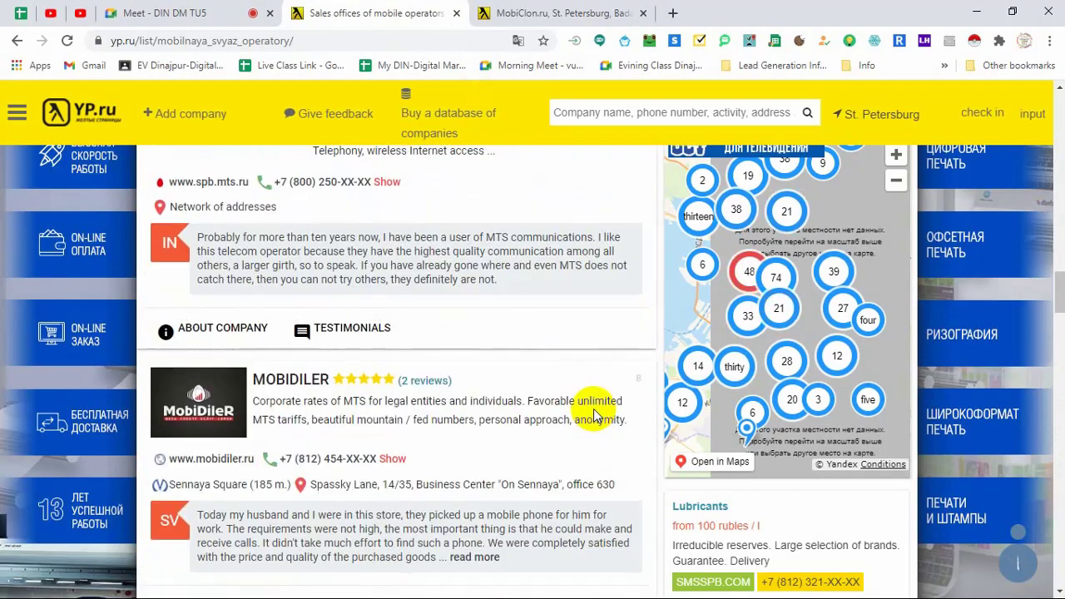
scroll(547, 387, "up", 10)
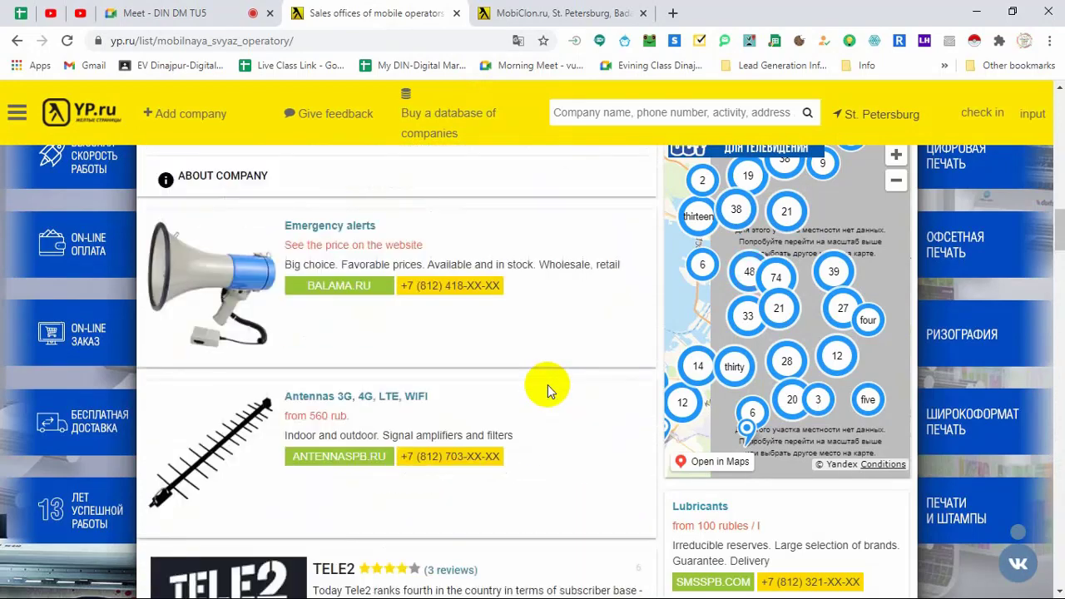
scroll(547, 385, "up", 8)
Dismiss the message about finished processing and switch to Yellow Leads Extractor
mouse_move(404, 16)
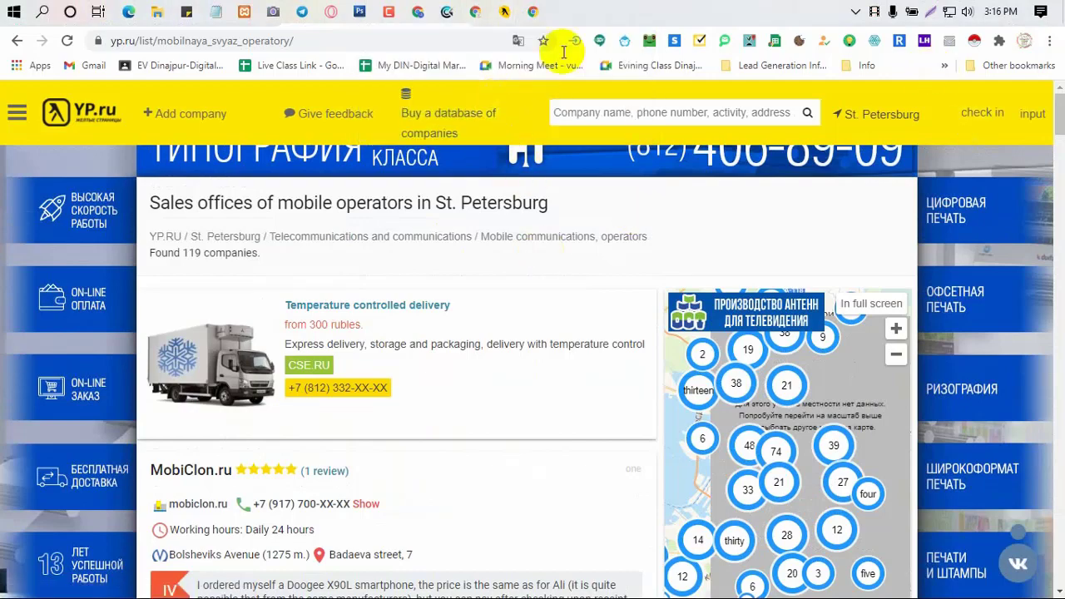
mouse_move(505, 13)
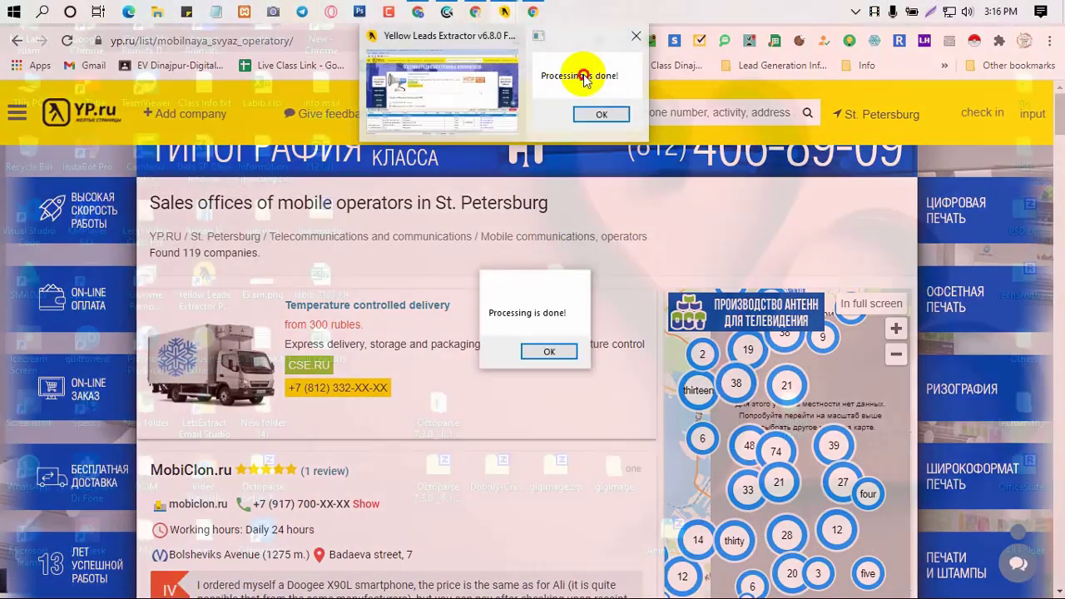
left_click(574, 35)
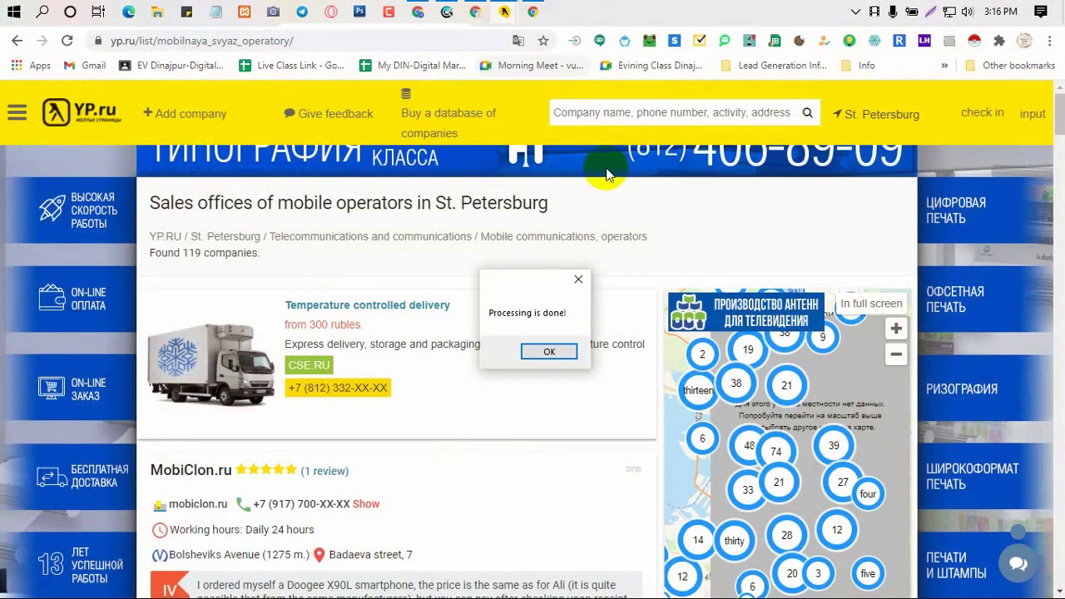
left_click(549, 352)
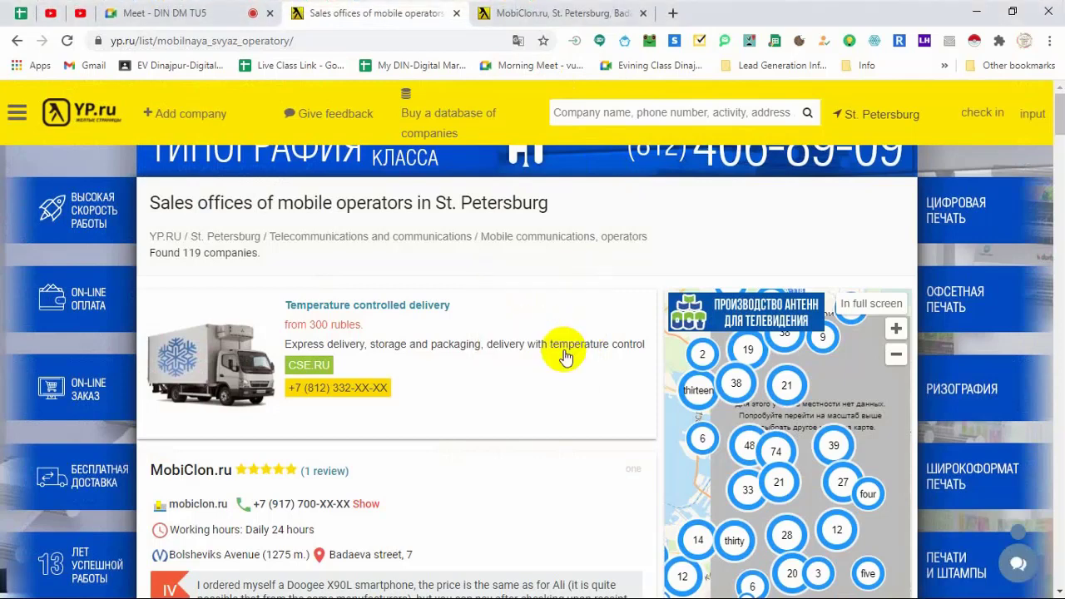
left_click(505, 15)
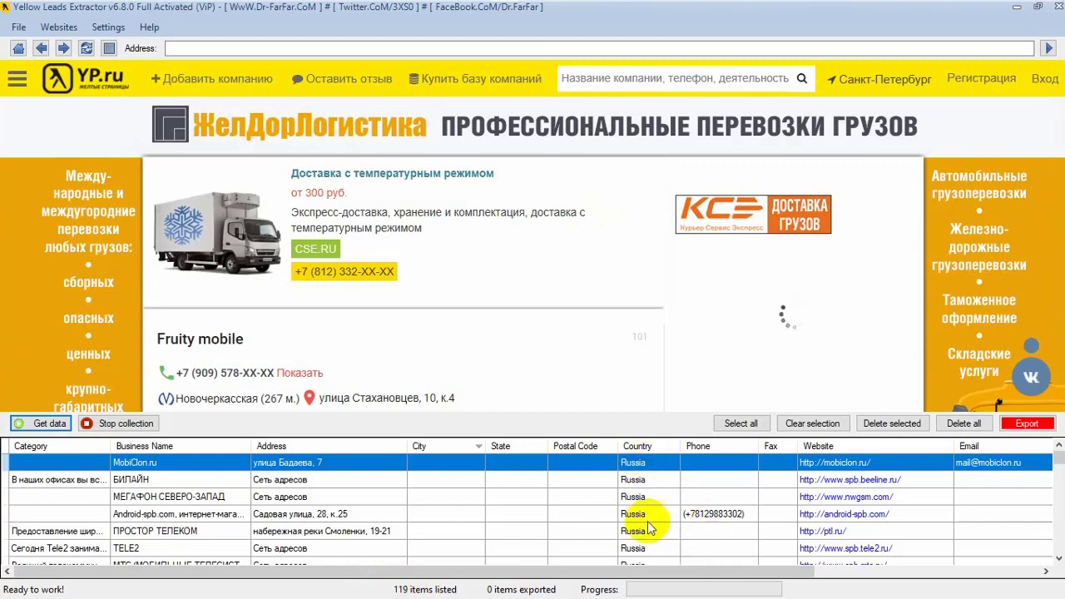
Examine the collected company leads through the end of the table, and return to the first row
scroll(713, 510, "down", 8)
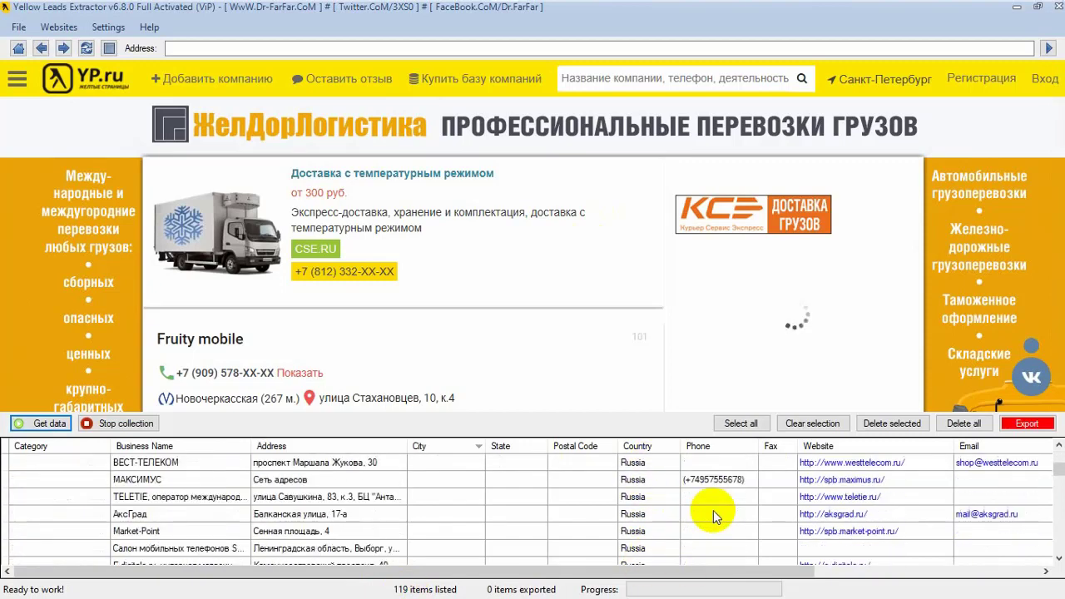
scroll(714, 507, "up", 6)
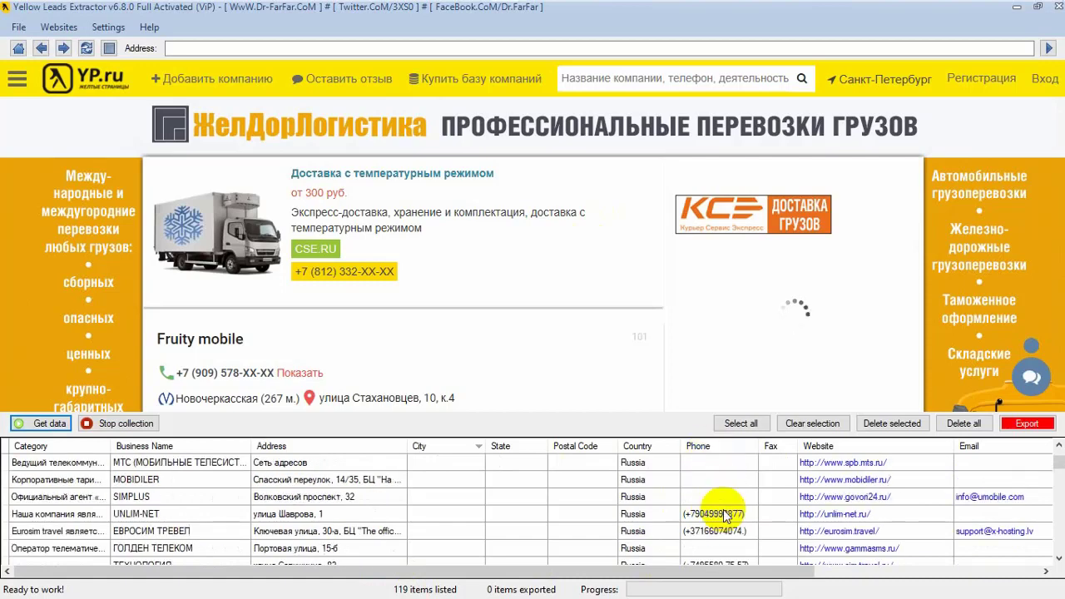
scroll(732, 495, "down", 10)
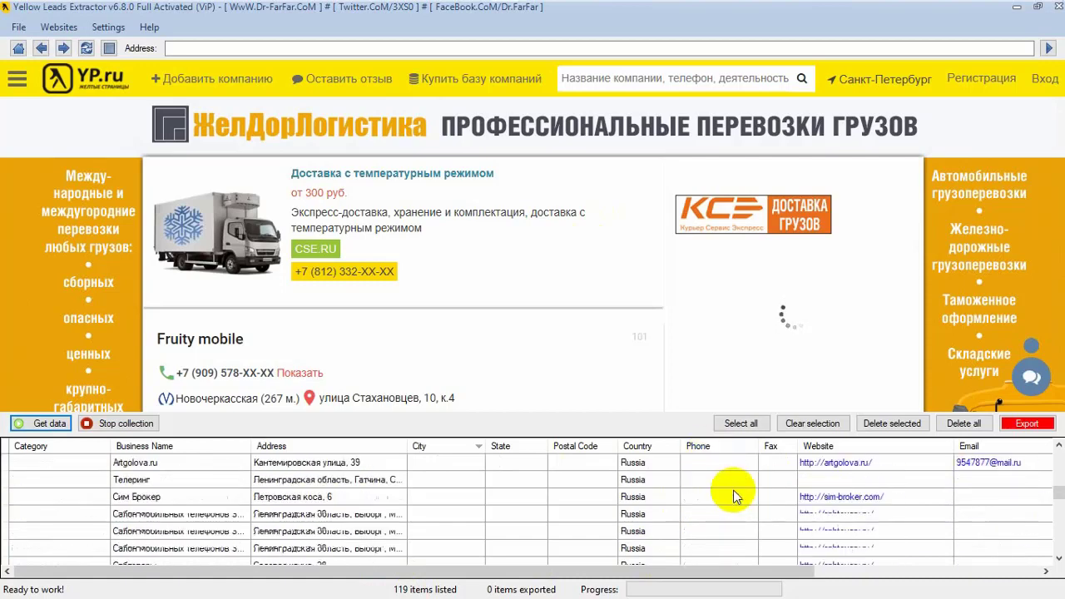
scroll(732, 495, "down", 10)
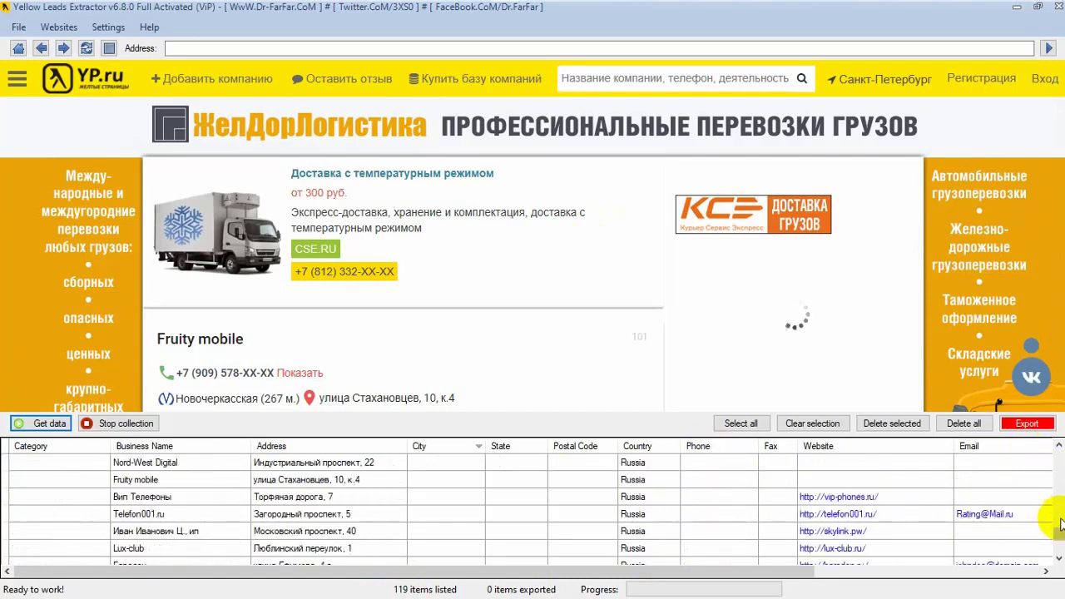
left_click_drag(1058, 536, 1058, 499)
key("Home")
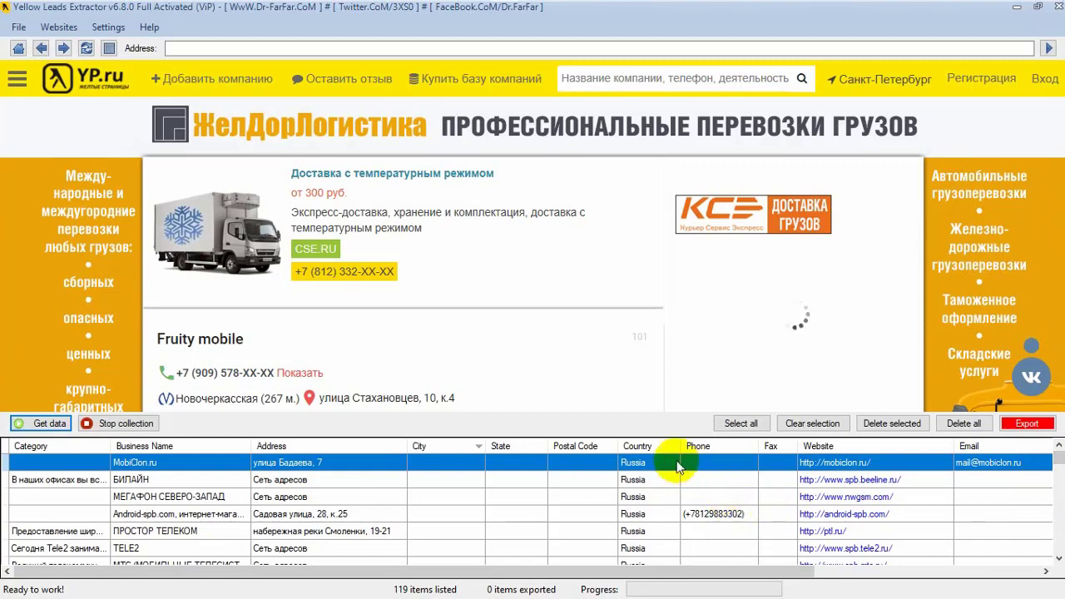
Select all collected leads and check the selection down to the end of the table
left_click(741, 425)
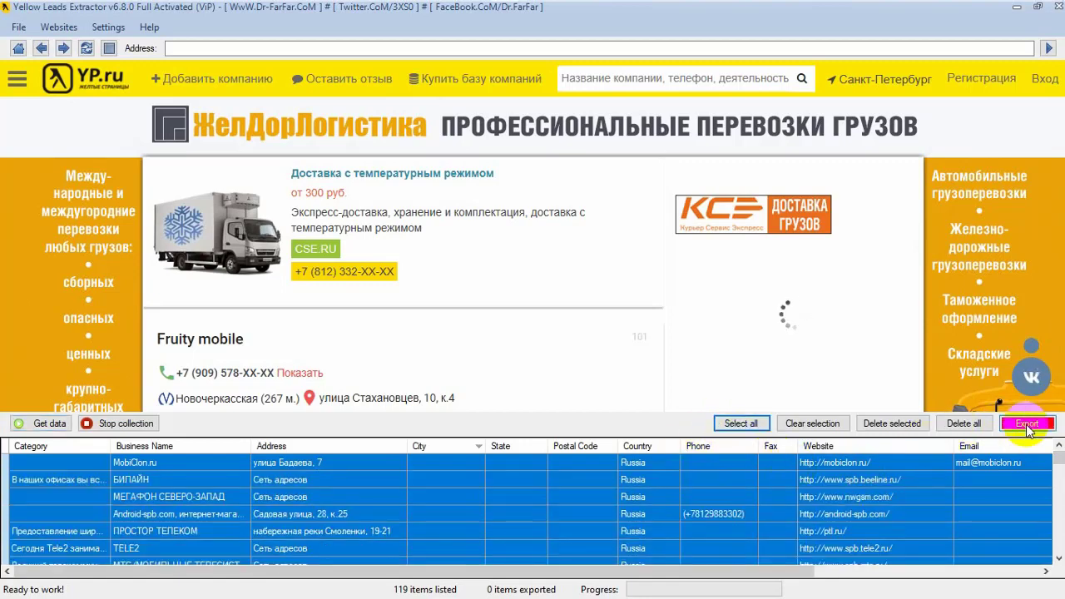
left_click_drag(1059, 458, 1059, 556)
scroll(874, 527, "up", 20)
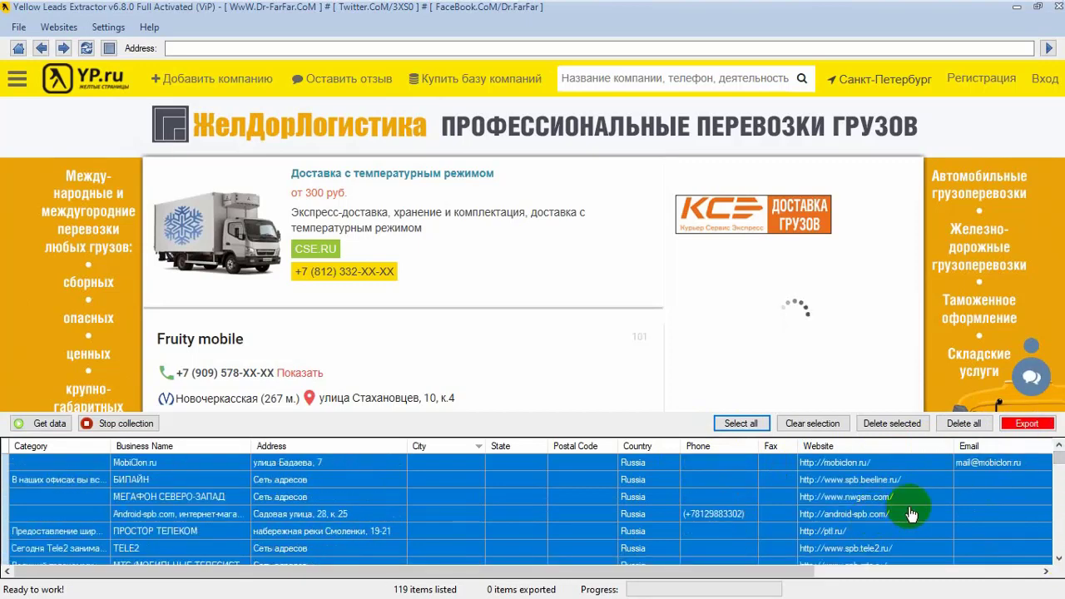
Start exporting the selected leads, creating and opening a Desktop folder named Lead as the save location
left_click(1026, 424)
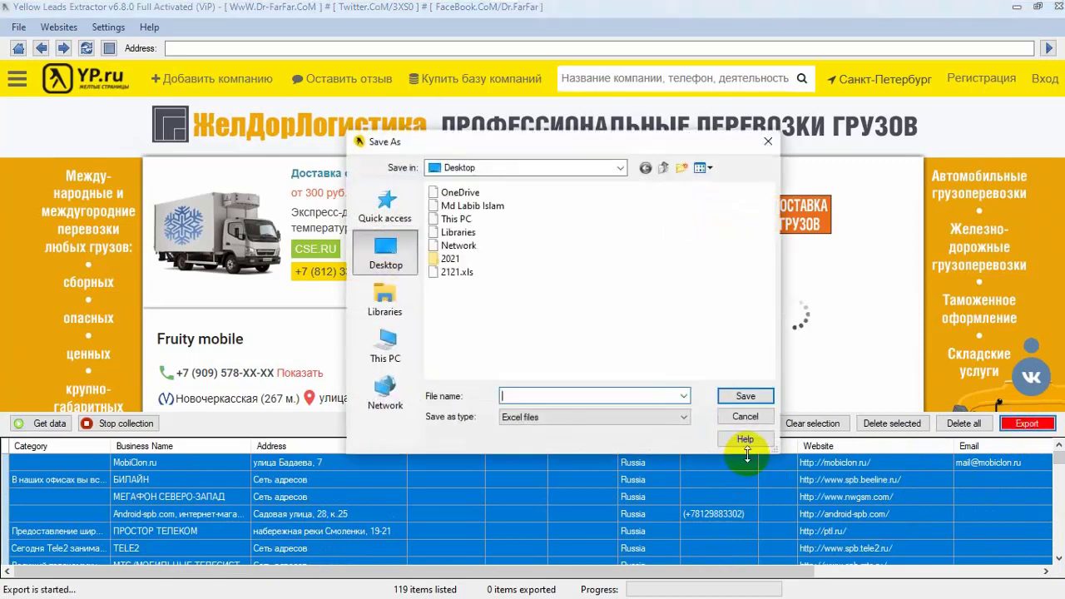
left_click(681, 167)
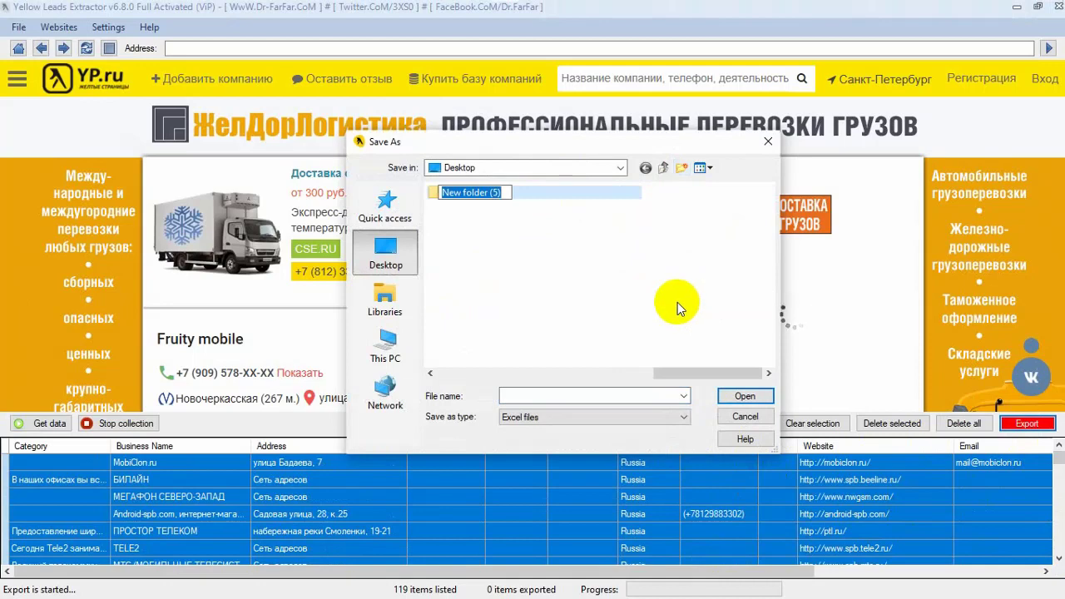
type("Lead")
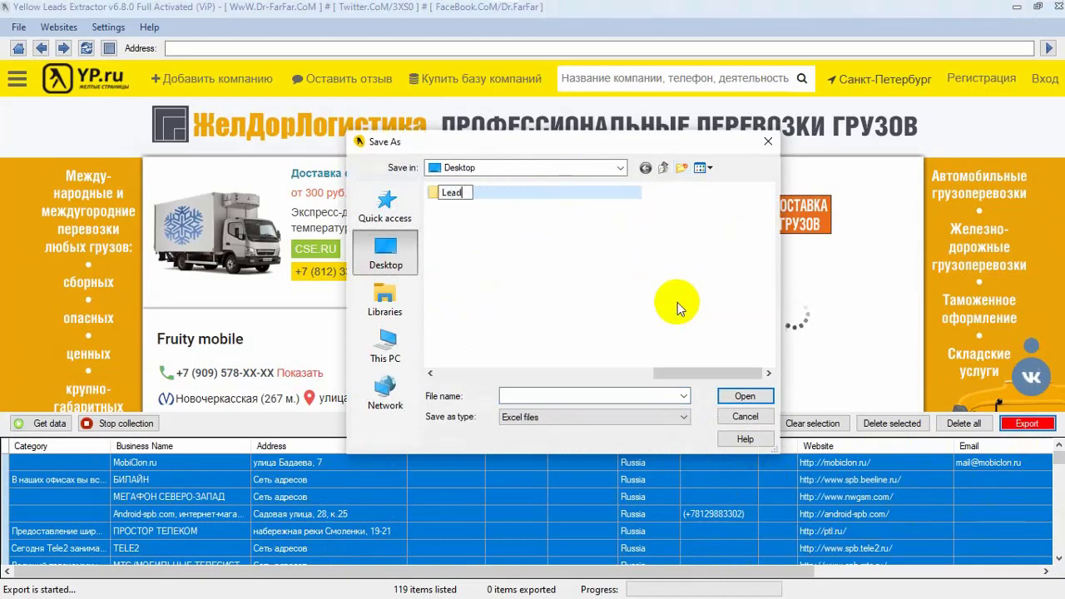
key("Return")
key("Return")
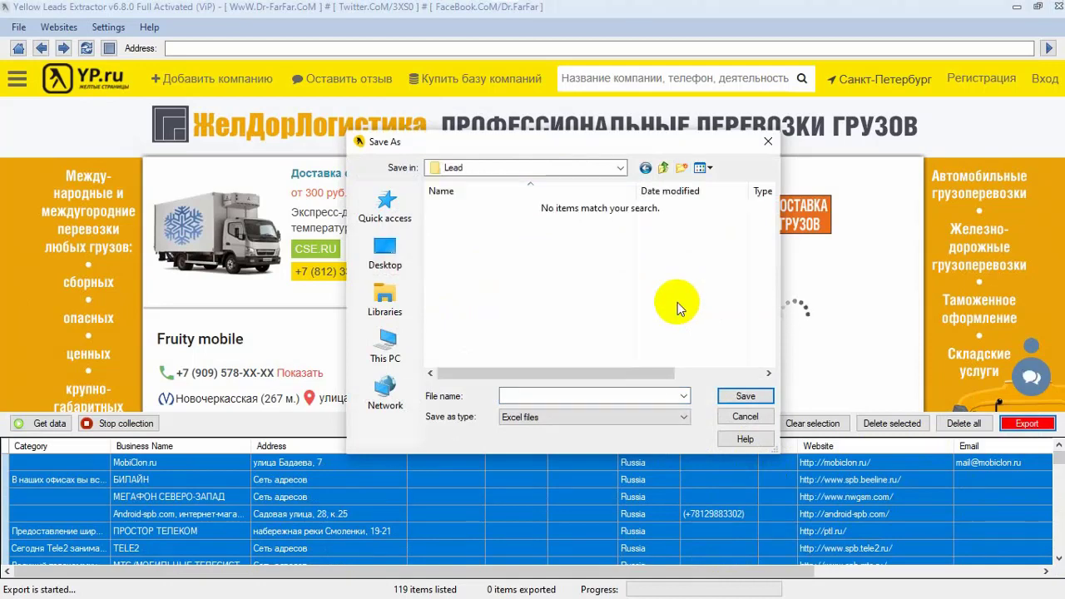
Name the Excel export file Russia and save it in the Lead folder
left_click(651, 395)
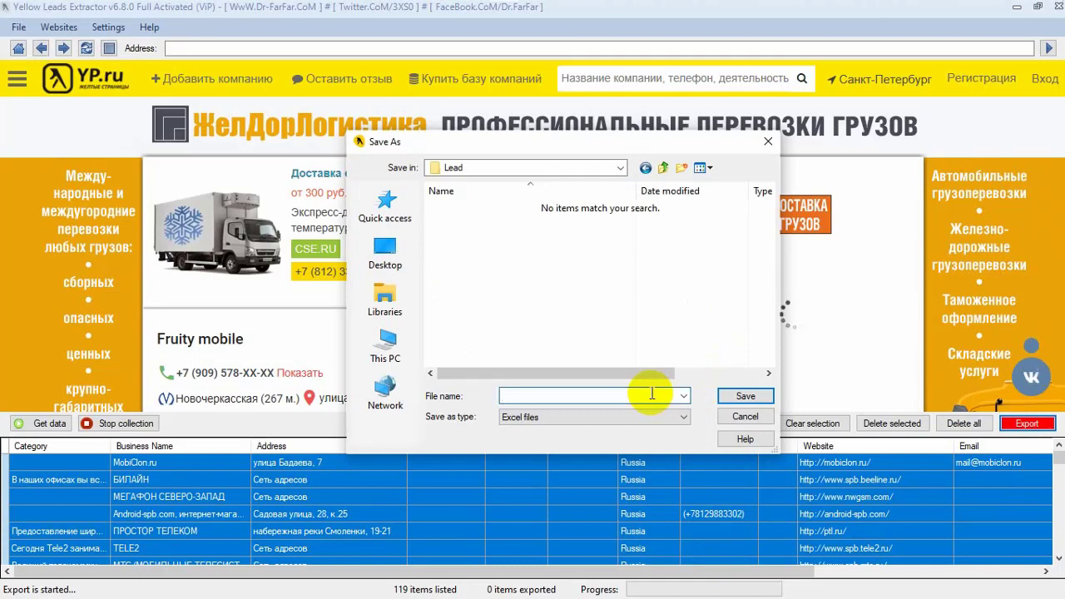
type("Led")
key("BackSpace")
key("BackSpace")
key("BackSpace")
type("Russia")
key("Return")
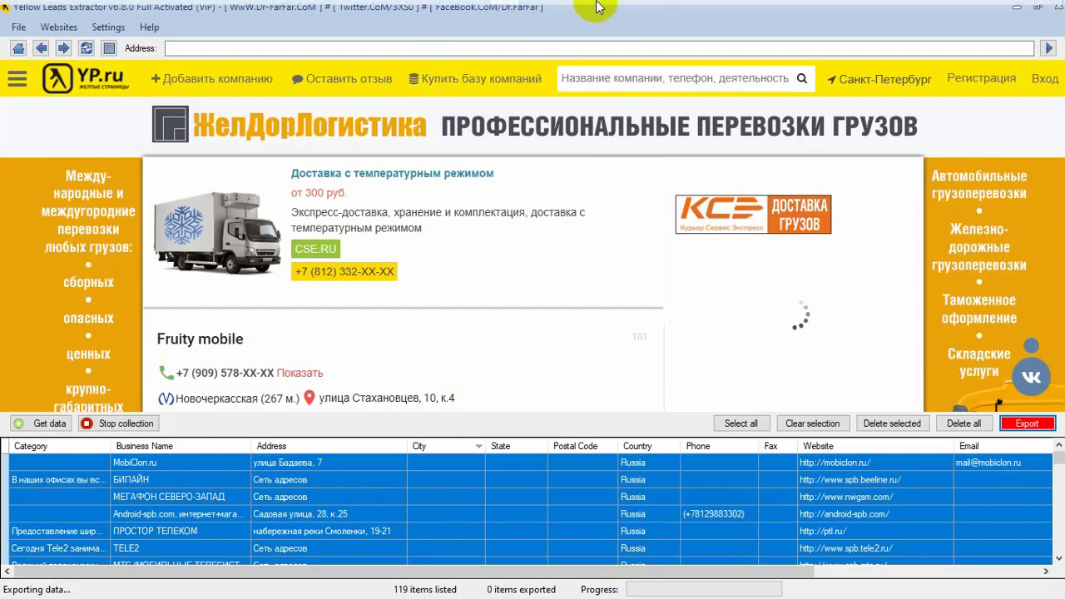
Switch to Chrome and show the YP.ru mobile operators listing and its full web address
left_click(489, 15)
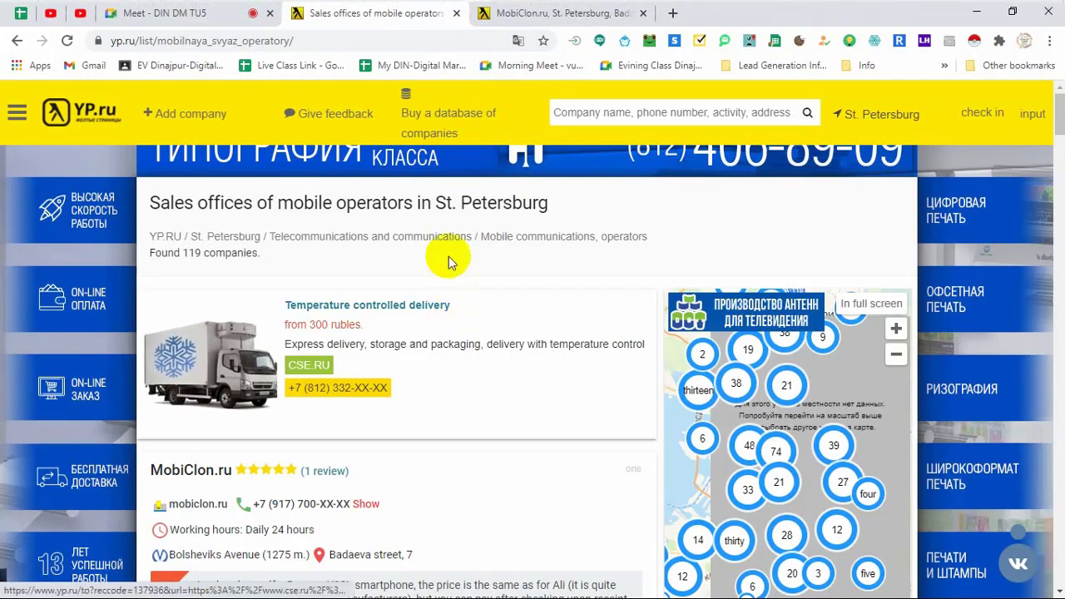
scroll(449, 262, "down", 3)
scroll(448, 262, "up", 3)
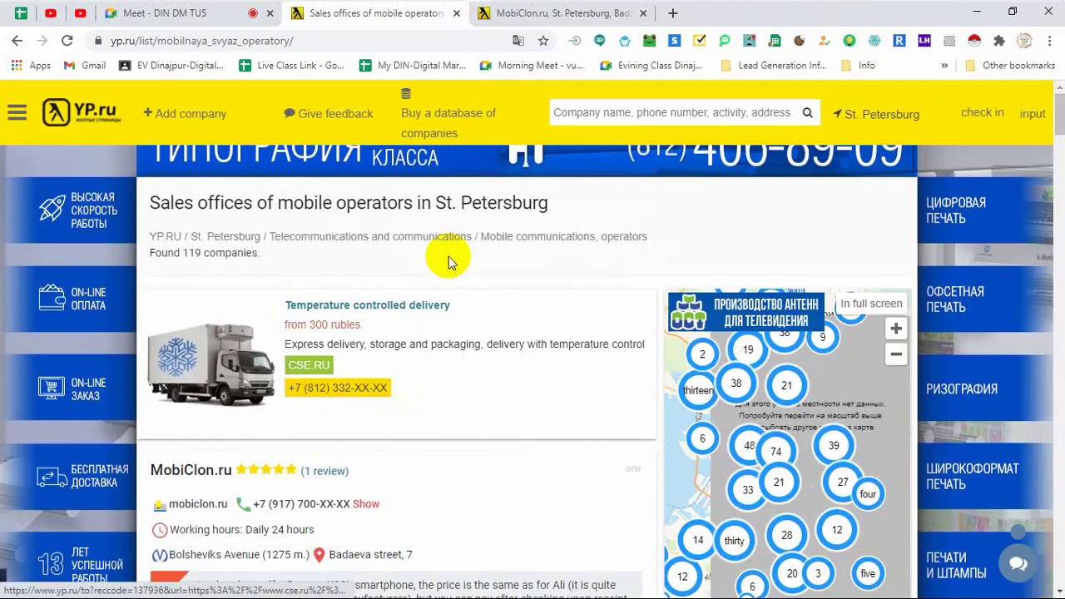
left_click(142, 40)
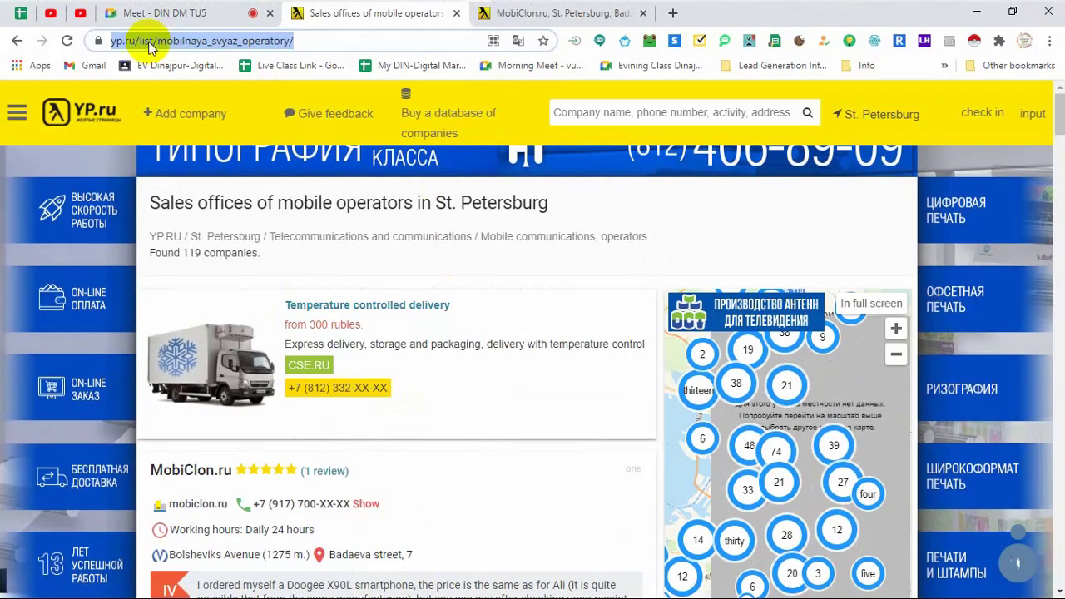
left_click(346, 41)
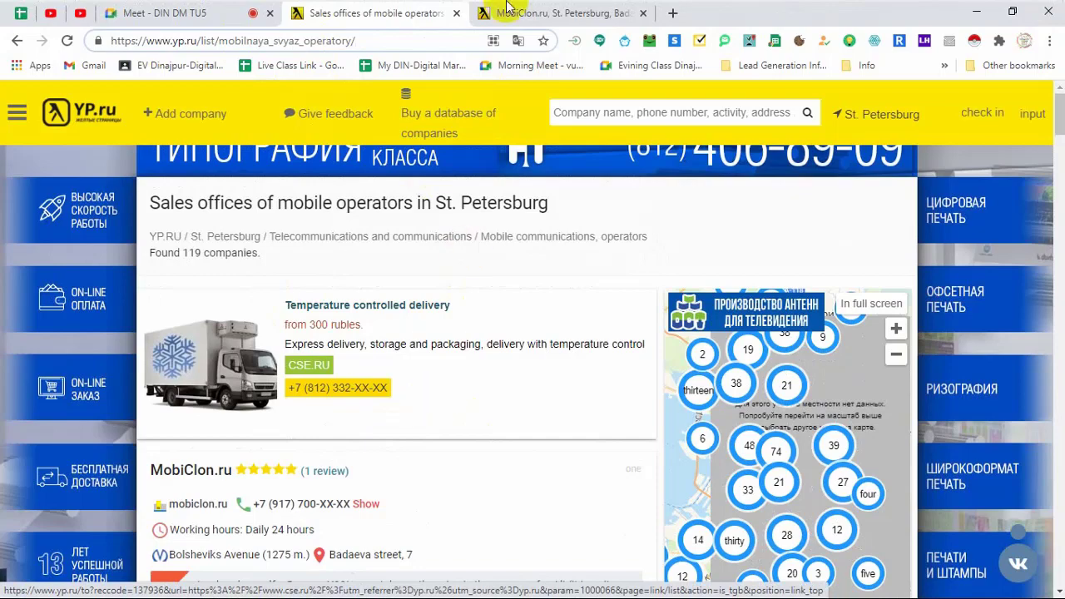
Check the export's progress in Yellow Leads Extractor, and return to the YP.ru listing in Chrome
left_click(505, 13)
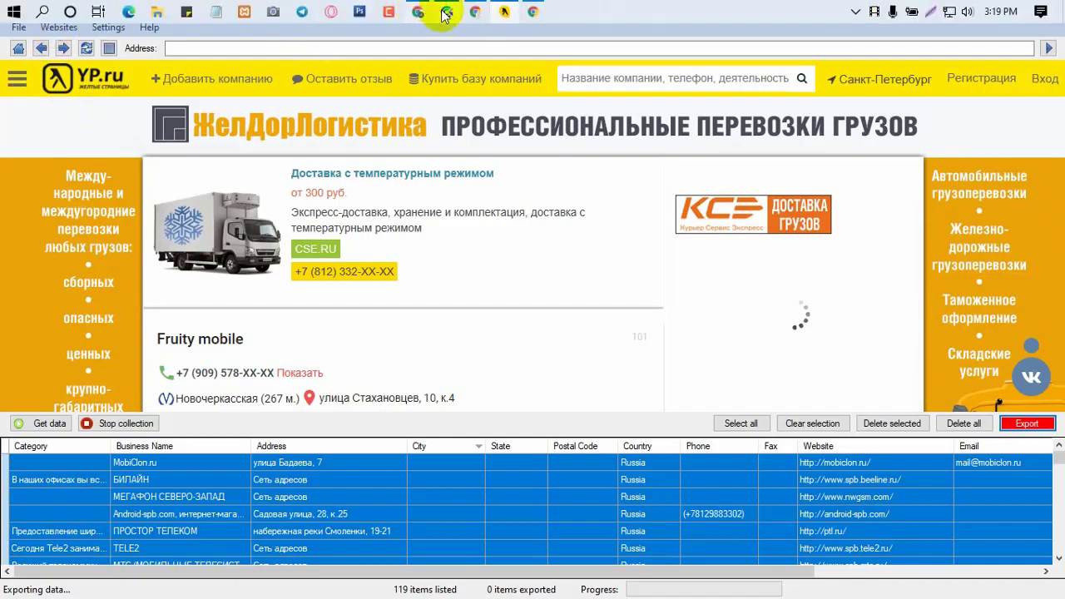
left_click(472, 13)
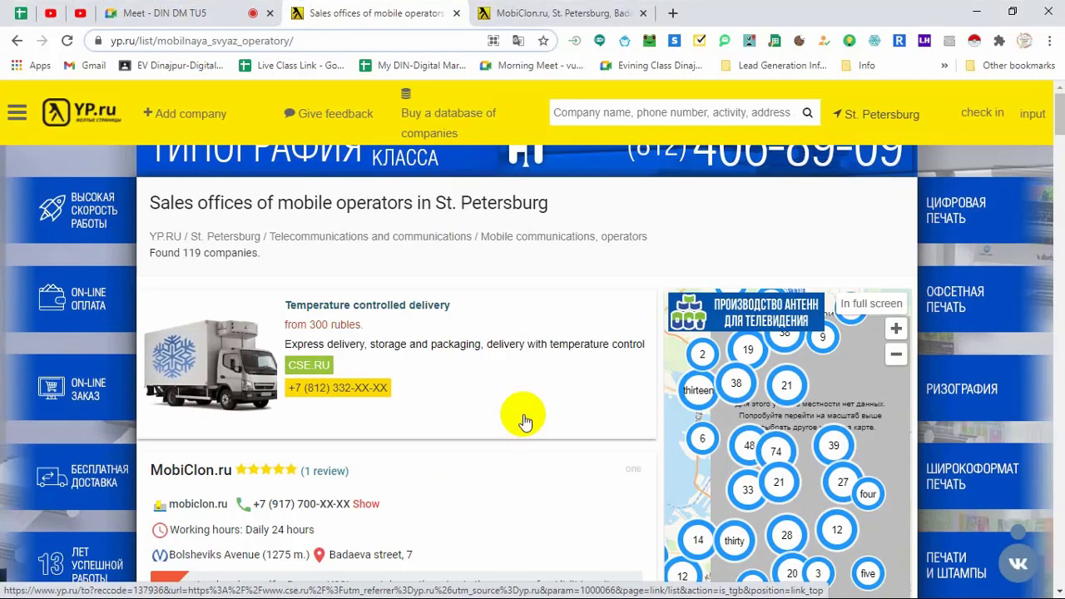
Check the Google Meet call and the collected leads in Yellow Leads Extractor, and return to the Meet window
left_click(198, 15)
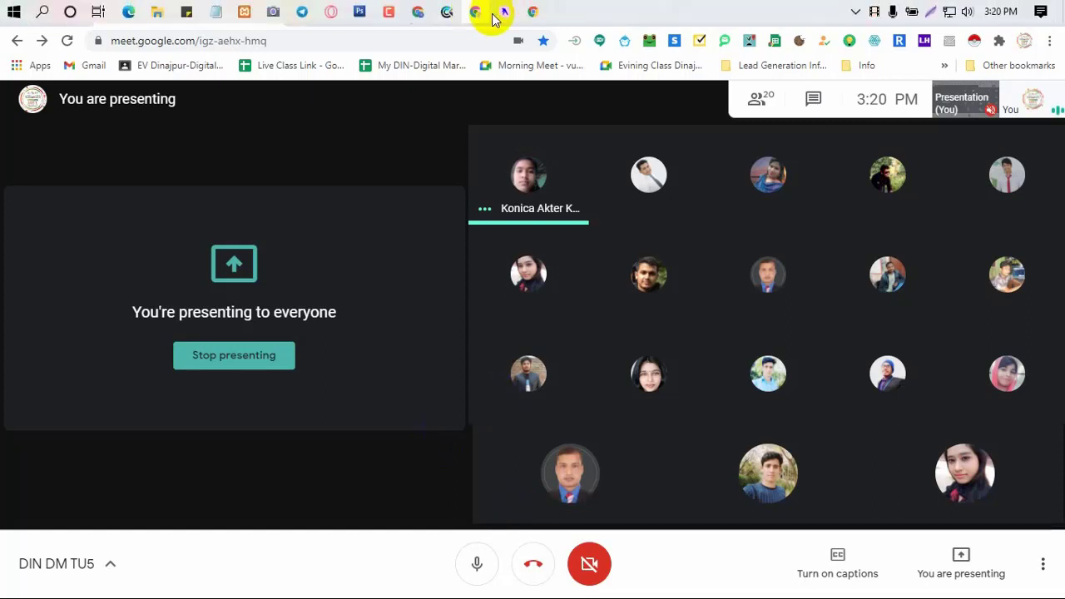
left_click(504, 12)
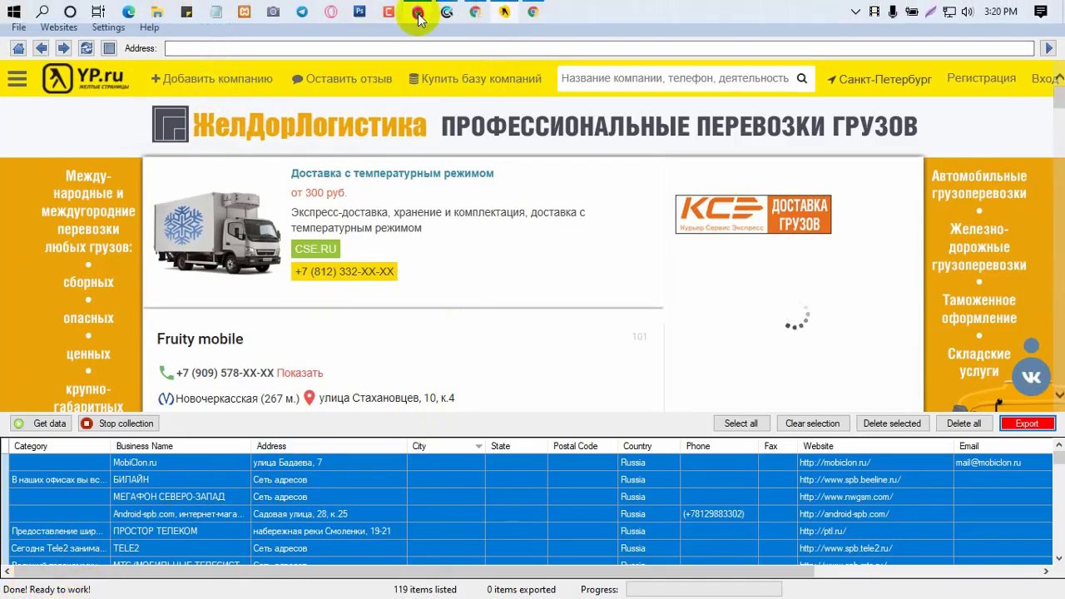
left_click(418, 12)
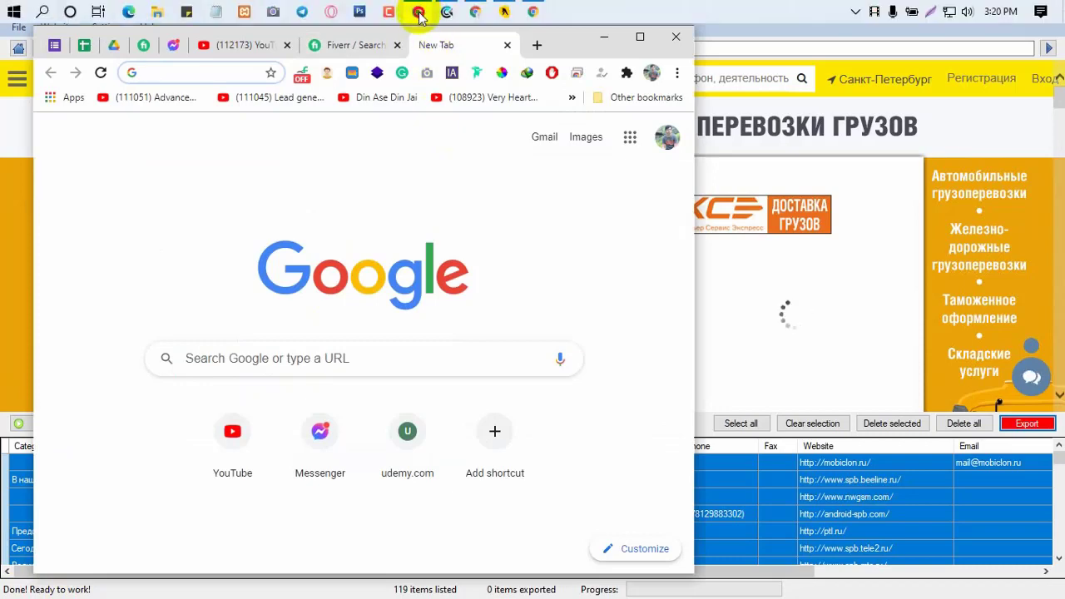
left_click(418, 11)
mouse_move(479, 17)
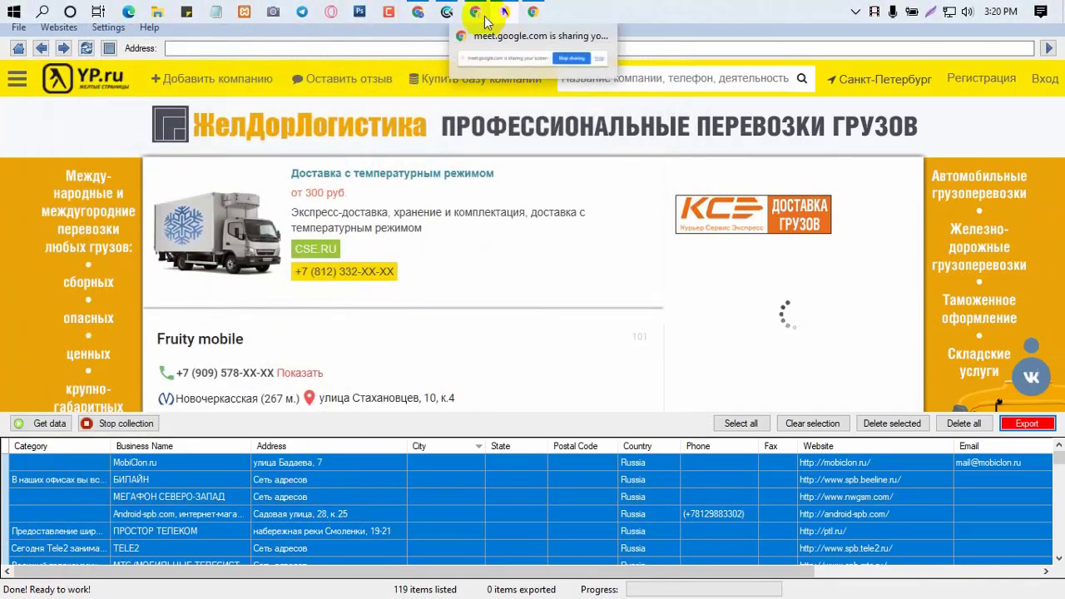
left_click(461, 96)
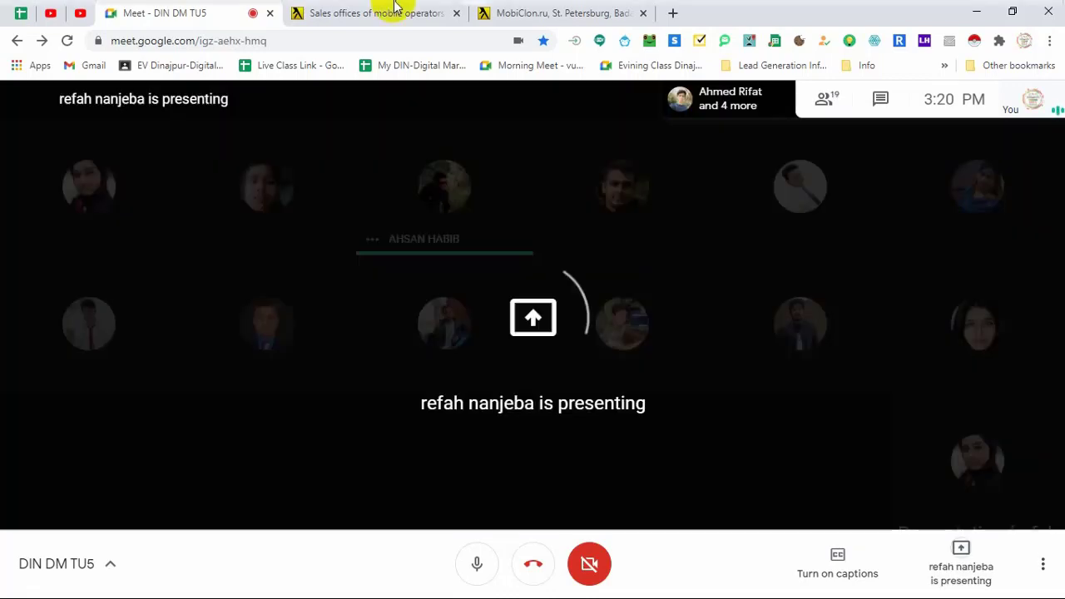
Switch to Yellow Leads Extractor, show the list of supported directory websites, and return to the Google Meet call
mouse_move(392, 11)
left_click(508, 14)
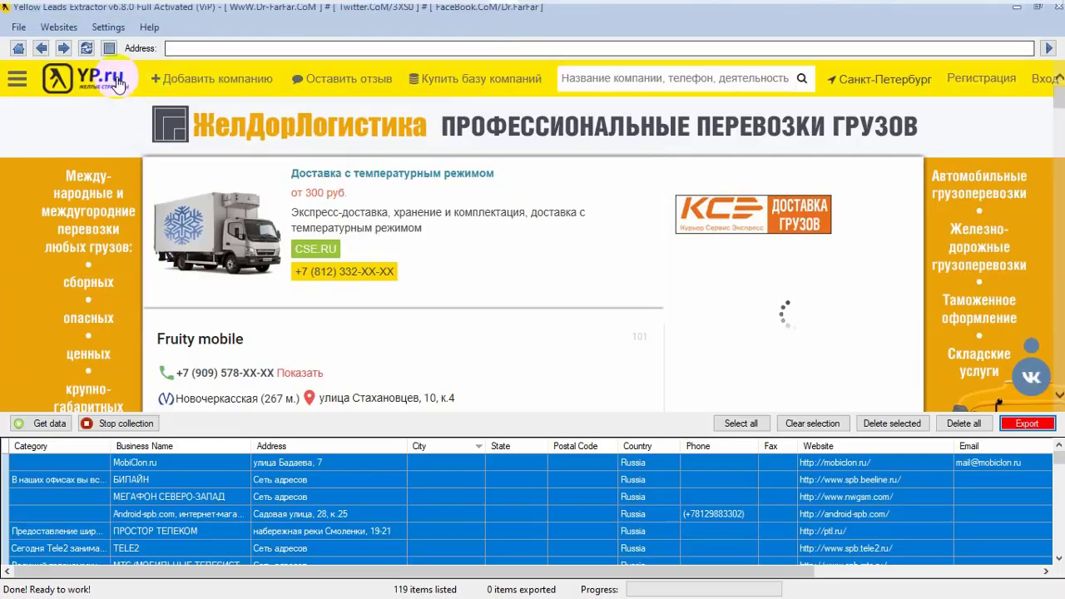
left_click(59, 26)
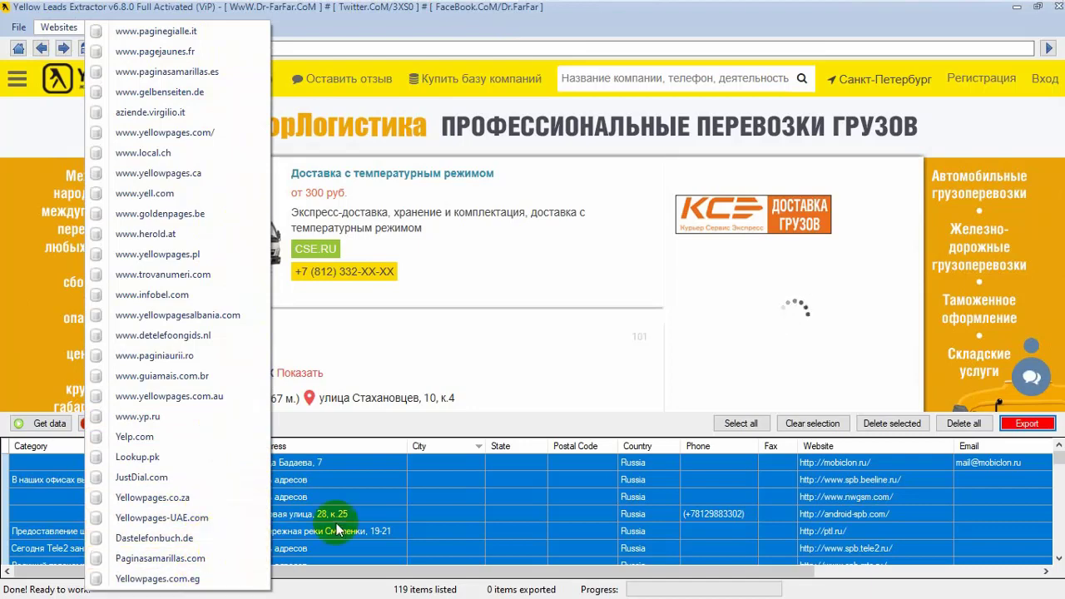
left_click(703, 370)
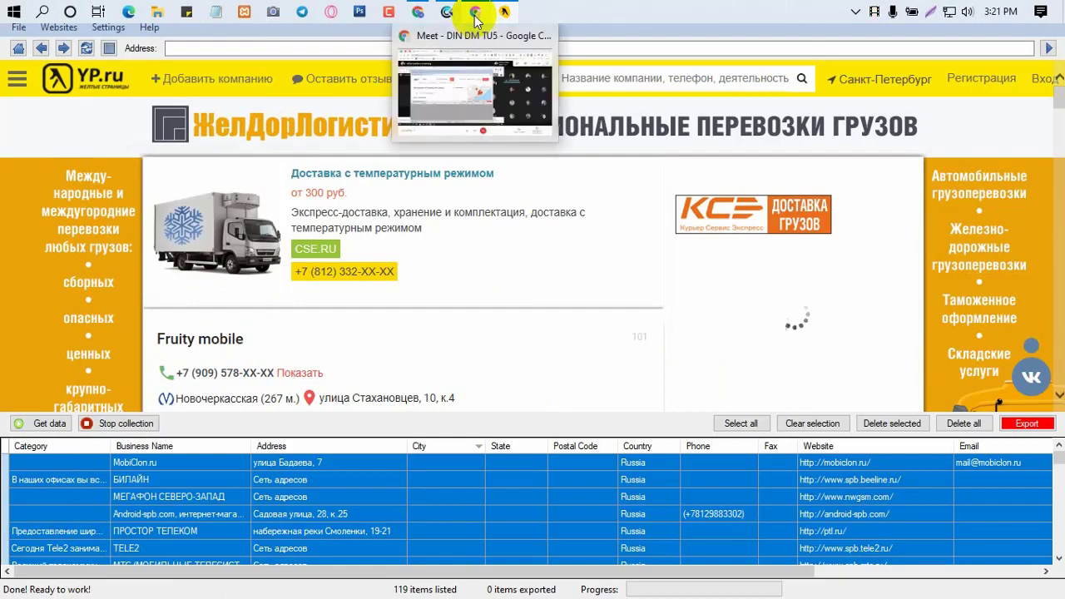
mouse_move(420, 18)
mouse_move(474, 13)
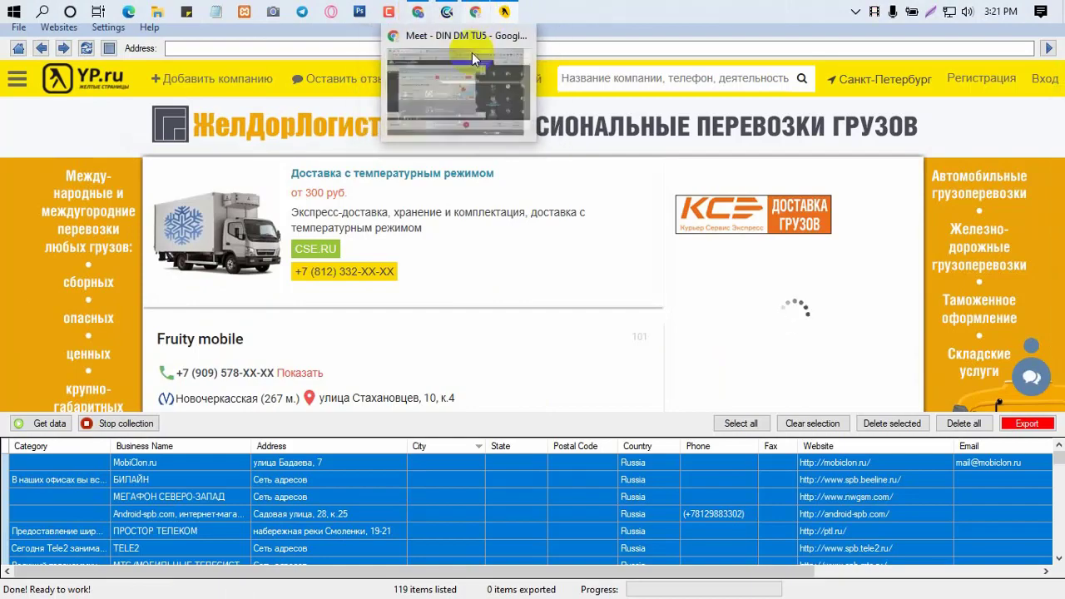
left_click(466, 81)
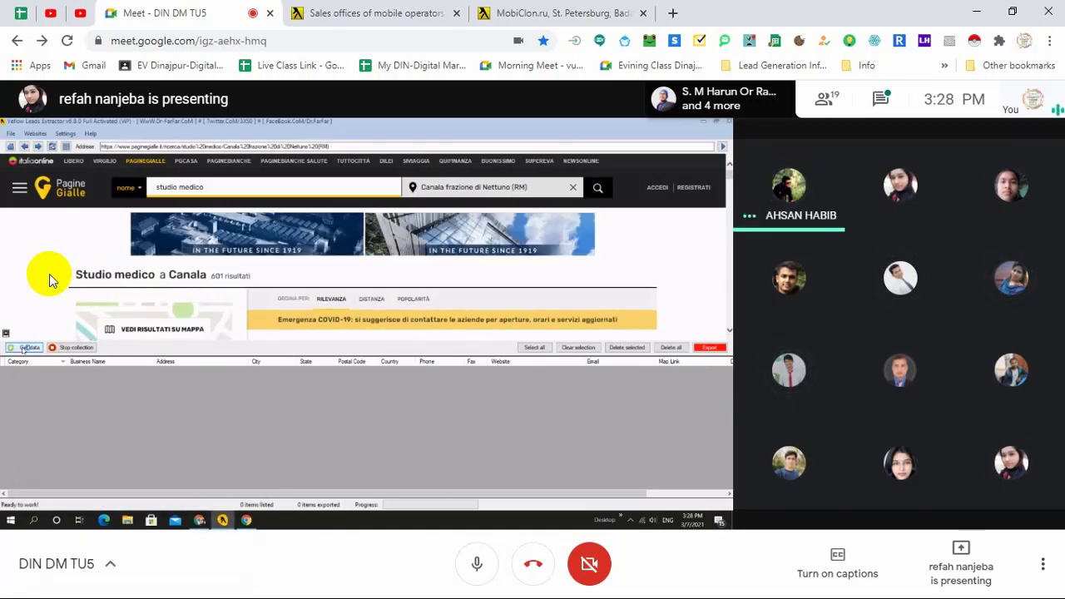
Remove the participant's shared Pagine Gialle lead collection presentation from the Meet call
scroll(49, 274, "down", 1)
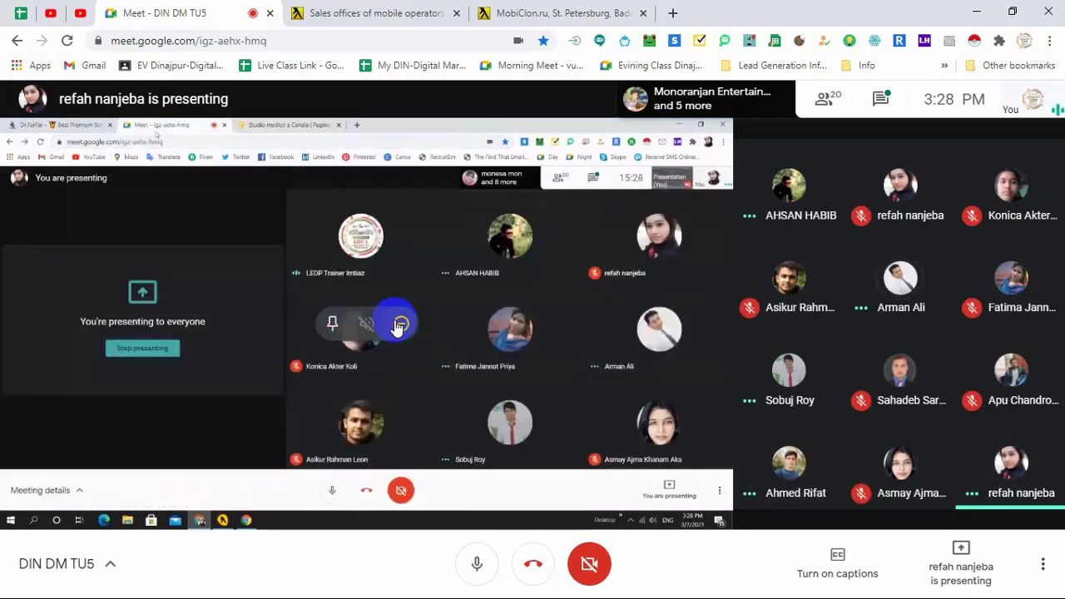
left_click(401, 322)
left_click(645, 378)
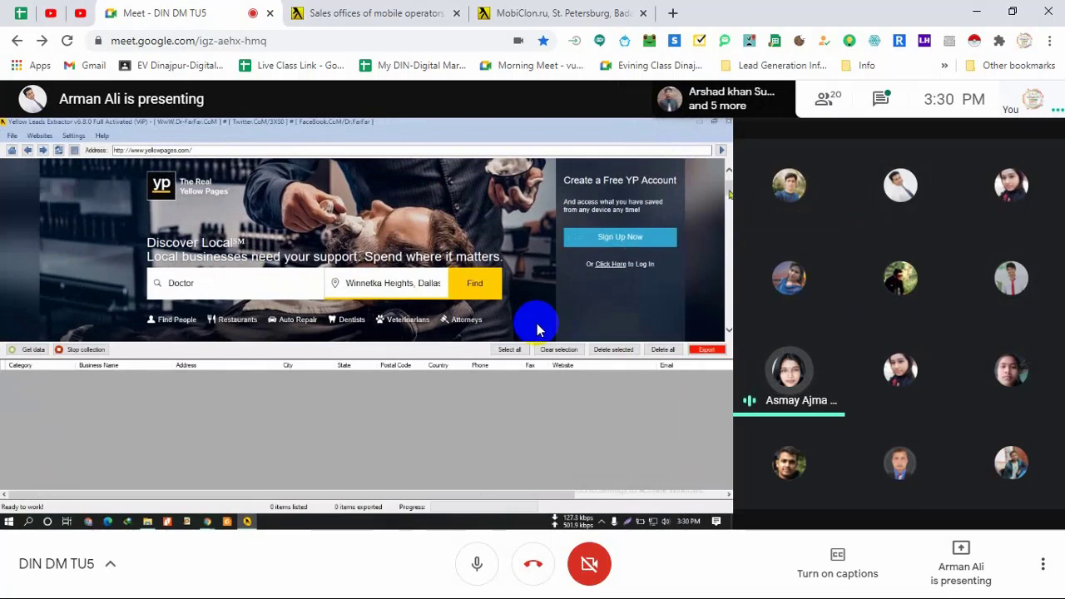
Follow the next participant's yellowpages.com lead collection demonstration, and remove that presentation from the call
scroll(537, 327, "down", 10)
scroll(537, 327, "up", 10)
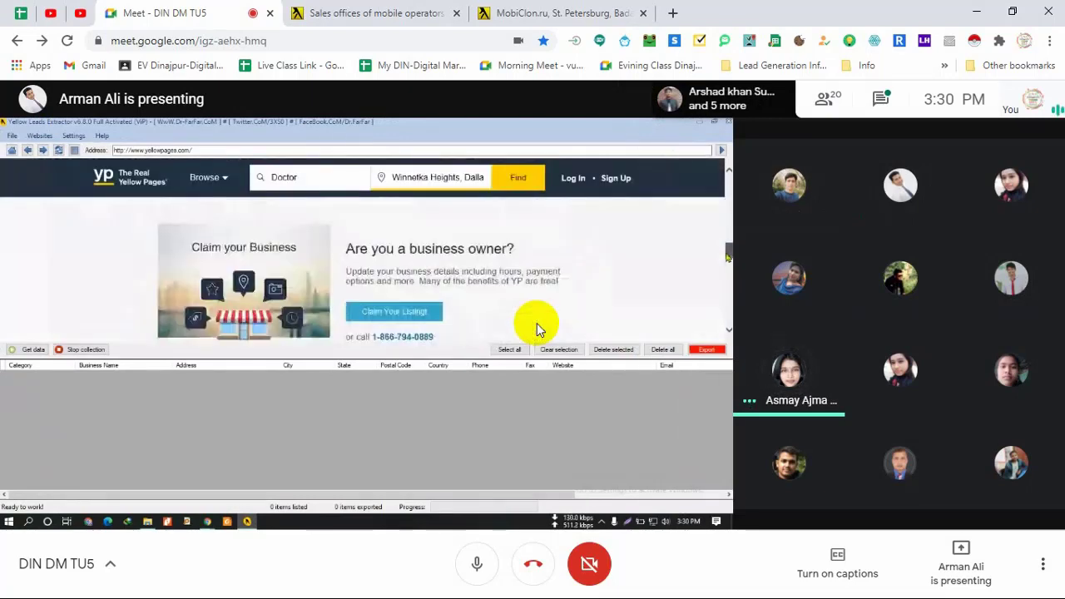
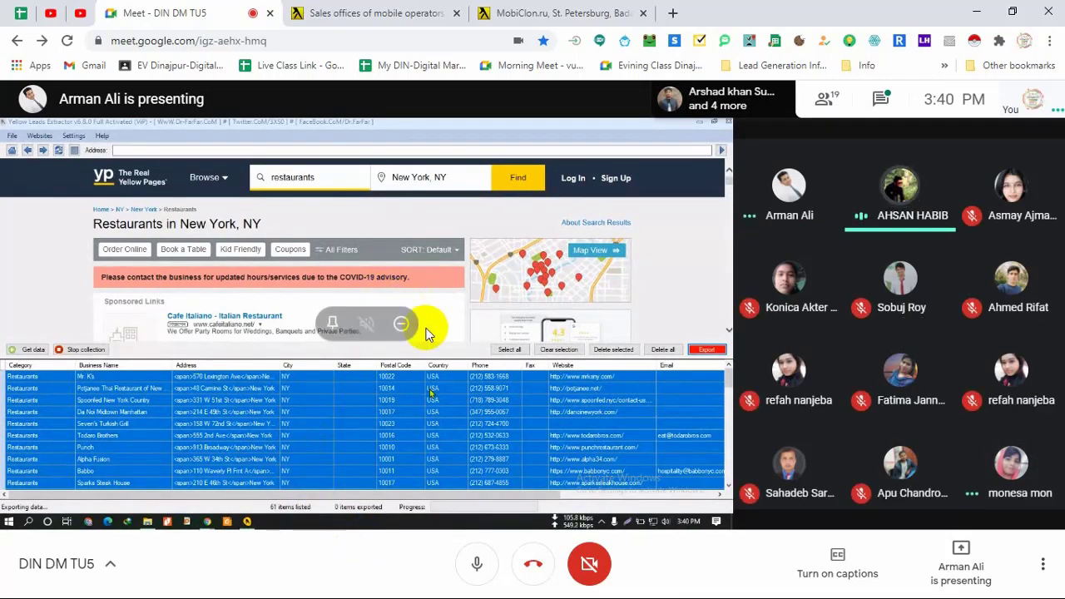
left_click(403, 323)
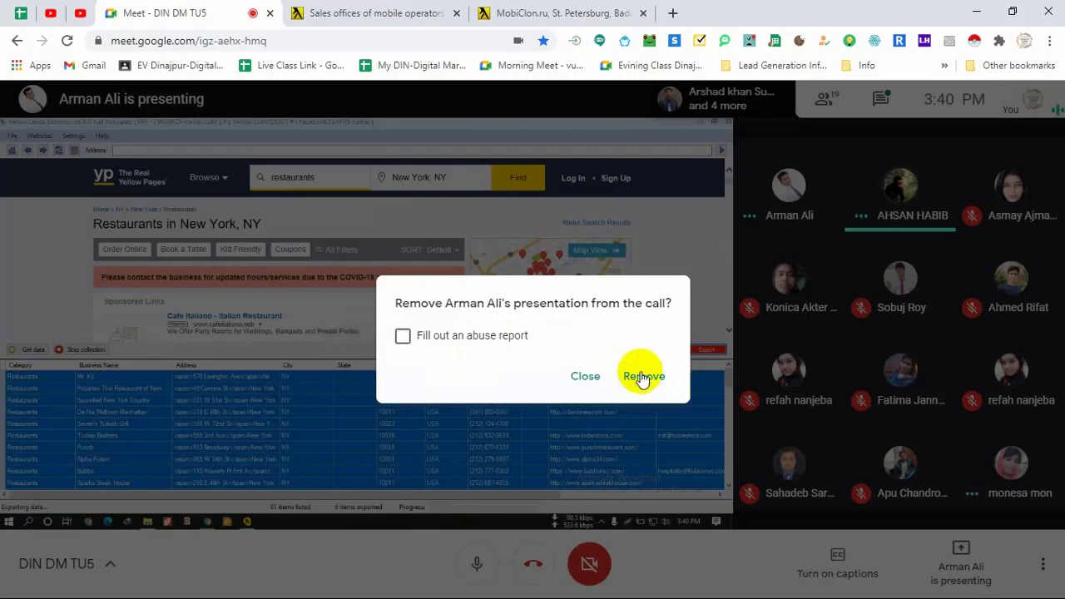
left_click(643, 377)
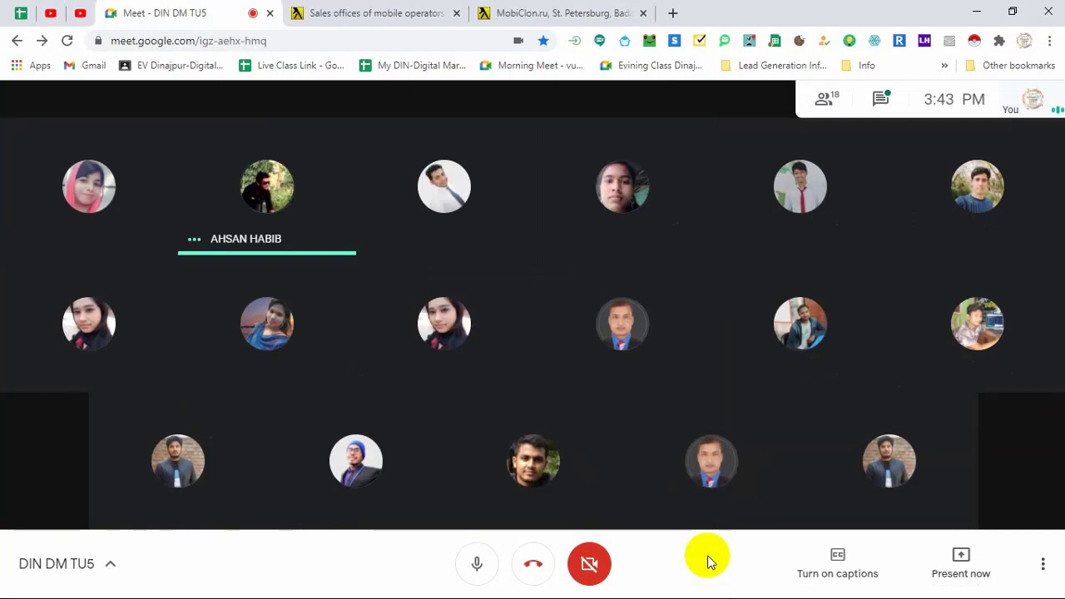
Present the entire screen to the Meet participants and hide the screen-sharing notification bar
left_click(549, 425)
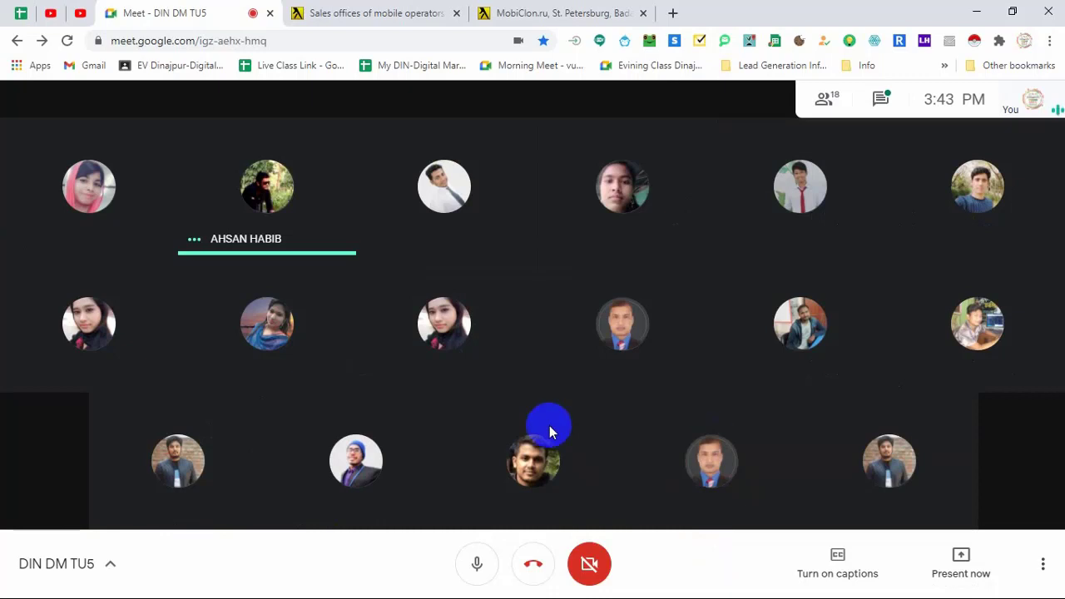
left_click(964, 571)
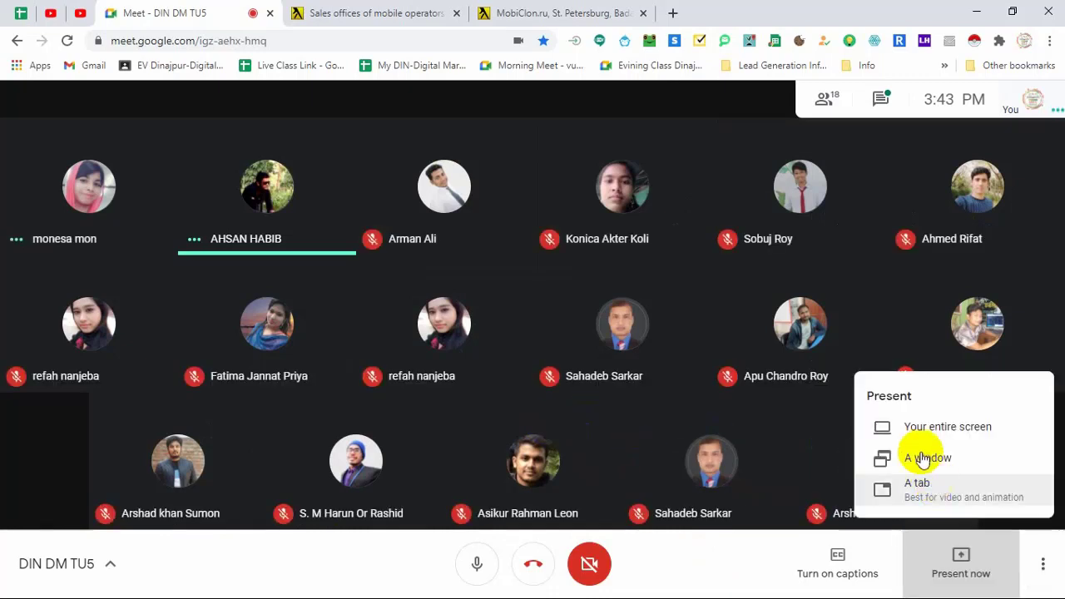
left_click(909, 433)
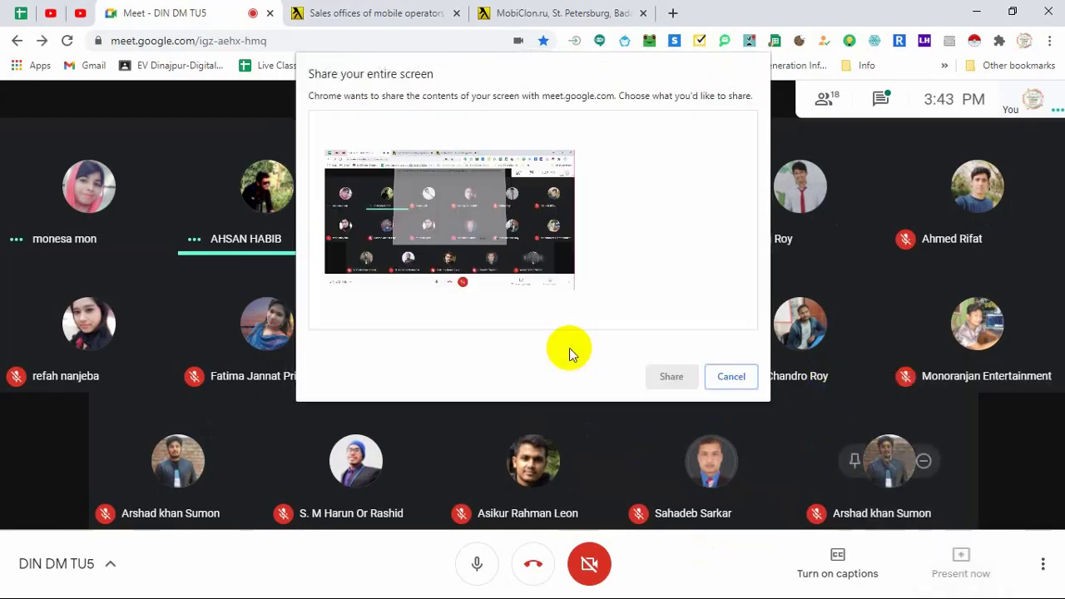
left_click(489, 233)
left_click(666, 379)
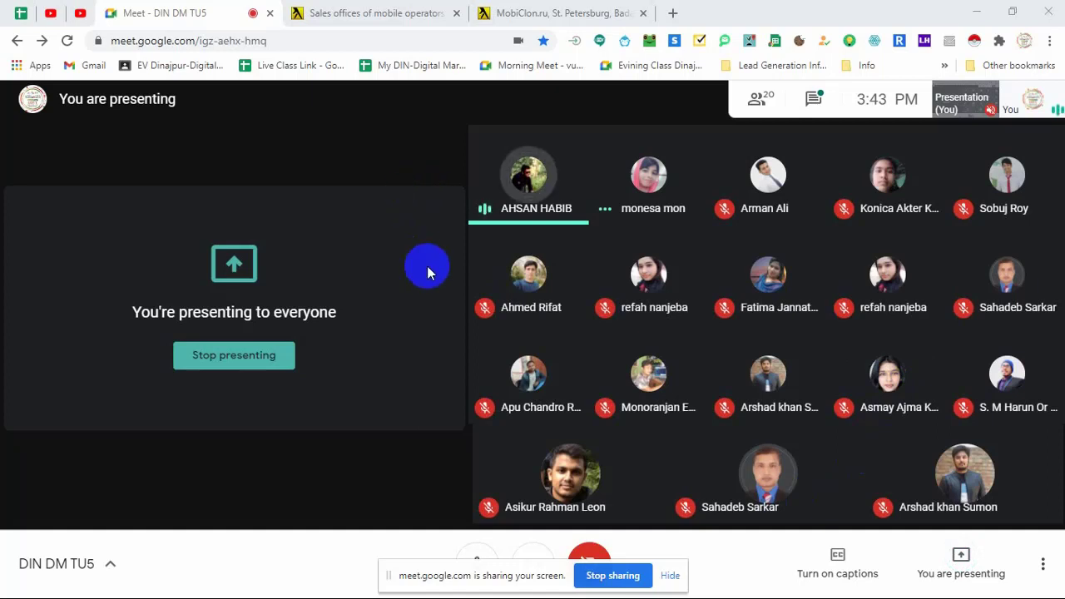
mouse_move(489, 274)
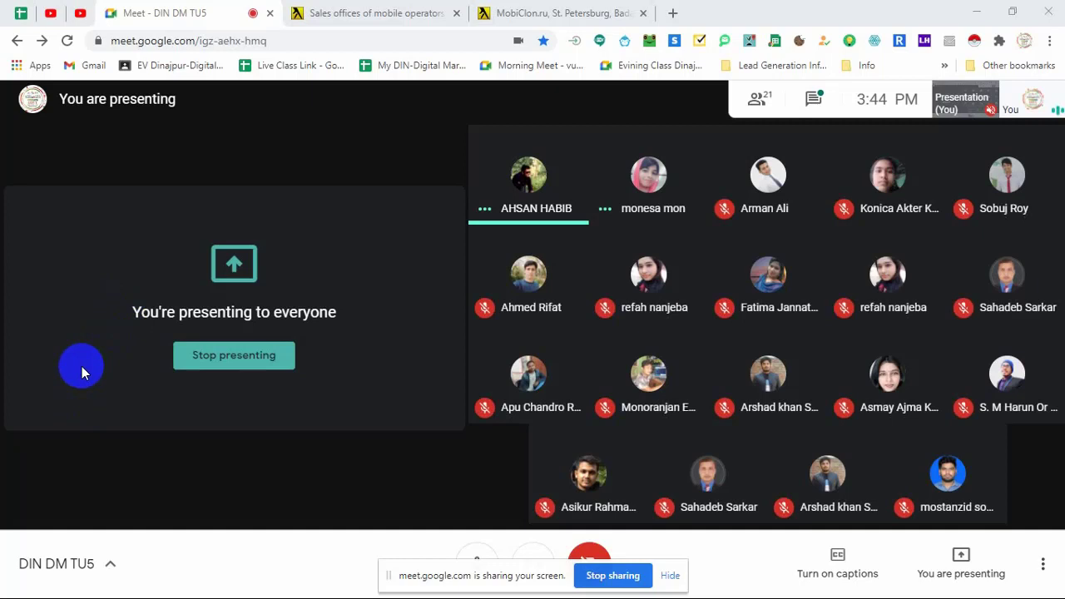
left_click(670, 575)
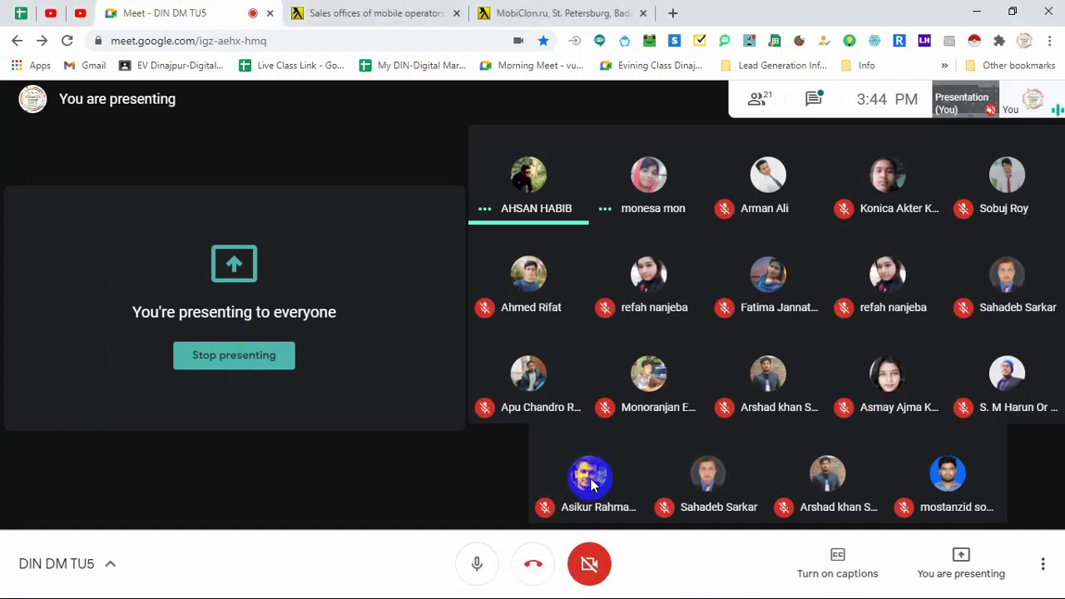
Check Yellow Leads Extractor, and return to Google Meet to stop presenting the screen
left_click(503, 13)
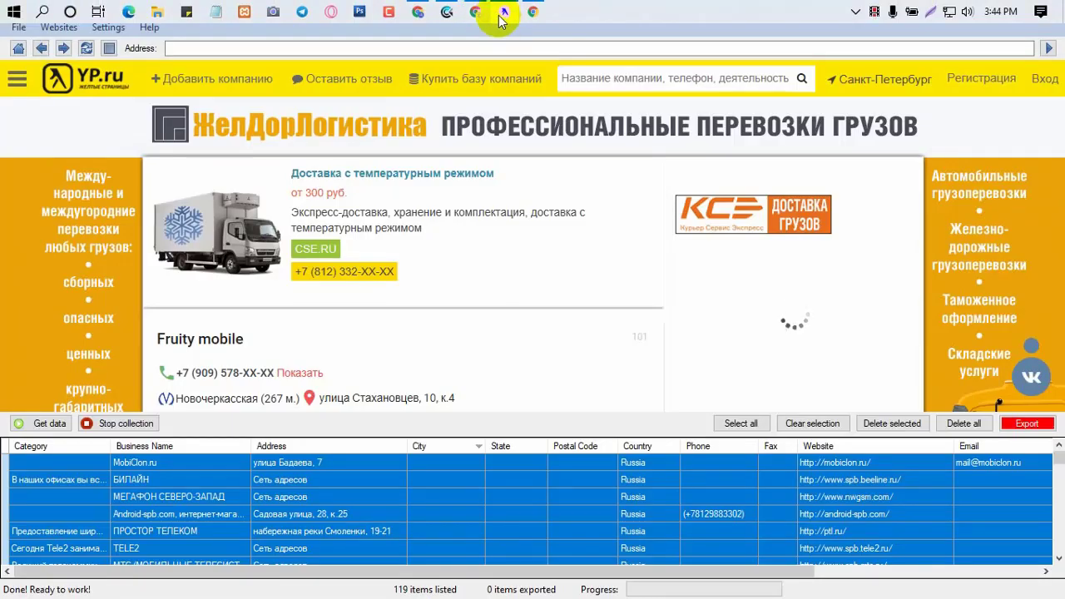
left_click(502, 14)
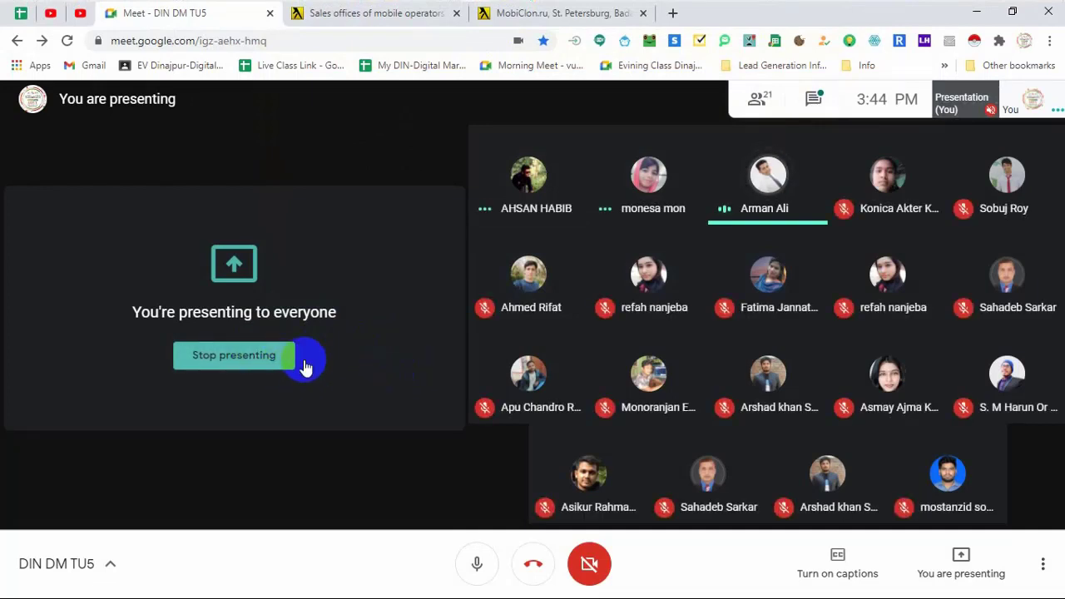
left_click(257, 358)
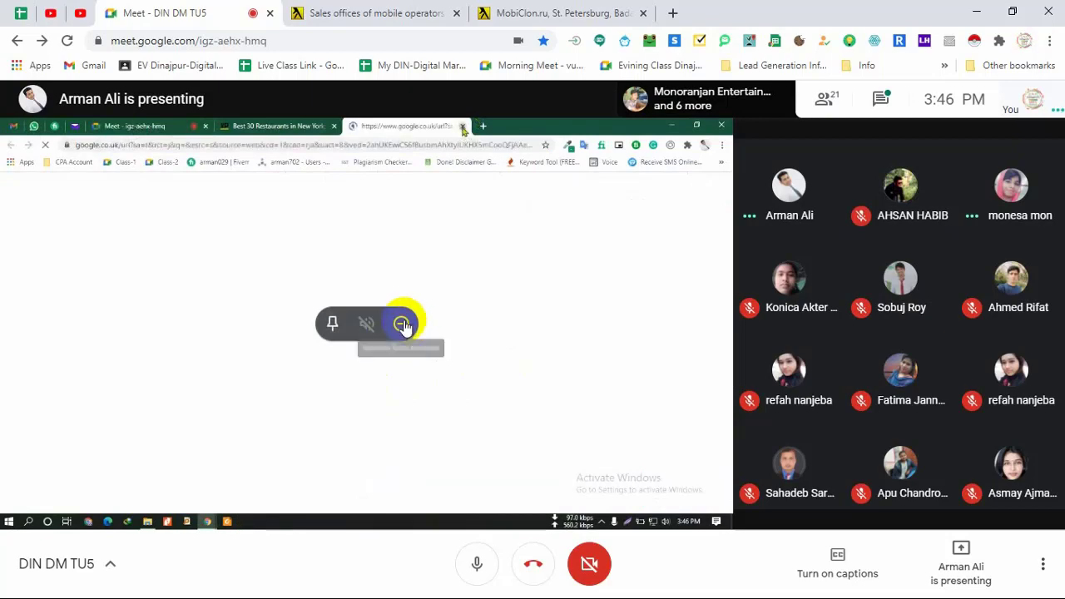
Remove the participant's browser presentation from the call and share the entire screen with the class again
left_click(403, 324)
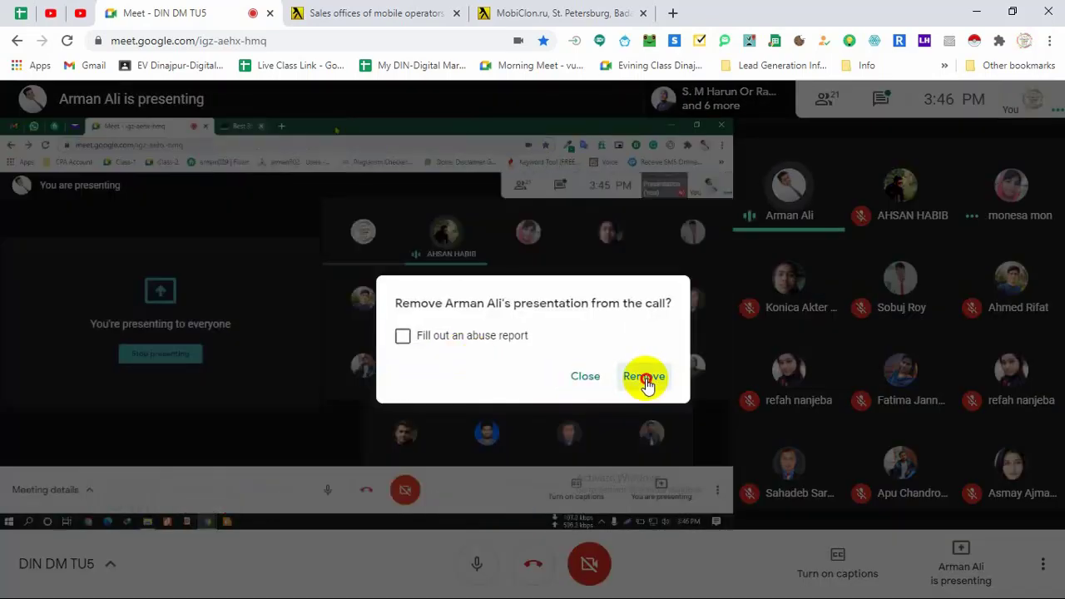
left_click(645, 379)
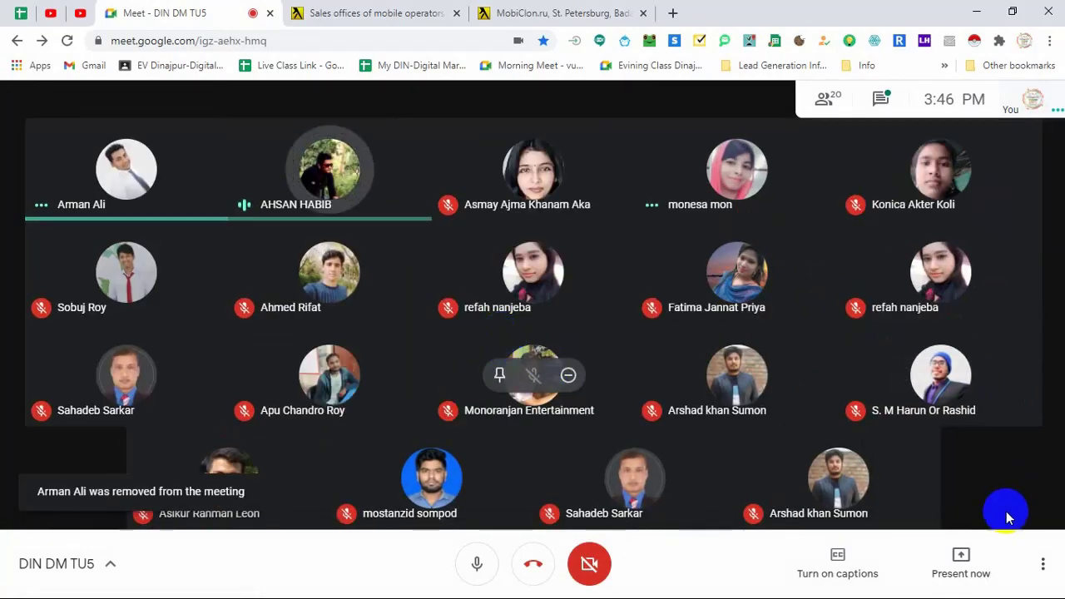
left_click(961, 556)
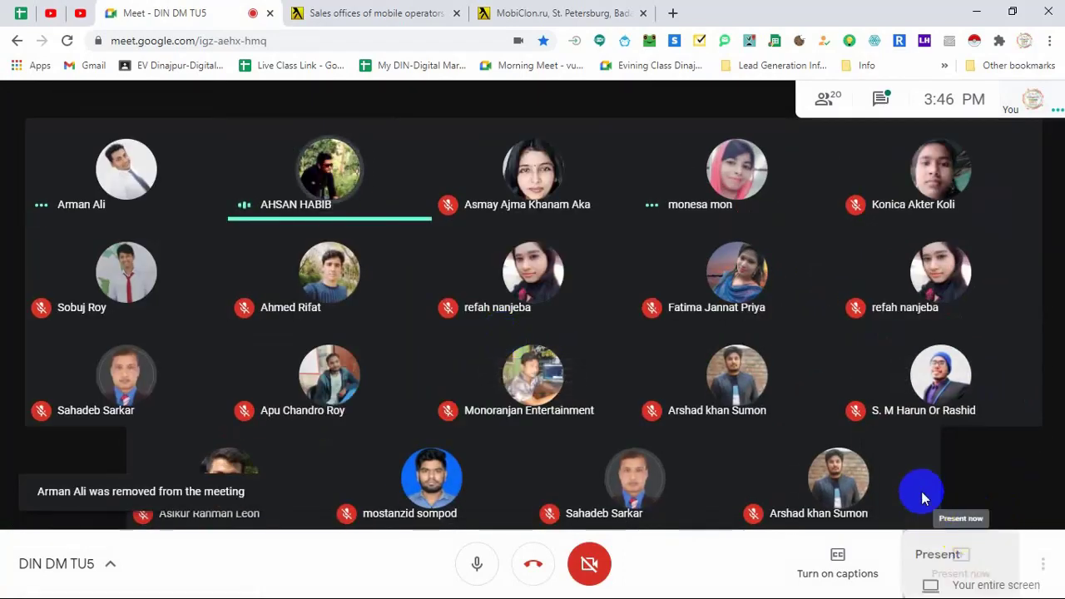
left_click(865, 425)
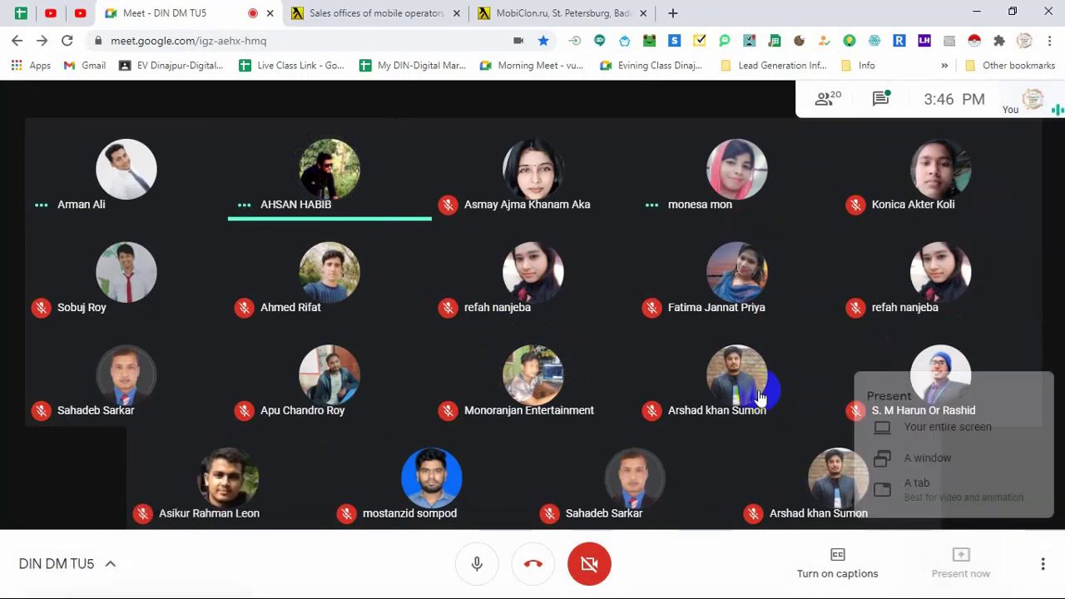
left_click(582, 289)
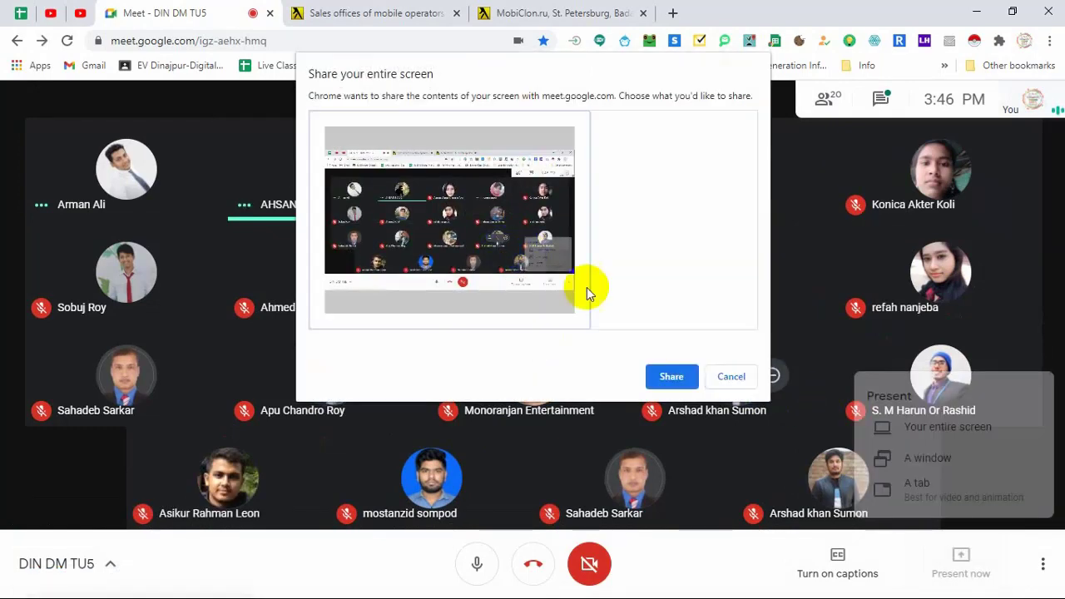
left_click(669, 376)
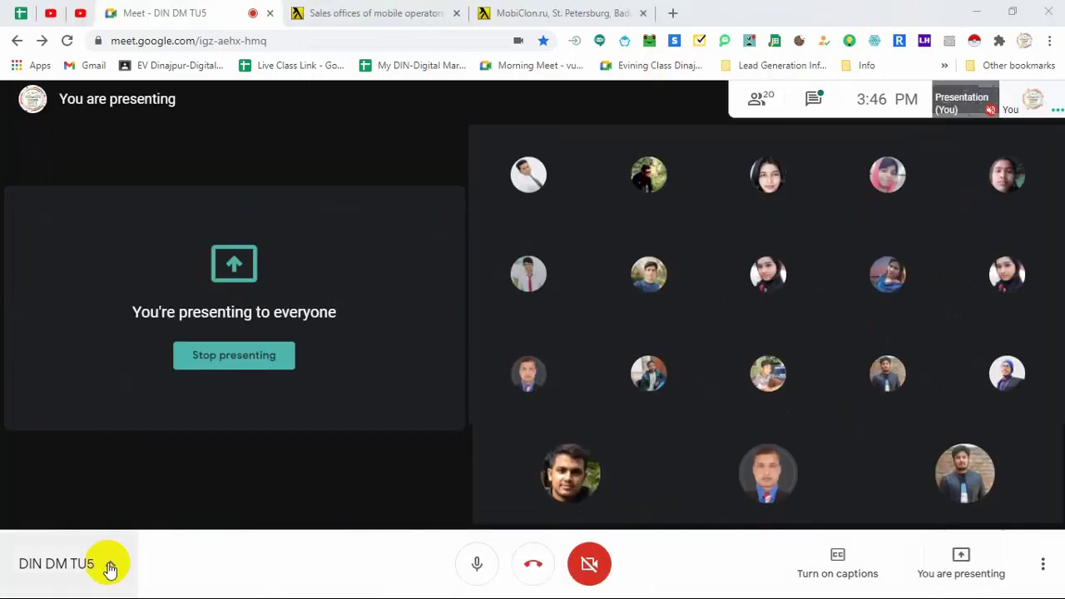
mouse_move(539, 7)
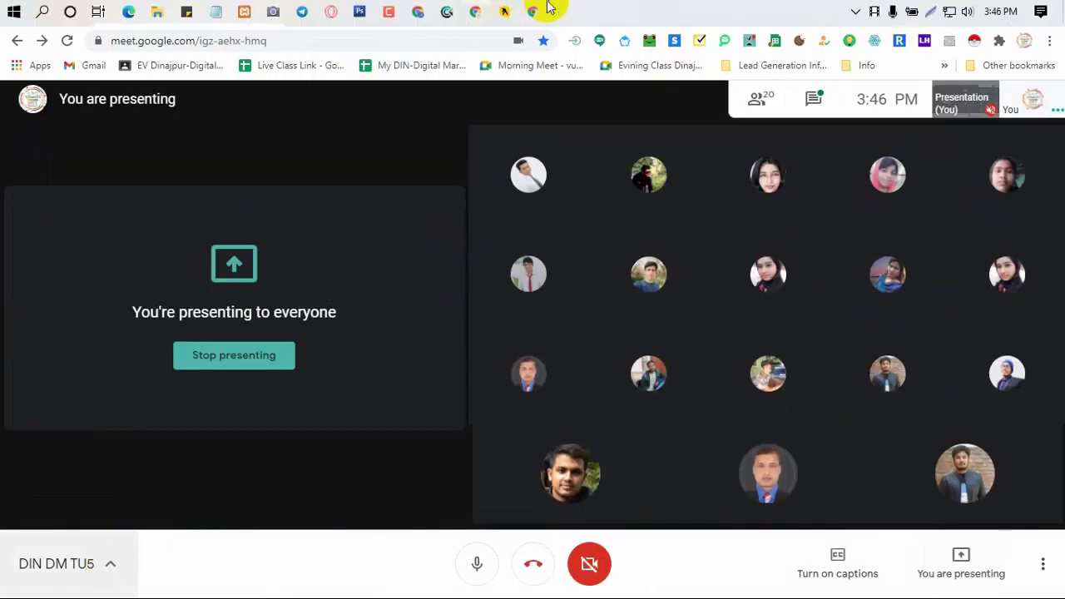
left_click(503, 12)
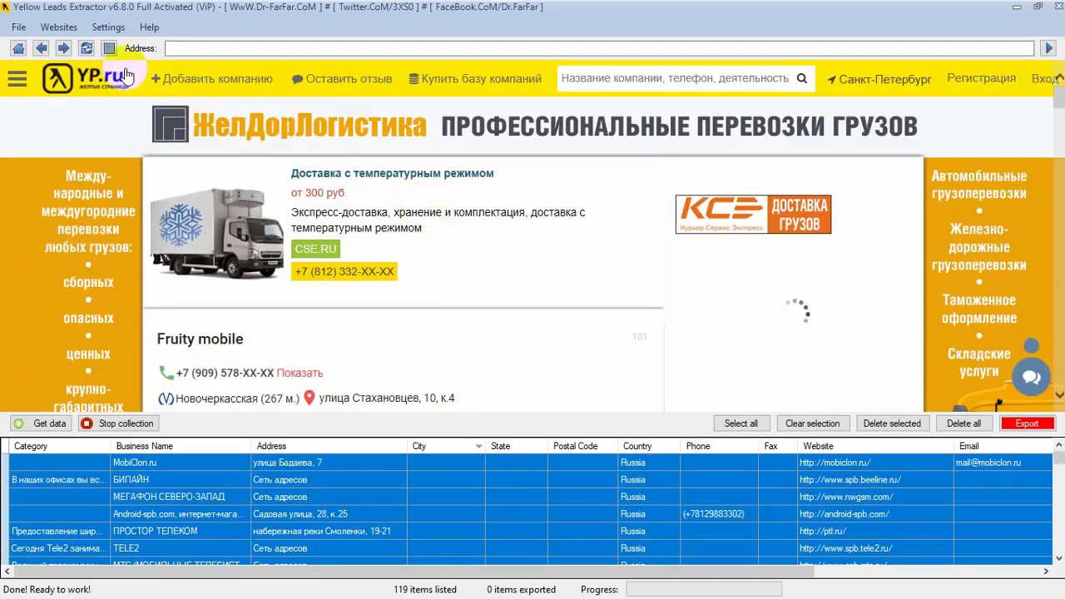
left_click(58, 27)
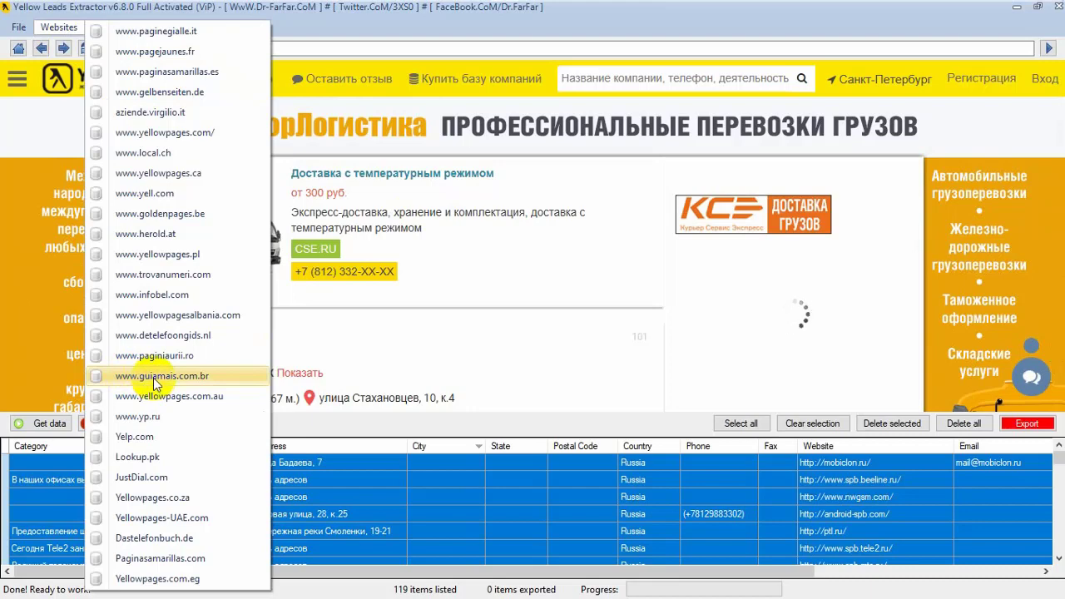
left_click(188, 215)
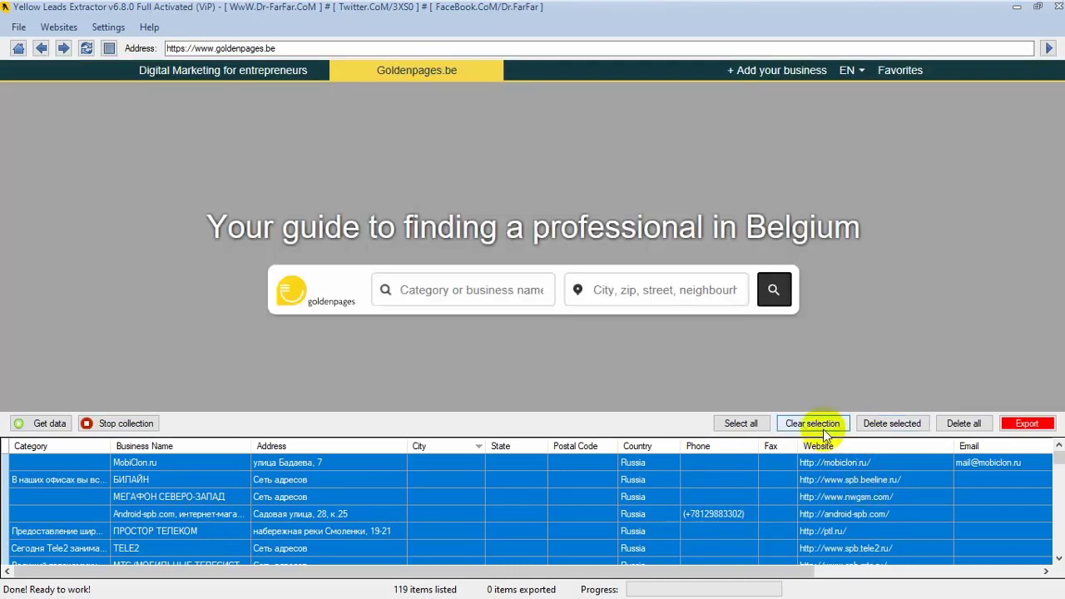
Delete all collected leads from the results table, and look through the business categories on the goldenpages.be home page
left_click(741, 425)
left_click(890, 423)
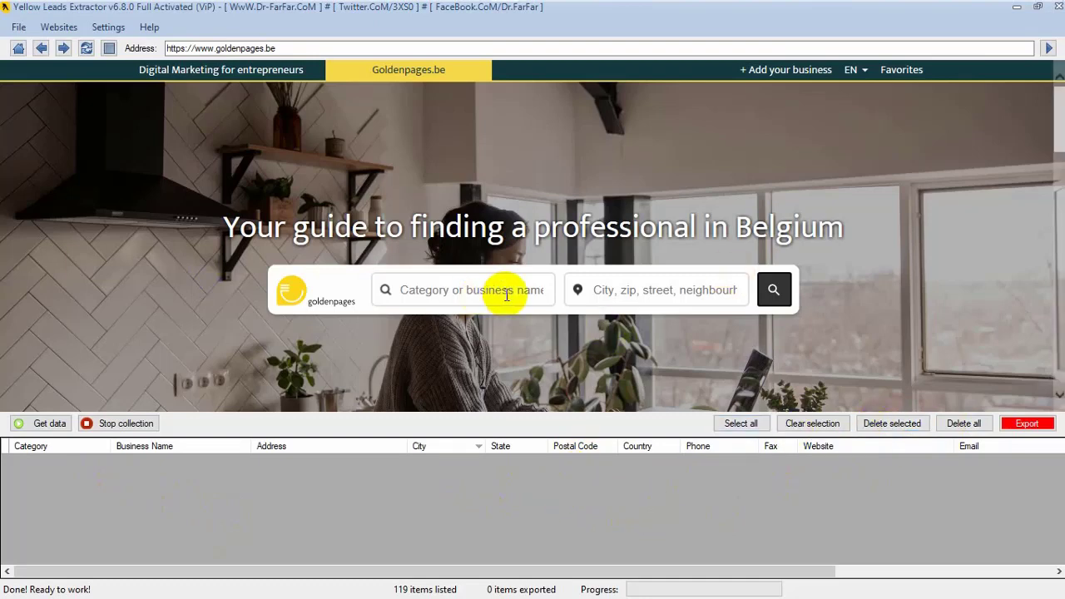
scroll(400, 328, "down", 15)
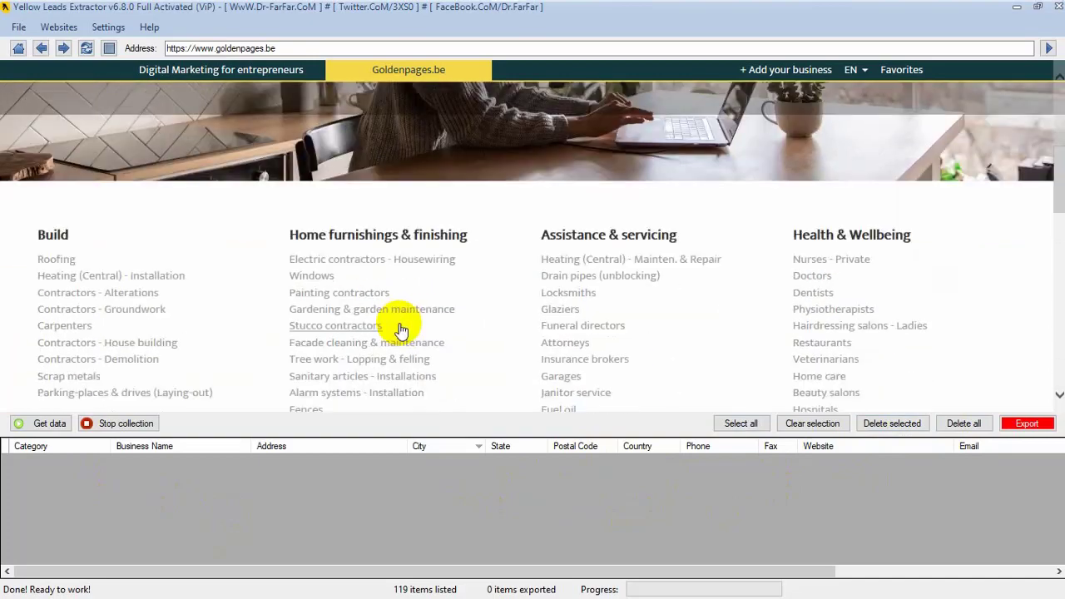
scroll(398, 327, "down", 5)
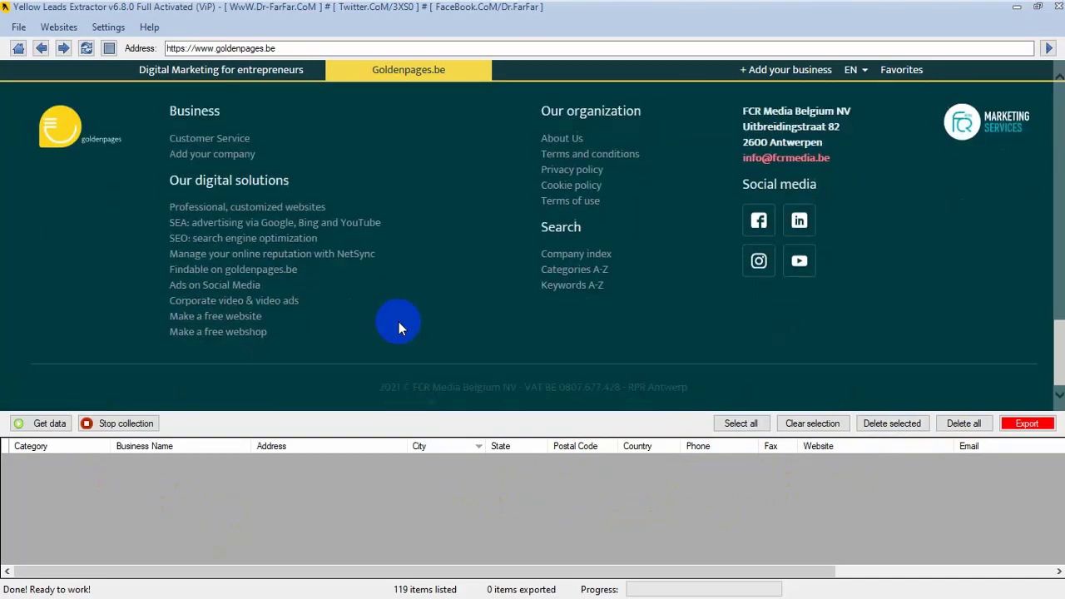
scroll(398, 327, "up", 8)
scroll(398, 327, "up", 10)
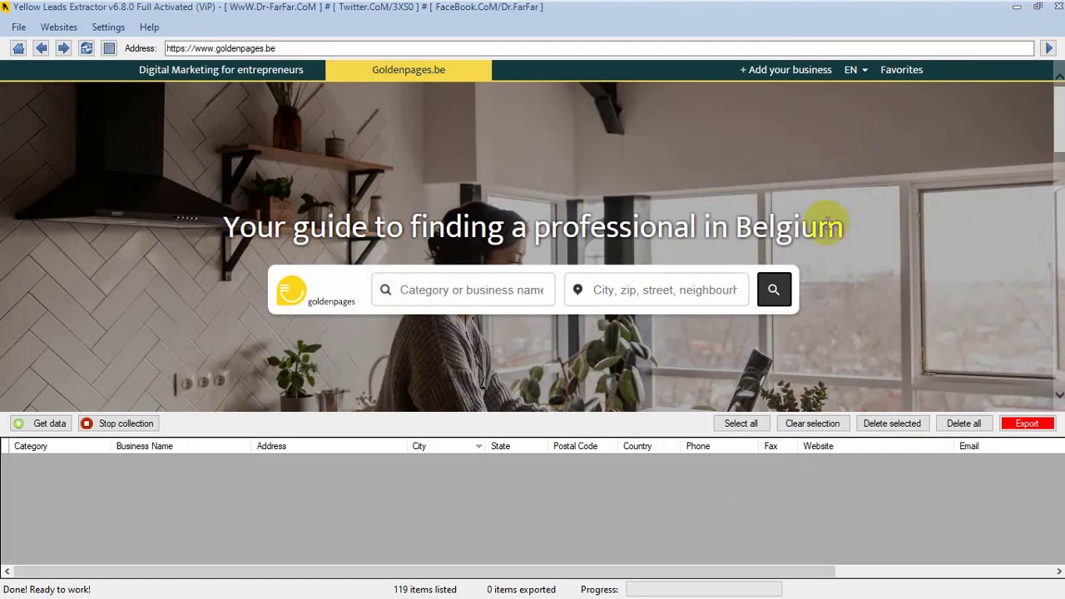
Check the goldenpages.be language options and search field, and set the site language to FR
left_click(865, 75)
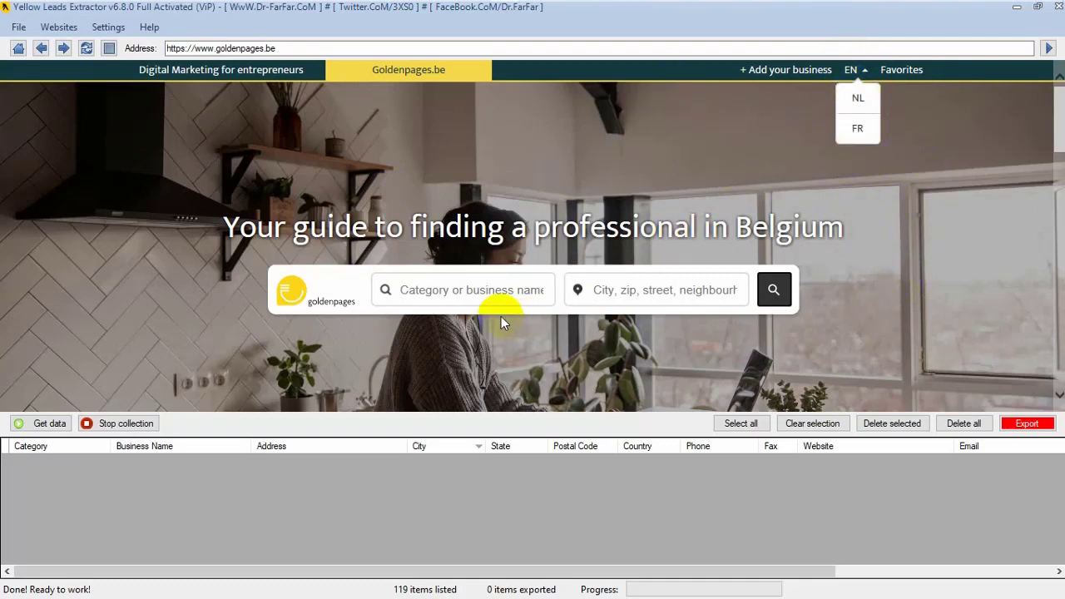
left_click(481, 291)
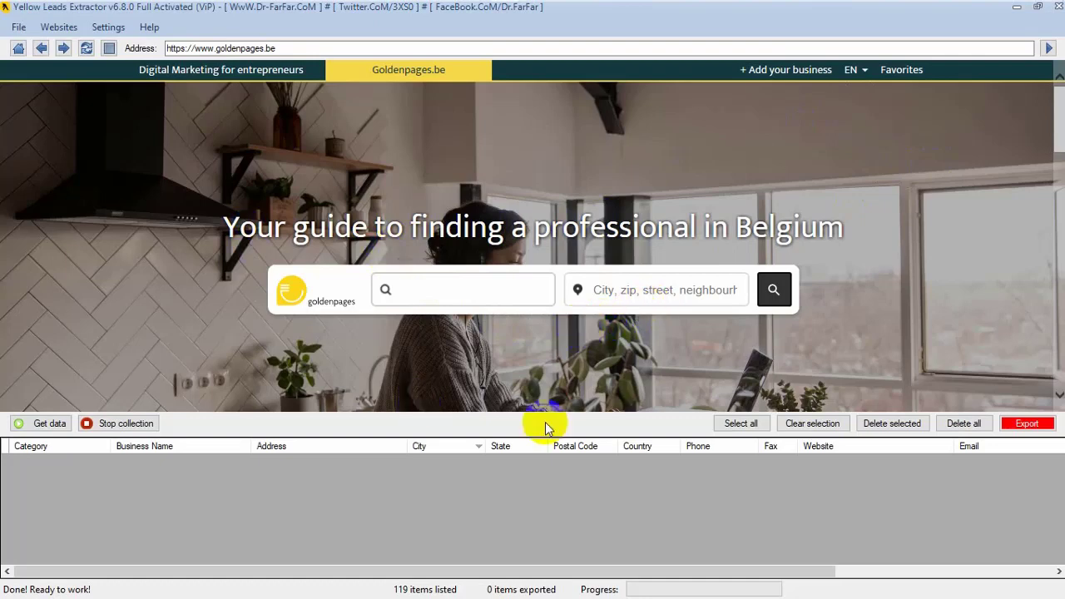
scroll(393, 314, "down", 2)
scroll(393, 317, "up", 2)
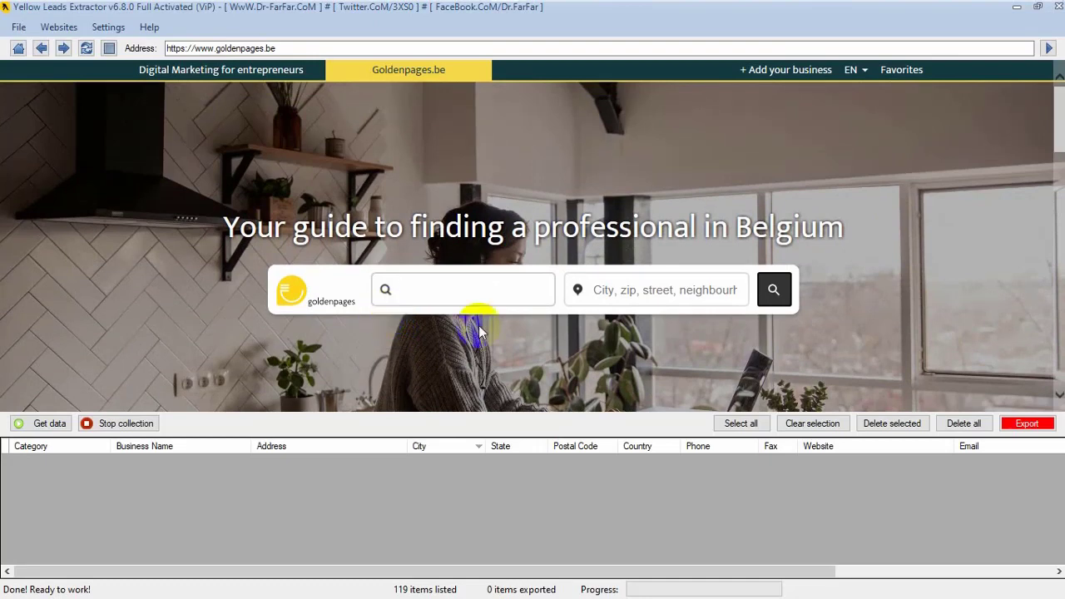
left_click(541, 344)
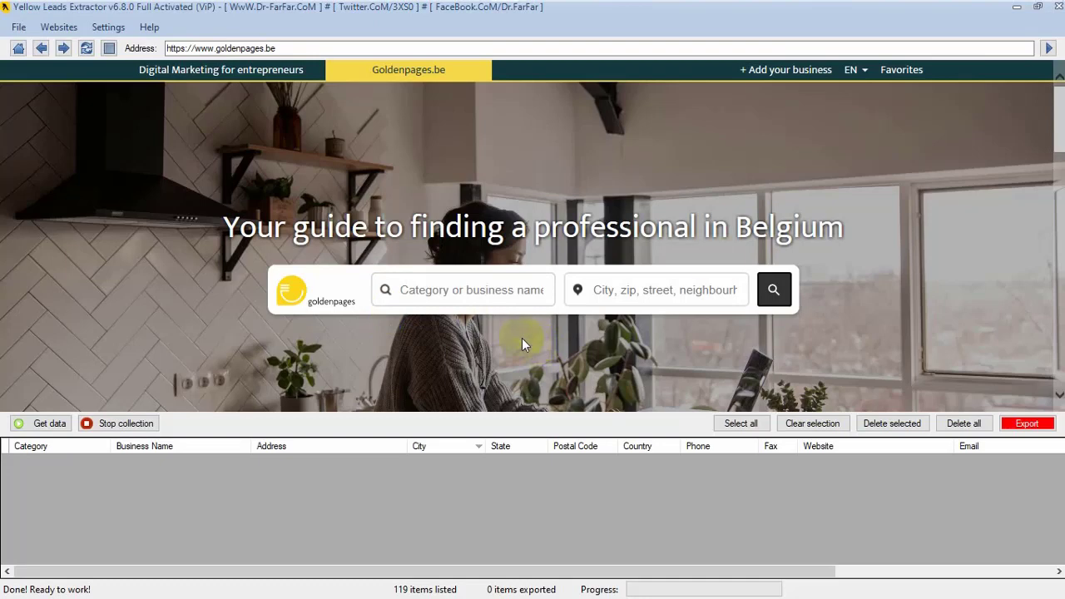
left_click(861, 70)
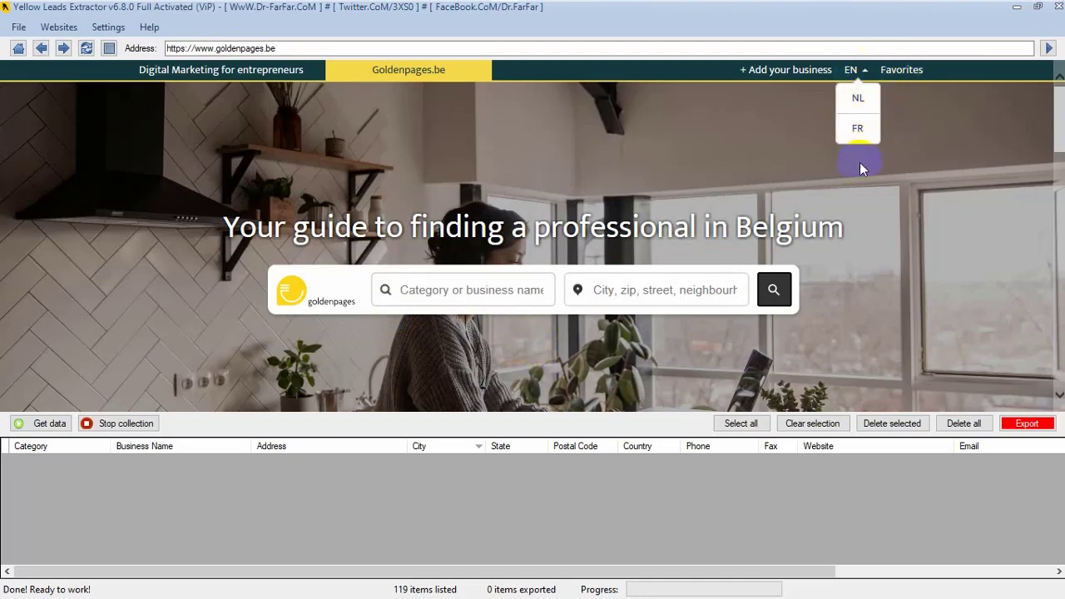
left_click(859, 162)
left_click(857, 70)
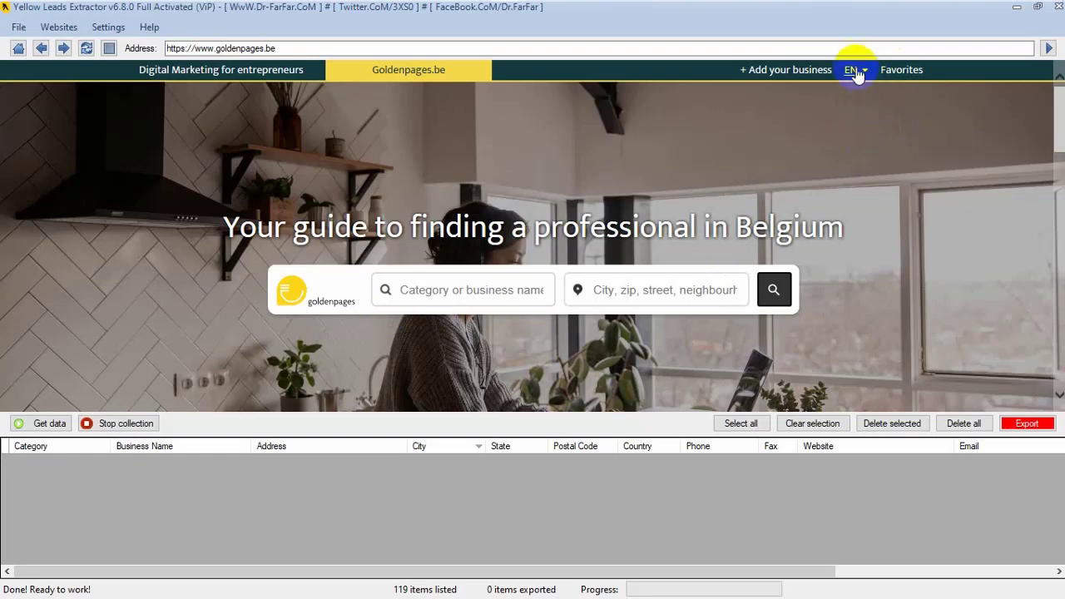
left_click(865, 141)
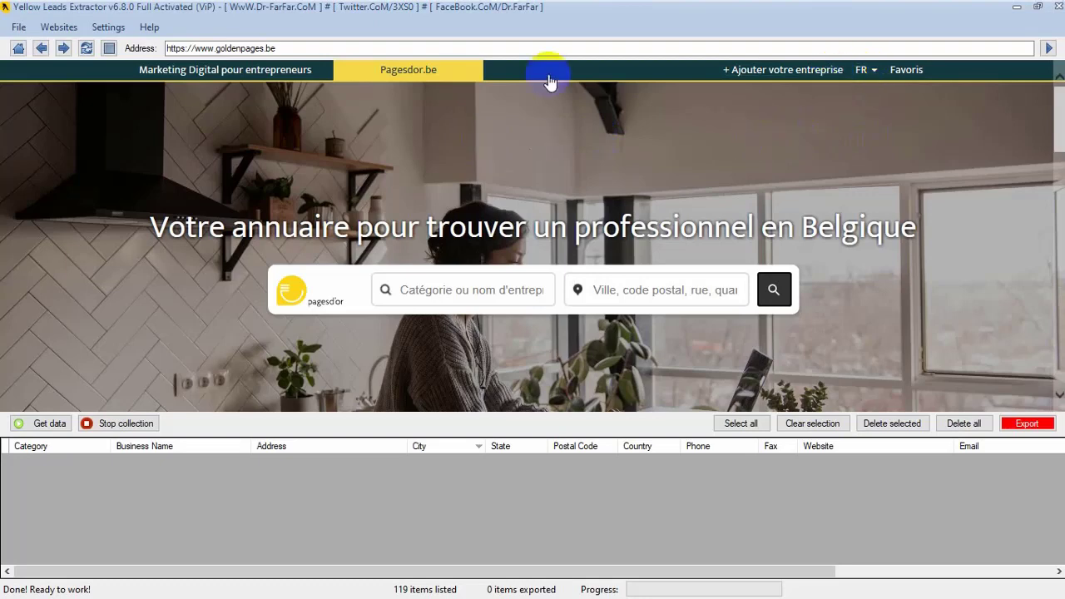
Copy the goldenpages.be address from the extractor and open it in a new Chrome tab
left_click(311, 52)
key("ctrl+c")
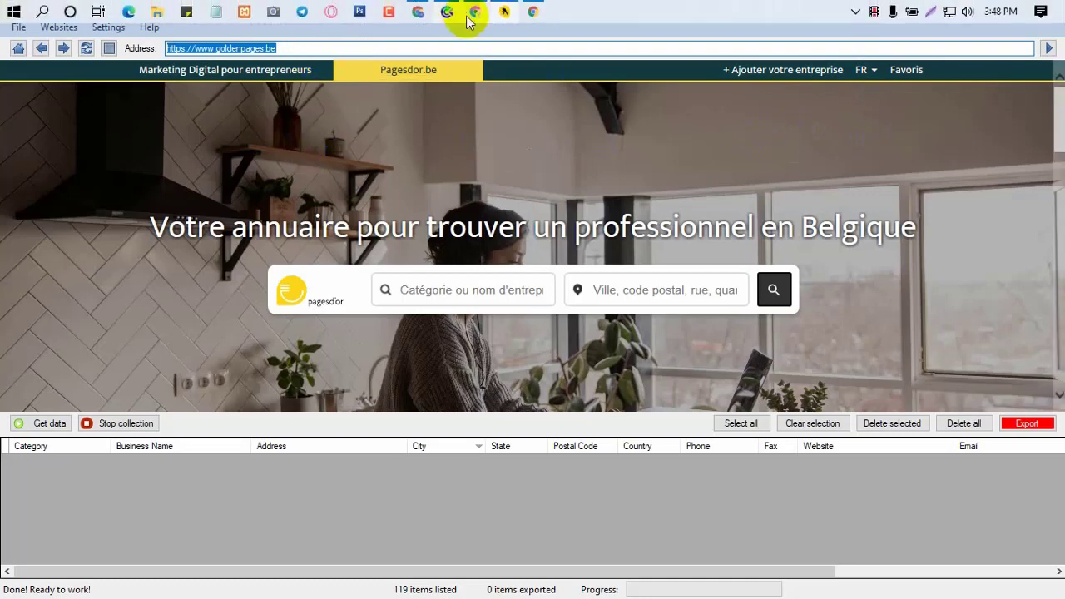
mouse_move(476, 16)
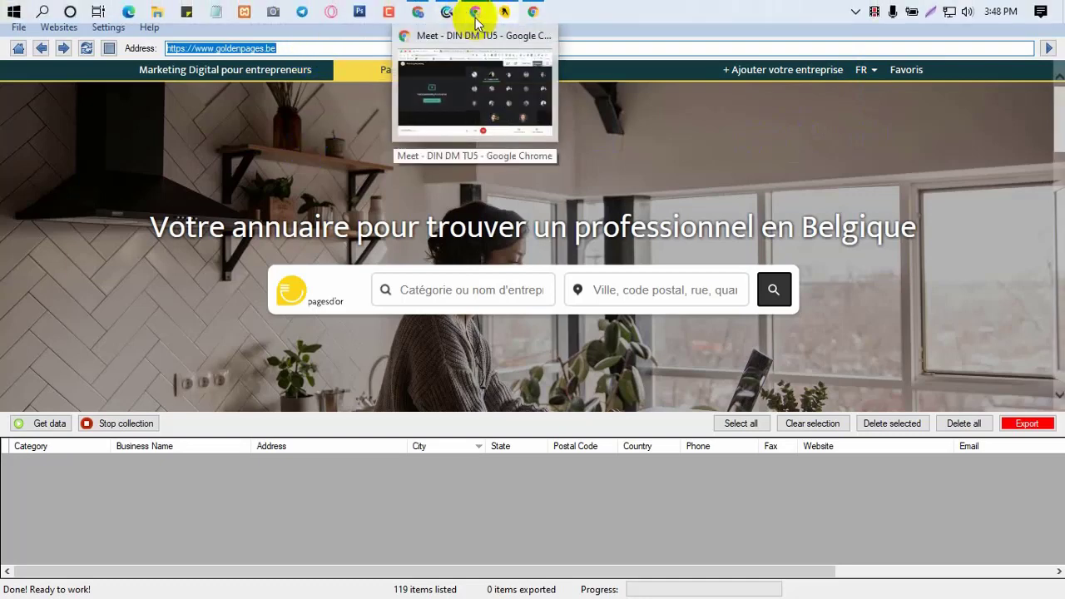
left_click(476, 16)
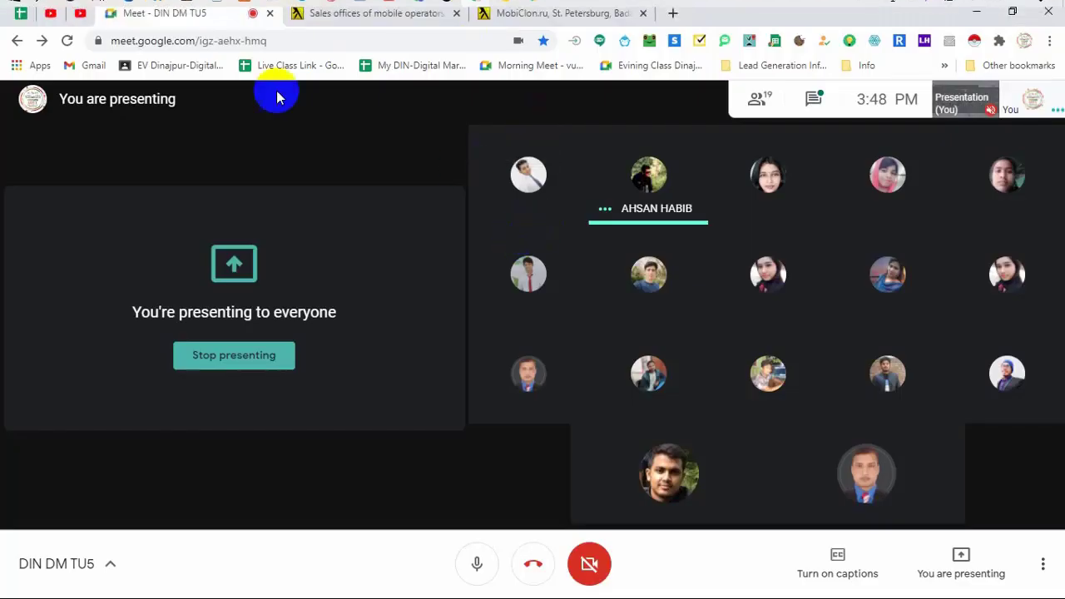
left_click(672, 13)
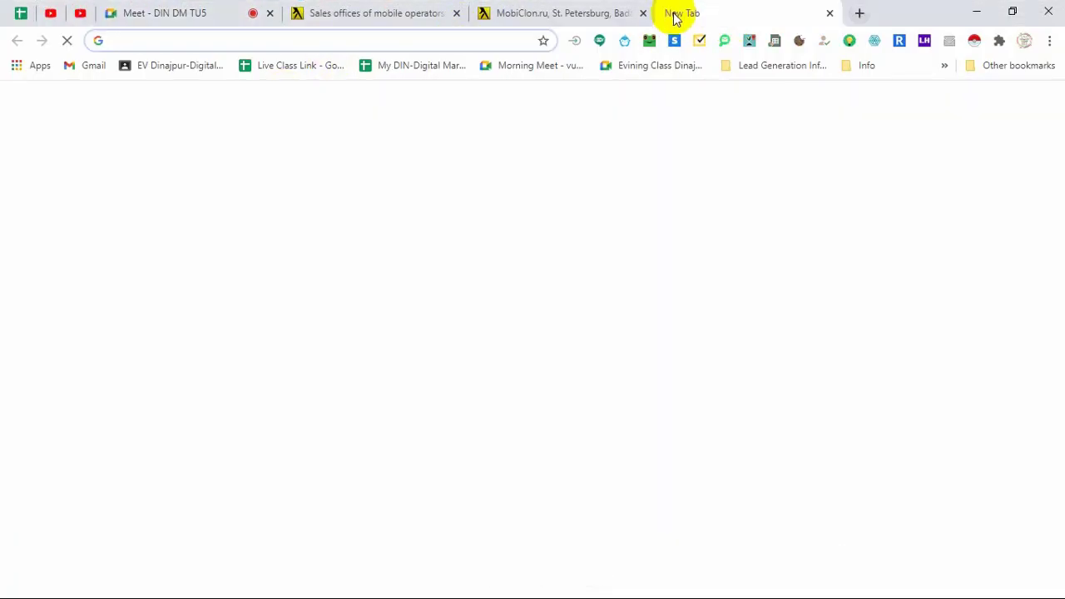
key("ctrl+v")
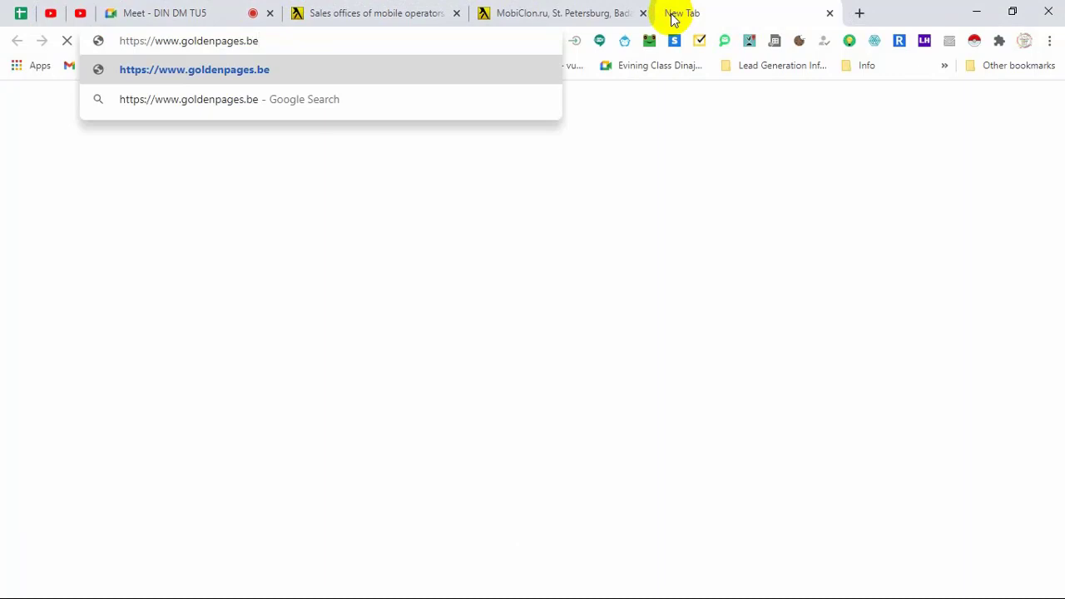
key("Return")
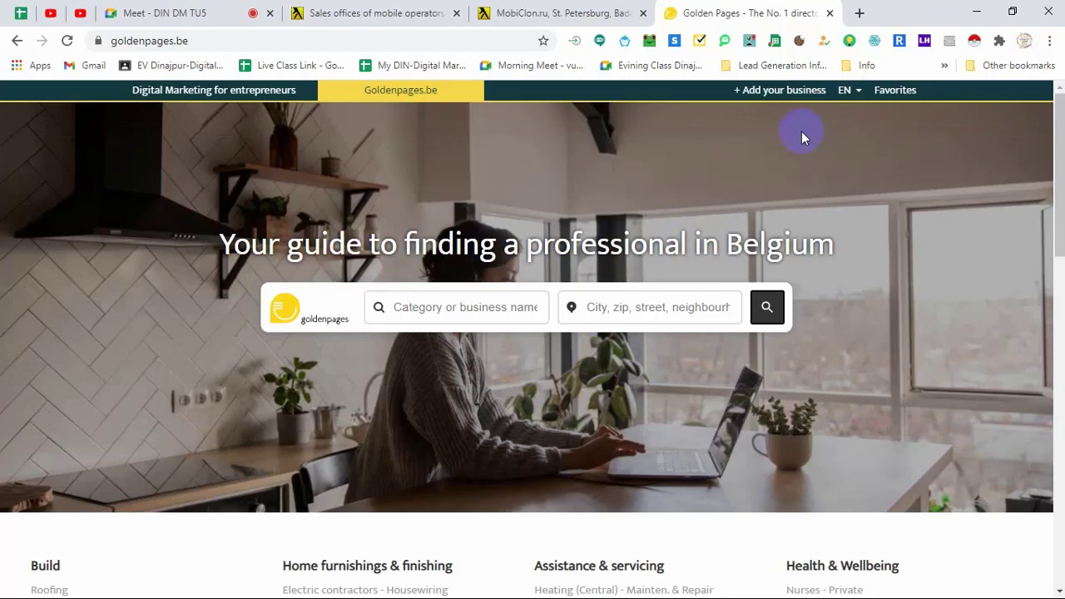
Examine the language options, business categories and footer links on the Golden Pages home page
left_click(859, 94)
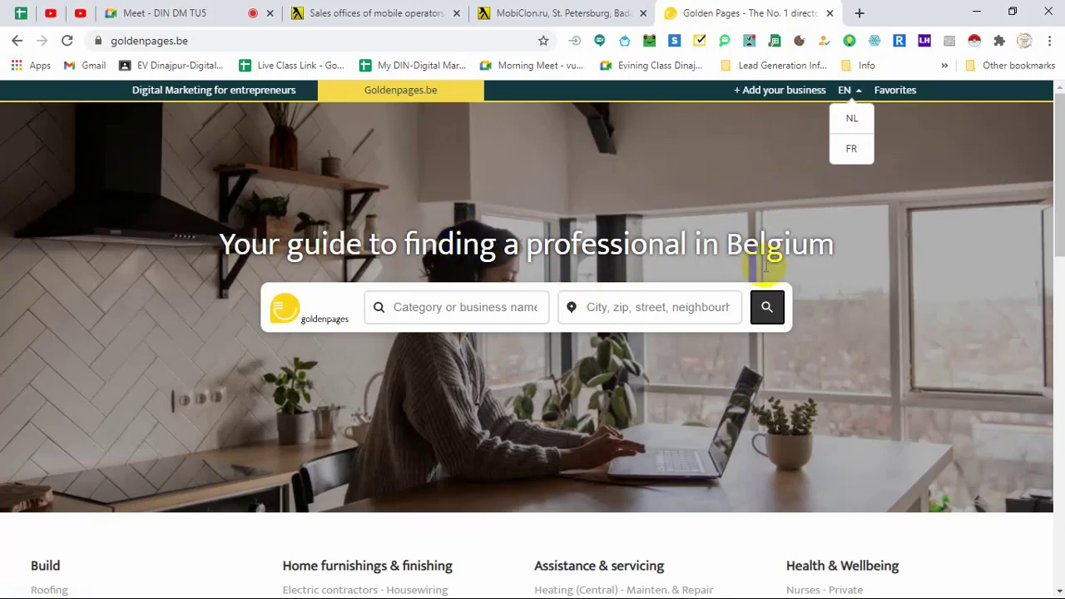
left_click(860, 223)
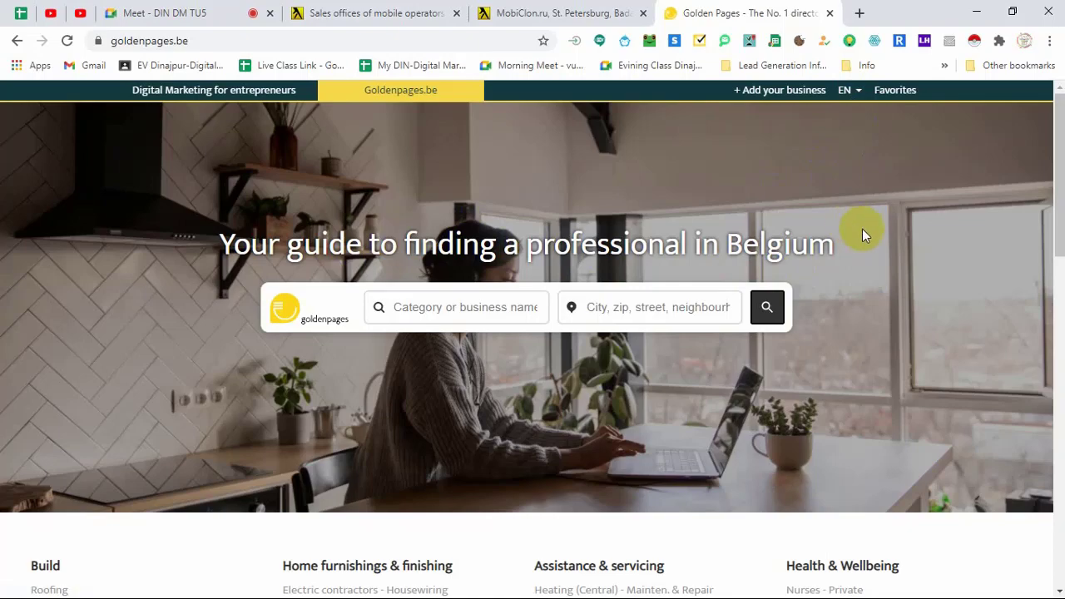
scroll(815, 242, "down", 5)
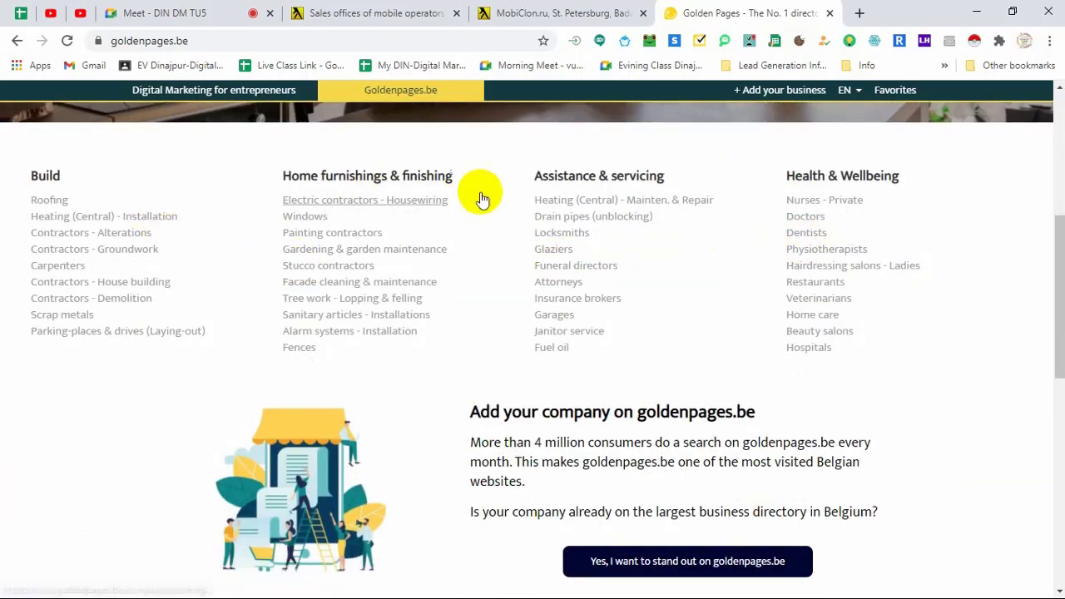
left_click_drag(511, 171, 598, 297)
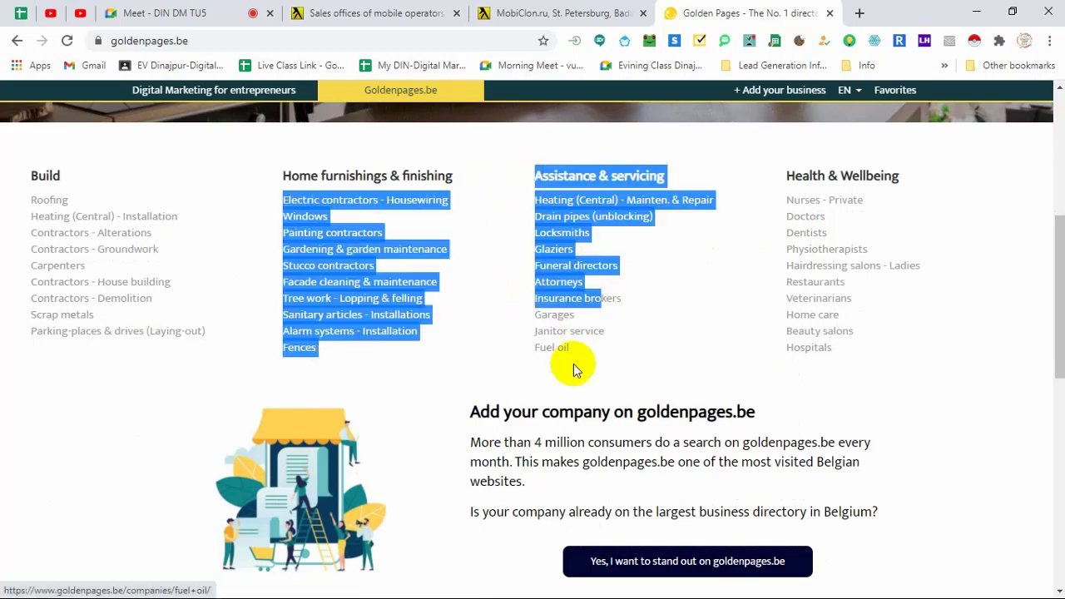
left_click(459, 411)
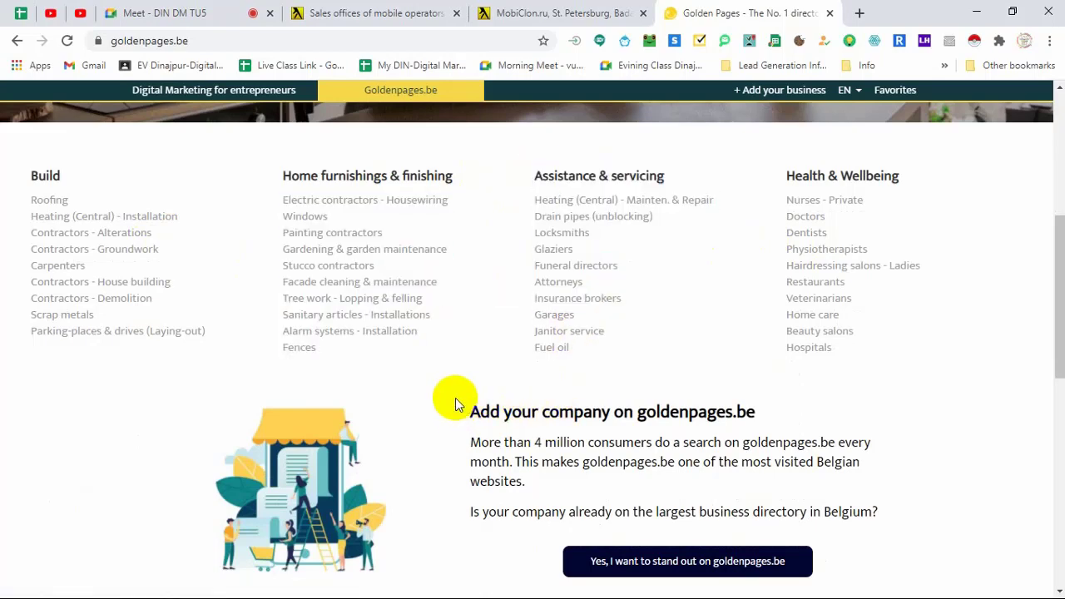
scroll(453, 400, "down", 5)
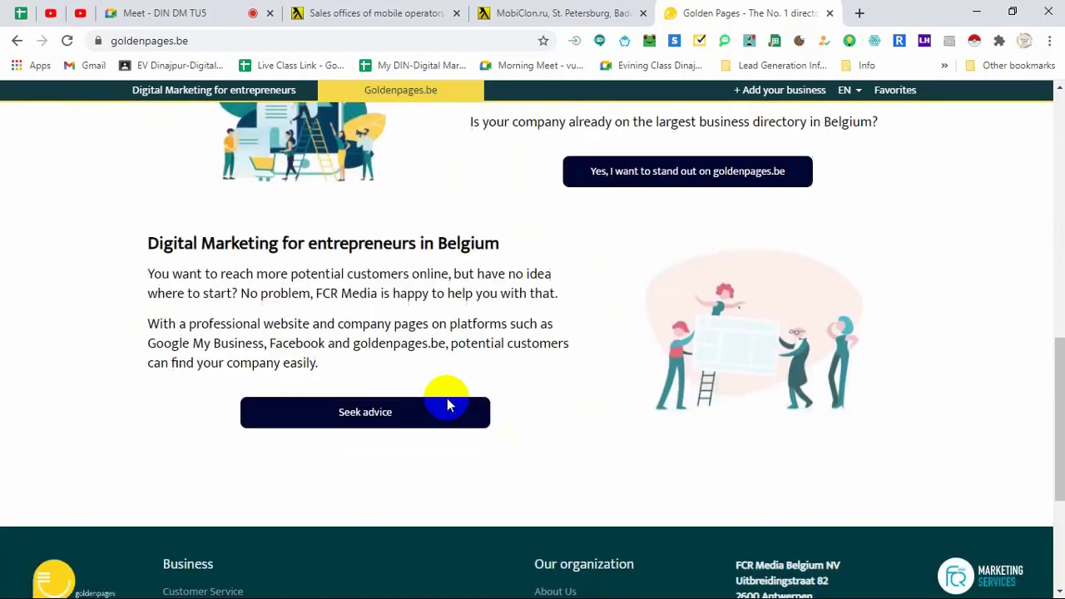
scroll(447, 401, "down", 3)
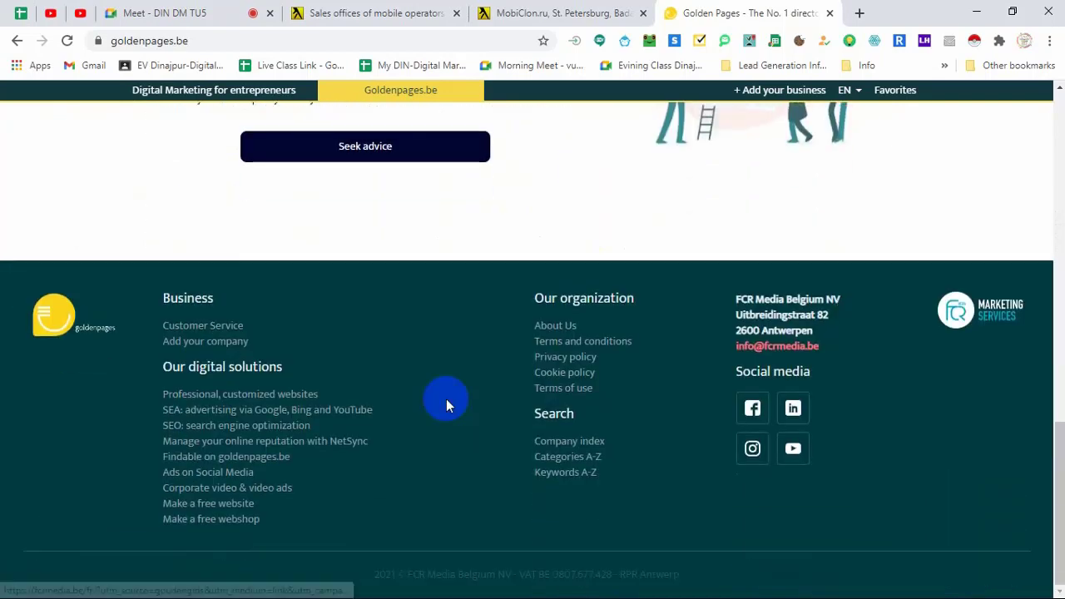
Enter "IT service" as the category in the Golden Pages search form and activate its location field
middle_click(476, 465)
left_click(478, 307)
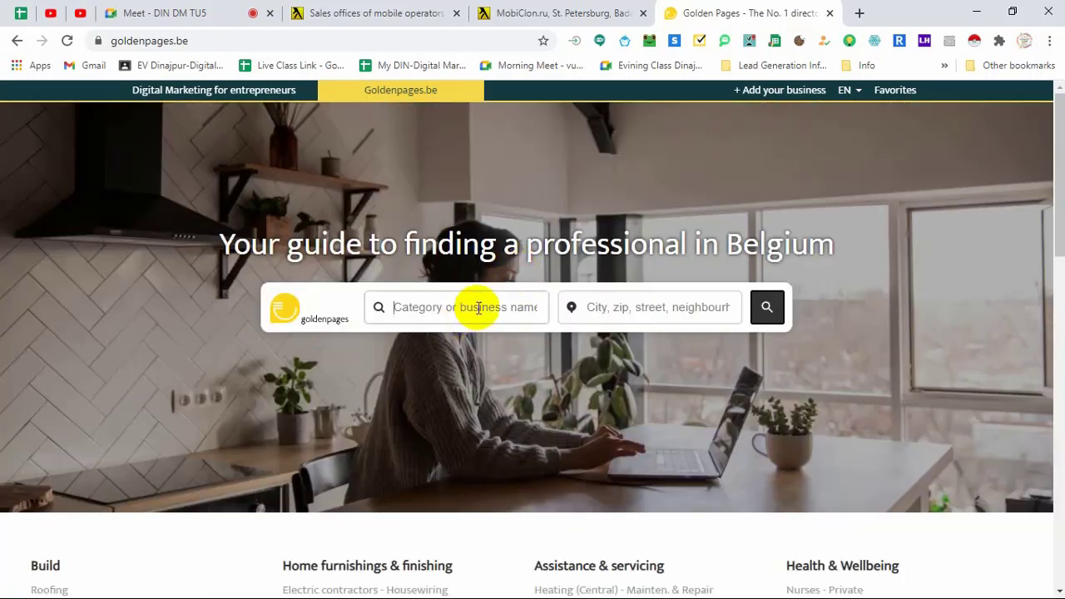
type("i")
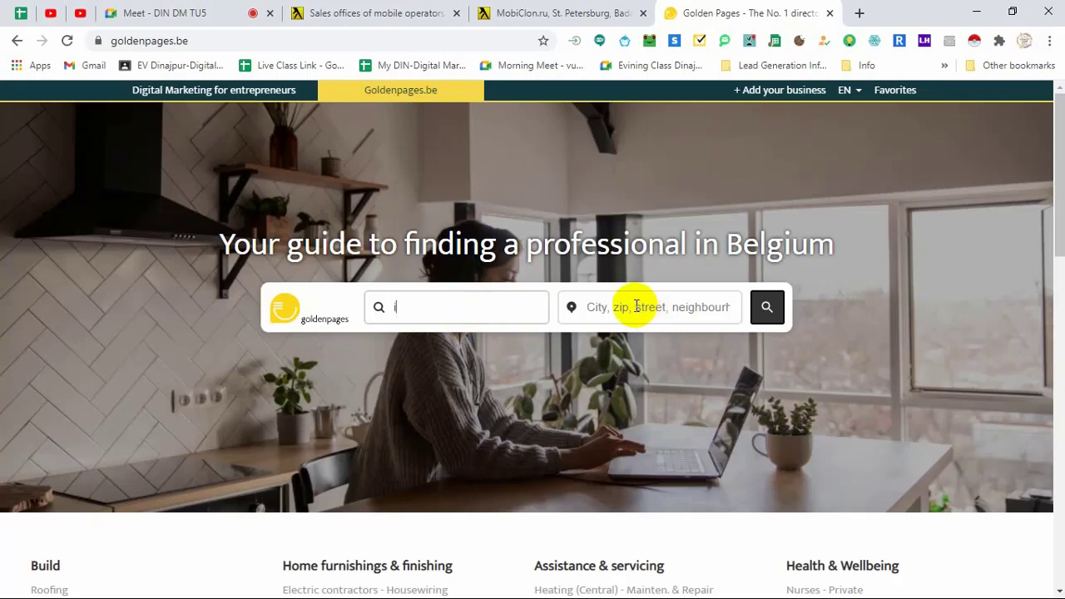
type("t")
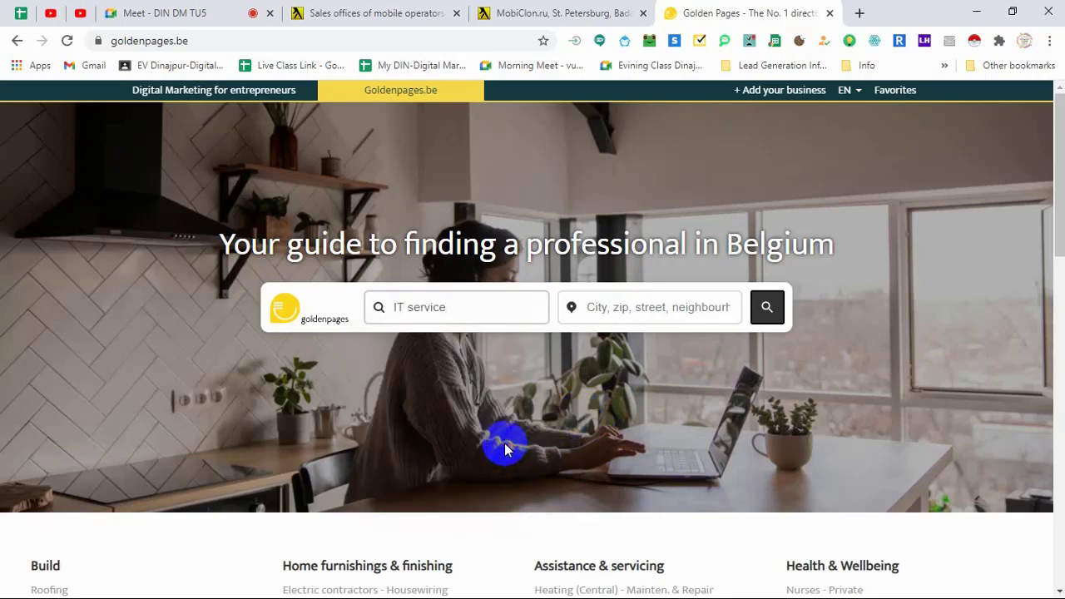
left_click(450, 435)
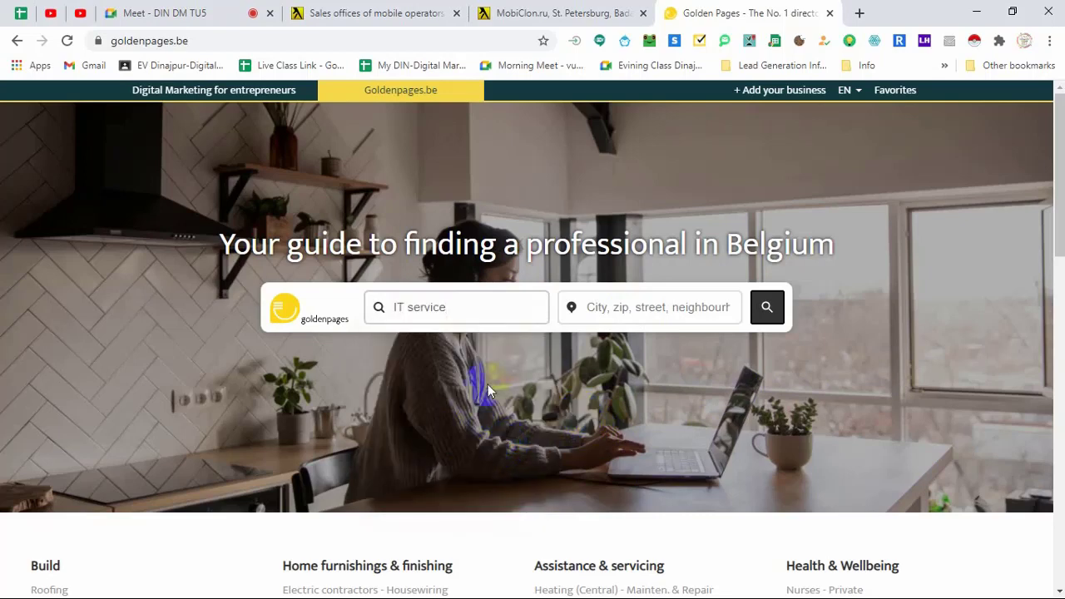
left_click(609, 318)
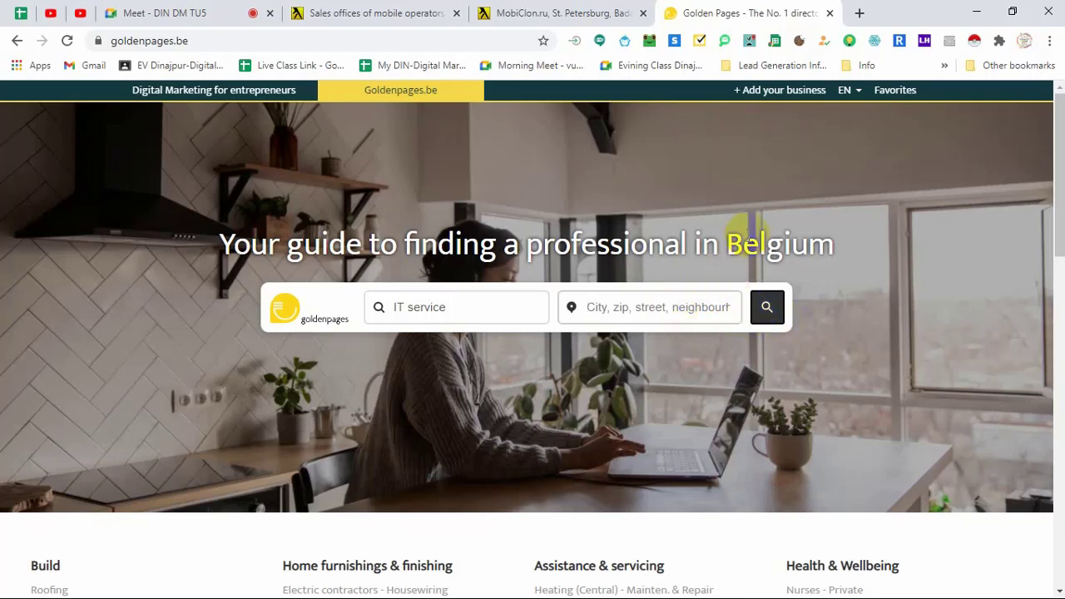
Search Google in a new browser tab for "usa city list name"
left_click(857, 14)
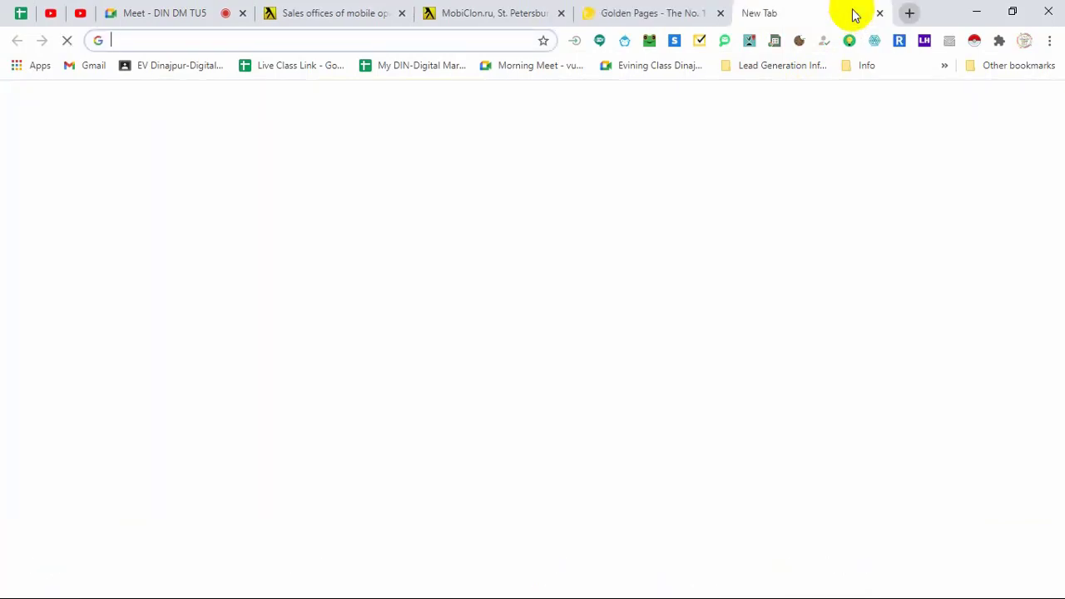
type("us")
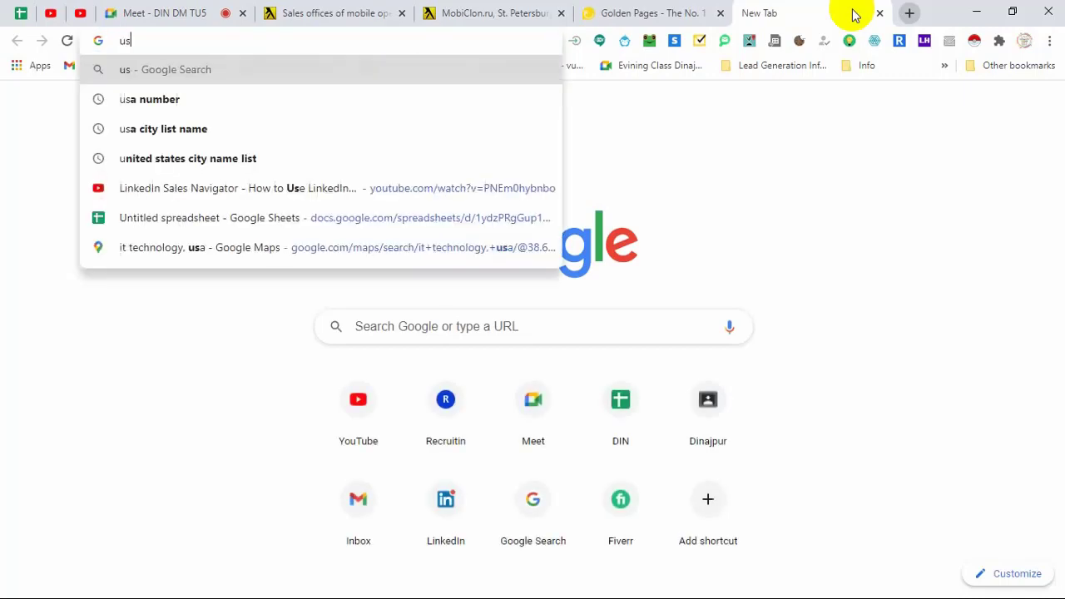
type("a ci")
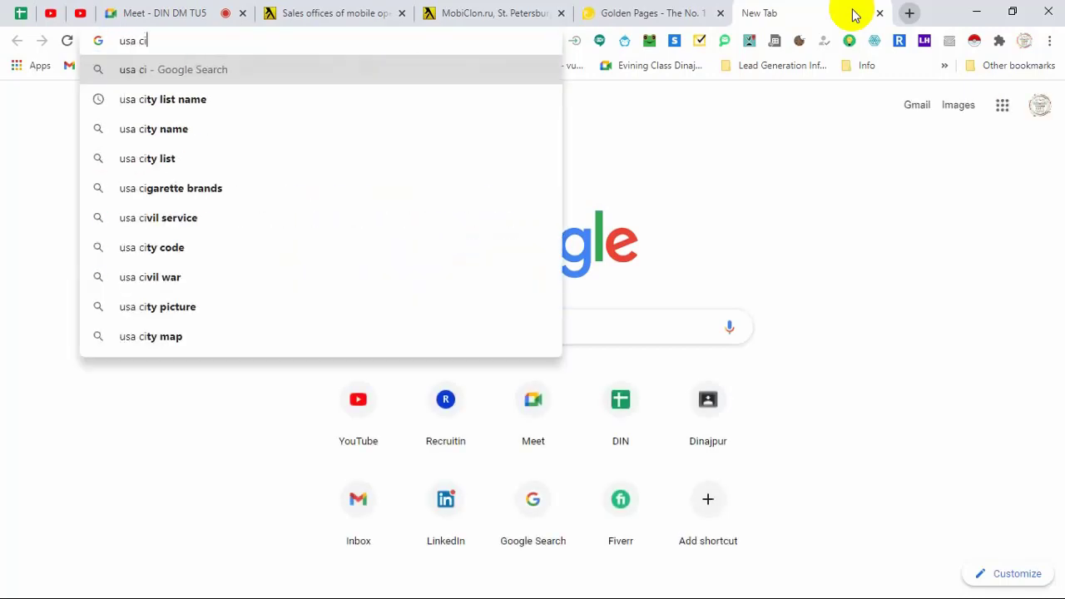
key("Down")
key("Return")
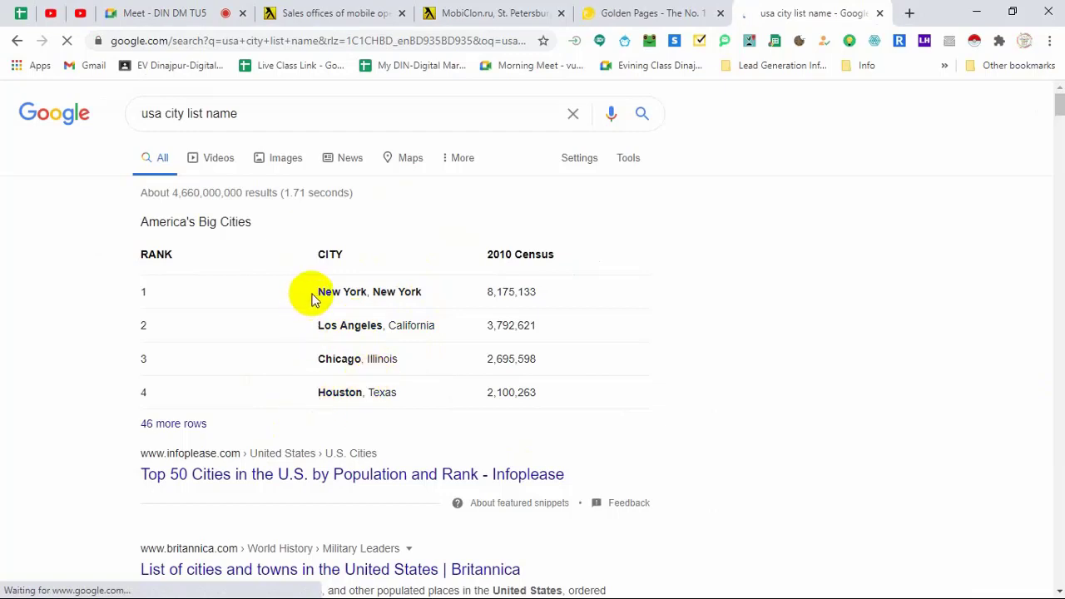
Copy the city name New York from the Google city list into the Golden Pages location field
left_click_drag(305, 294, 356, 296)
key("ctrl+c")
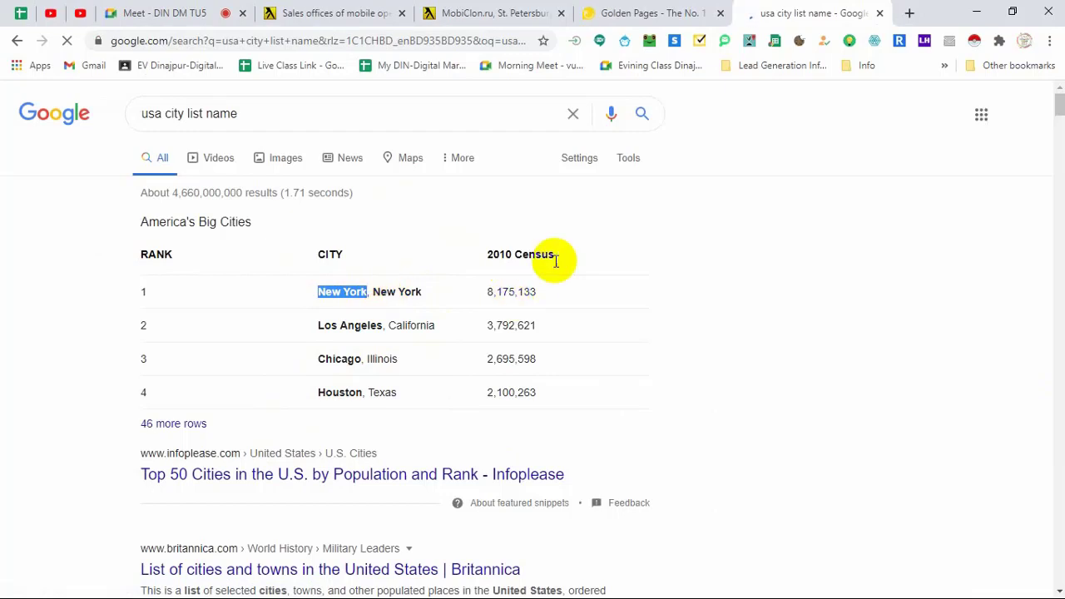
left_click(629, 15)
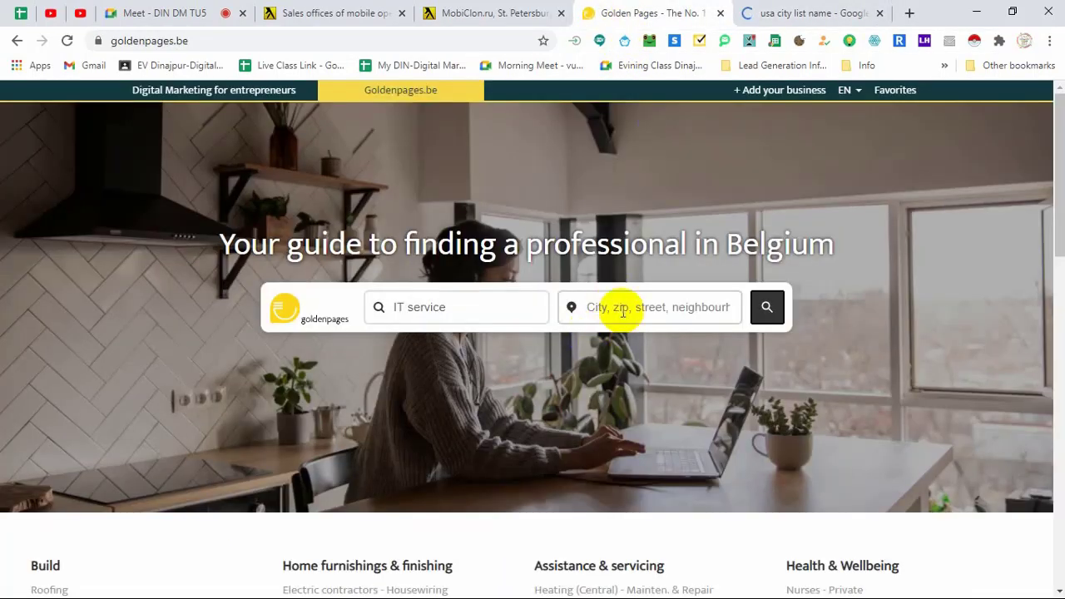
key("ctrl+v")
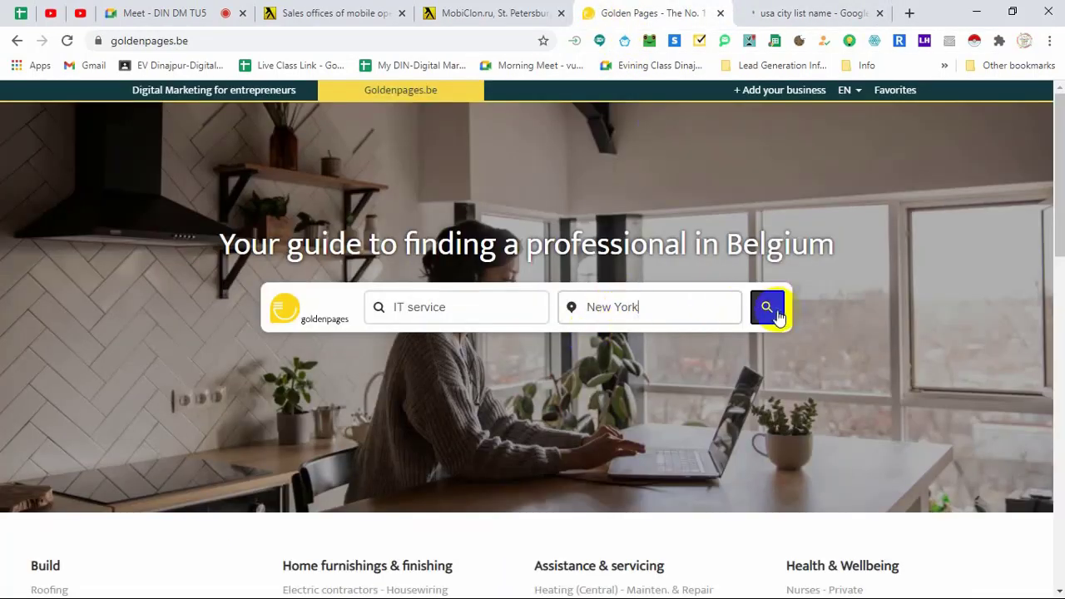
Highlight Los Angeles, Chicago and Houston in the Google list of big US cities
left_click(790, 13)
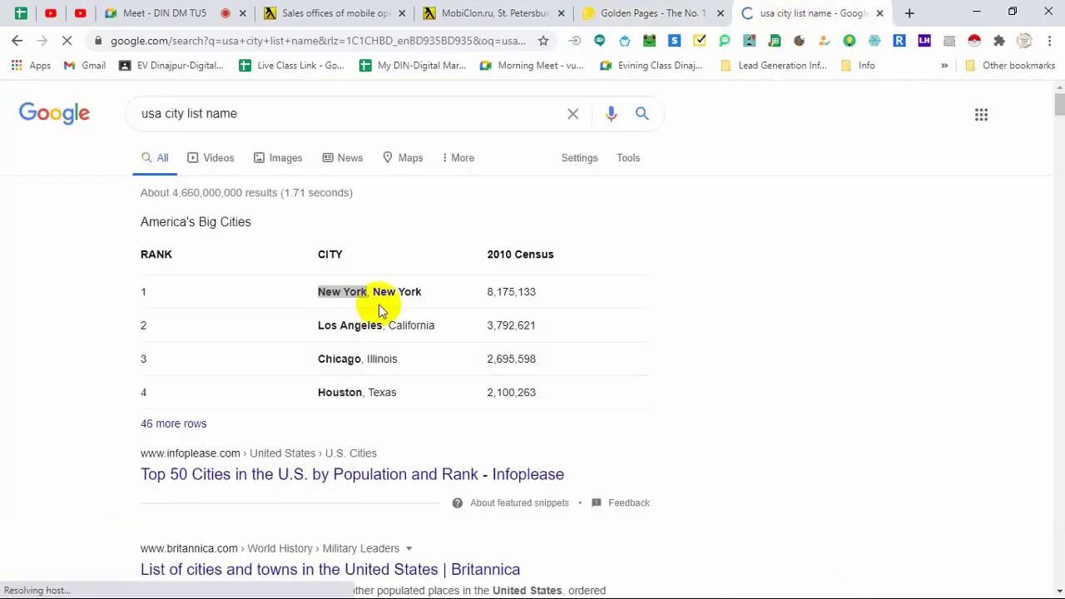
left_click_drag(319, 325, 379, 325)
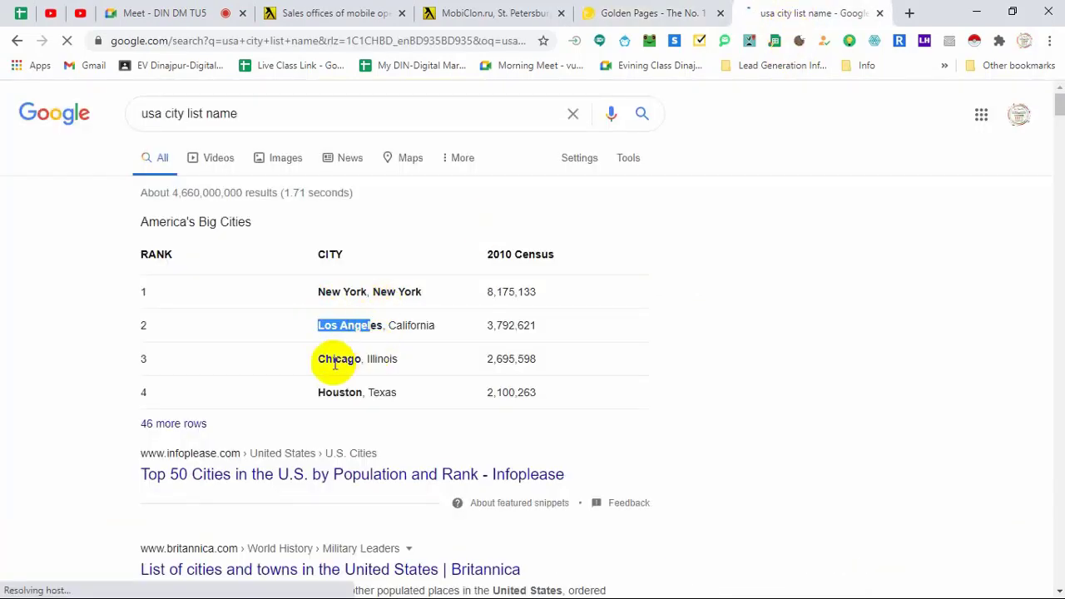
left_click_drag(326, 358, 361, 359)
left_click_drag(321, 389, 349, 392)
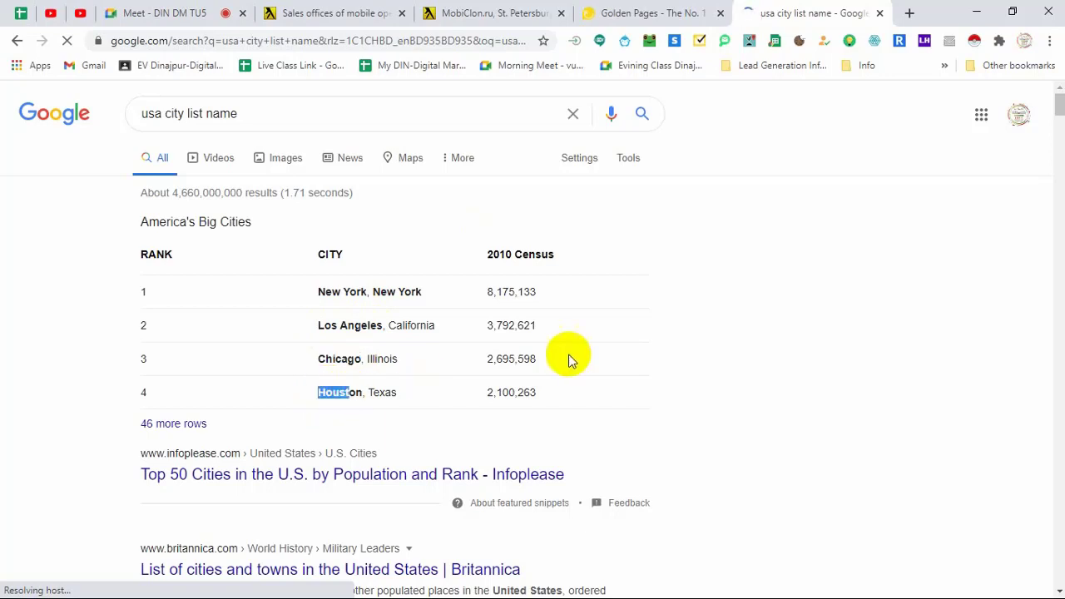
Return to Golden Pages and run the search for IT service in New York
left_click(670, 13)
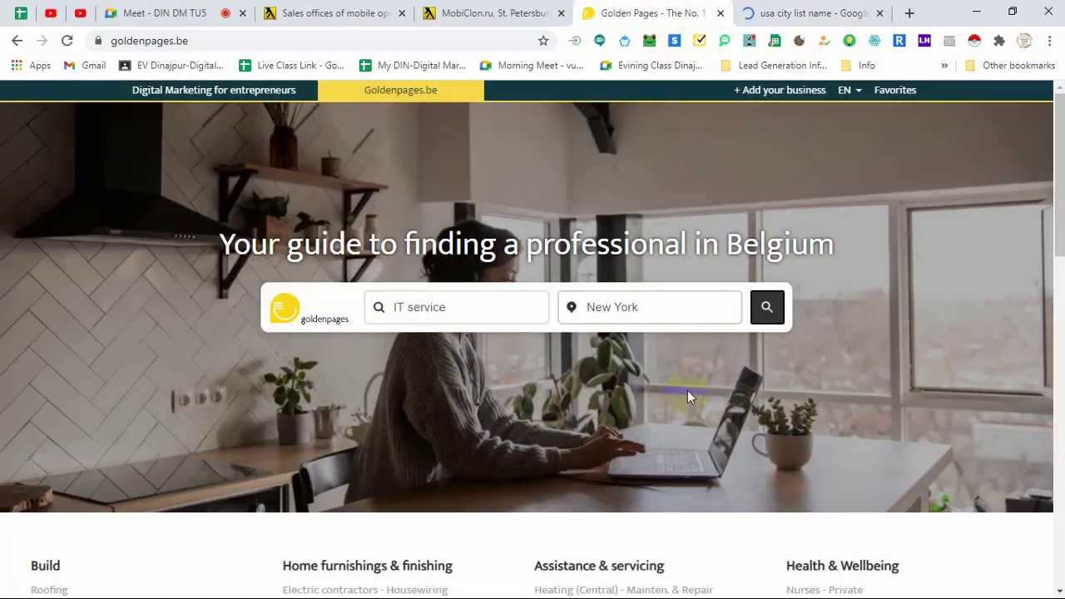
left_click(636, 309)
left_click(767, 310)
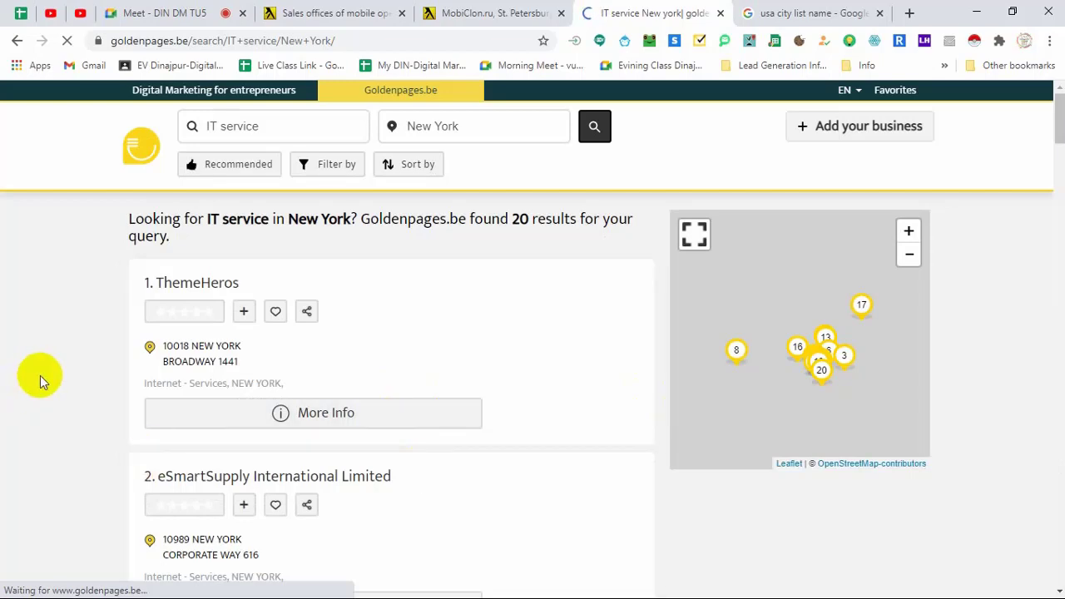
Examine the New York business listings down to the end of the page and the result count in the heading
scroll(135, 341, "down", 10)
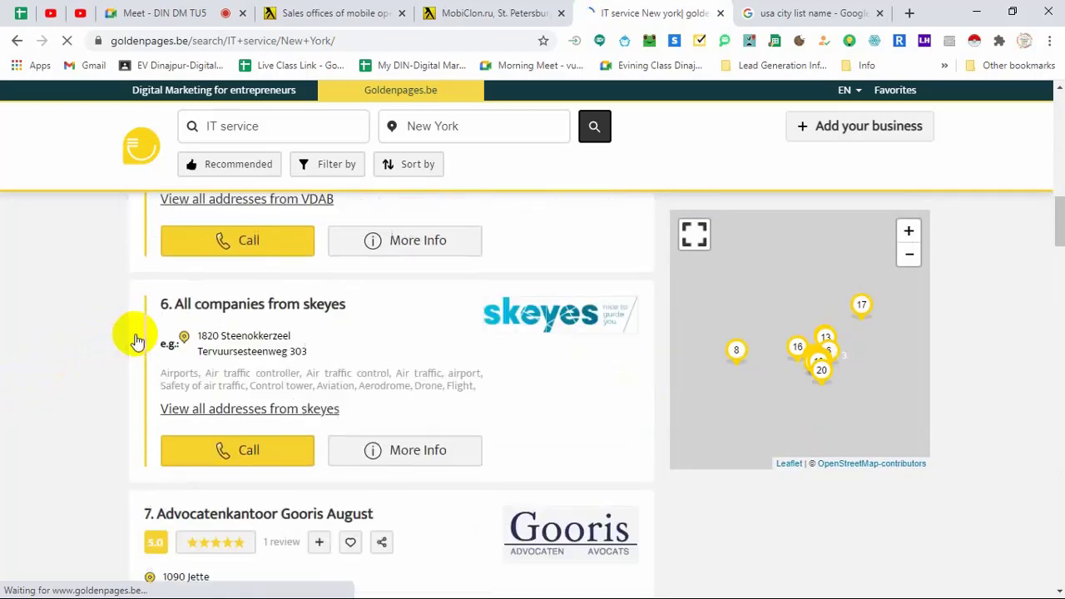
scroll(138, 341, "down", 20)
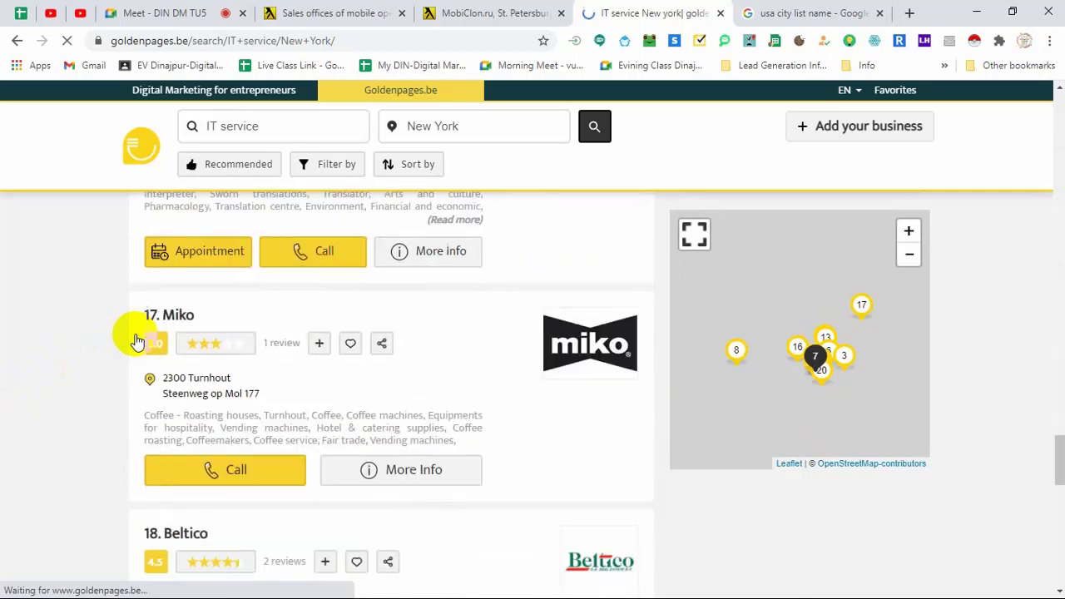
scroll(137, 341, "down", 6)
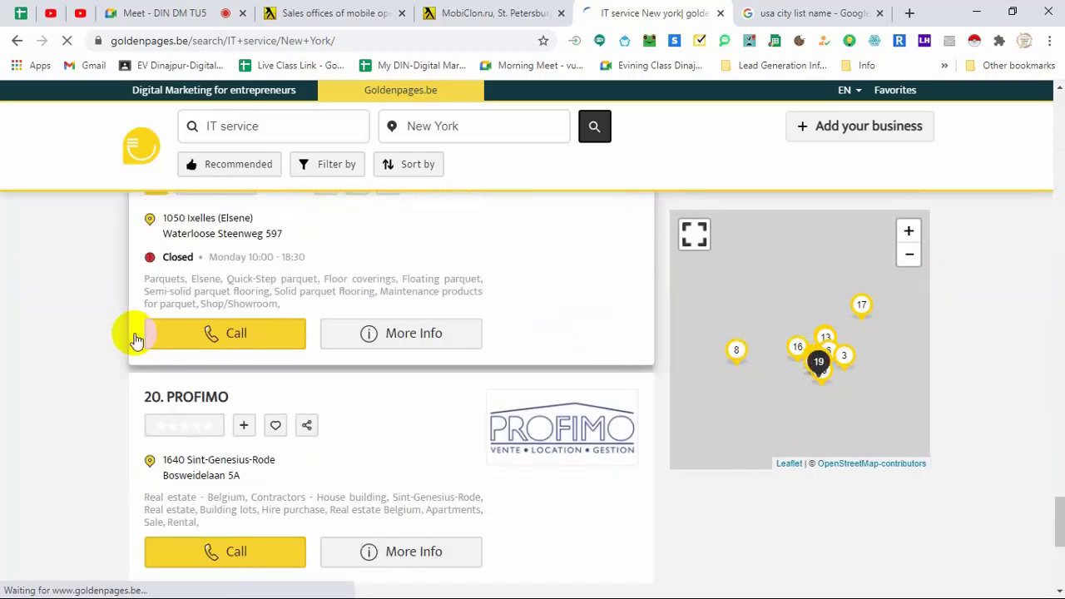
scroll(136, 340, "down", 3)
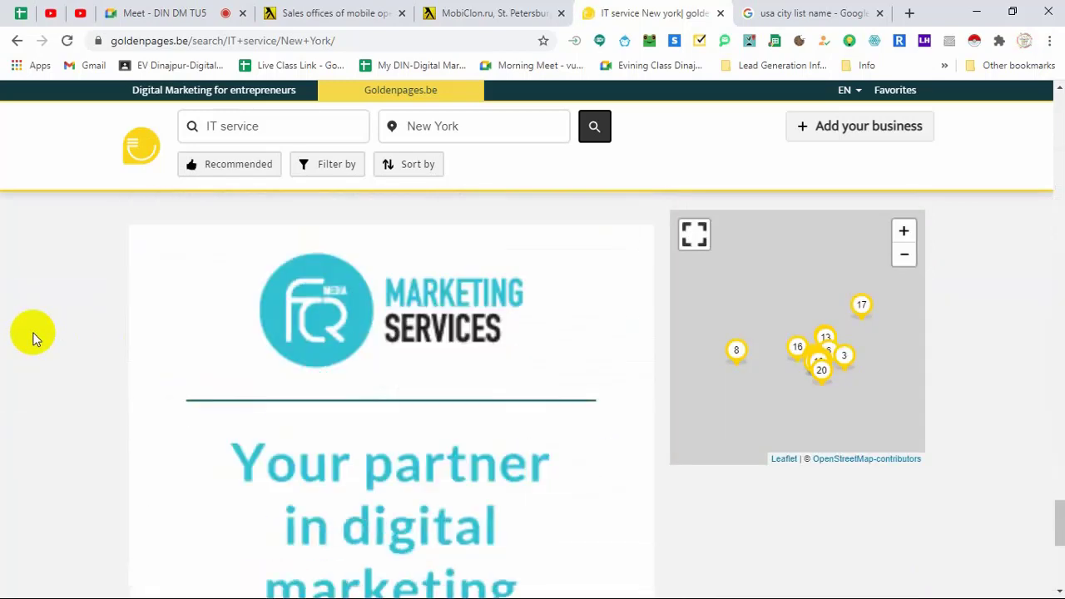
scroll(33, 338, "down", 5)
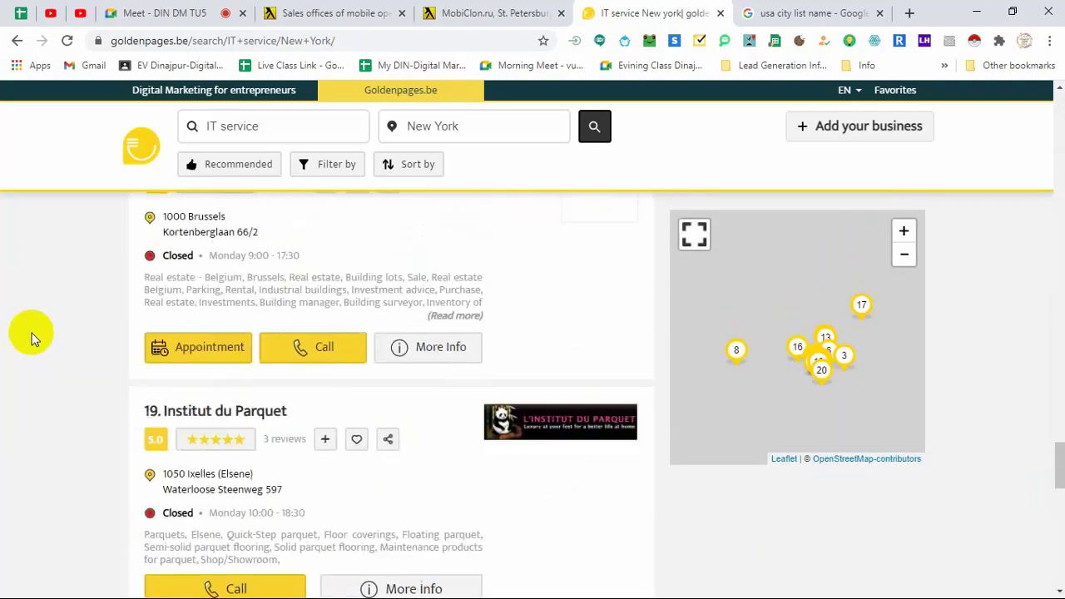
scroll(32, 333, "up", 20)
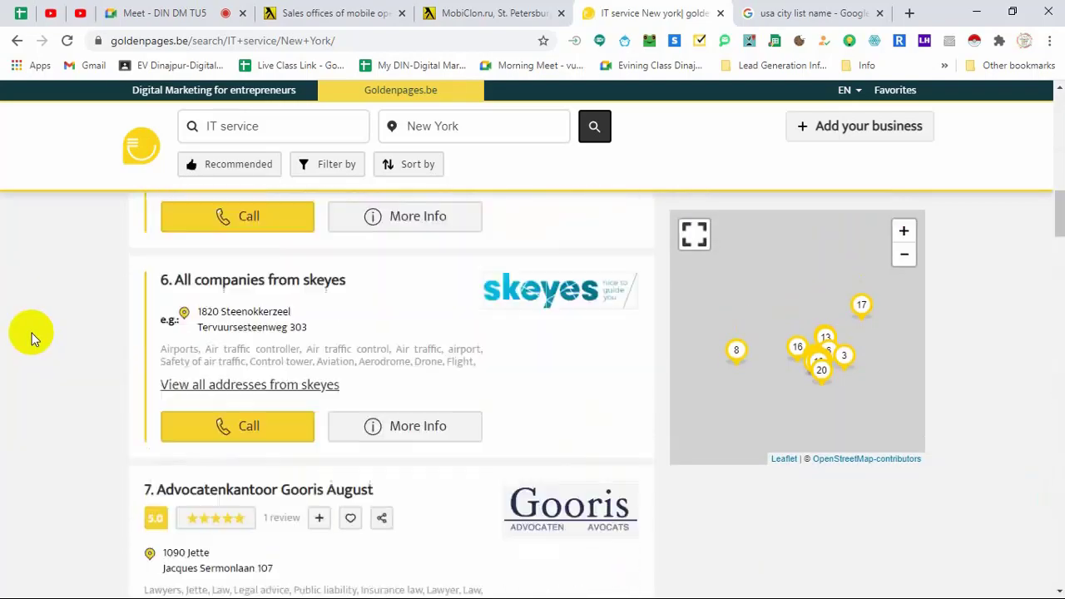
scroll(31, 333, "up", 10)
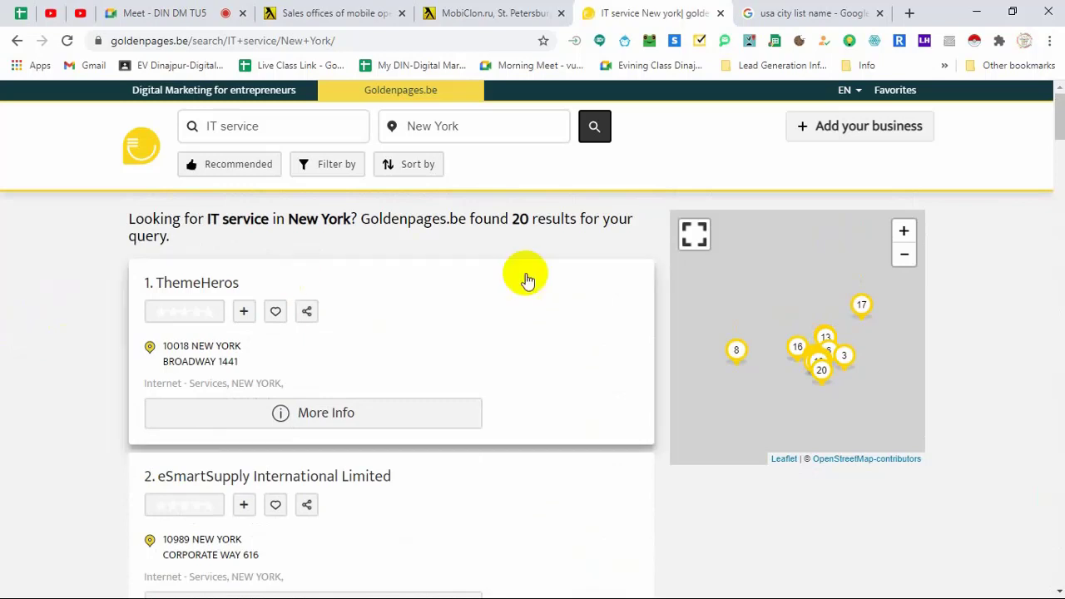
left_click(533, 218)
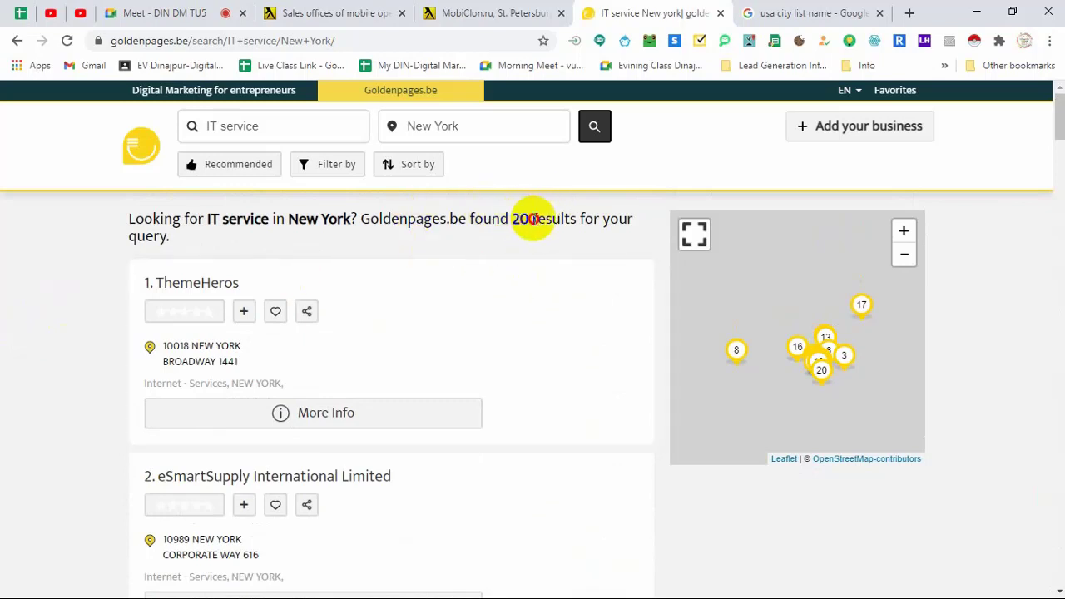
left_click_drag(533, 218, 562, 218)
left_click(594, 225)
left_click_drag(506, 218, 566, 218)
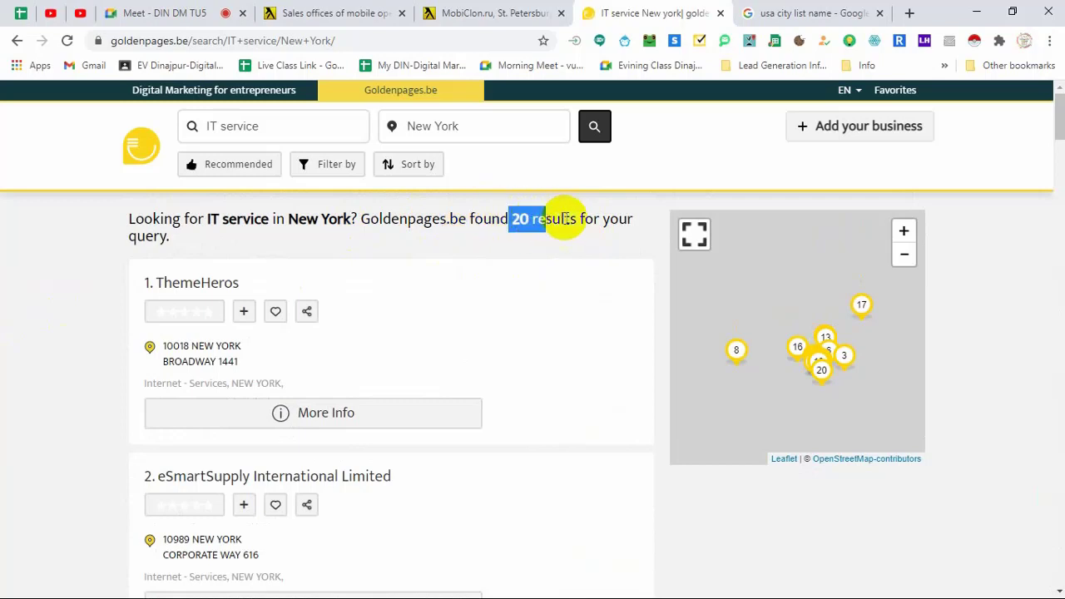
left_click(566, 226)
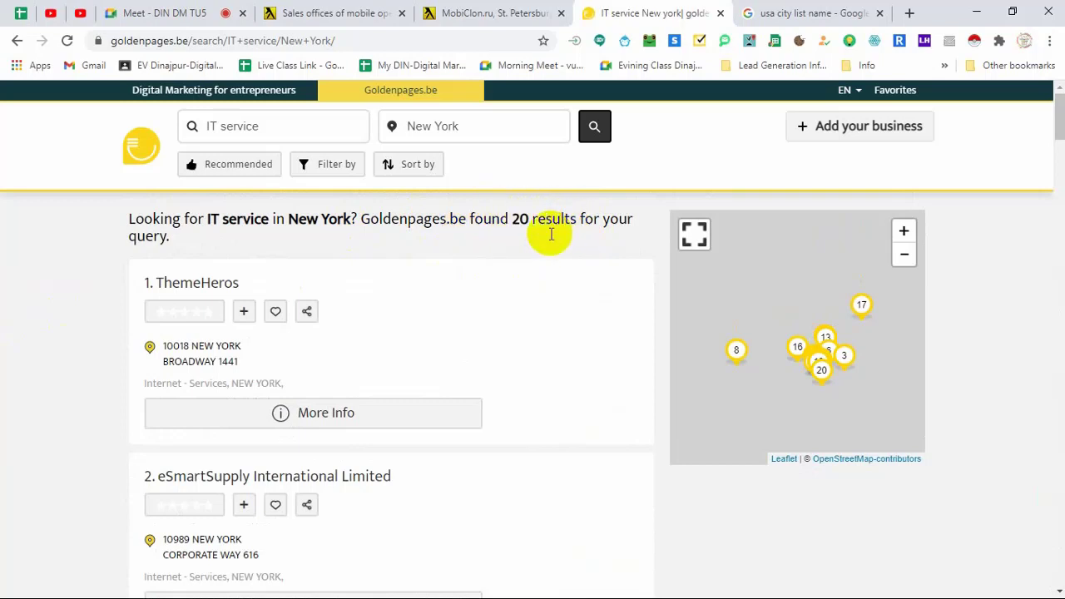
Search Golden Pages for IT service in Los Angeles, copying the city from the Google list, and check the result heading
left_click(766, 13)
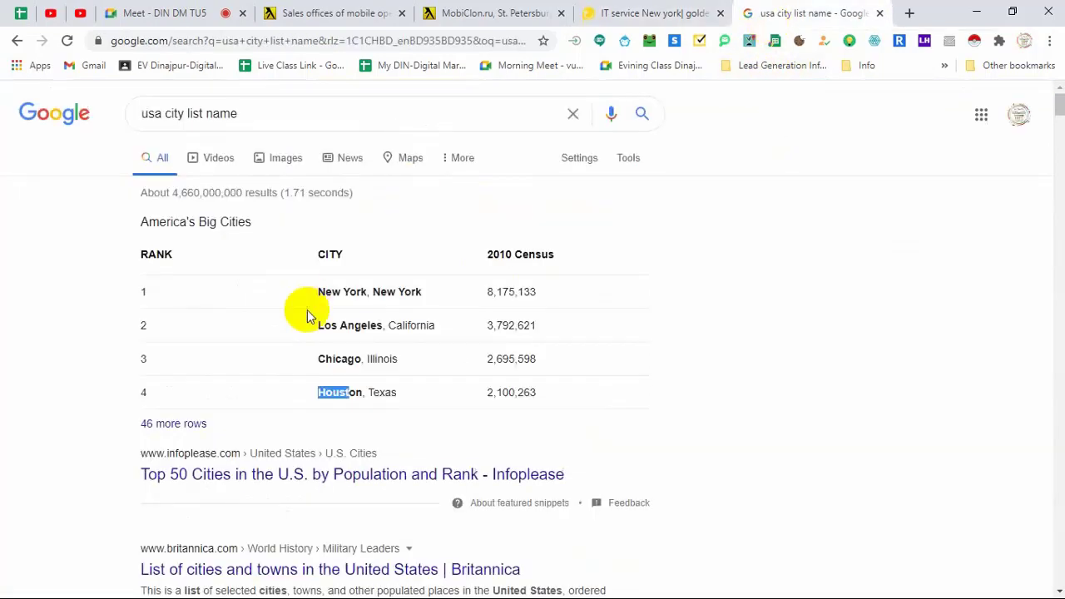
left_click_drag(317, 325, 381, 333)
key("ctrl+c")
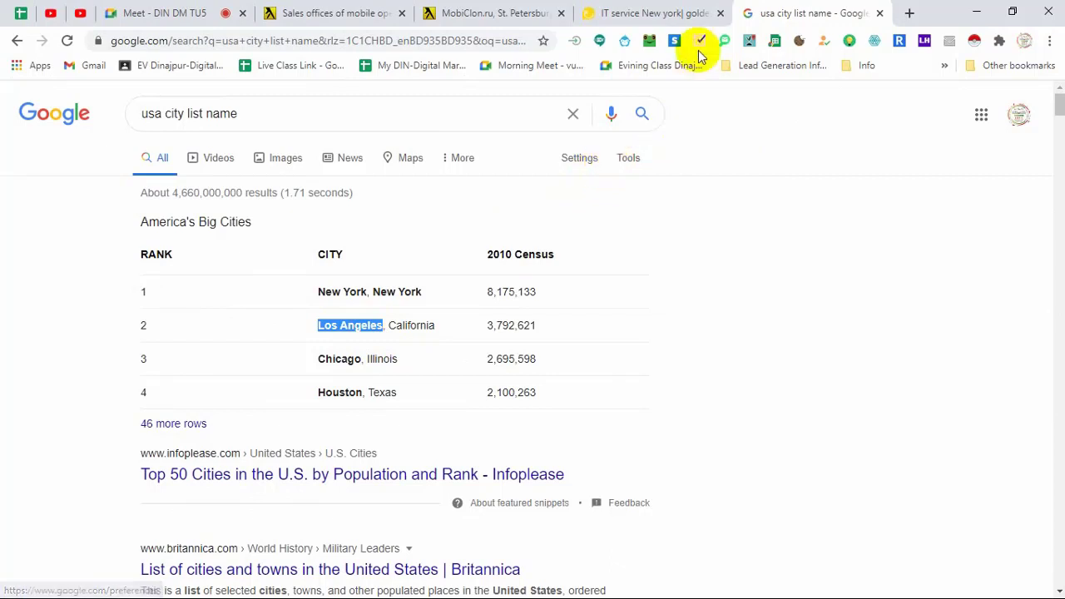
left_click(645, 13)
left_click_drag(463, 125, 392, 126)
key("ctrl+v")
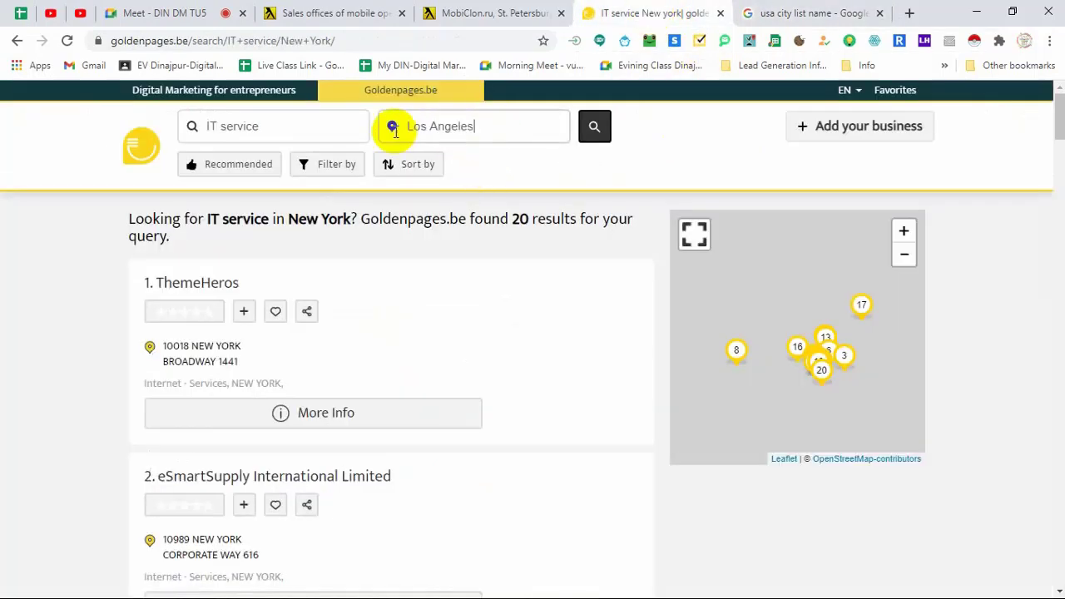
left_click(595, 128)
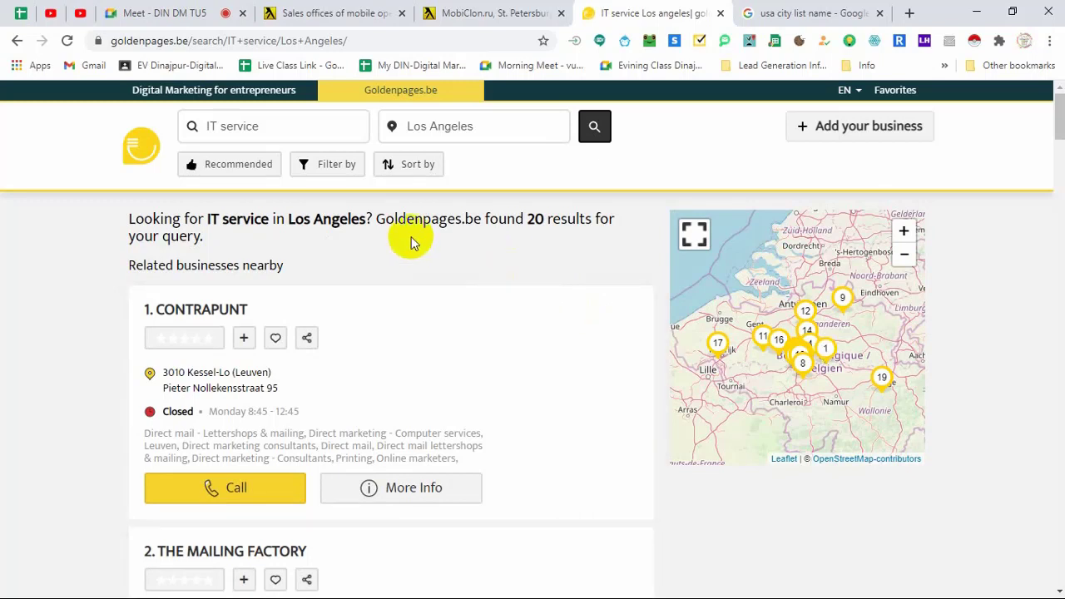
left_click_drag(376, 220, 512, 218)
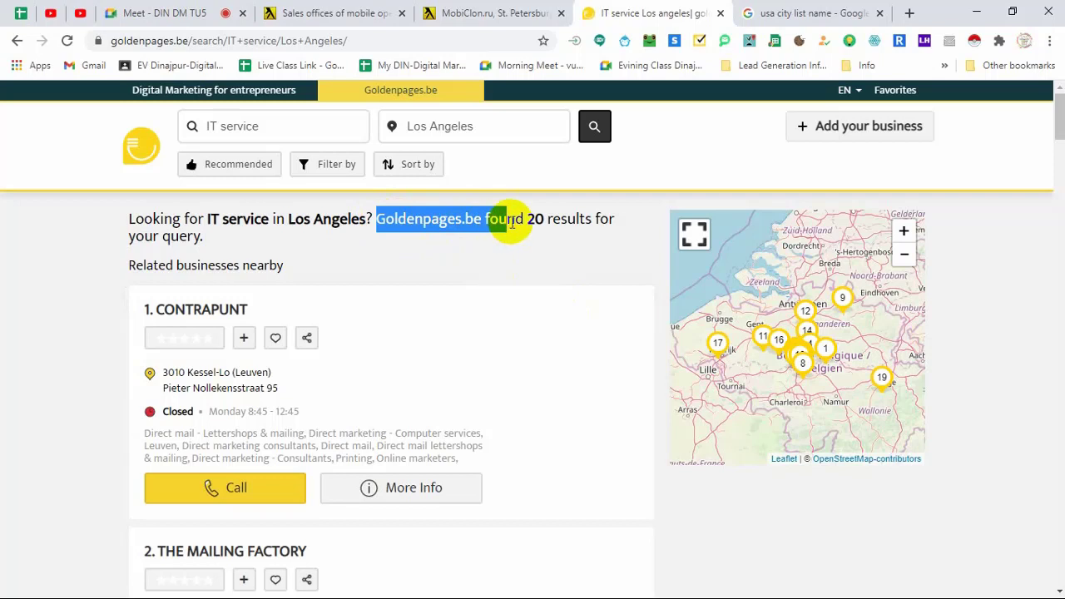
left_click(508, 219)
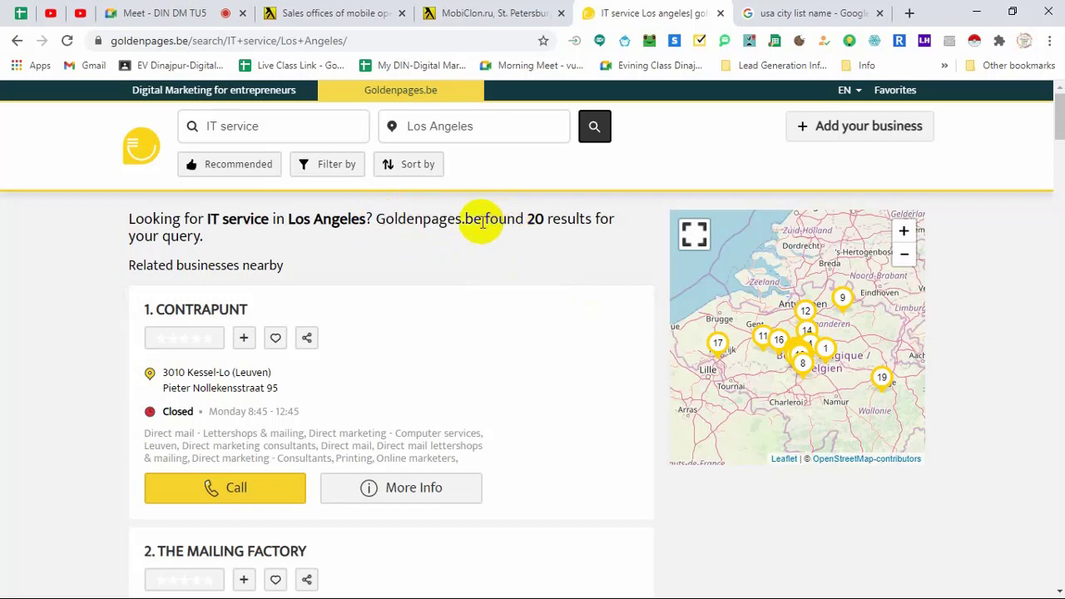
Copy Chicago from the Google city list and search Golden Pages for IT service in that city
left_click(768, 18)
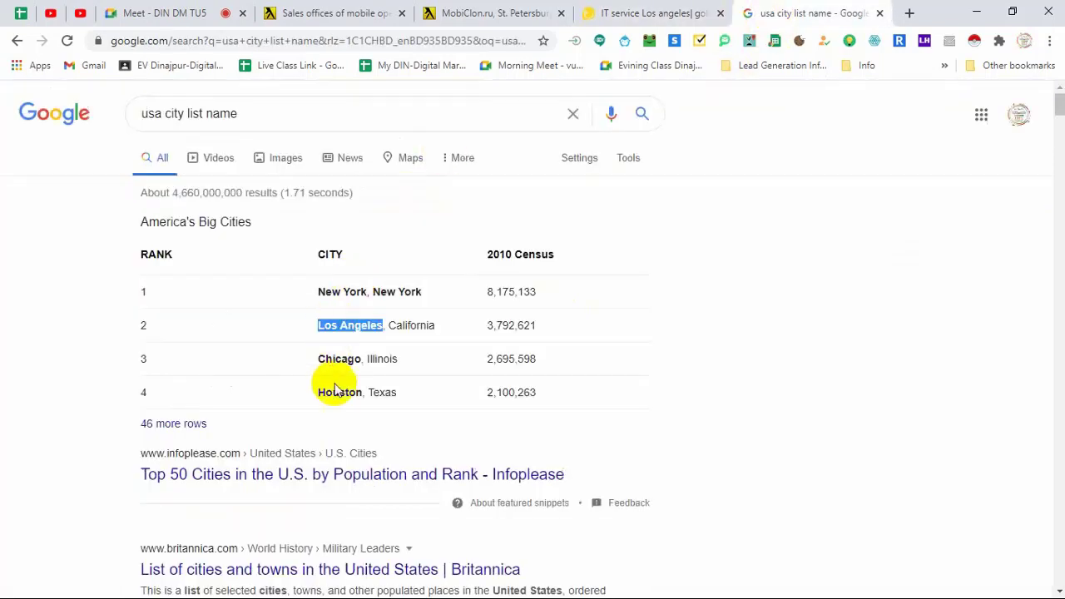
double_click(349, 358)
key("ctrl+c")
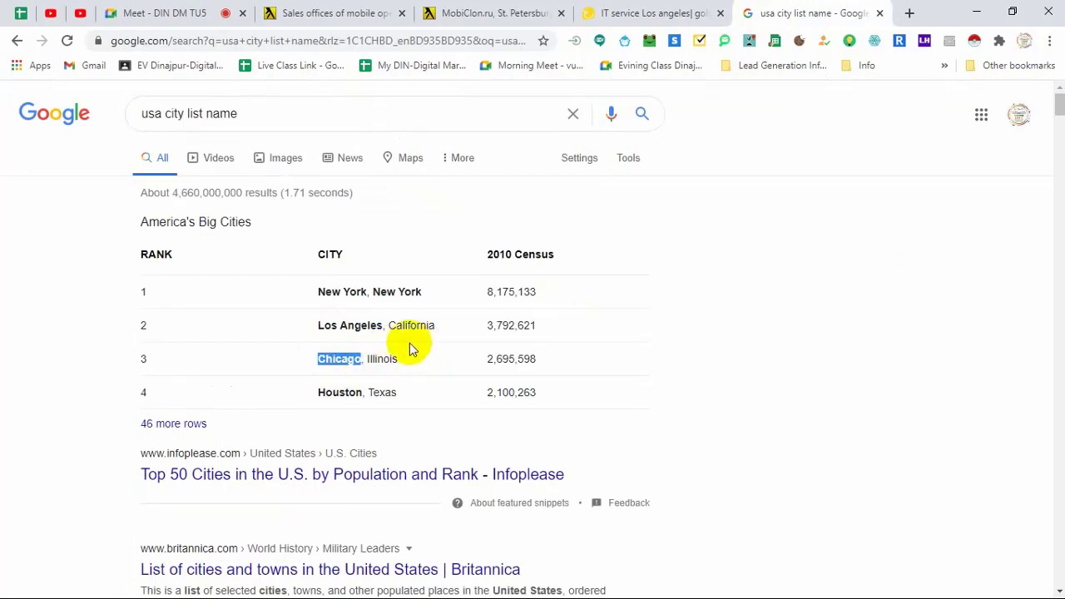
left_click(657, 14)
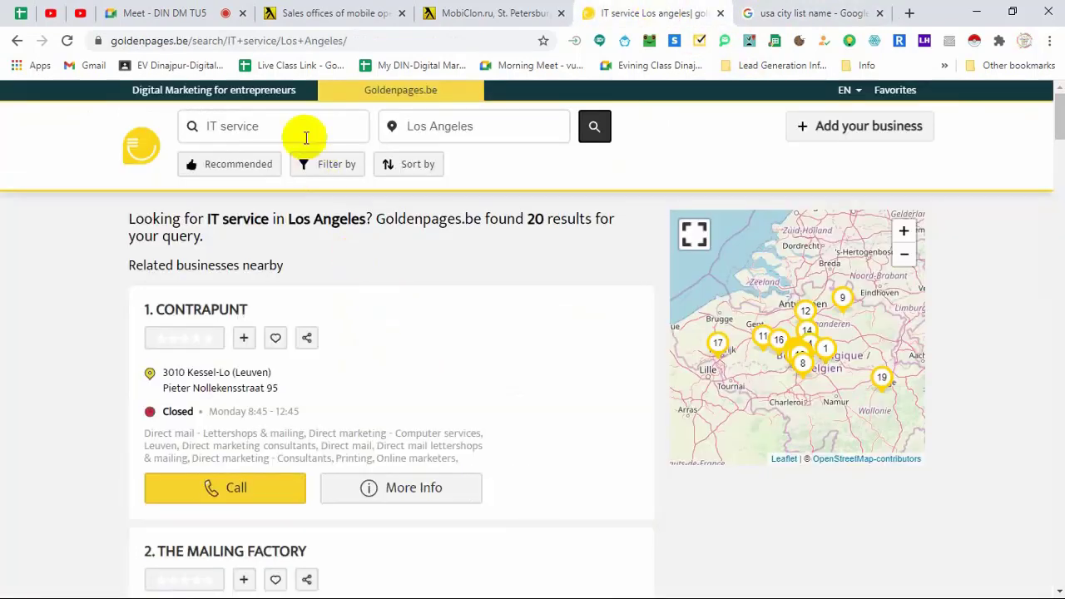
triple_click(504, 126)
key("ctrl+v")
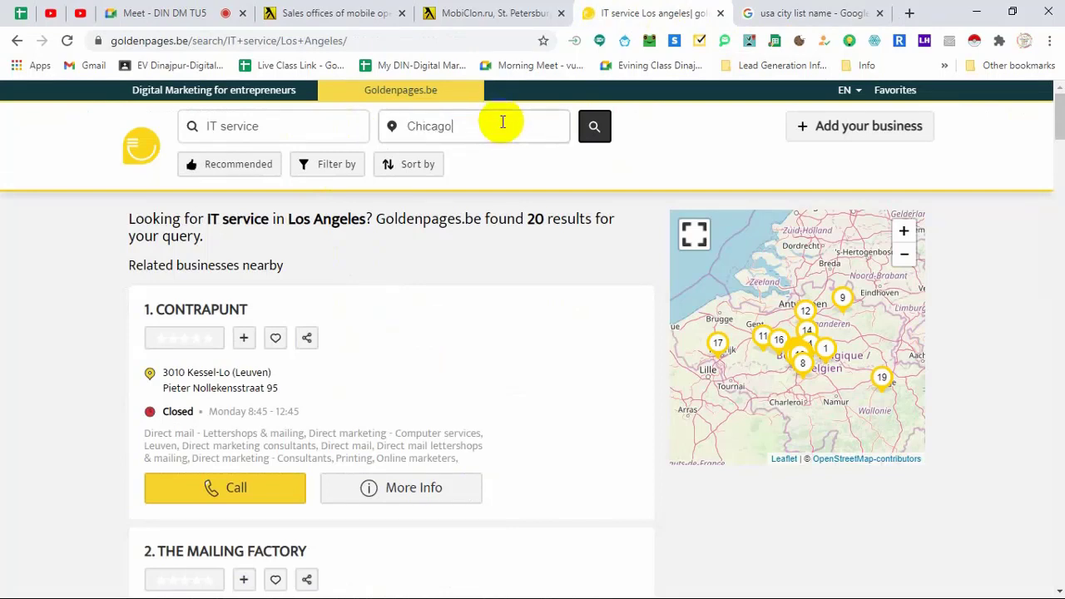
key("Return")
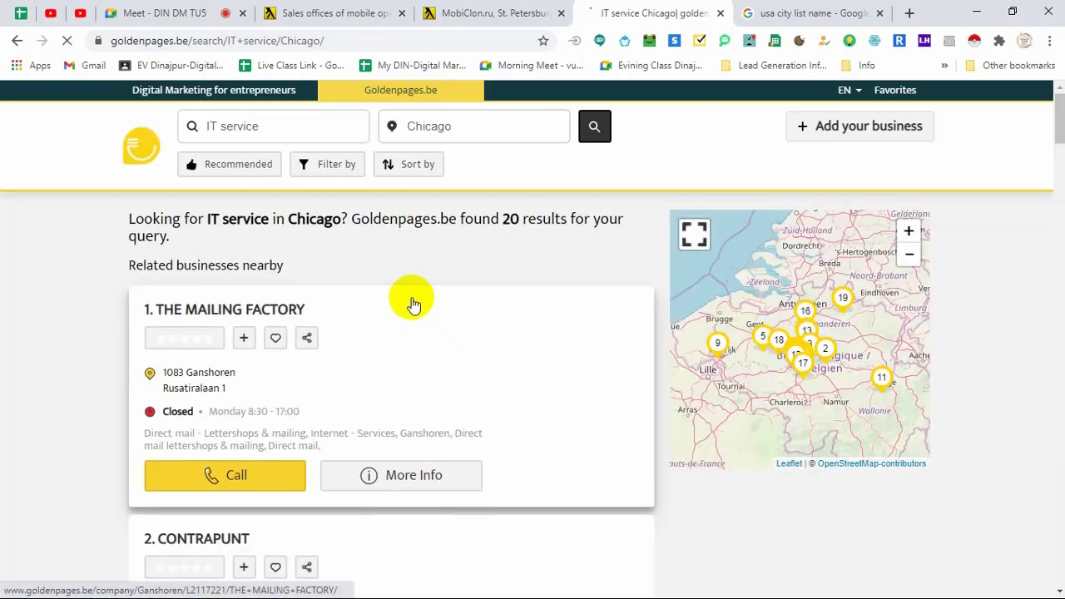
Copy the Chicago results page address from Chrome and load it in Yellow Leads Extractor
left_click(351, 44)
key("ctrl+c")
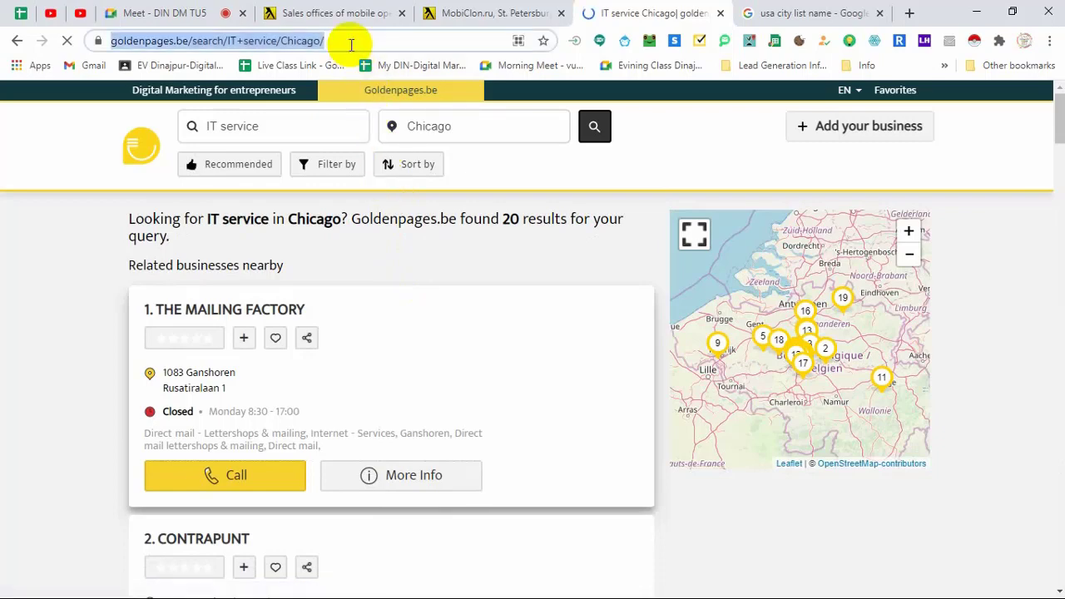
left_click(504, 7)
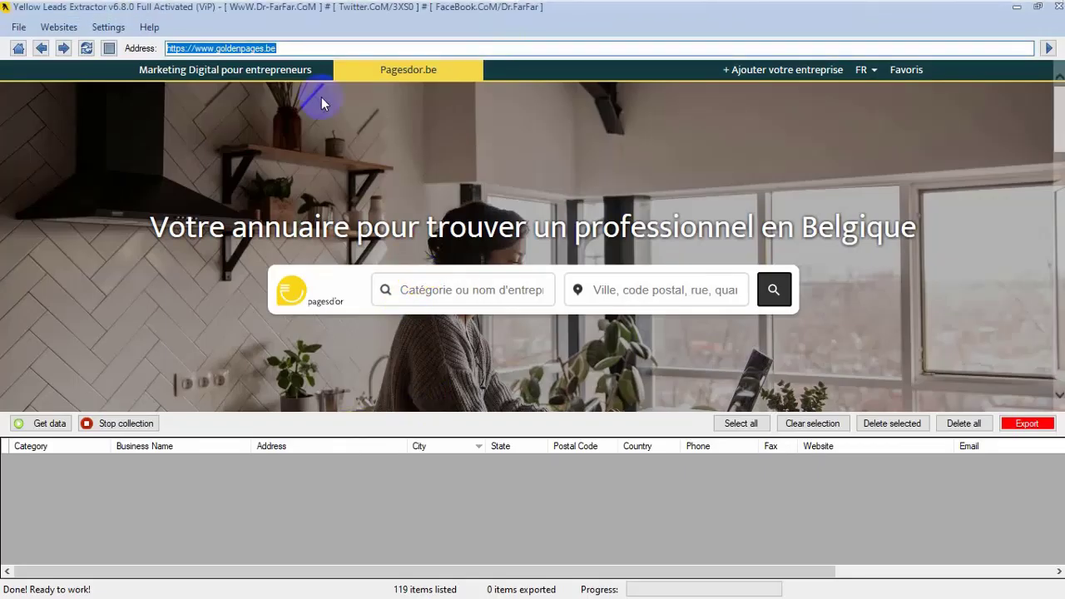
left_click(303, 48)
double_click(291, 48)
key("ctrl+v")
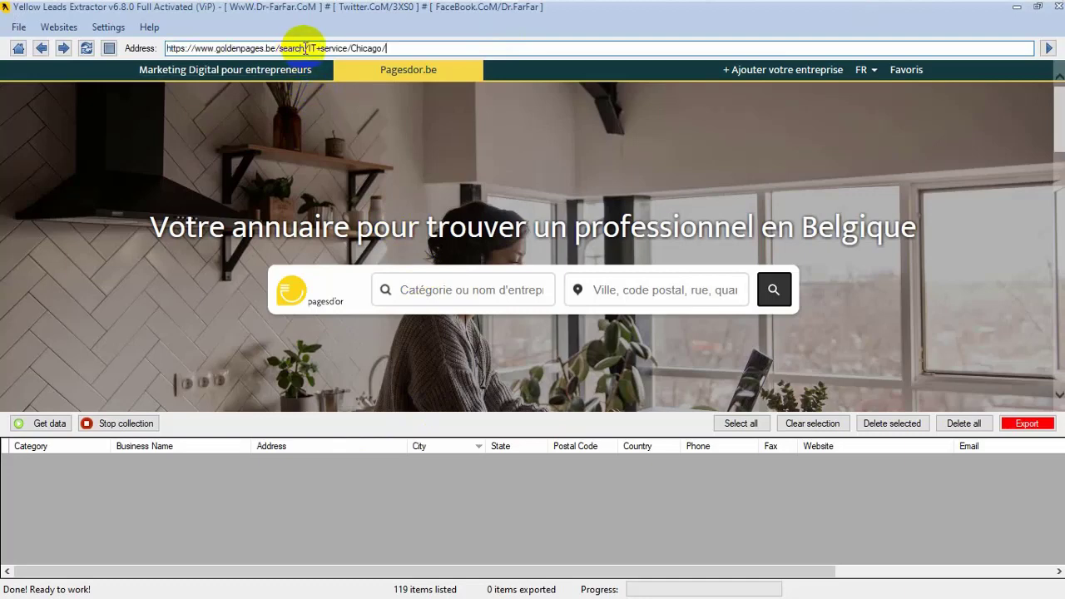
left_click(1045, 48)
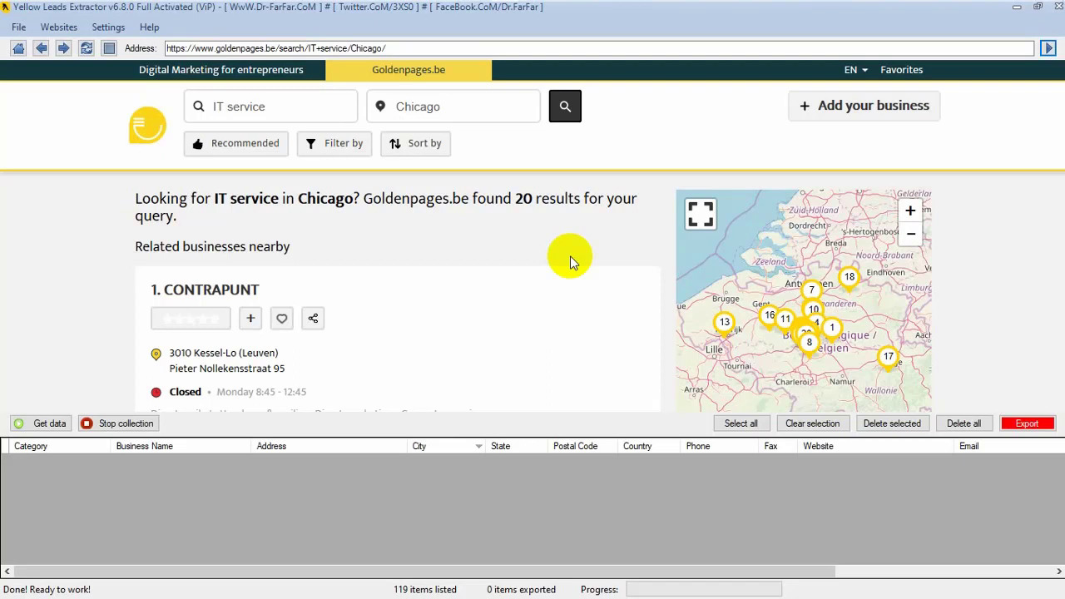
Collect the business data from the loaded Chicago results page and look through the extracted rows
left_click(48, 424)
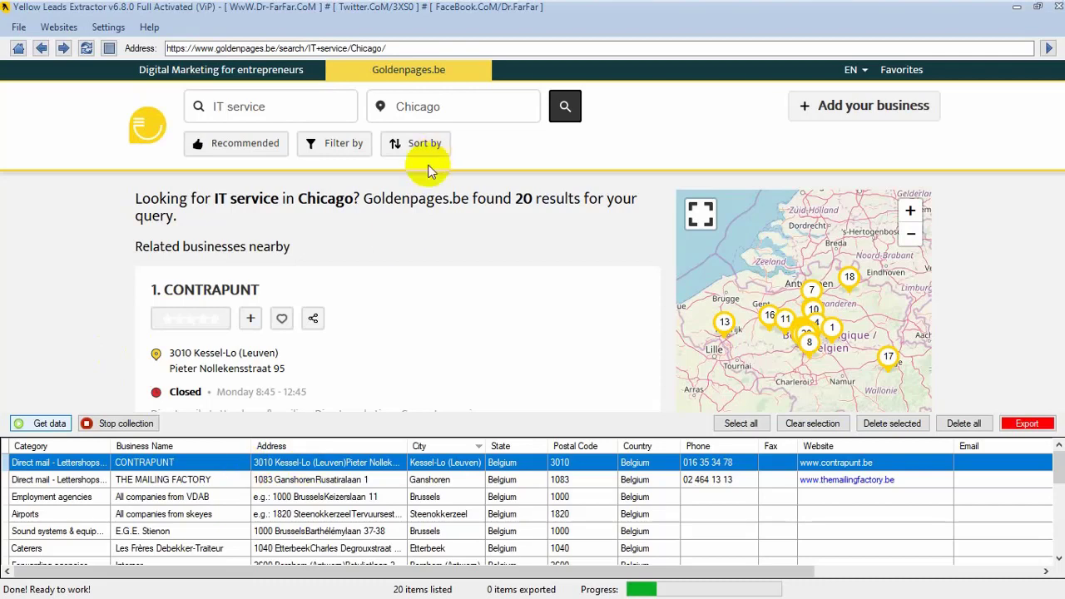
scroll(358, 470, "down", 1)
scroll(358, 470, "down", 5)
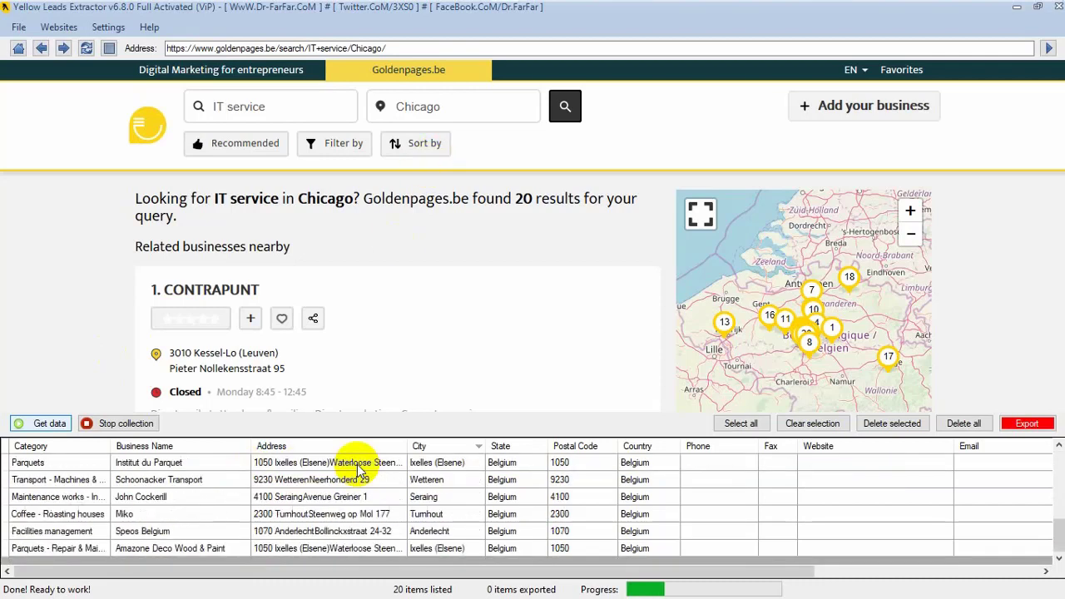
Review the first extracted Chicago rows and check the Google Meet class call in Chrome
scroll(312, 509, "up", 5)
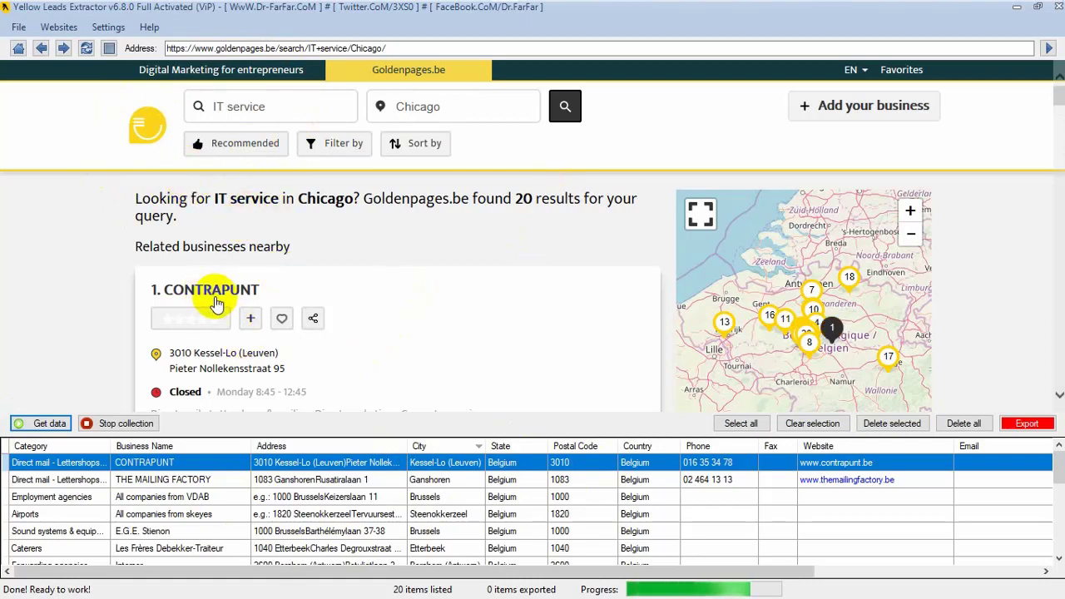
mouse_move(416, 7)
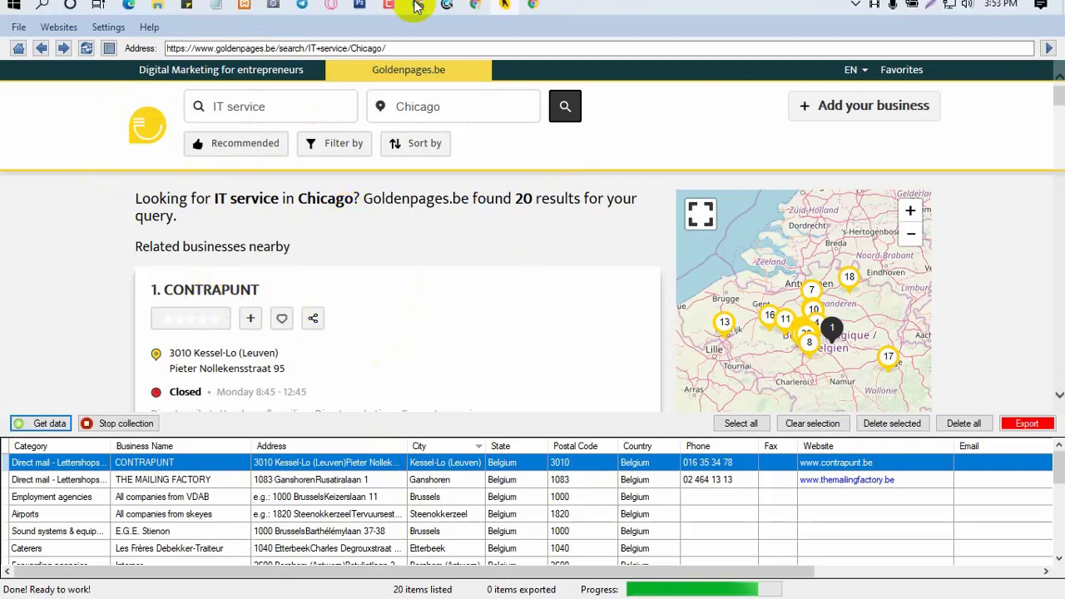
left_click(474, 12)
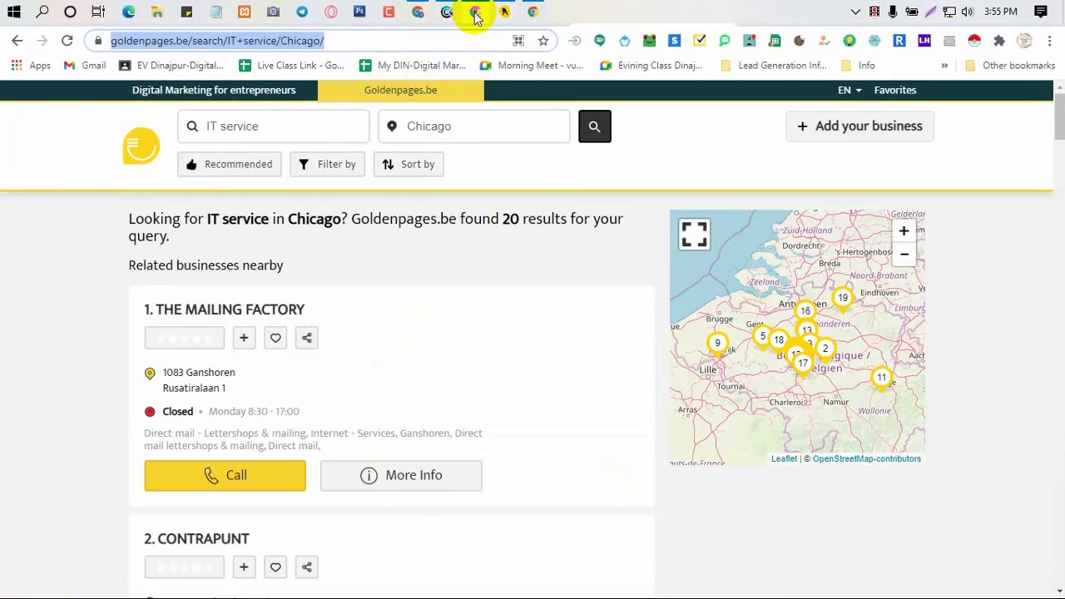
left_click(166, 15)
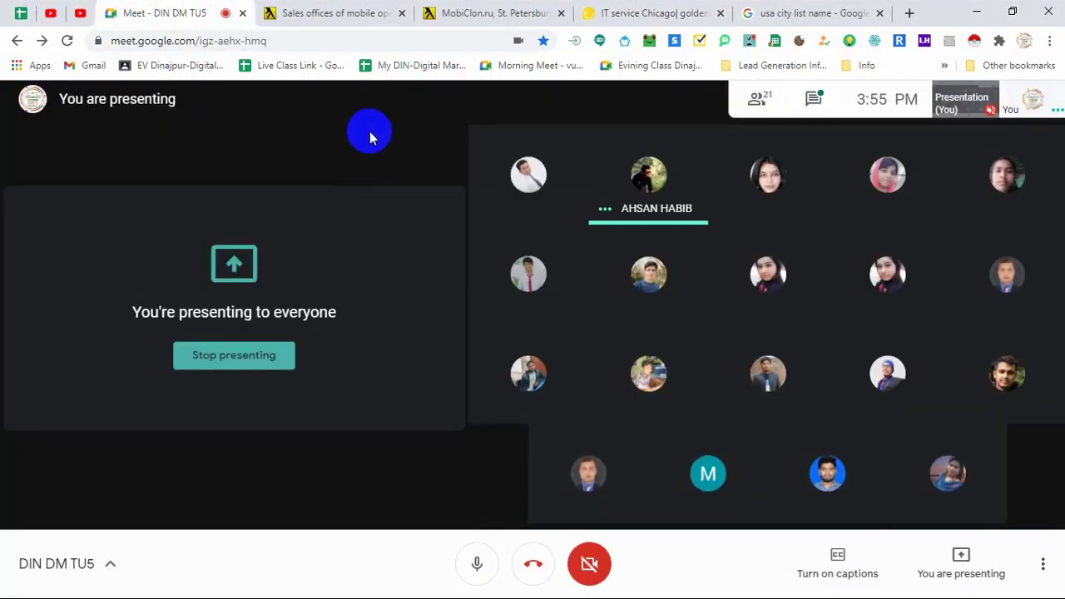
Switch back to Yellow Leads Extractor and dismiss the message about the completed data collection
mouse_move(561, 8)
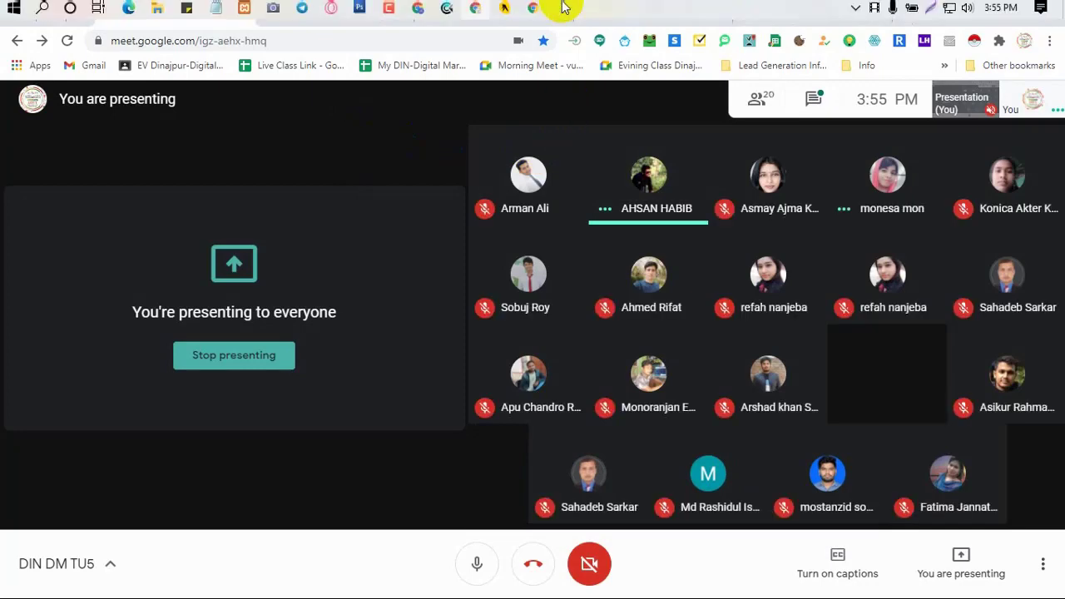
mouse_move(504, 14)
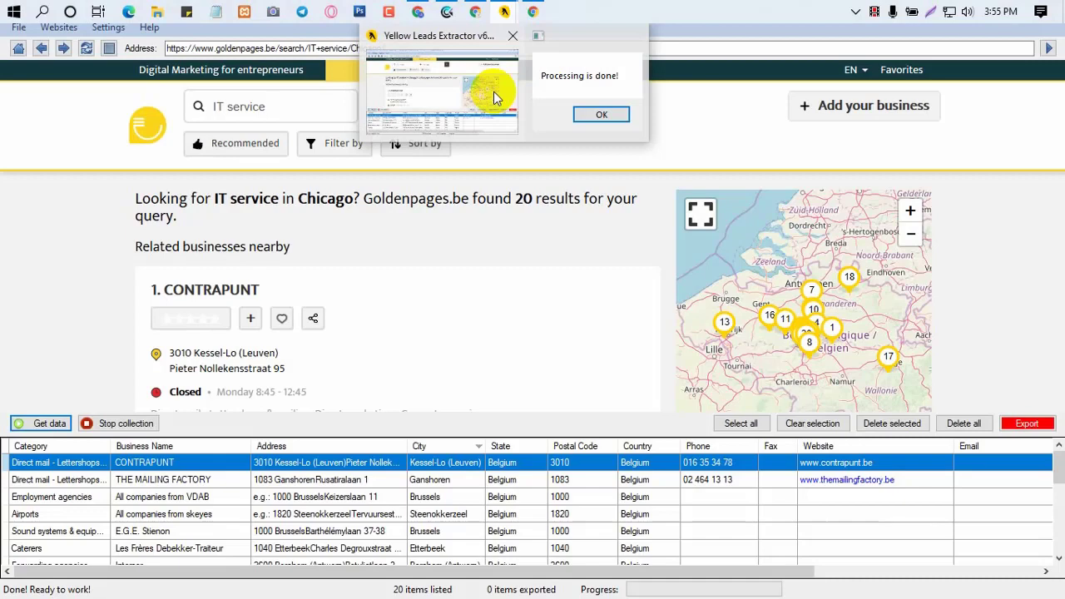
left_click(493, 92)
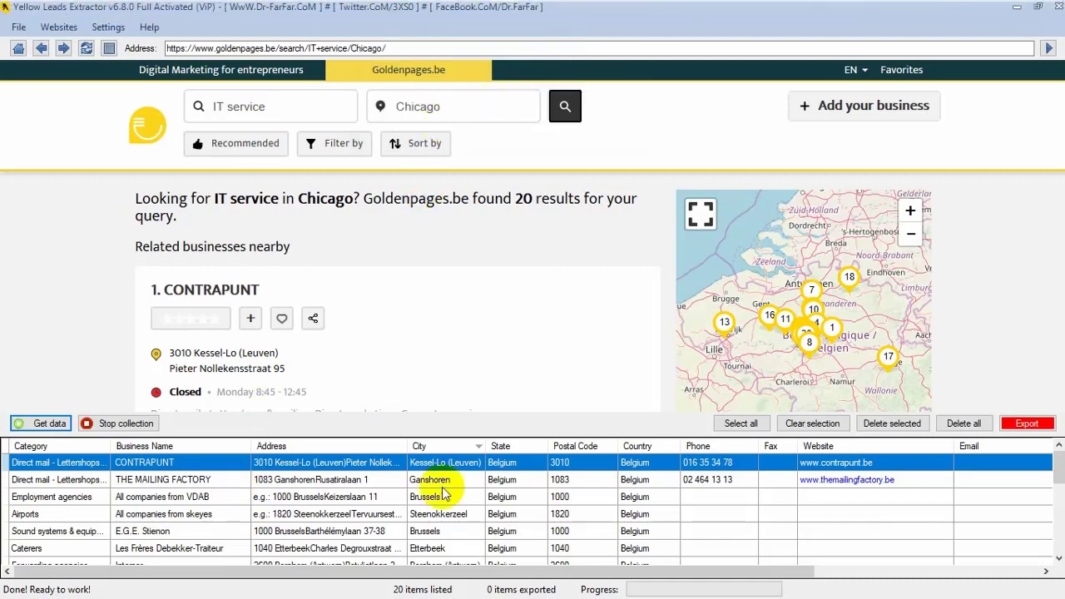
mouse_move(422, 11)
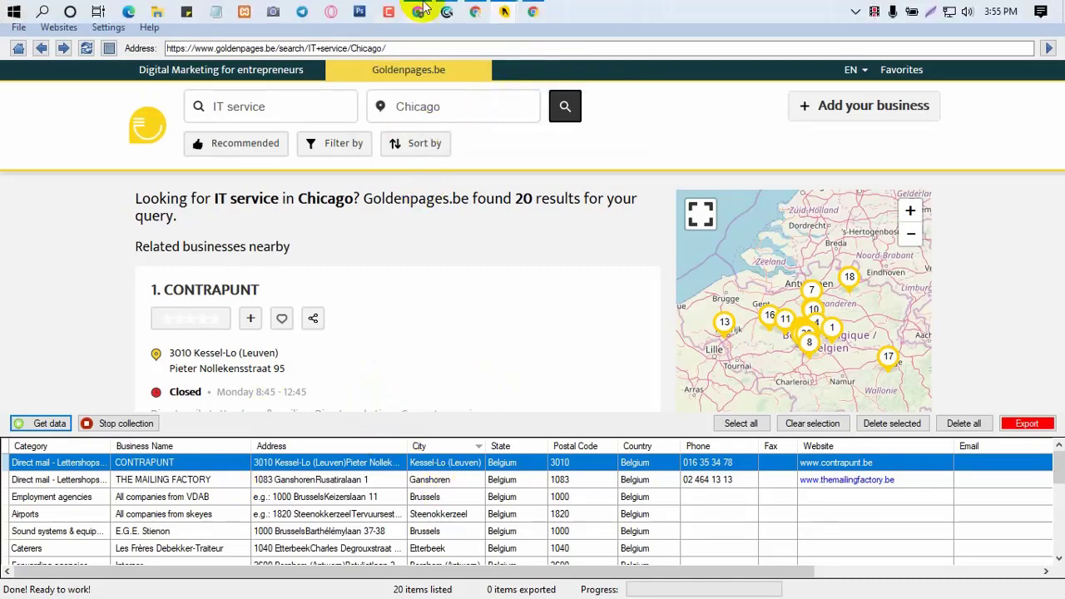
mouse_move(500, 14)
left_click(591, 71)
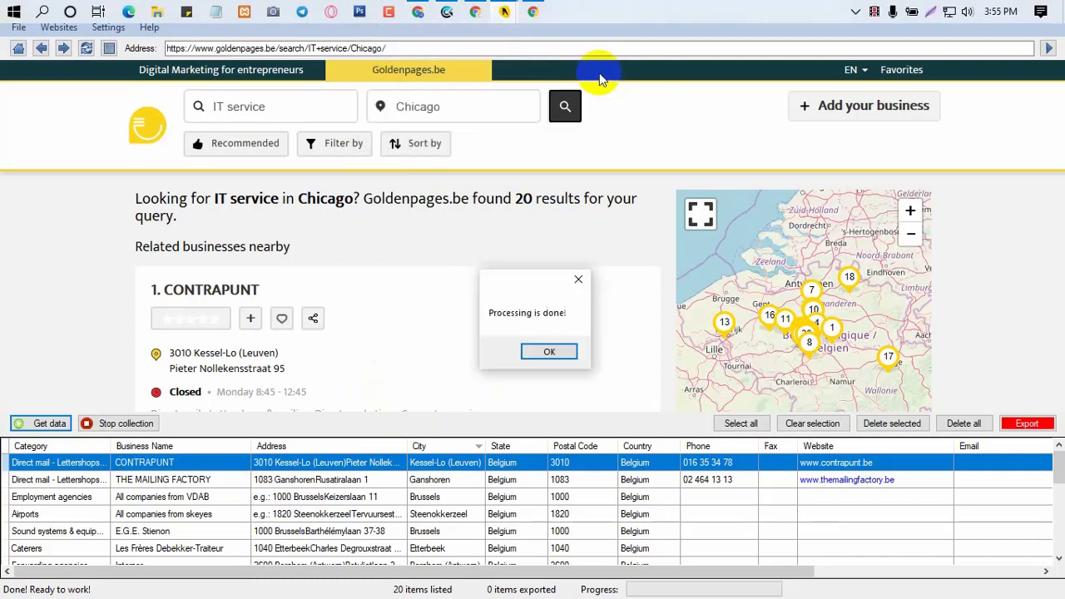
left_click(550, 353)
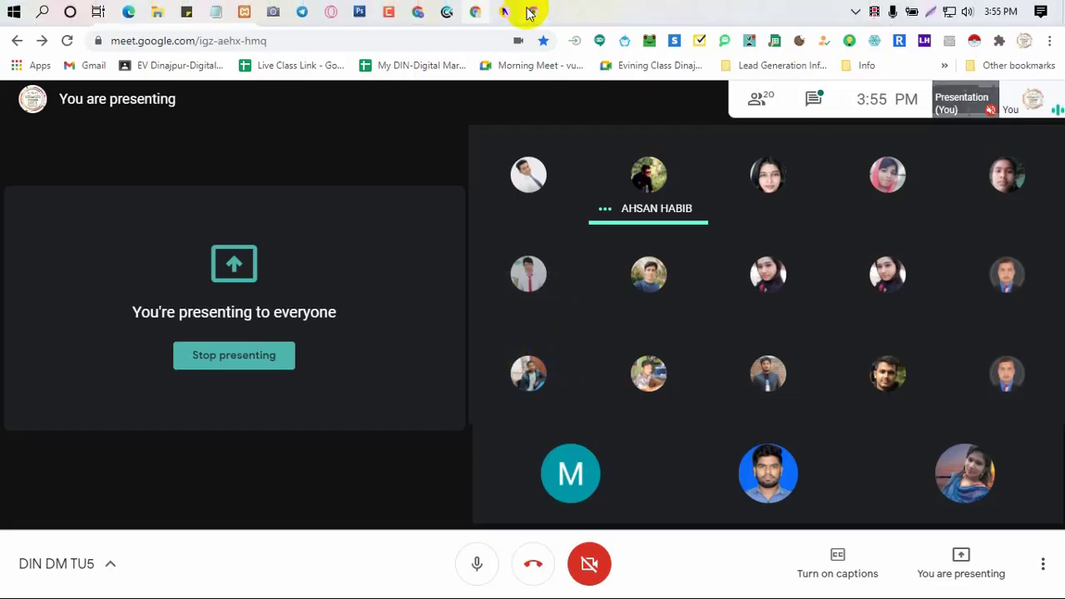
Export the selected CONTRAPUNT lead from Yellow Leads Extractor as the Excel file aaa.xls in the Lead folder
left_click(499, 11)
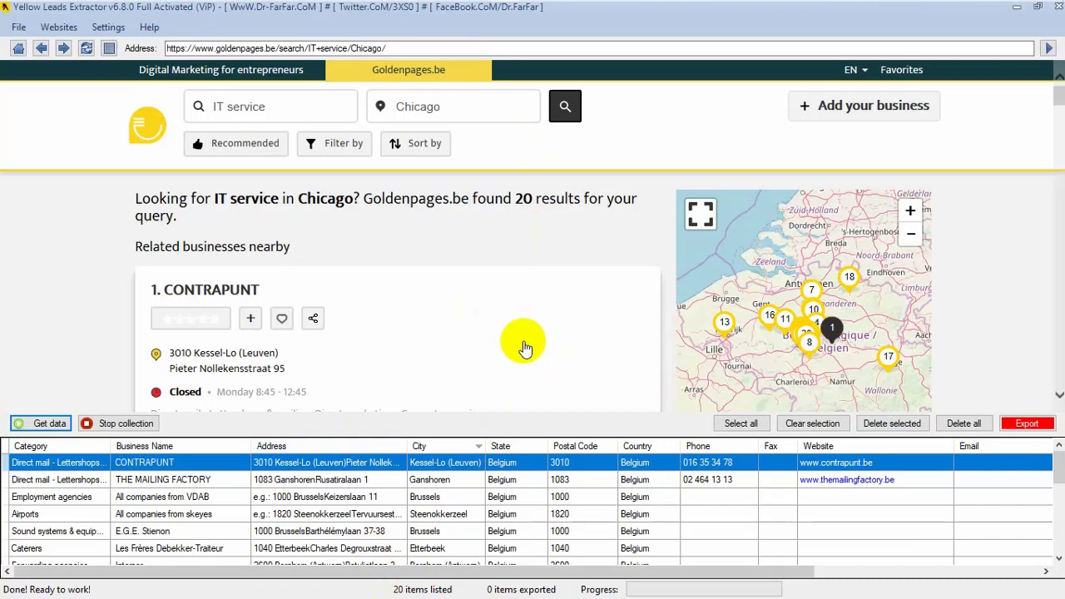
scroll(521, 341, "down", 2)
scroll(499, 328, "down", 1)
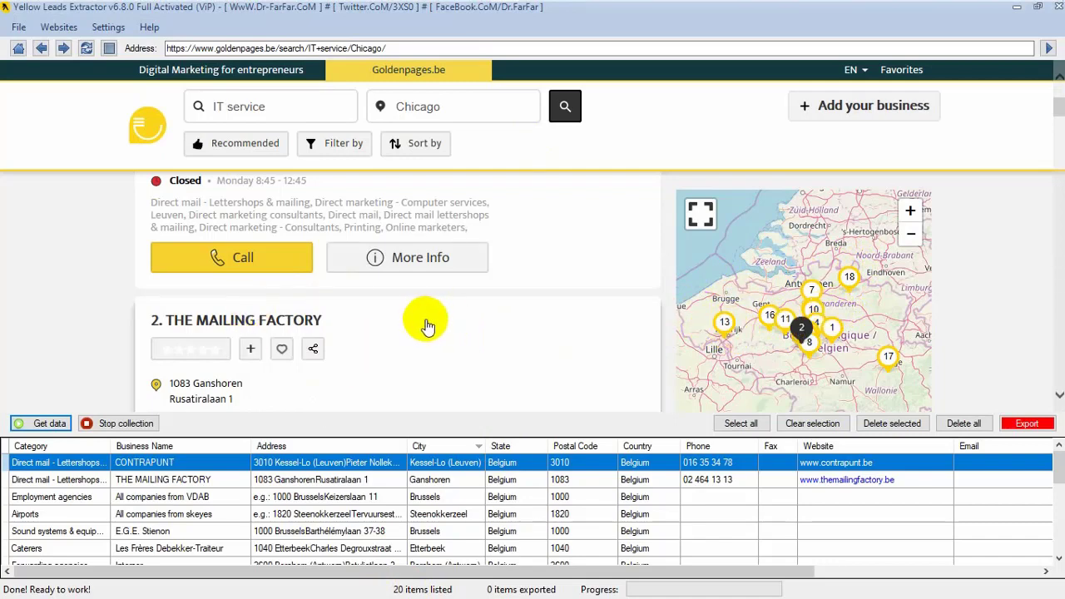
scroll(439, 324, "down", 1)
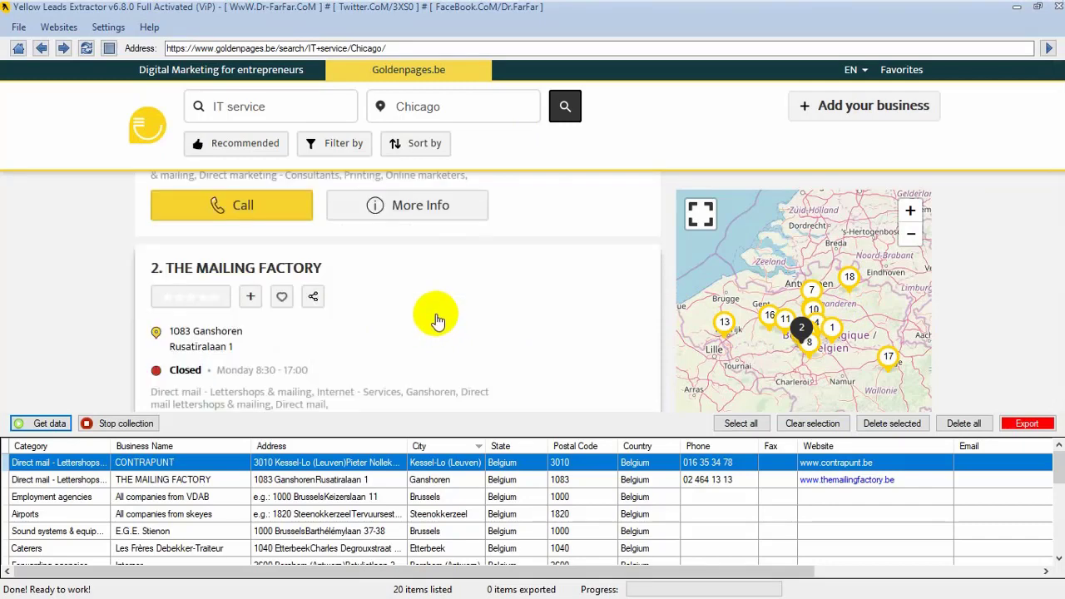
scroll(438, 320, "down", 1)
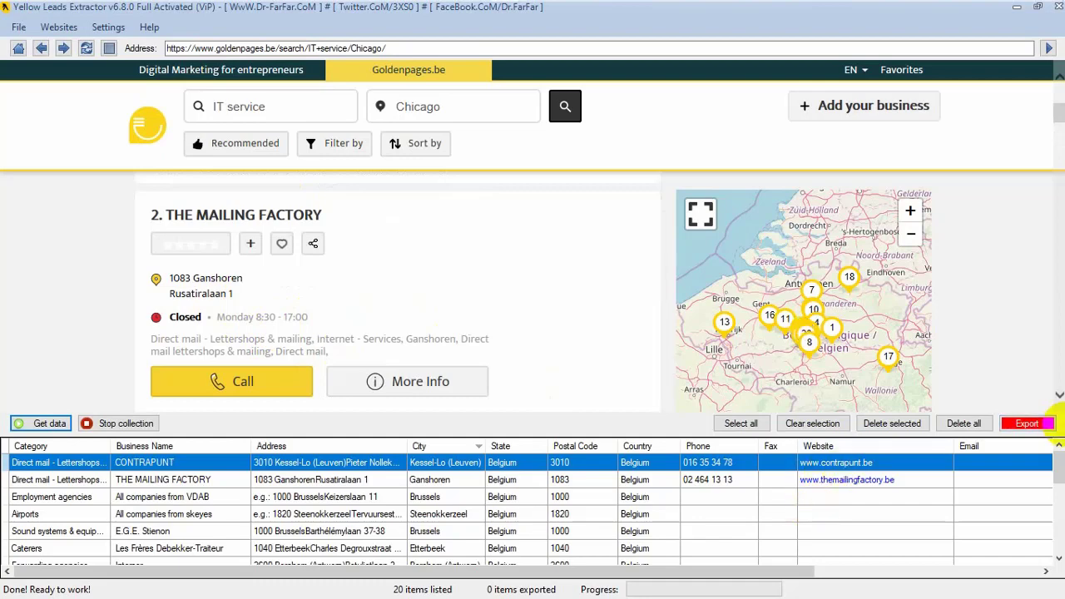
left_click(1028, 423)
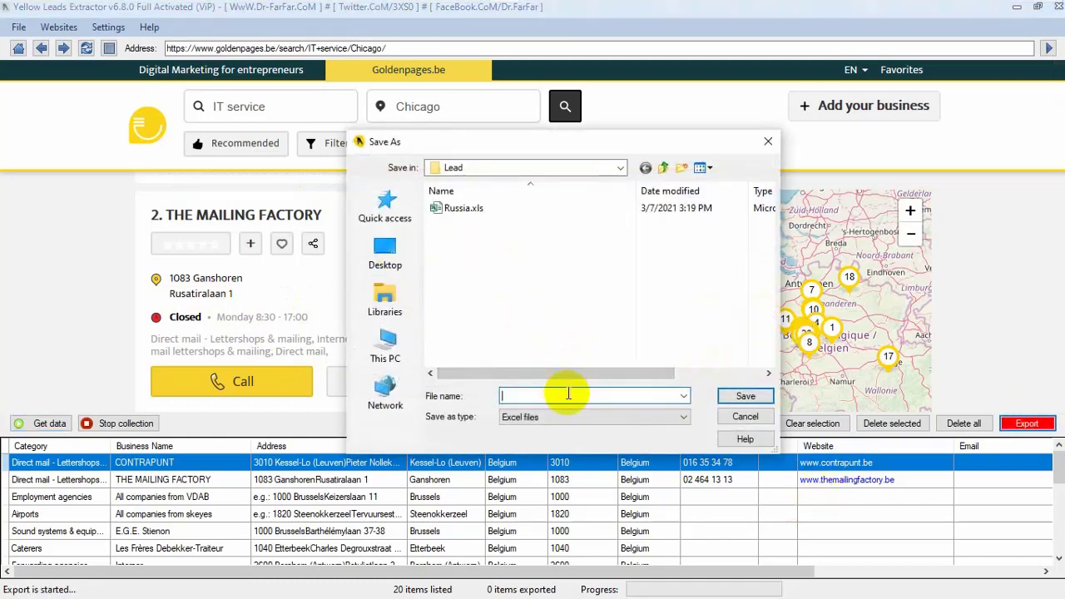
left_click(744, 396)
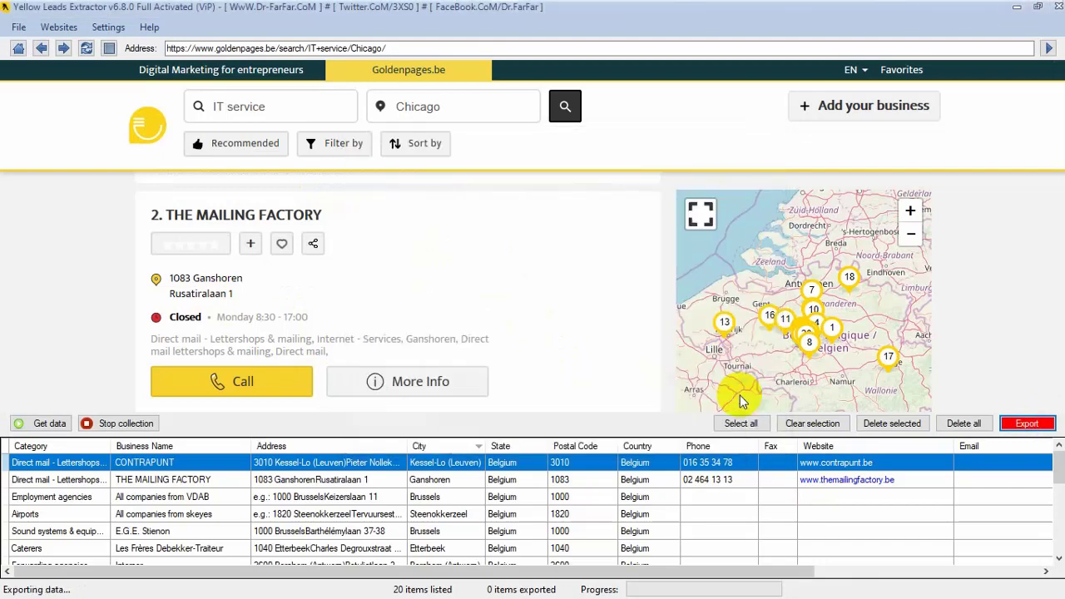
mouse_move(225, 5)
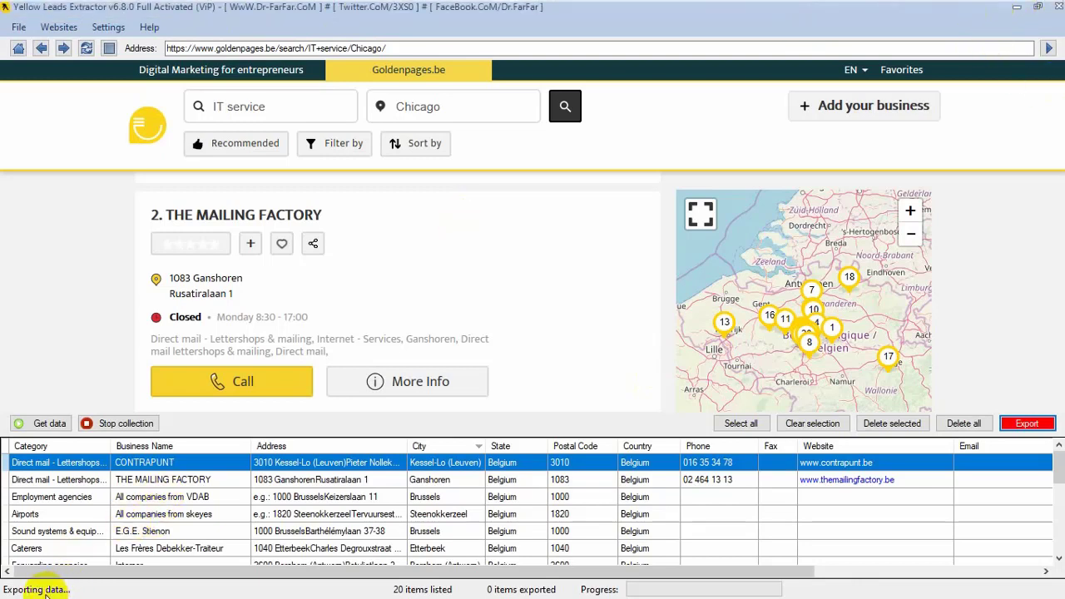
key("alt+Tab")
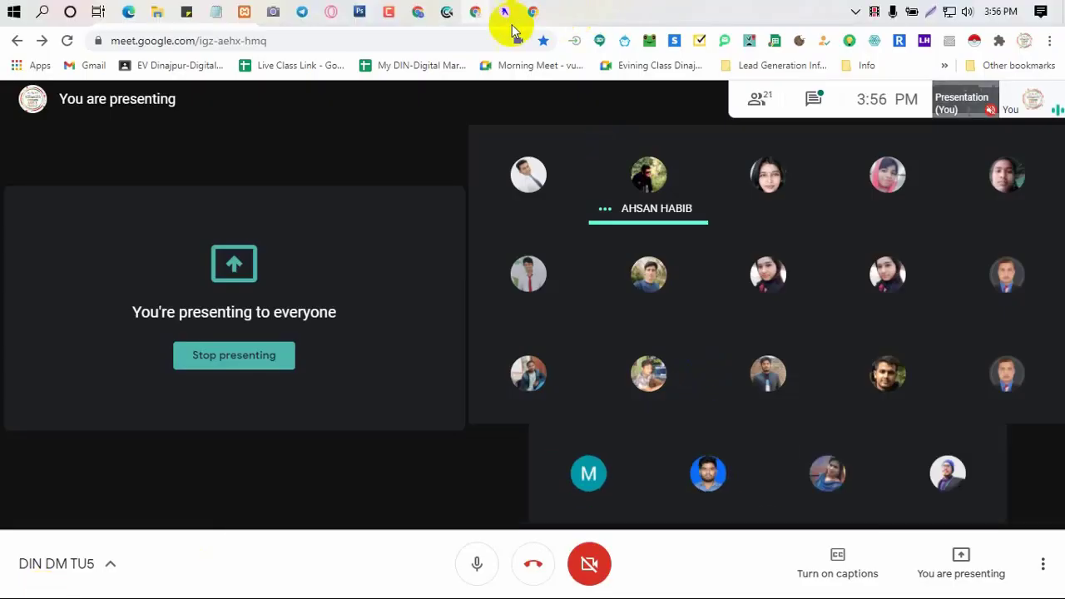
left_click(508, 15)
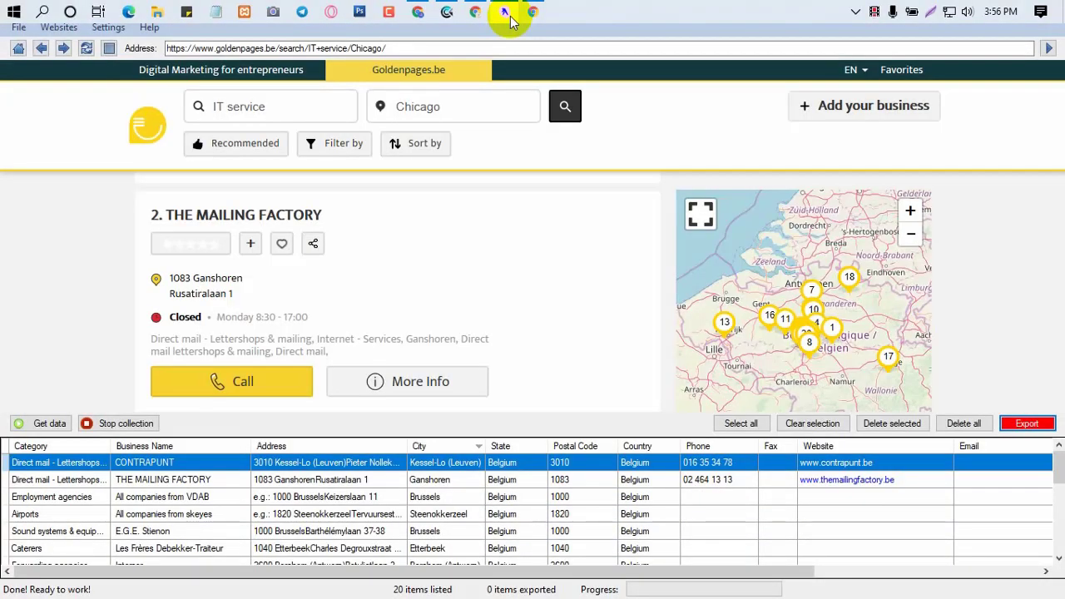
left_click(505, 12)
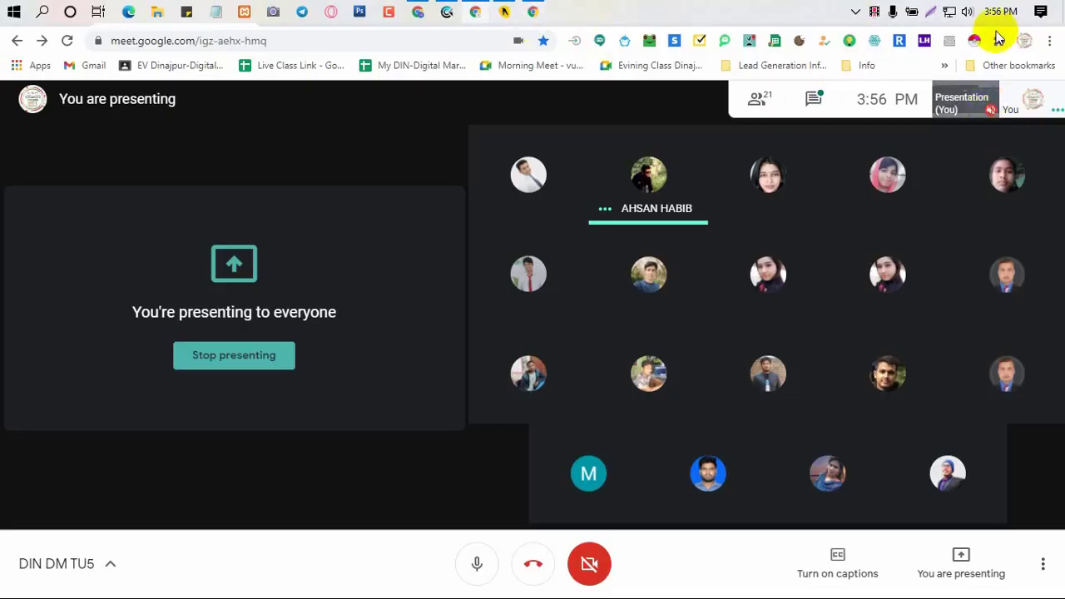
Open the exported aaa.xls from the desktop Lead folder in Excel and maximize the workbook window
key("super+d")
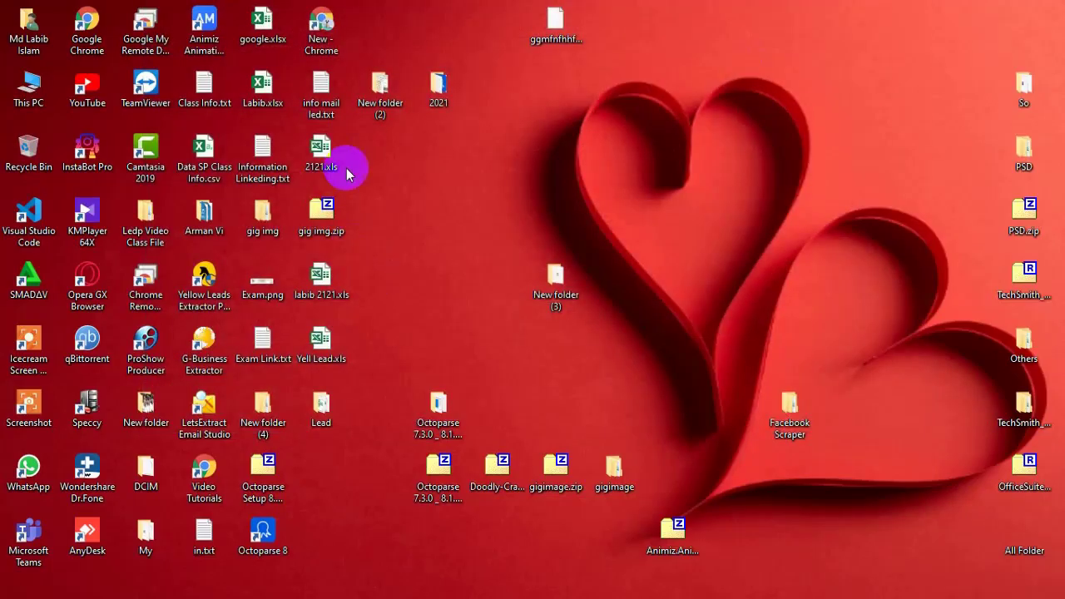
double_click(323, 406)
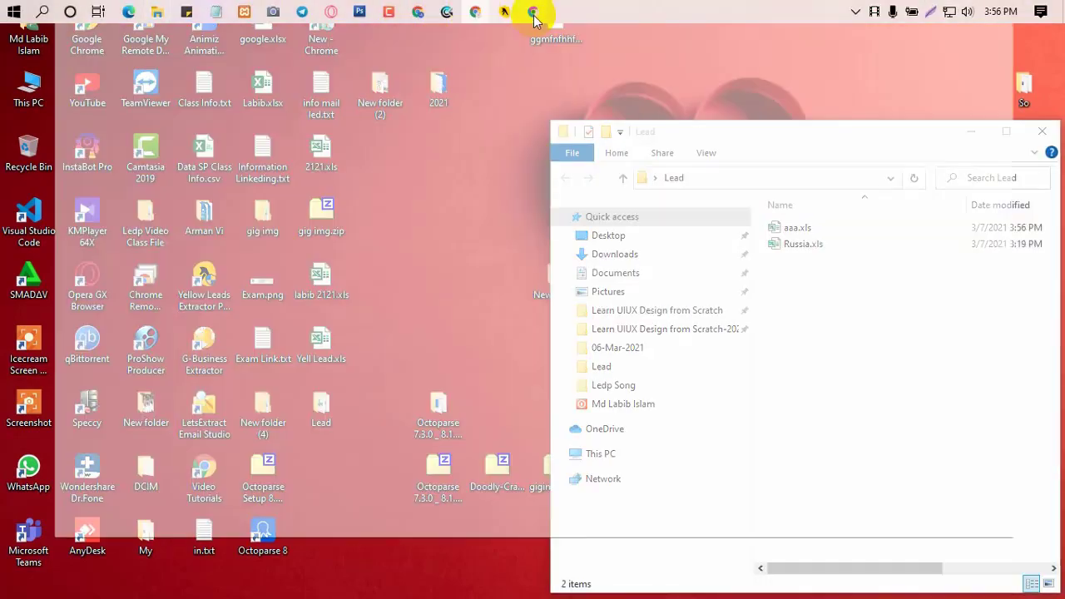
left_click(532, 12)
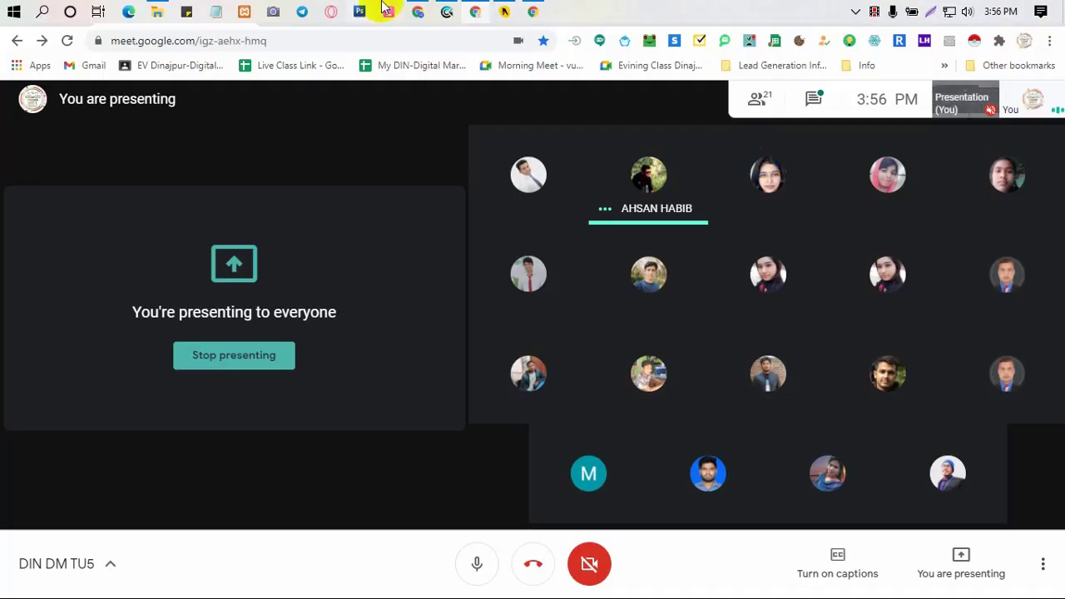
left_click(158, 12)
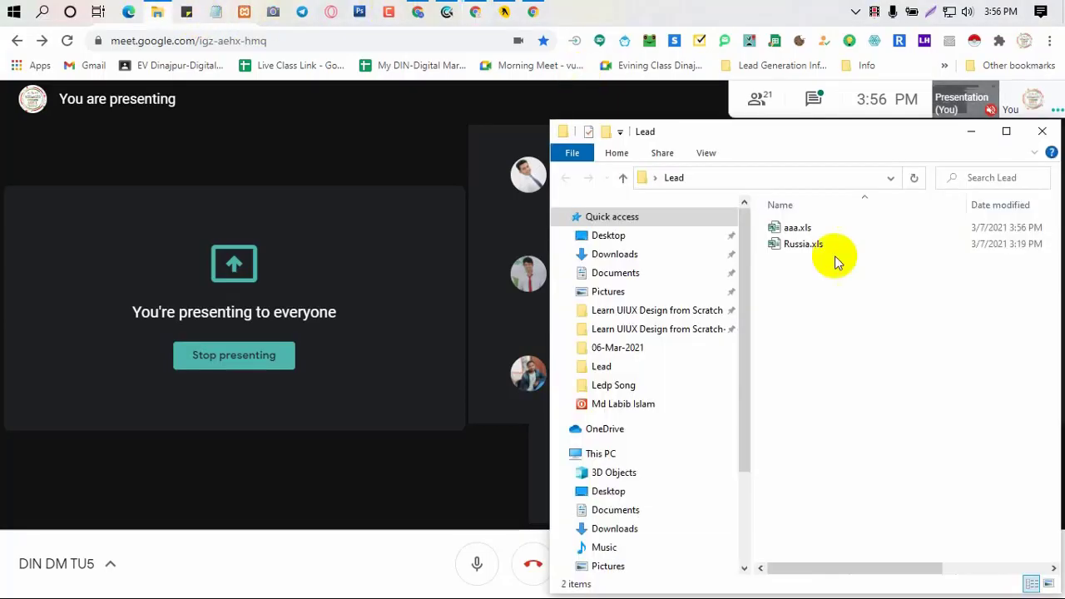
left_click(802, 227)
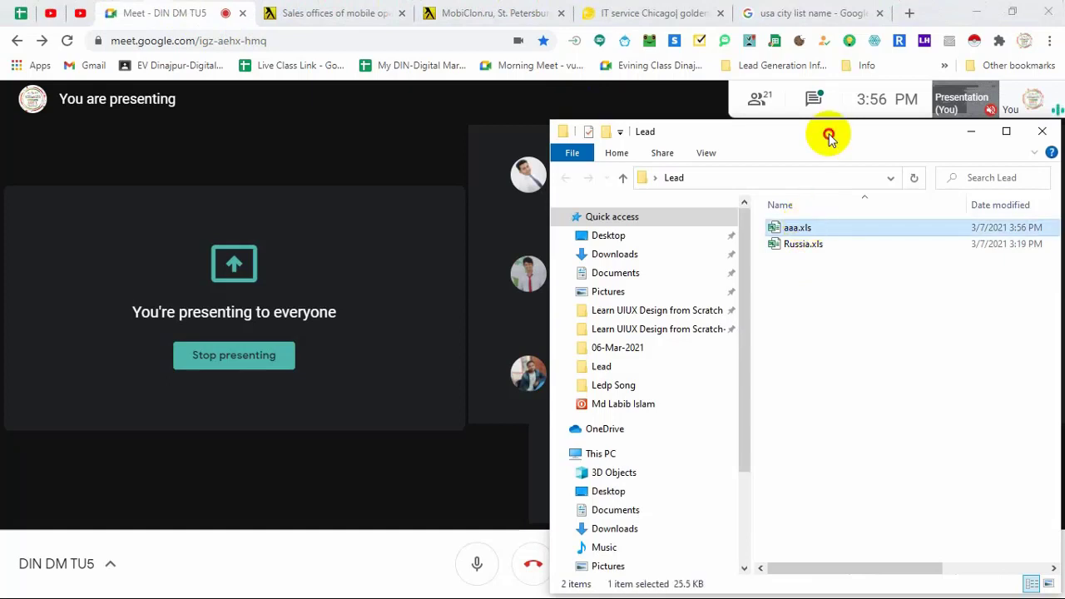
left_click_drag(827, 135, 435, 64)
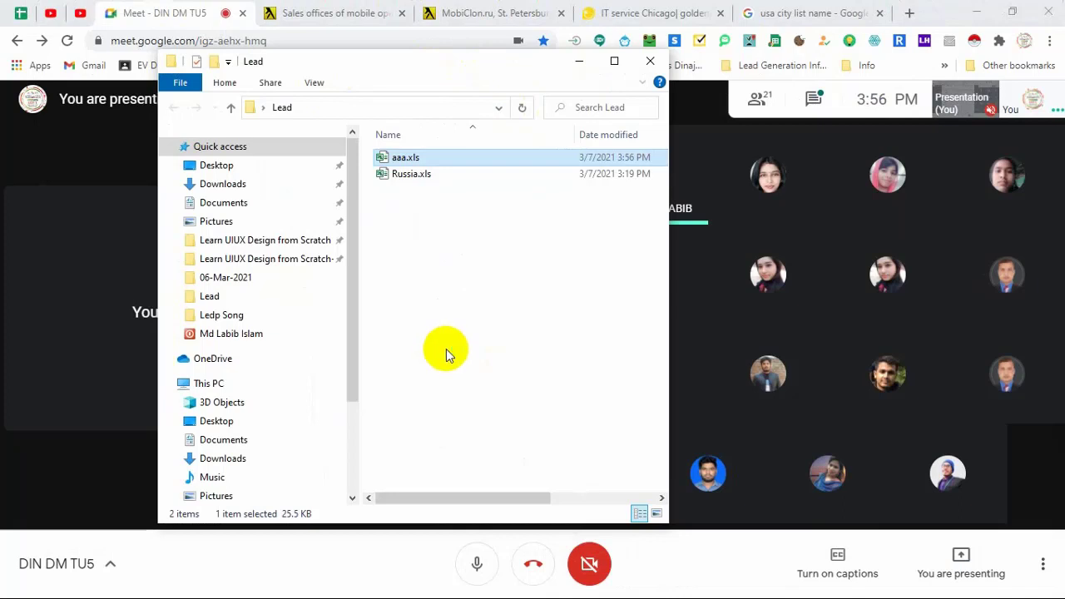
key("Return")
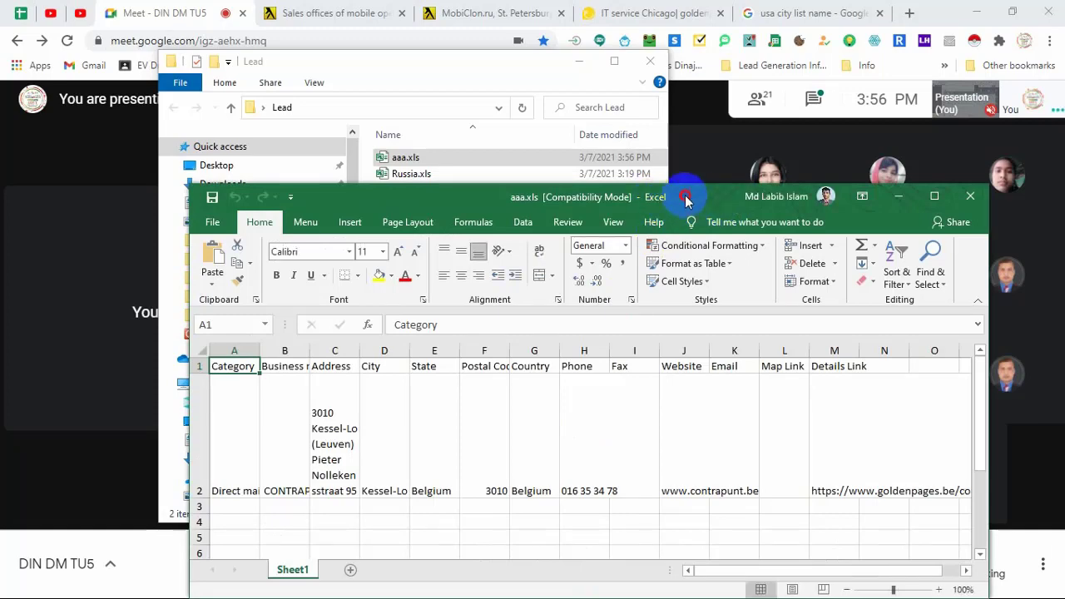
double_click(684, 199)
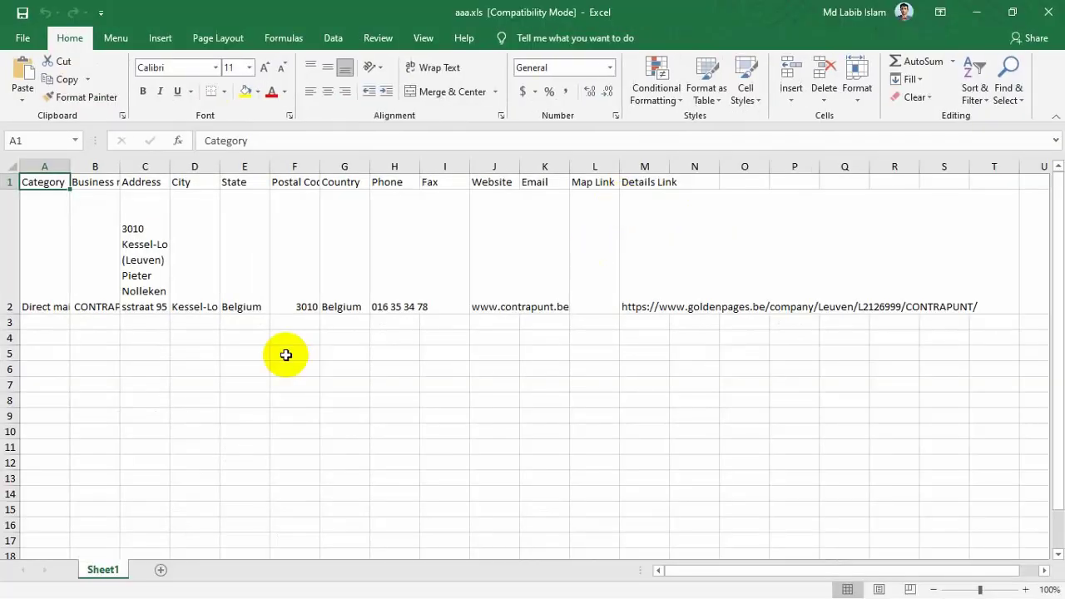
Look through the exported sheet and turn off text wrapping for all its cells
scroll(286, 356, "down", 5)
scroll(286, 355, "up", 5)
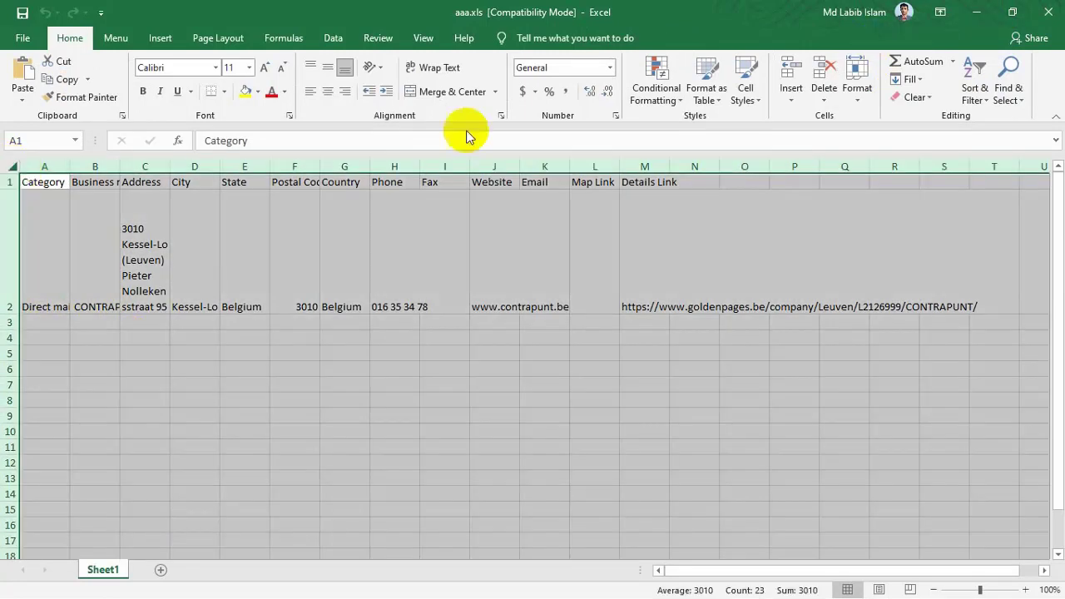
left_click(446, 67)
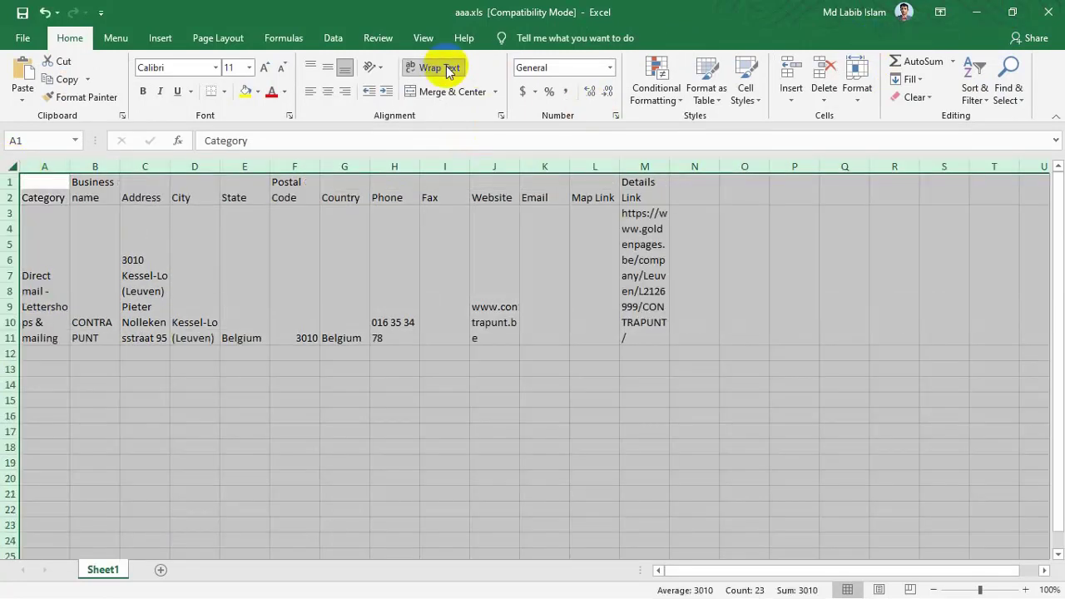
left_click(445, 68)
left_click(529, 366)
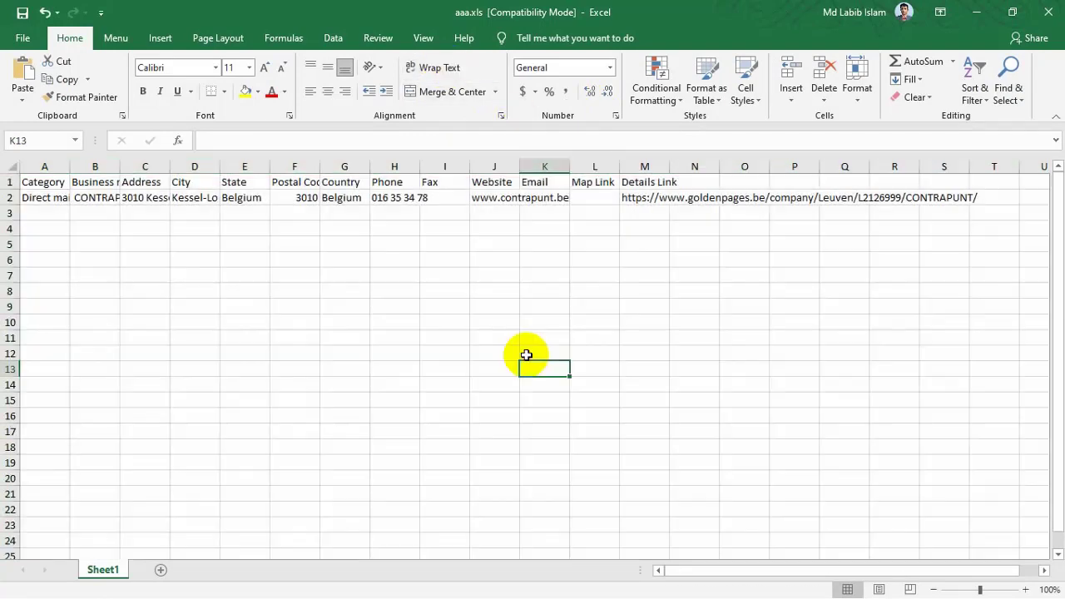
Close the aaa.xls workbook and return to the Google Meet call in Chrome
left_click(1047, 12)
left_click(537, 323)
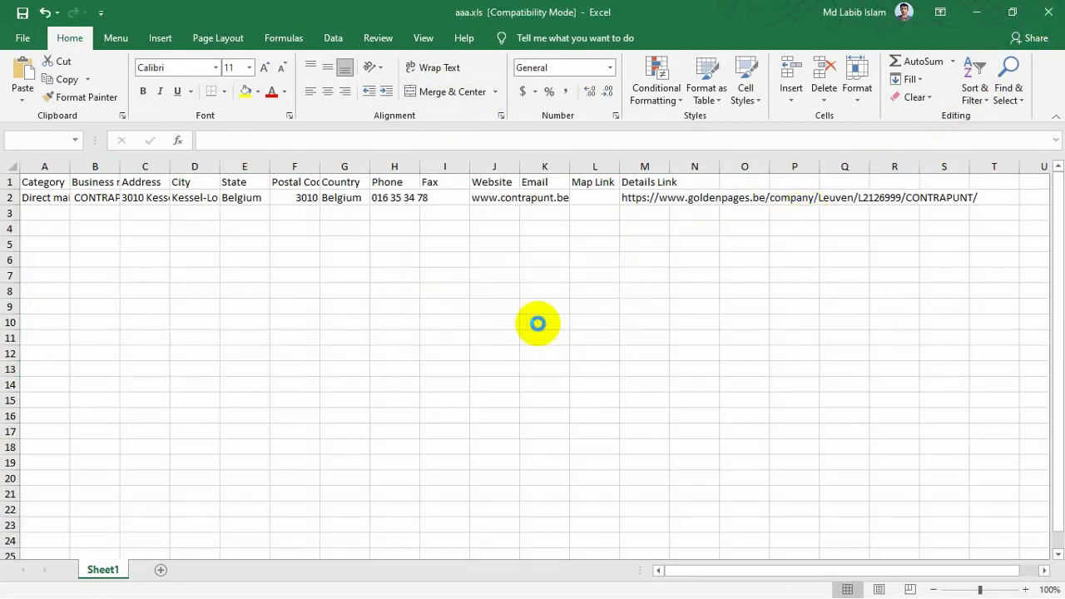
left_click(125, 291)
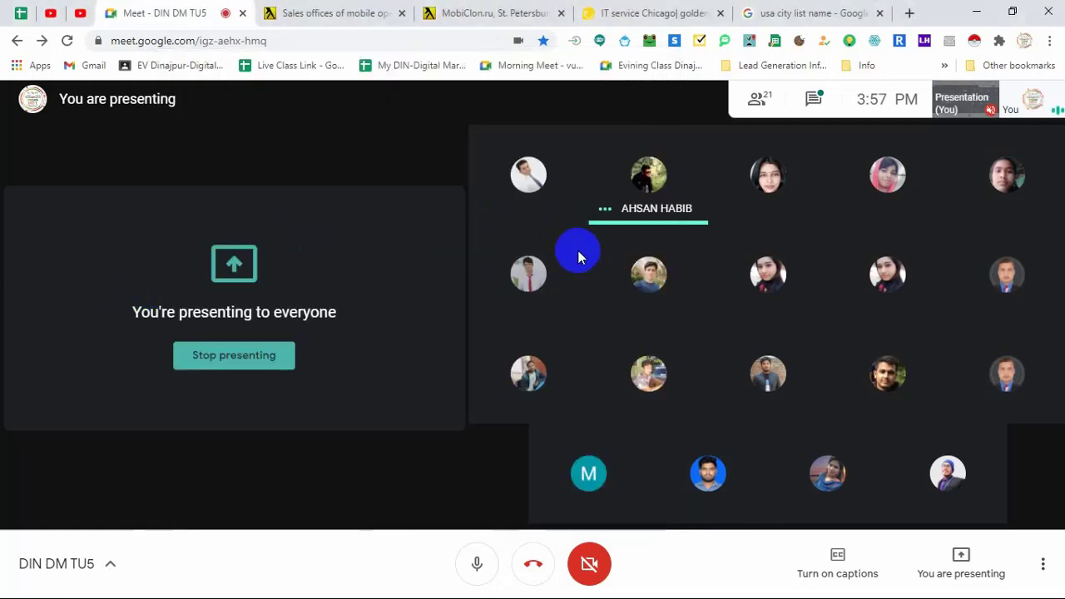
Switch to Yellow Leads Extractor, select all listed leads and export them to the Lead folder as the Excel file 111
mouse_move(551, 5)
left_click(505, 12)
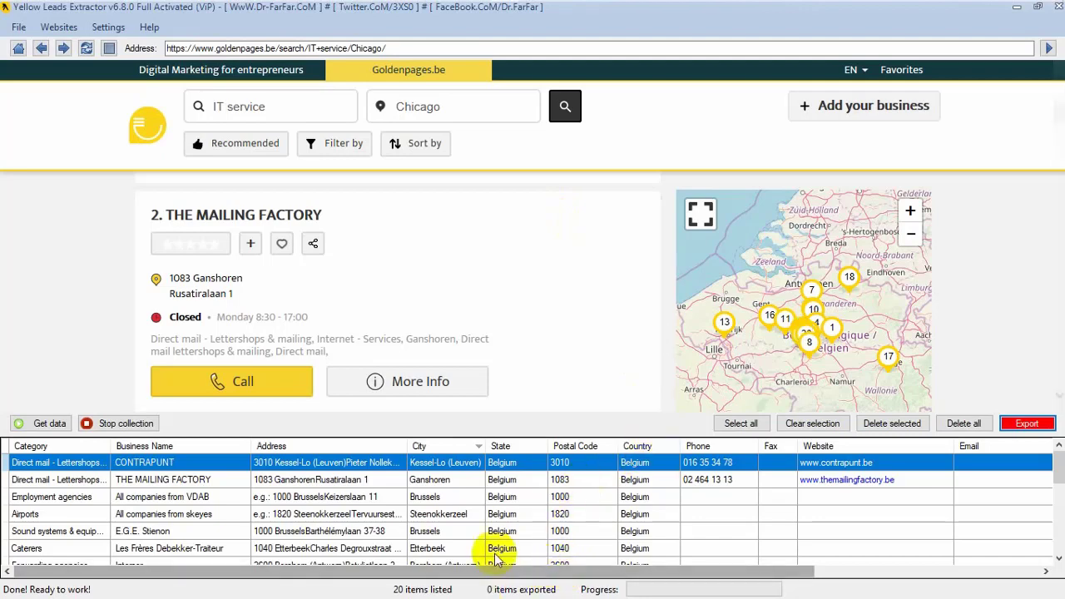
left_click(738, 424)
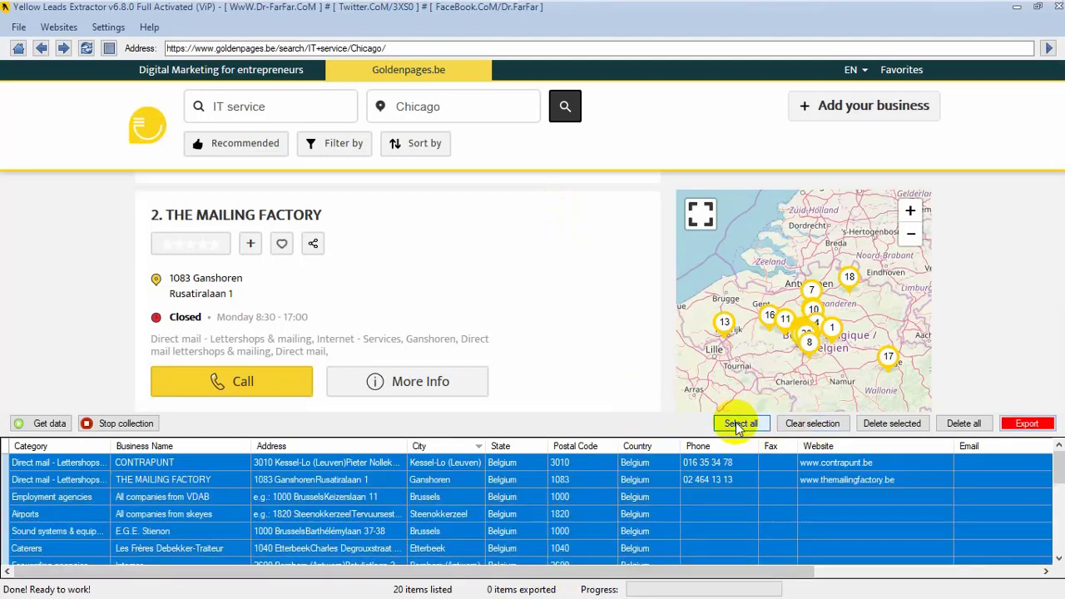
scroll(703, 511, "down", 5)
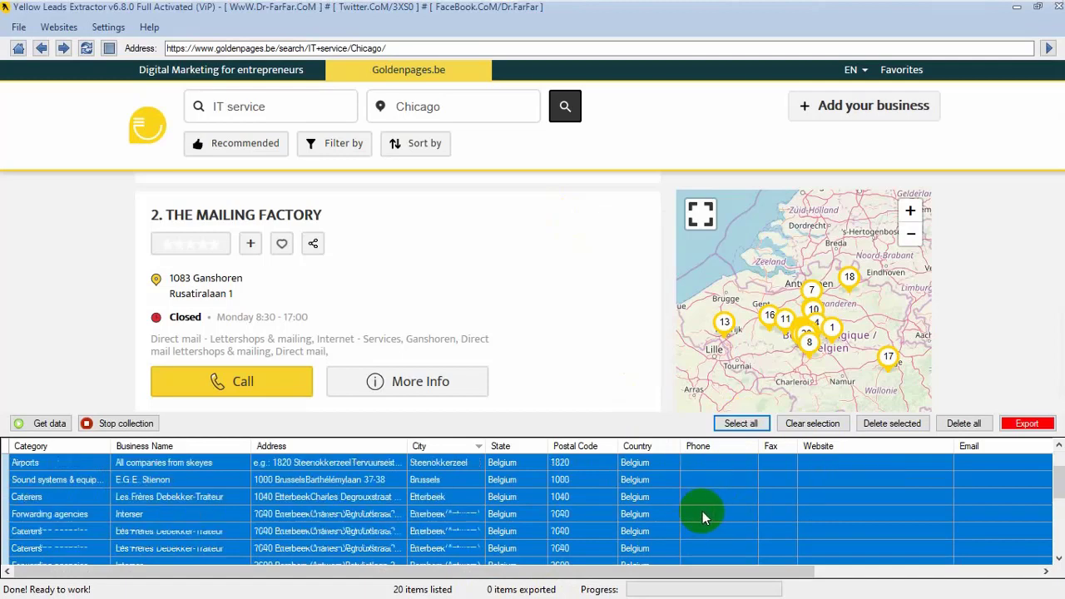
scroll(703, 516, "up", 5)
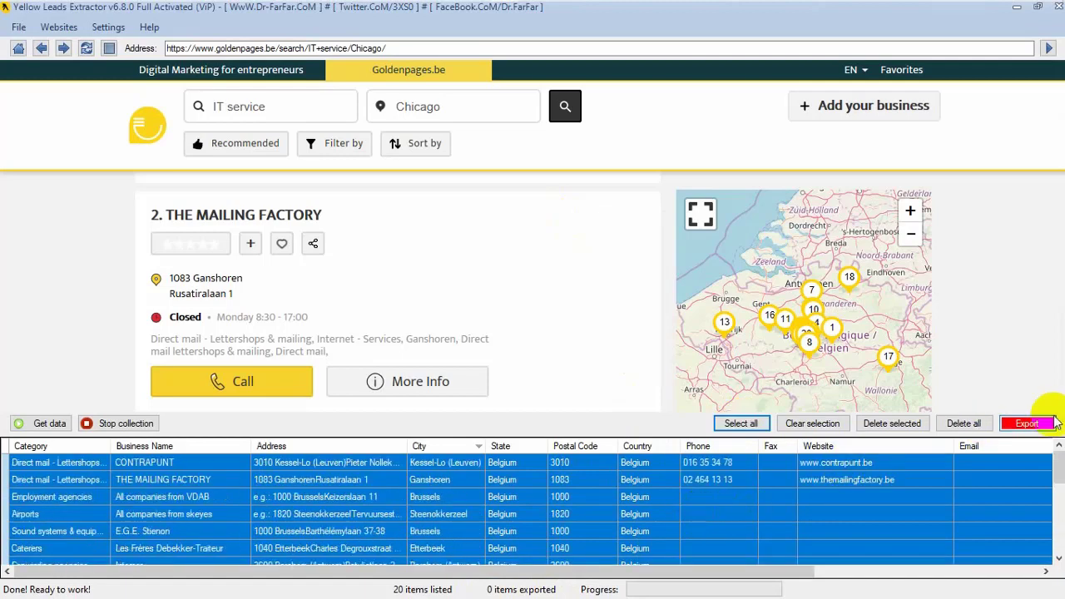
left_click(1028, 423)
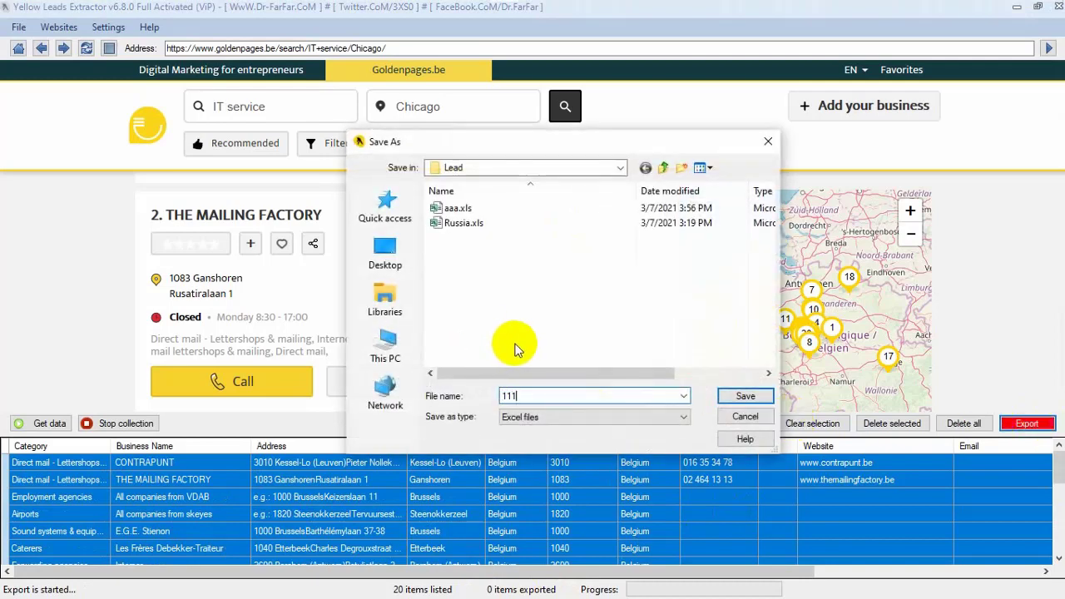
left_click(758, 397)
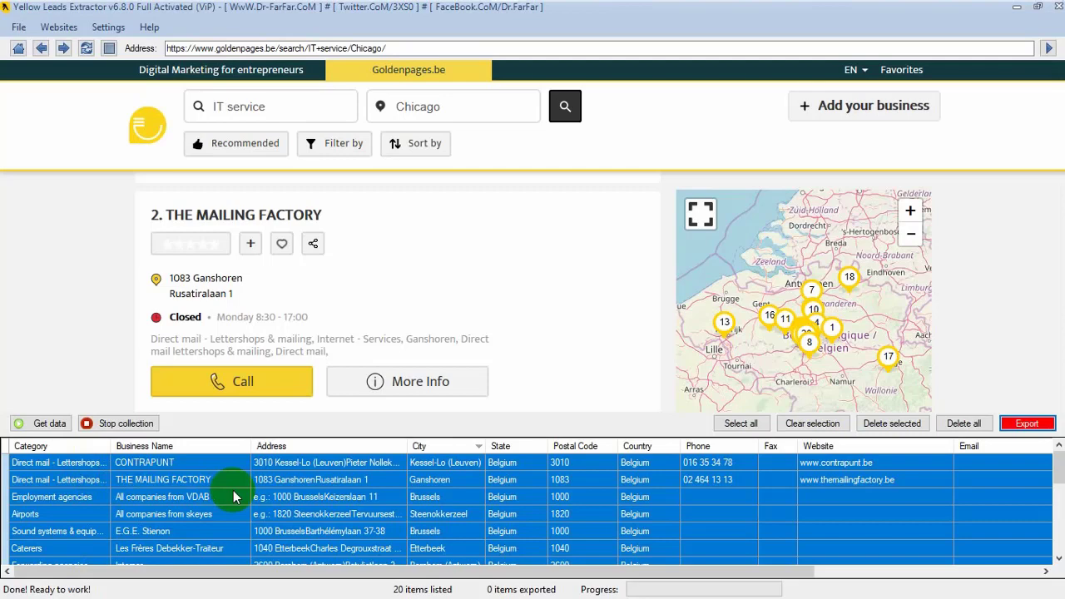
Open the exported 111.xls from the Lead folder in Excel and look through its rows
left_click(159, 13)
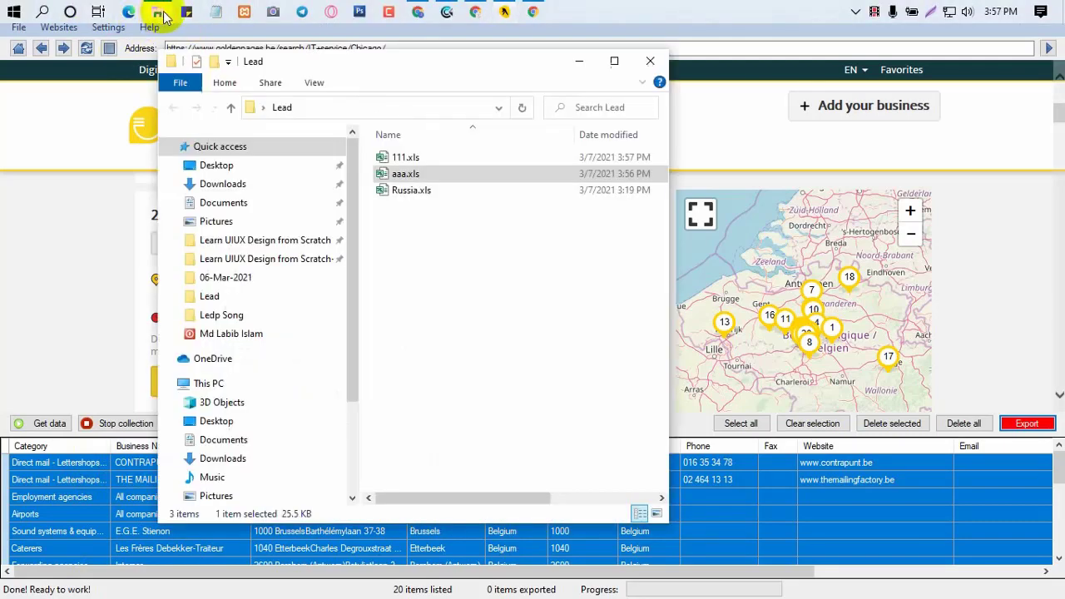
left_click(419, 158)
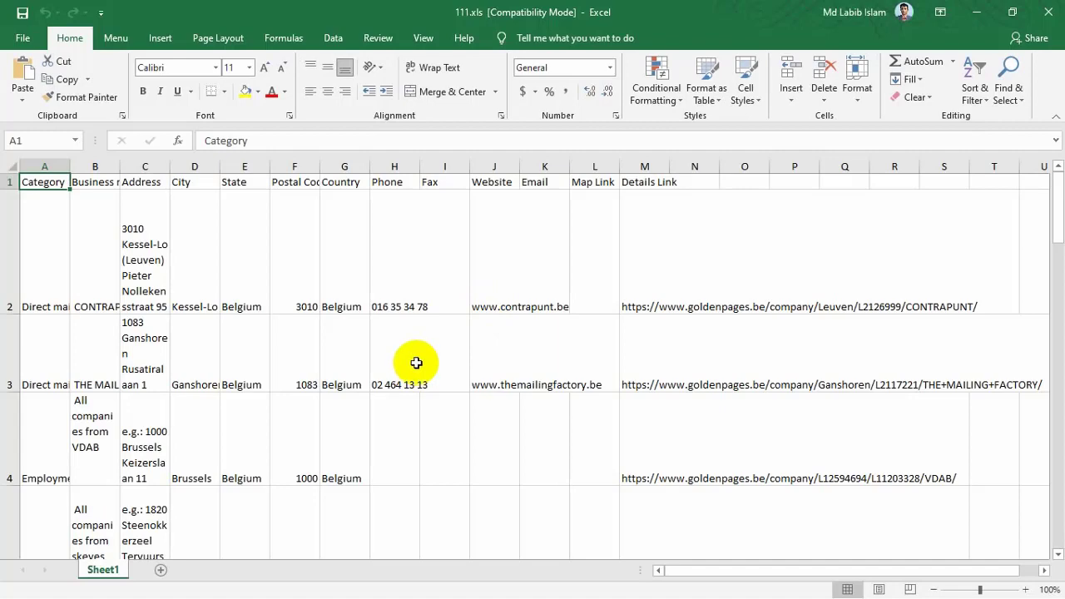
scroll(416, 362, "down", 12)
scroll(415, 363, "up", 12)
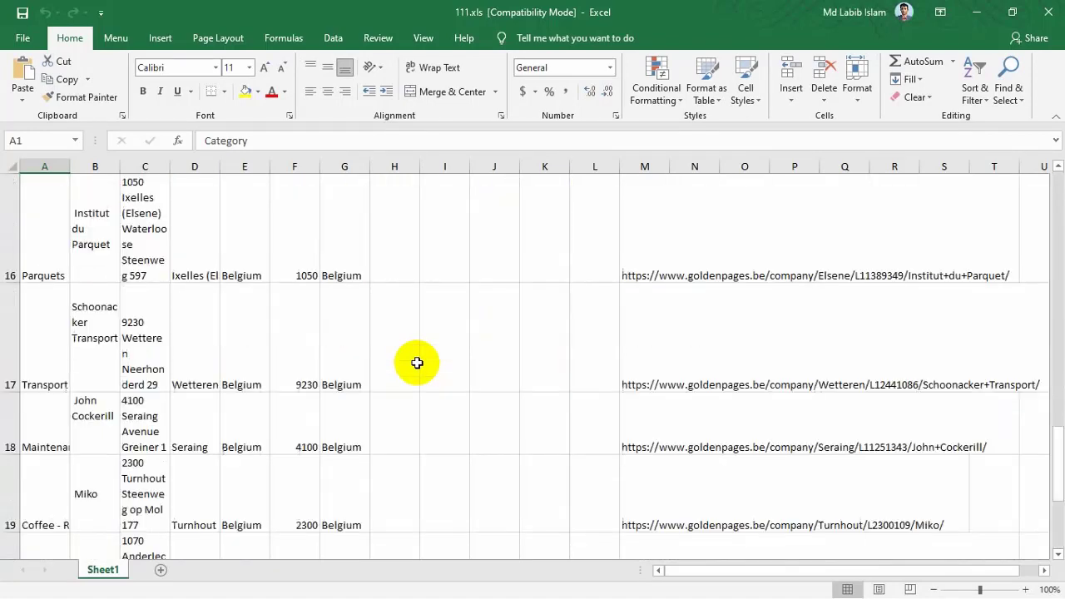
Turn off text wrapping for all cells of the 111.xls sheet and review the compacted lead rows
left_click(13, 163)
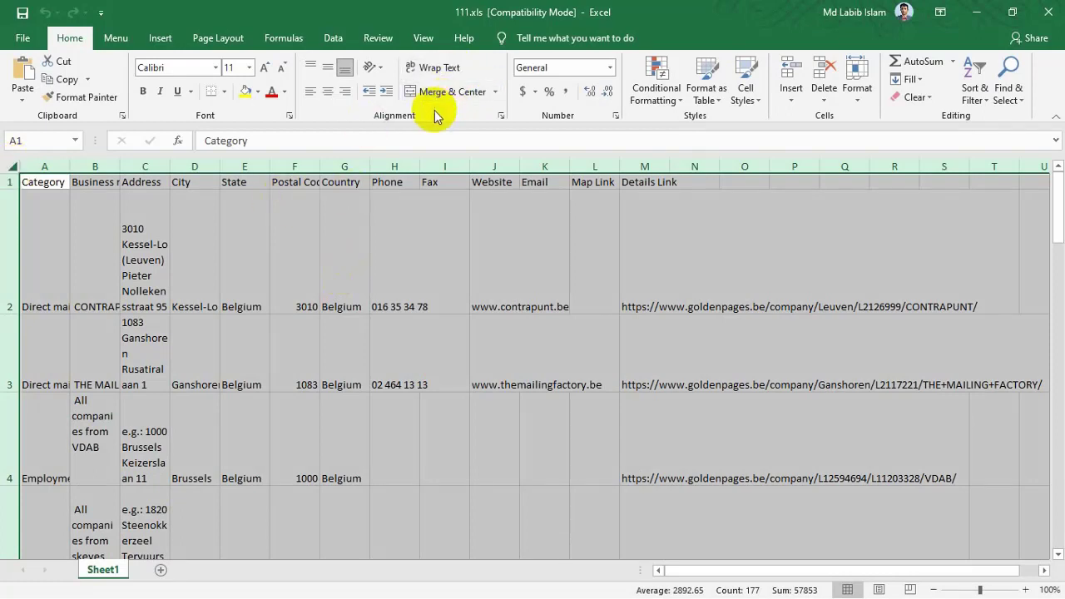
left_click(445, 68)
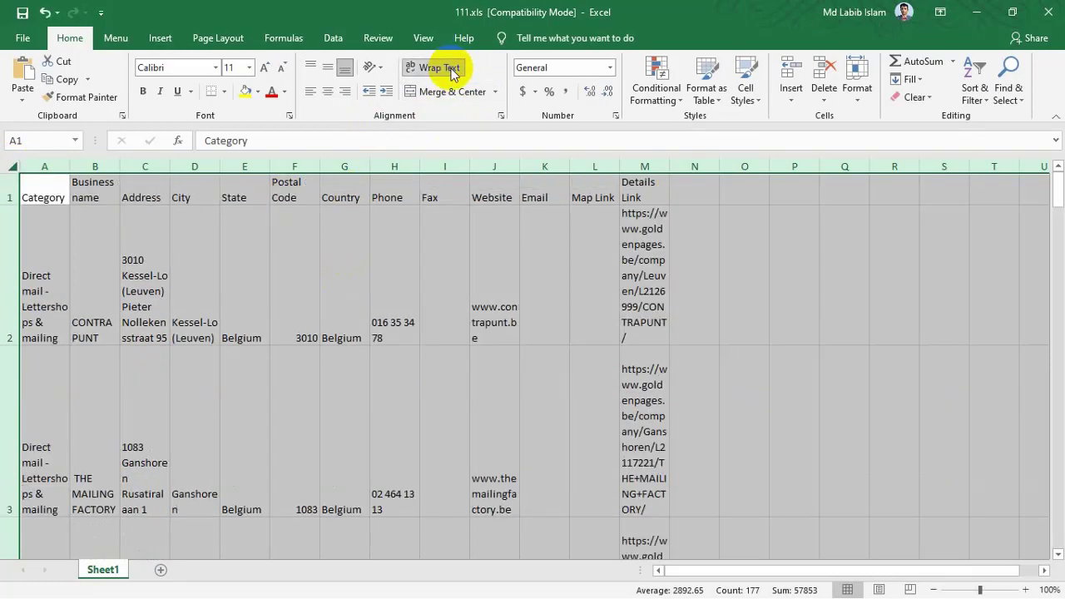
left_click(450, 70)
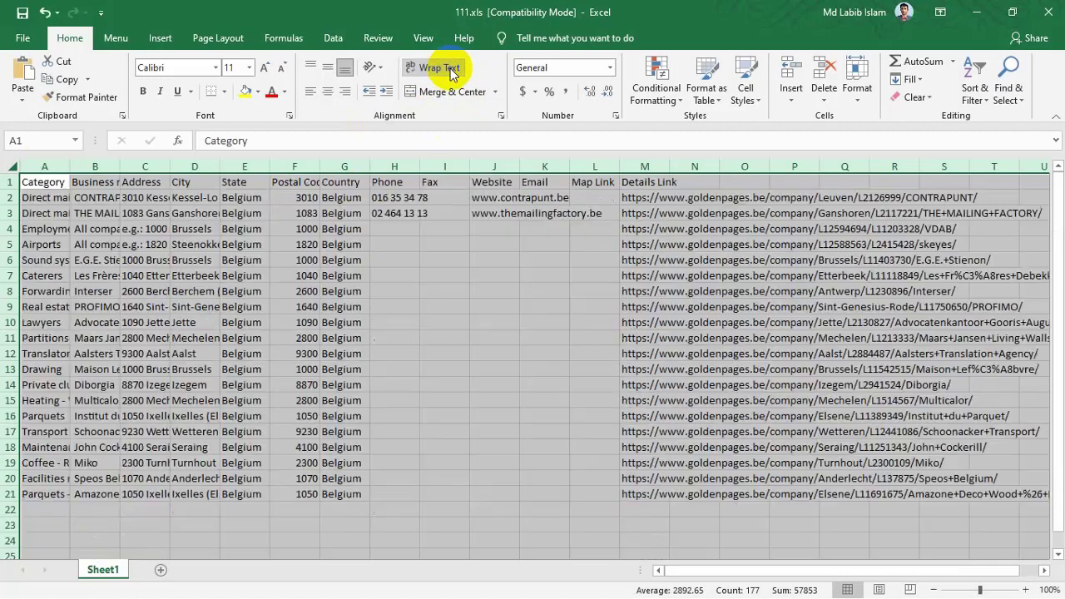
left_click(439, 358)
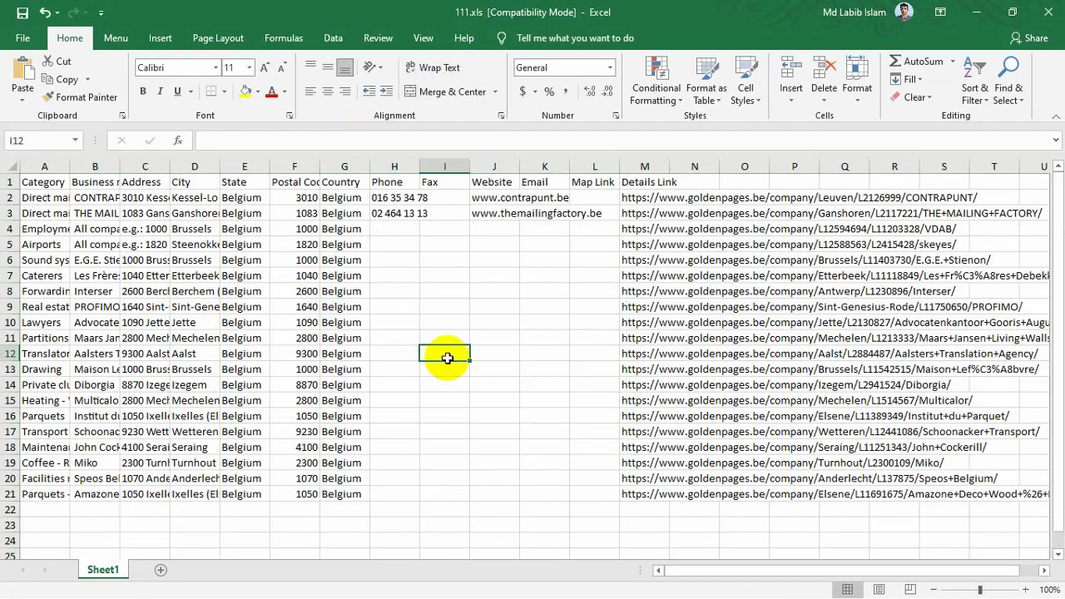
scroll(446, 355, "down", 2)
scroll(446, 354, "up", 1)
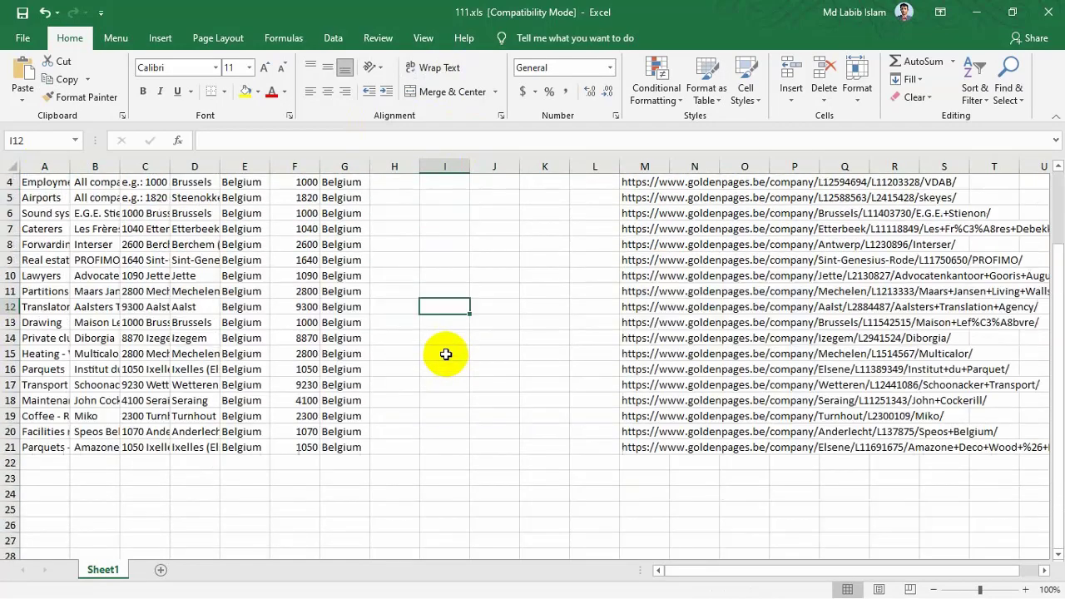
scroll(445, 354, "up", 1)
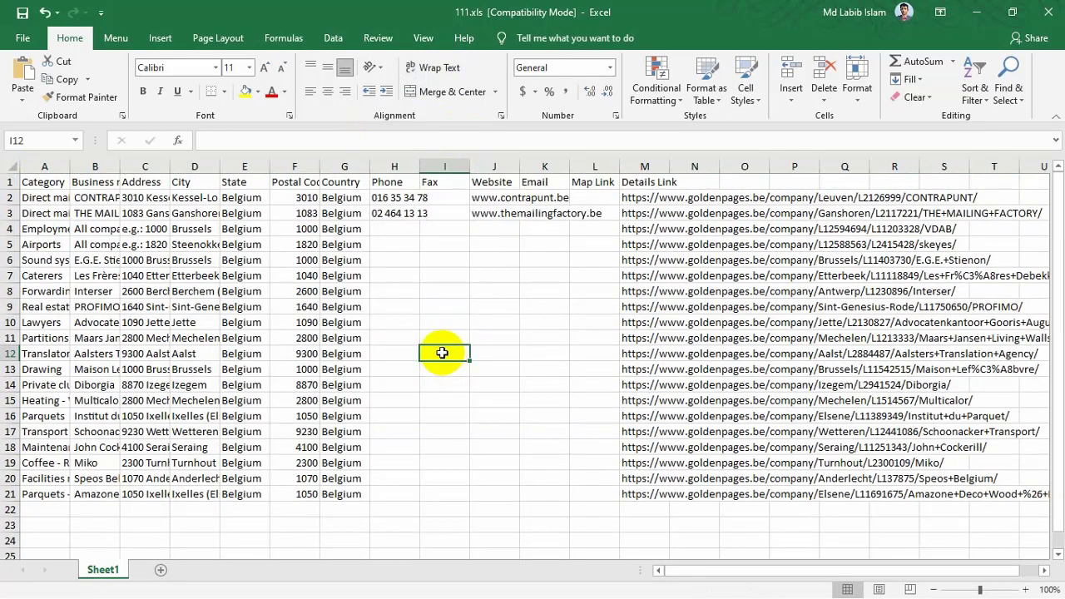
scroll(441, 352, "down", 4)
scroll(442, 353, "up", 4)
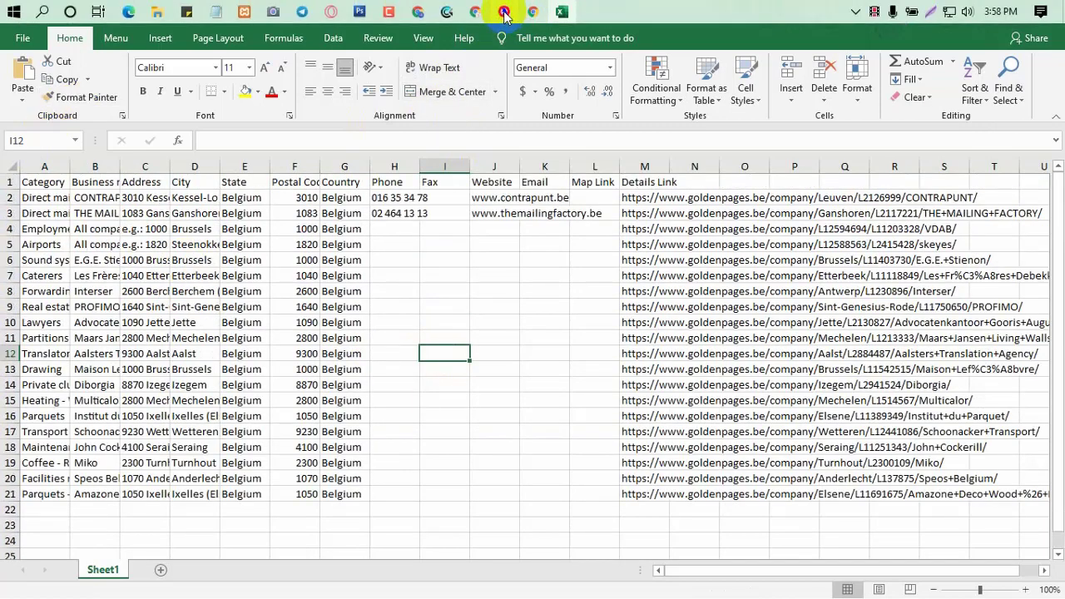
Skim the lead list in Yellow Leads Extractor and open Russia.xls from the Lead folder in Excel
left_click(504, 12)
scroll(541, 523, "down", 5)
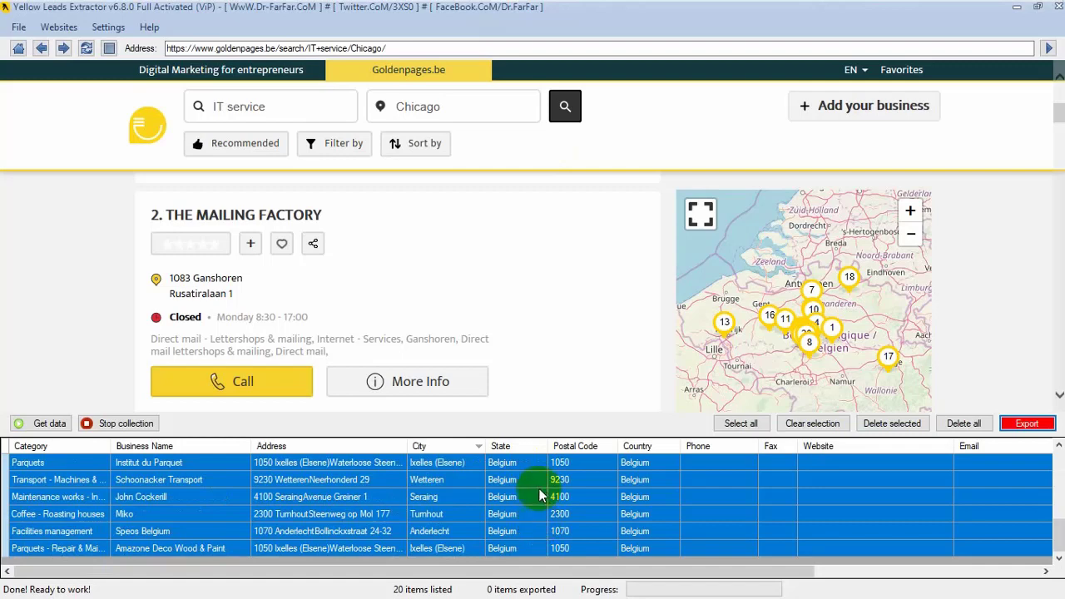
scroll(539, 496, "up", 5)
mouse_move(357, 10)
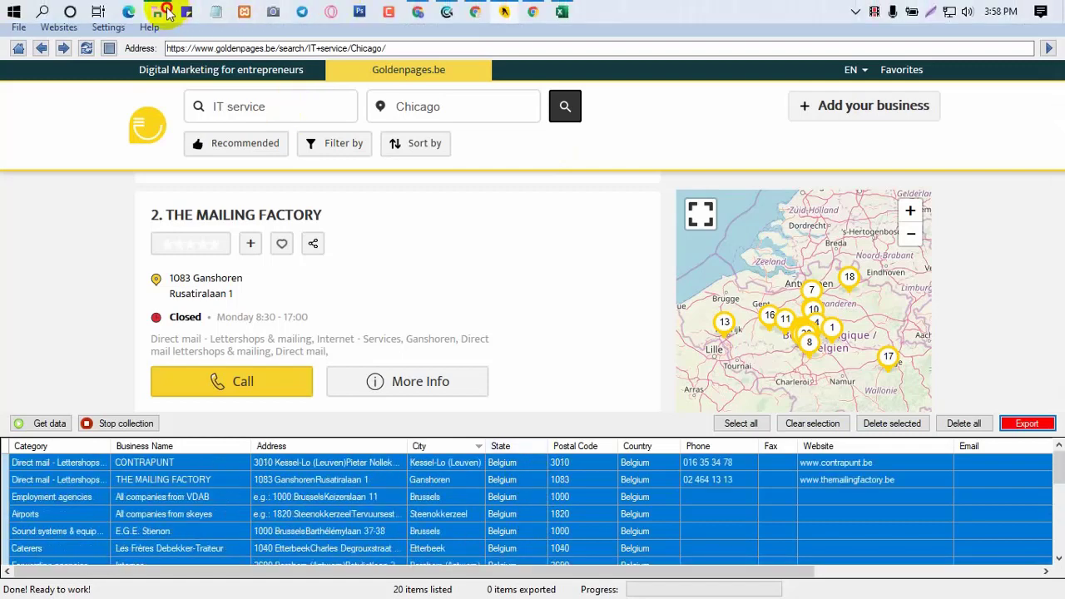
left_click(167, 12)
left_click(436, 191)
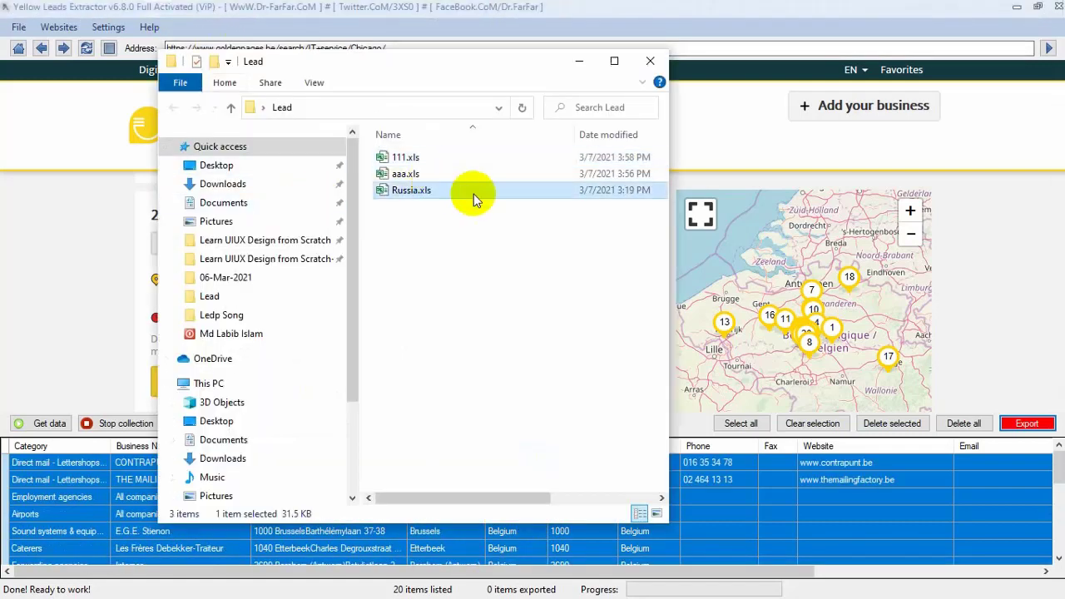
double_click(473, 194)
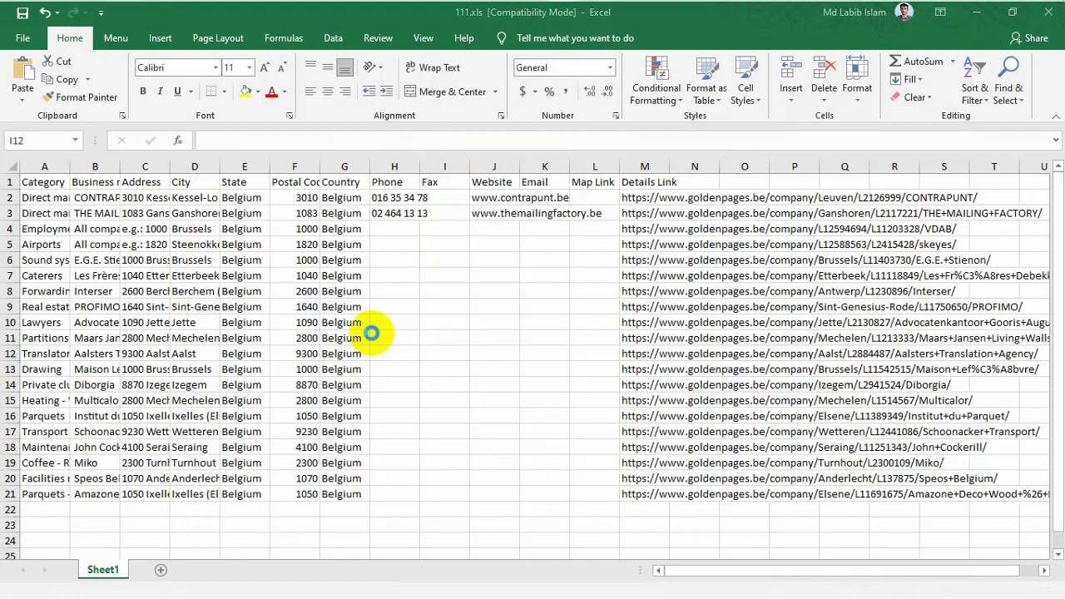
Copy all cells of the Russia.xls sheet and minimize that workbook to get back to 111.xls
scroll(366, 328, "down", 4)
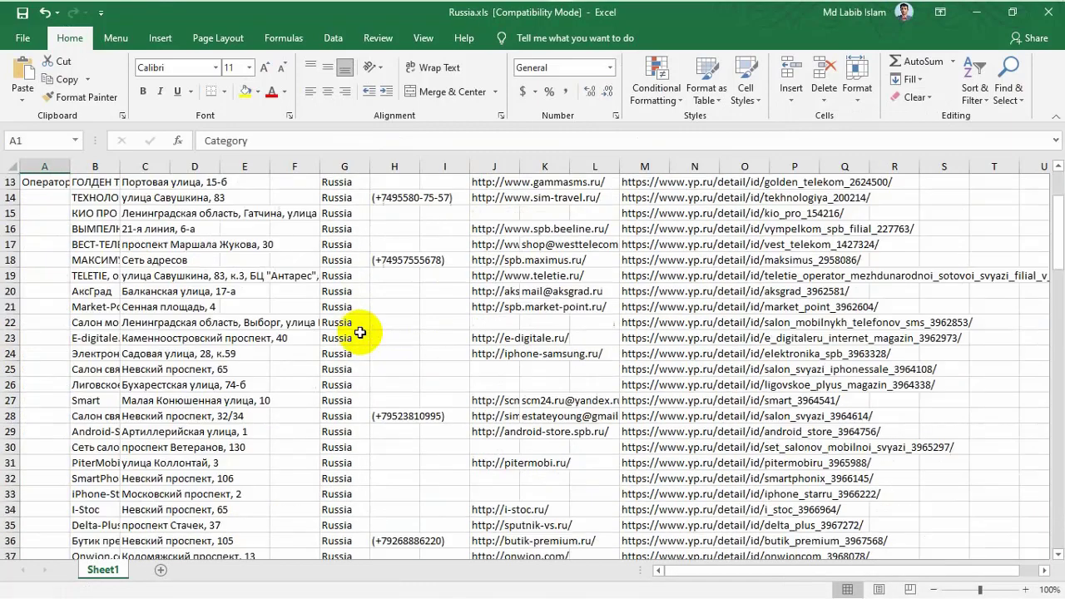
scroll(358, 331, "up", 4)
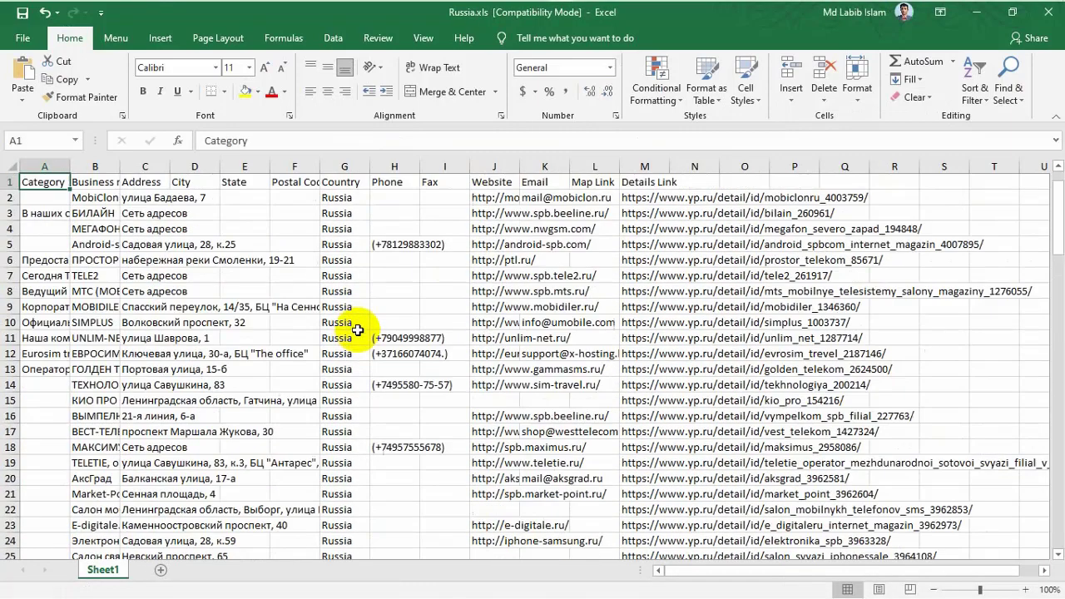
left_click(12, 162)
right_click(131, 215)
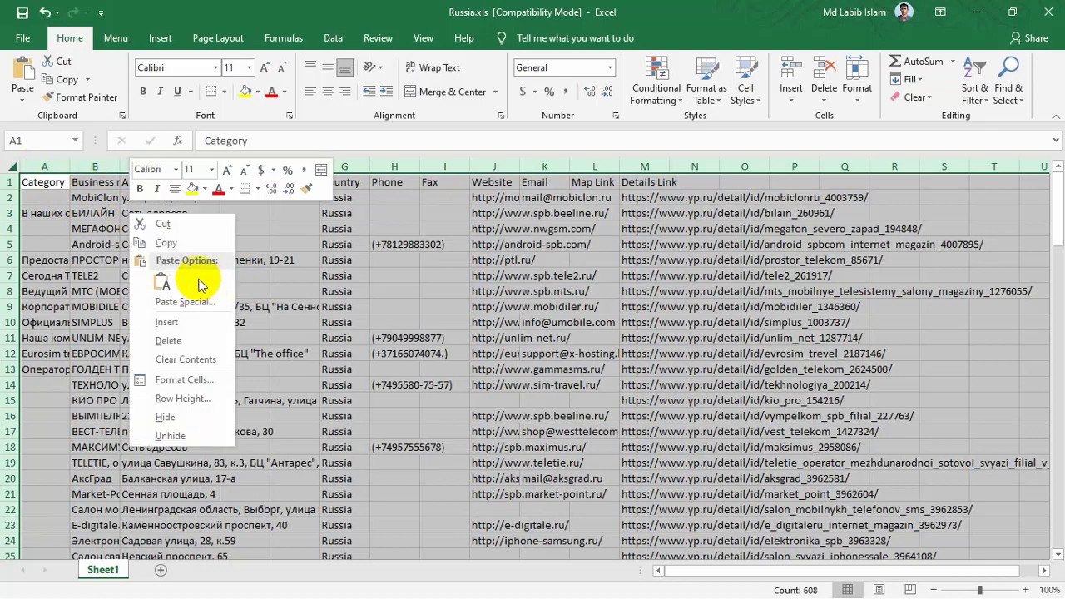
left_click(170, 241)
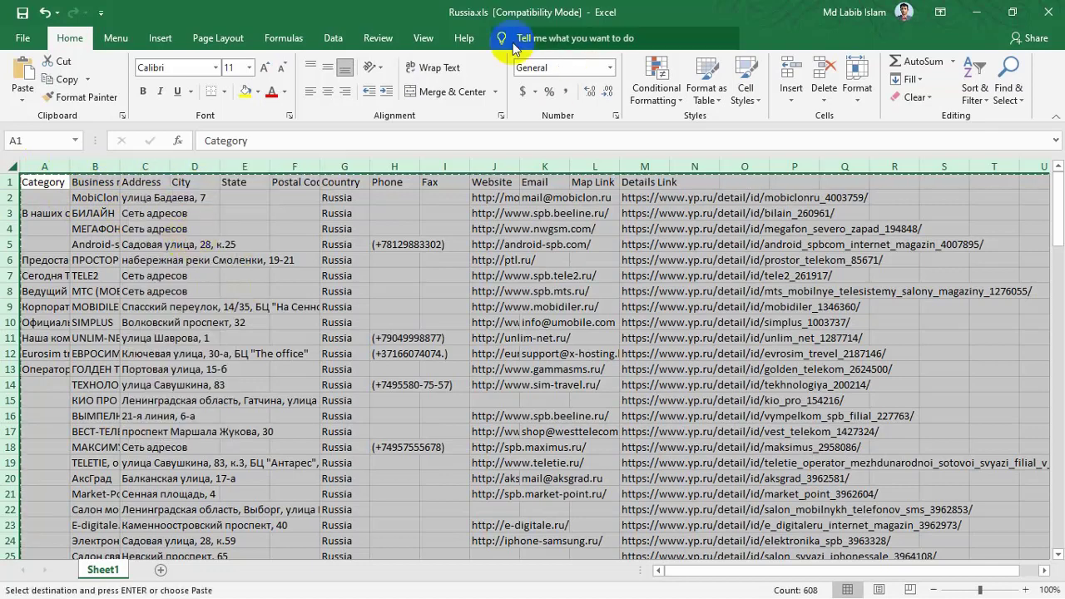
left_click(456, 39)
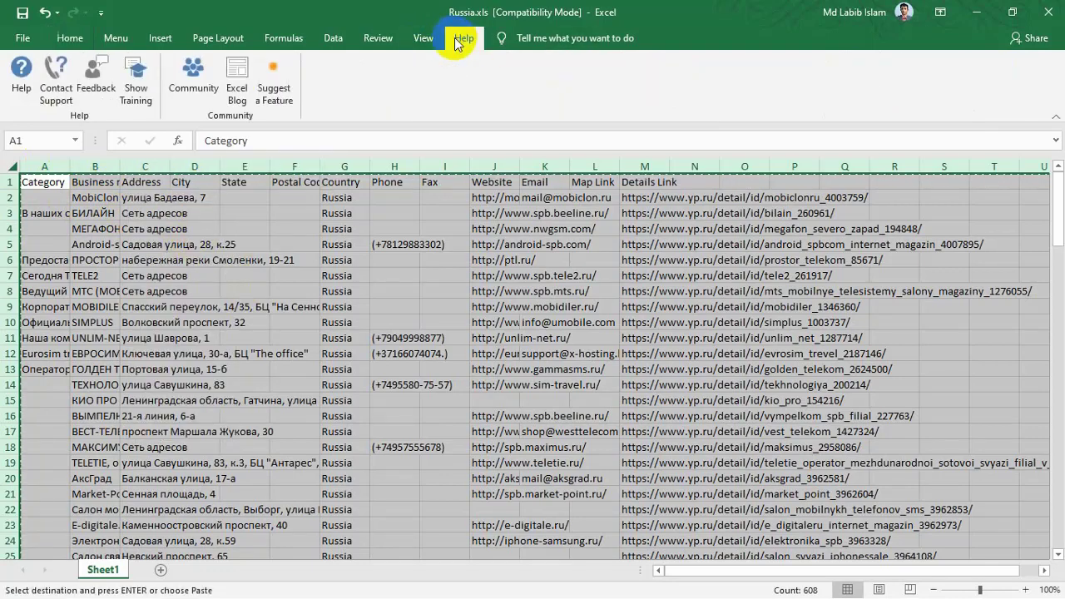
left_click(422, 42)
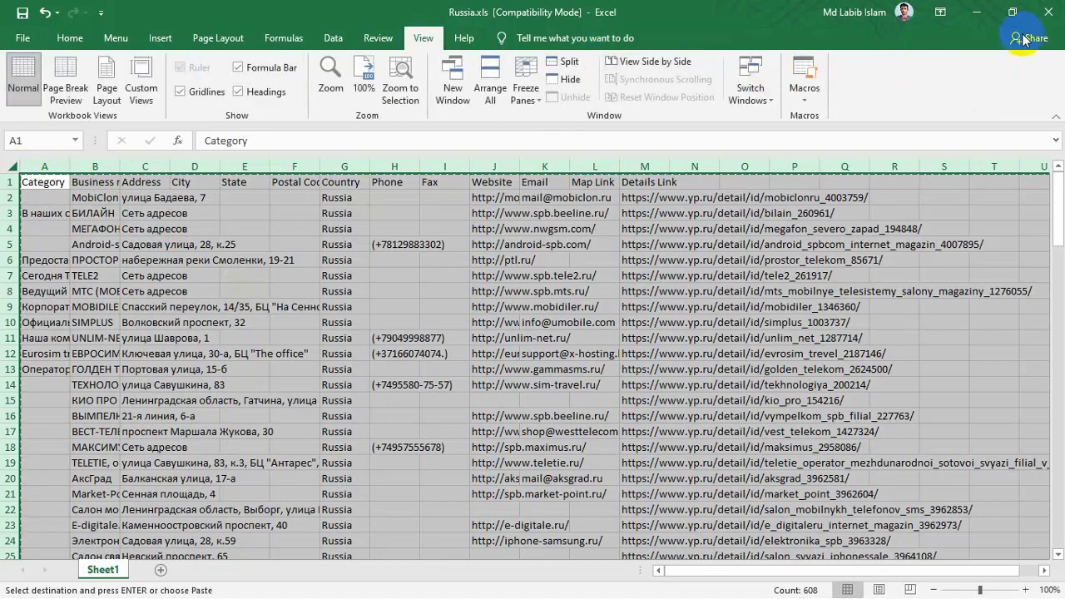
left_click(972, 17)
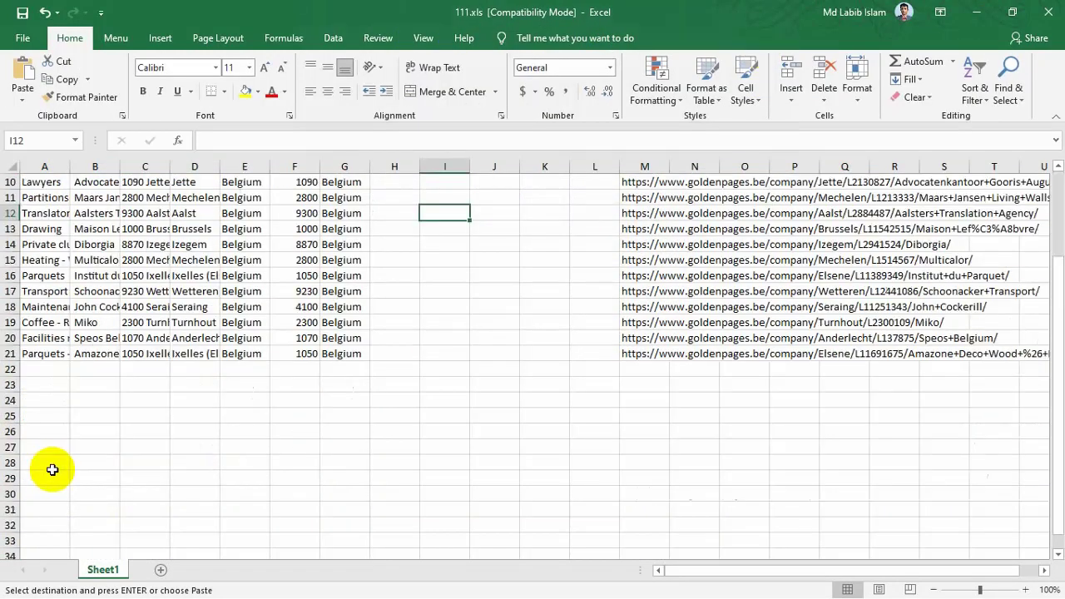
Try to paste the copied Russia.xls cells below the Belgian leads in 111.xls, starting at cell A25
scroll(51, 491, "down", 3)
left_click_drag(42, 370, 648, 406)
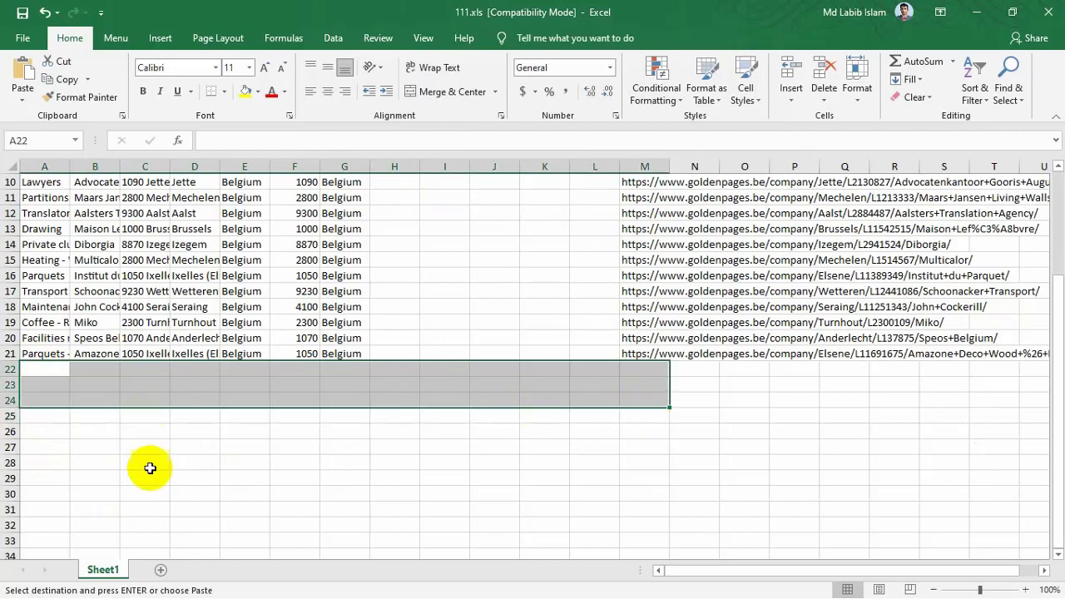
left_click_drag(148, 386, 485, 397)
scroll(276, 290, "up", 3)
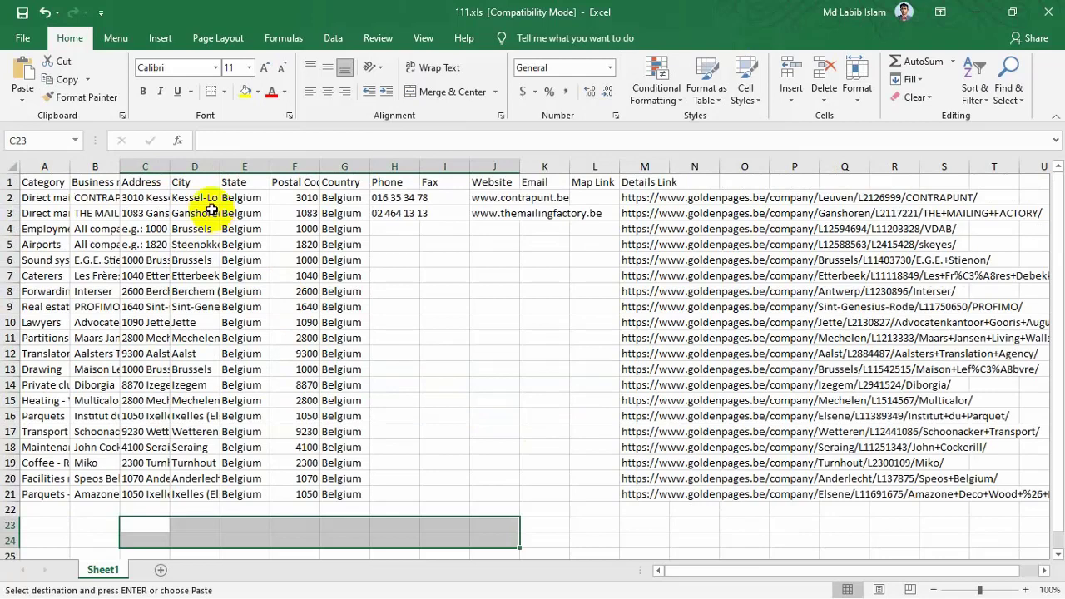
scroll(212, 210, "down", 4)
left_click(40, 369)
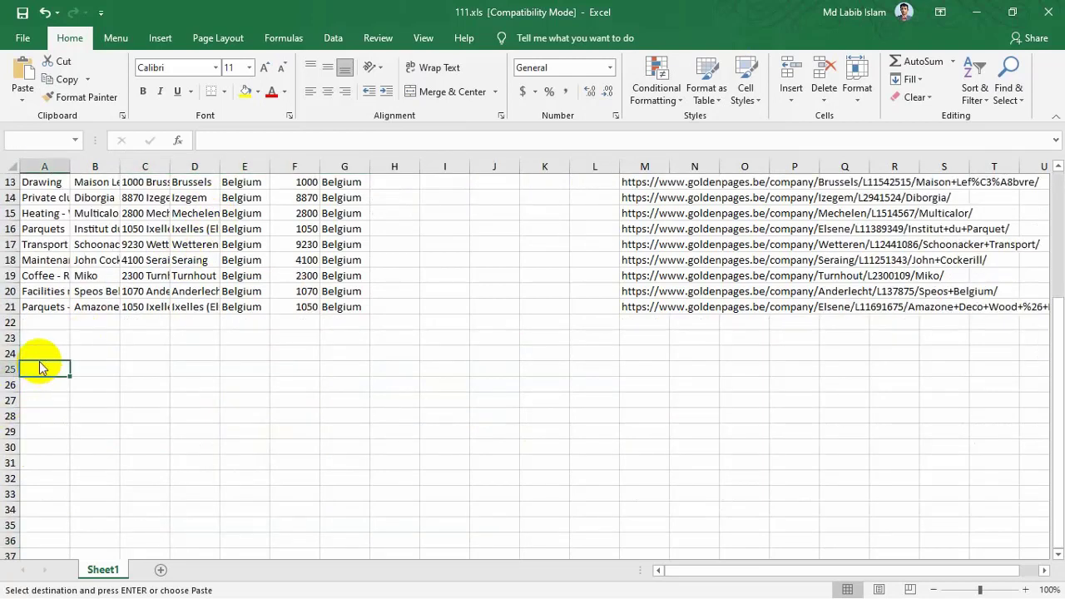
key("ctrl+v")
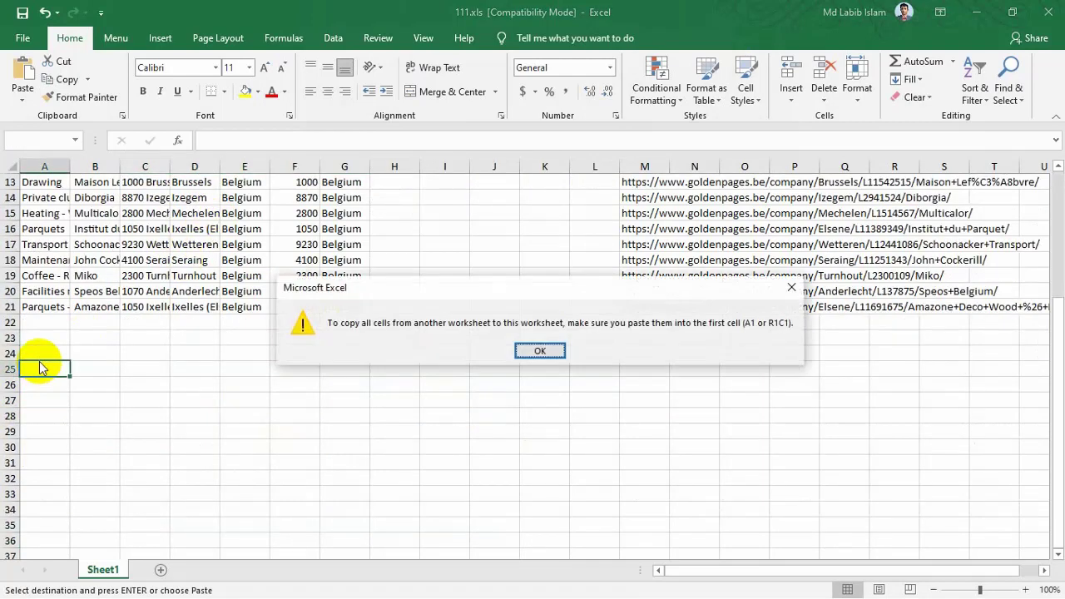
left_click(533, 352)
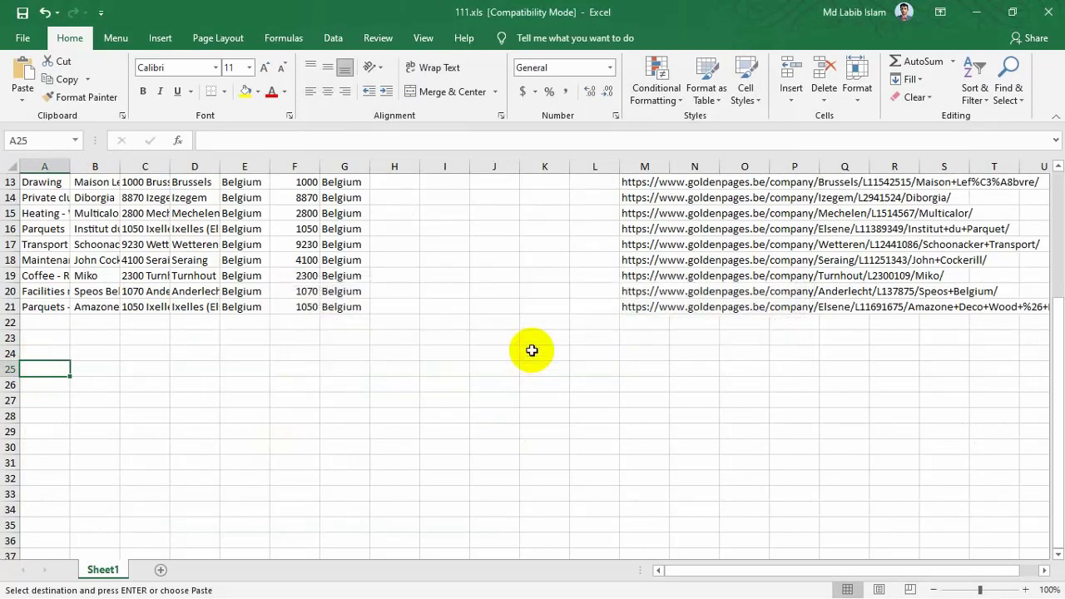
Switch to the Russia.xls workbook and delete columns L through Y, which hold the Map Link and Details Link data
mouse_move(359, 6)
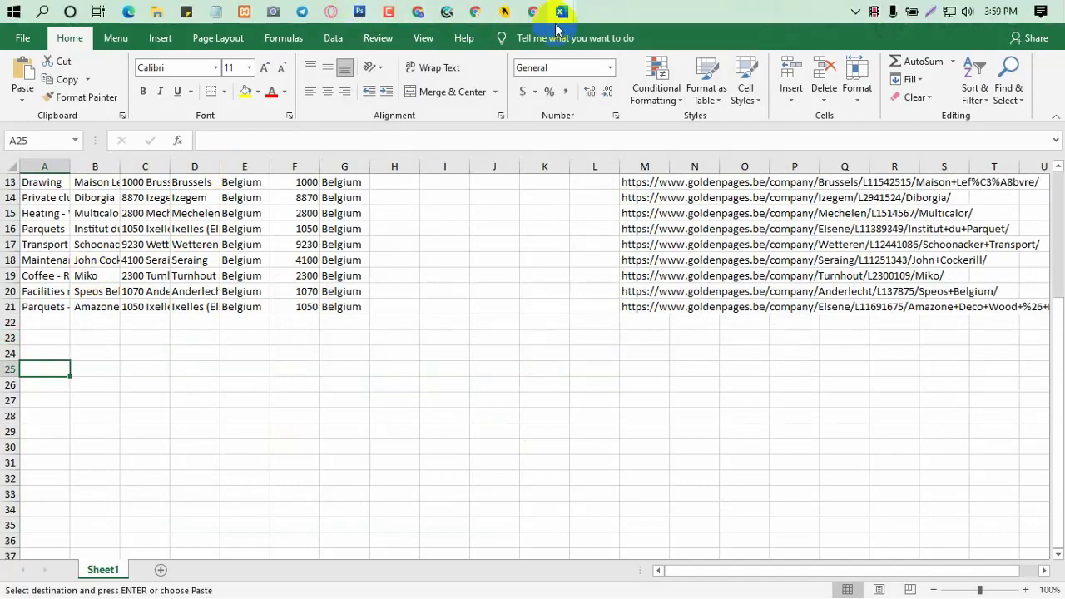
mouse_move(561, 11)
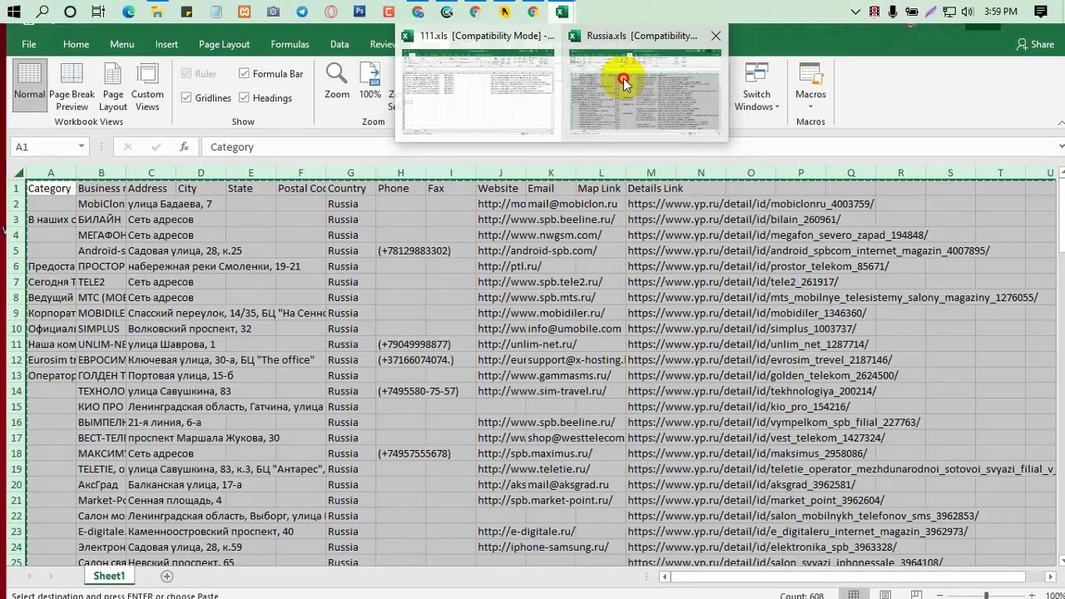
left_click(623, 78)
left_click(226, 274)
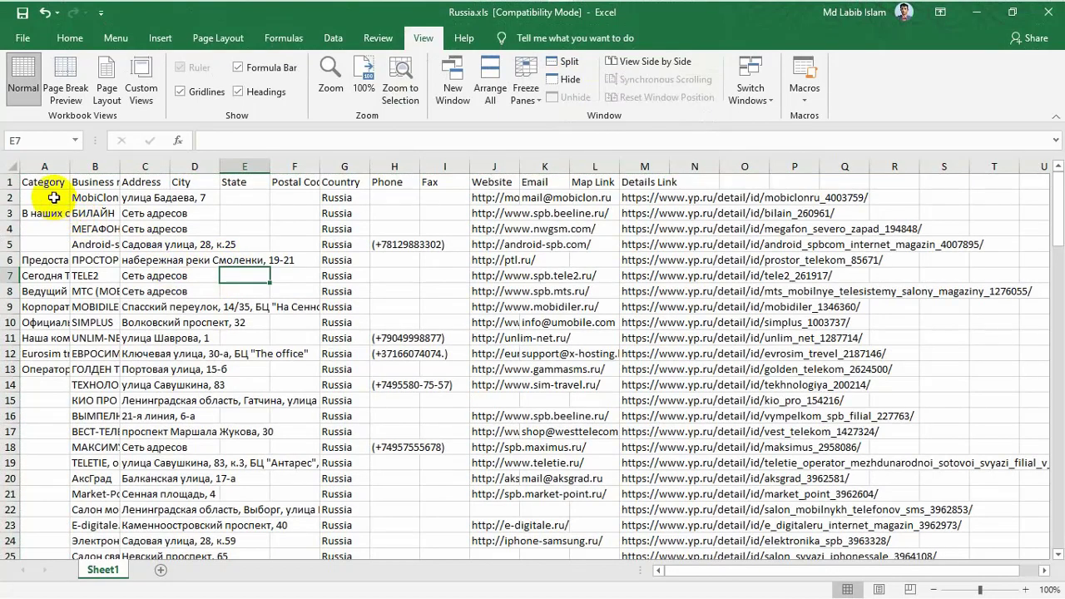
left_click_drag(43, 198, 885, 538)
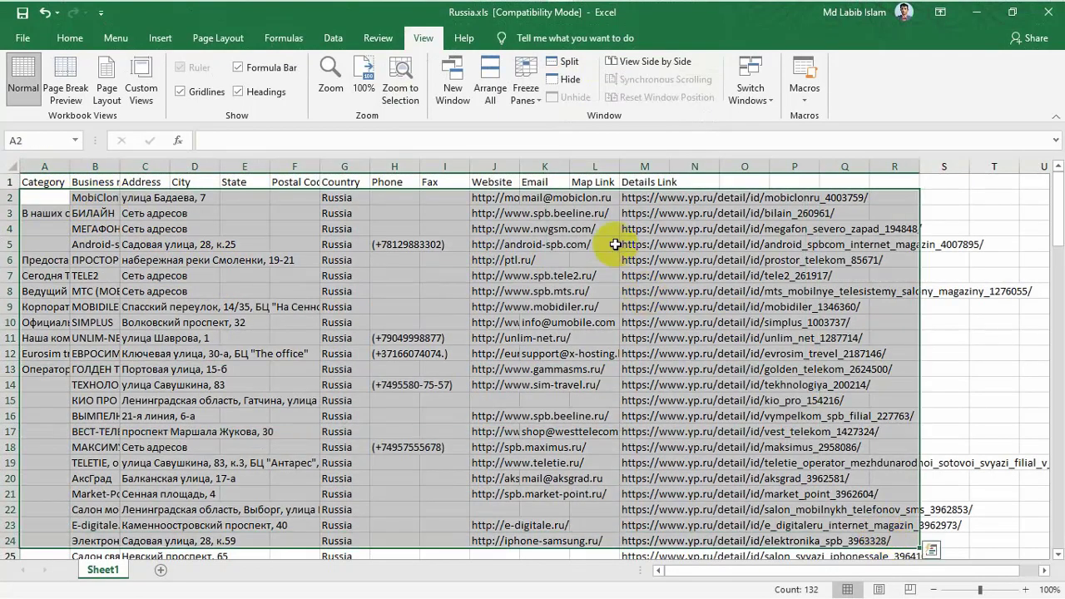
left_click(648, 162)
left_click_drag(596, 162, 948, 166)
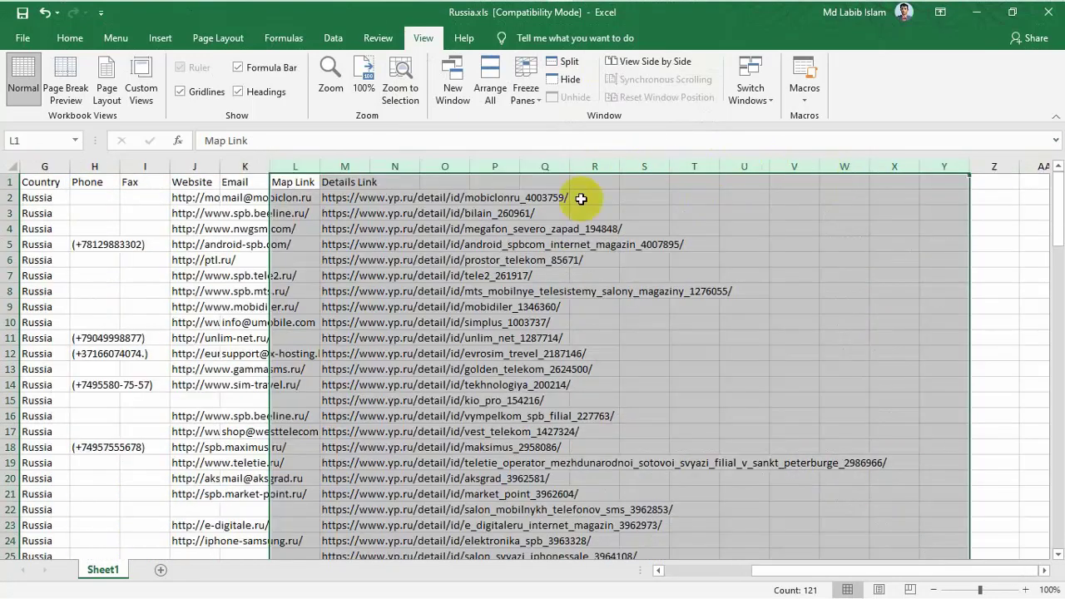
right_click(313, 170)
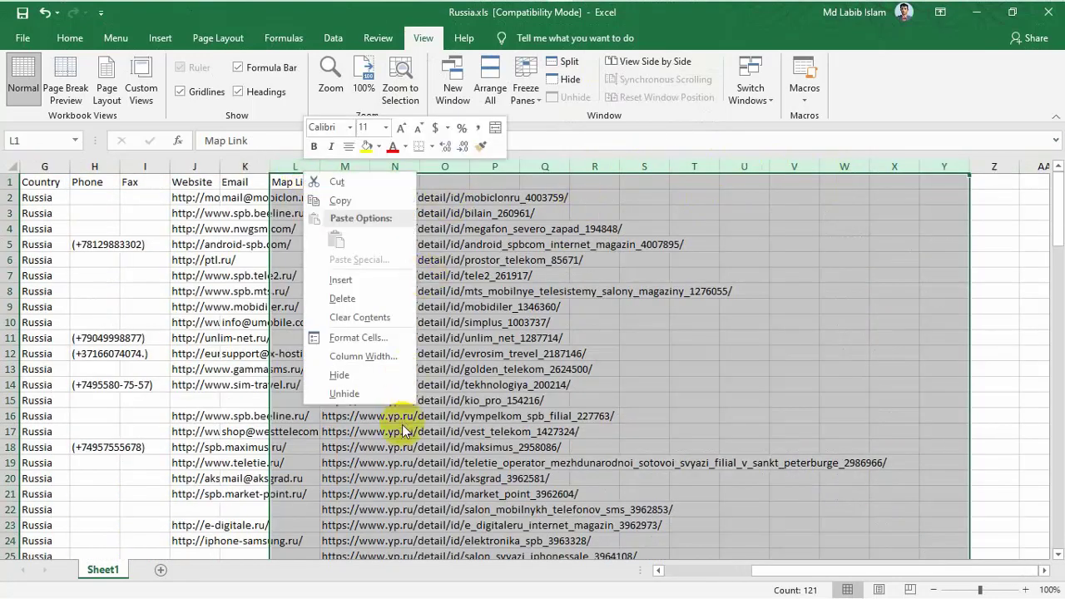
left_click(359, 297)
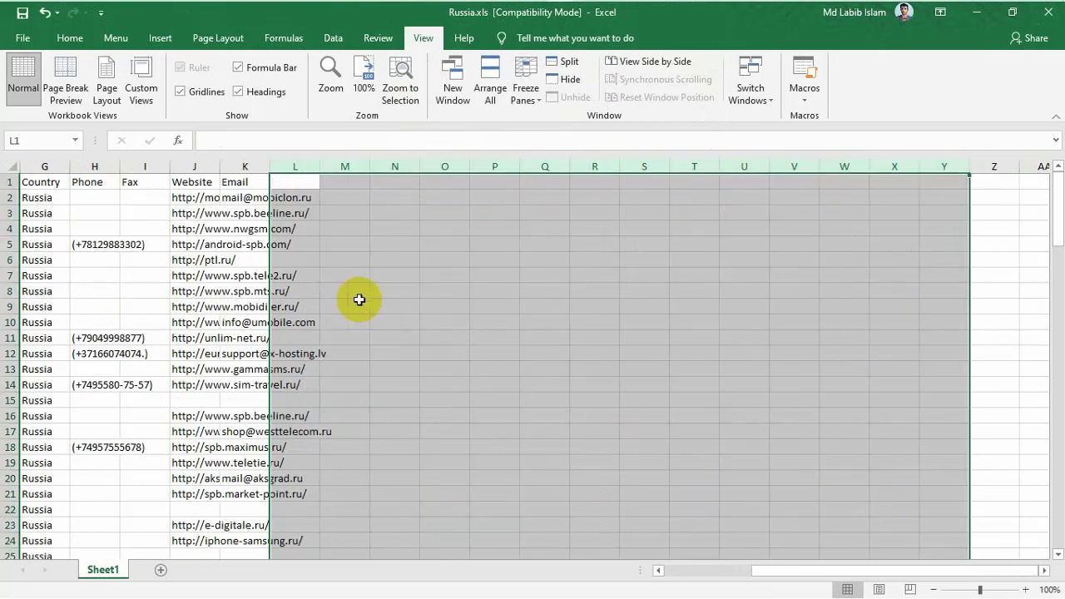
Fit the Email and Website column widths to their contents and delete the Fax column in Russia.xls
double_click(270, 166)
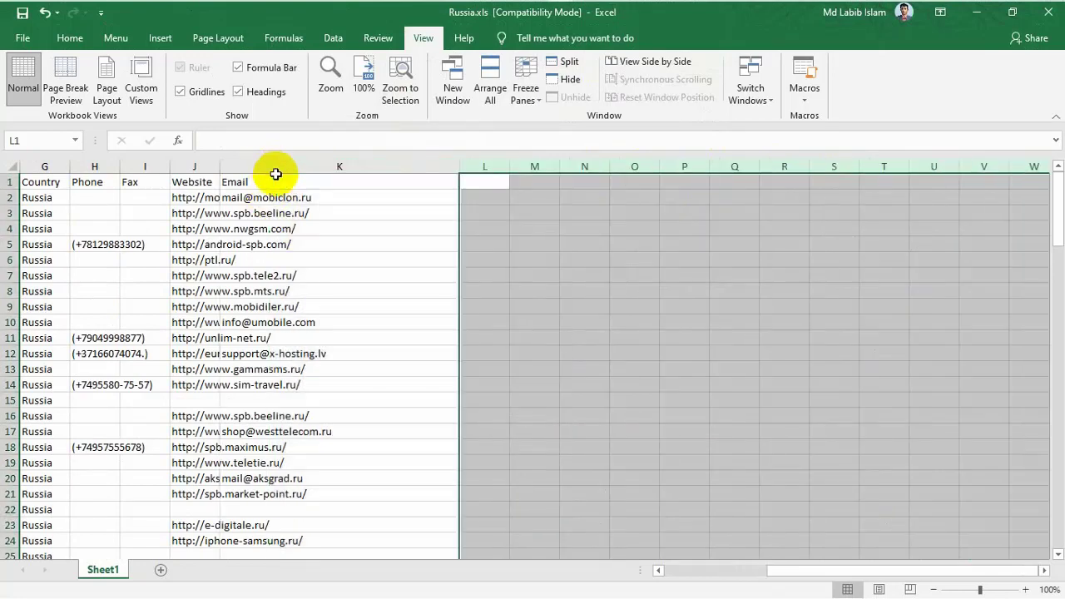
double_click(219, 164)
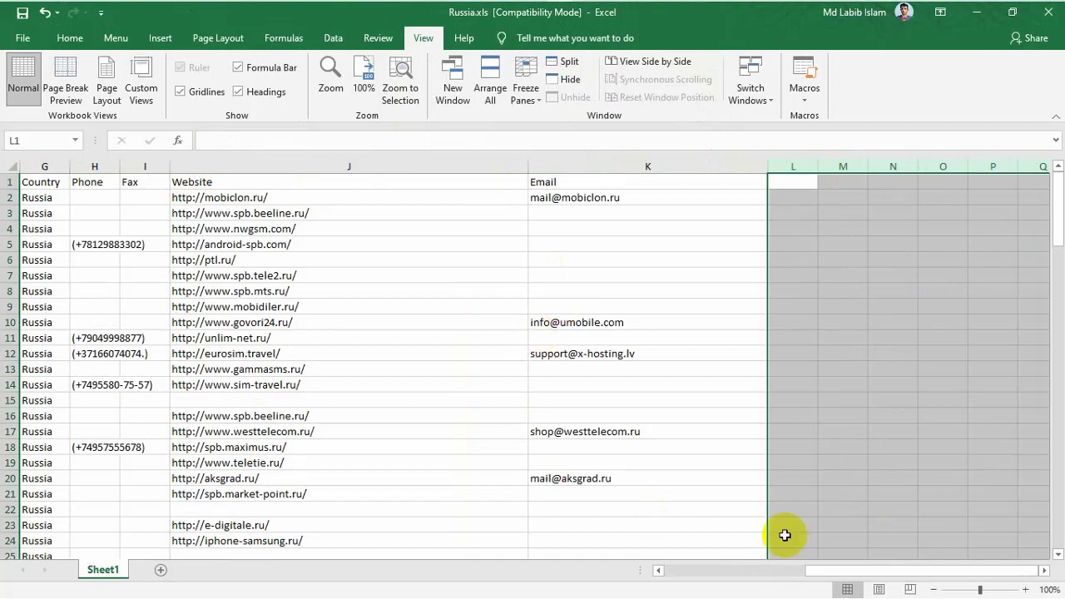
left_click_drag(757, 574, 732, 573)
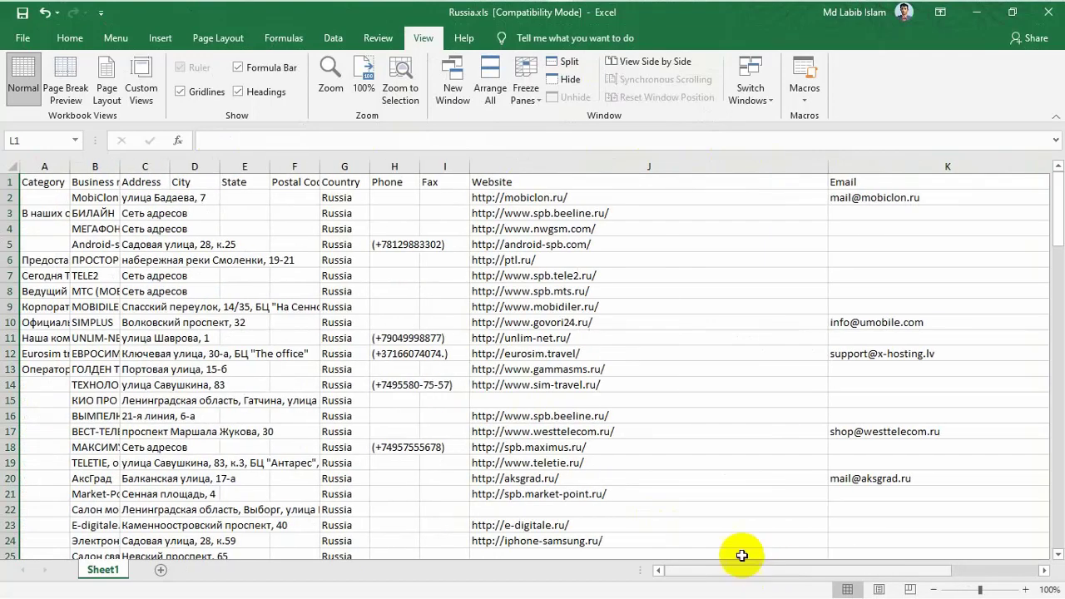
left_click(450, 166)
right_click(453, 168)
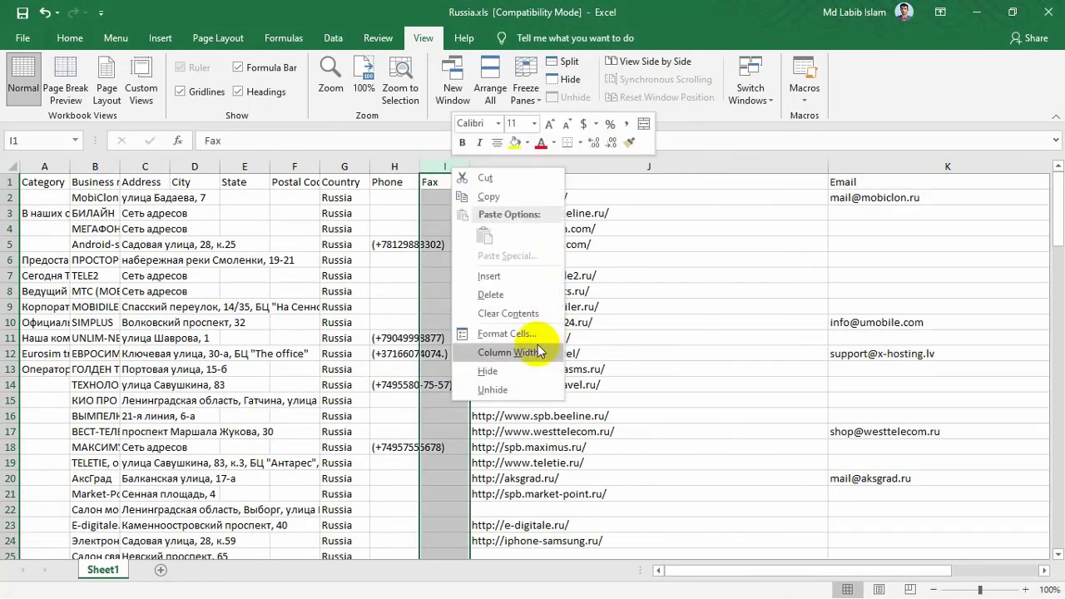
left_click(503, 294)
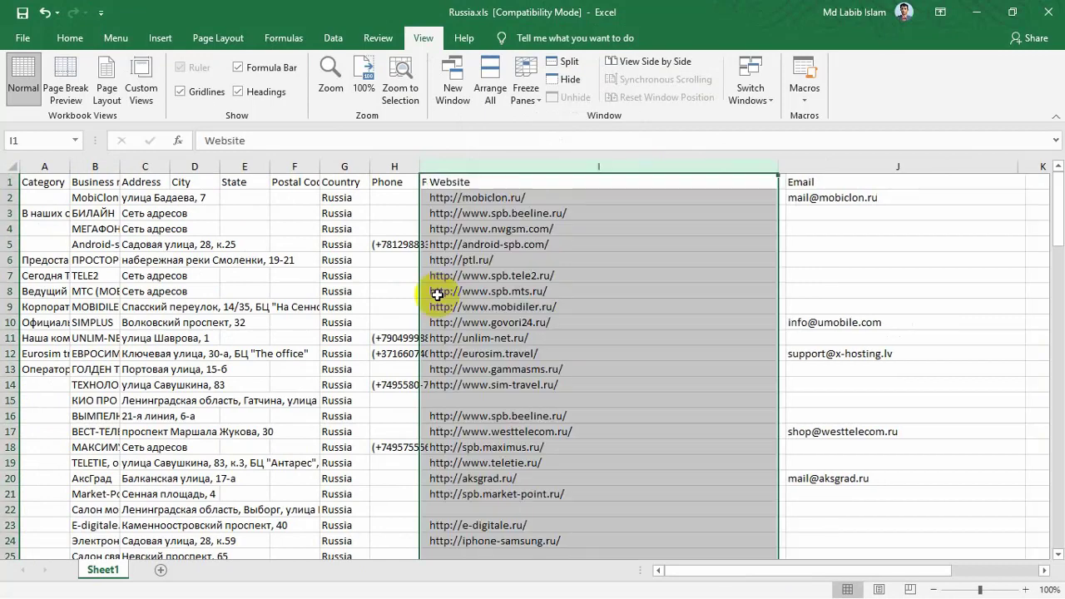
Delete the State and Postal Code columns from the Russia.xls sheet
left_click(345, 166)
left_click(302, 165)
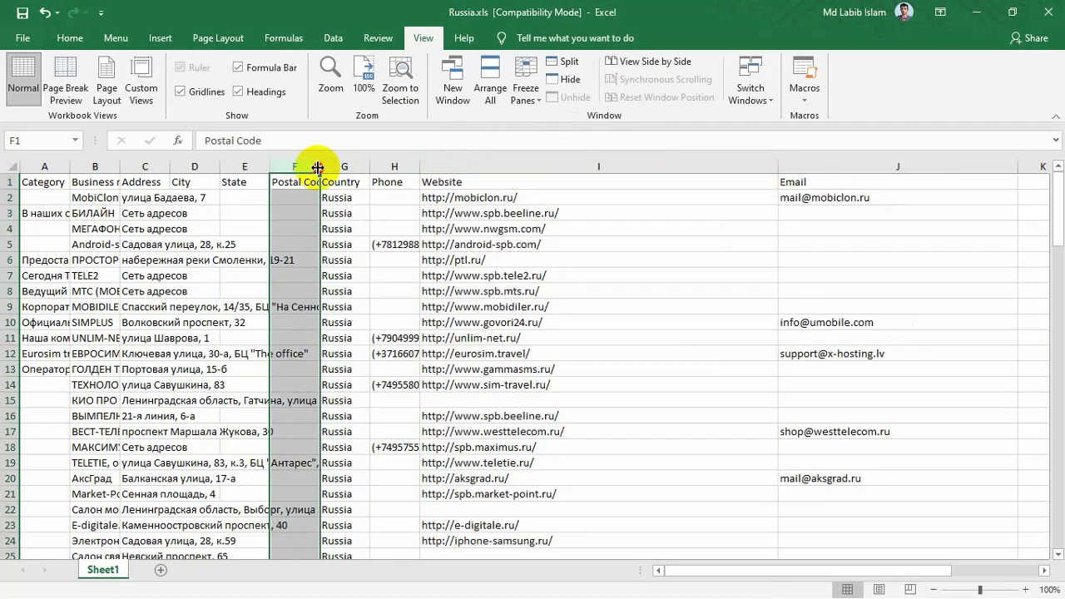
double_click(317, 167)
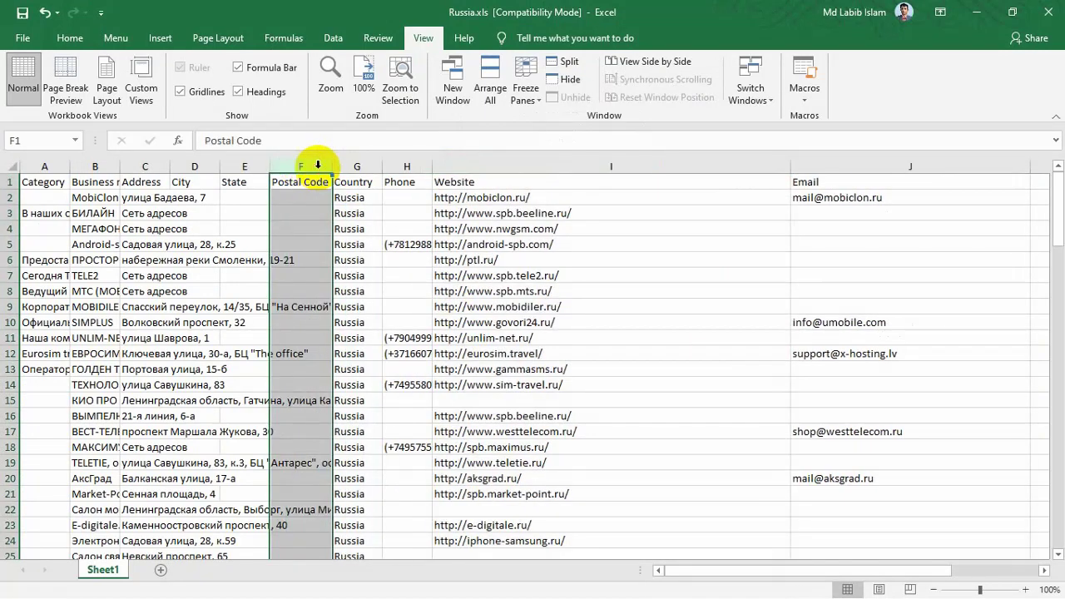
left_click(240, 164)
left_click_drag(240, 162, 291, 166)
right_click(291, 167)
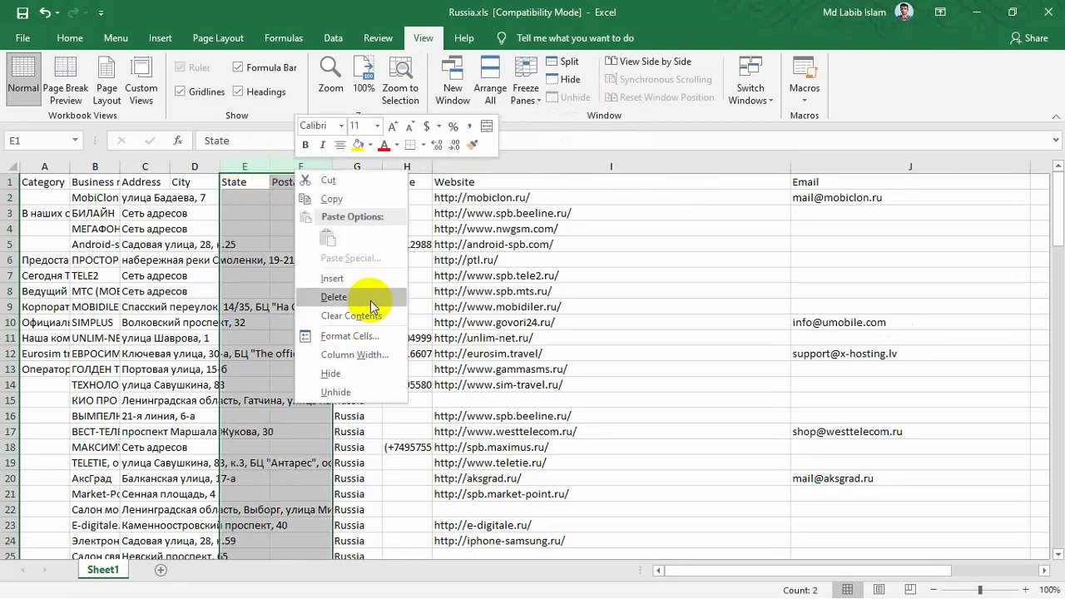
key("Escape")
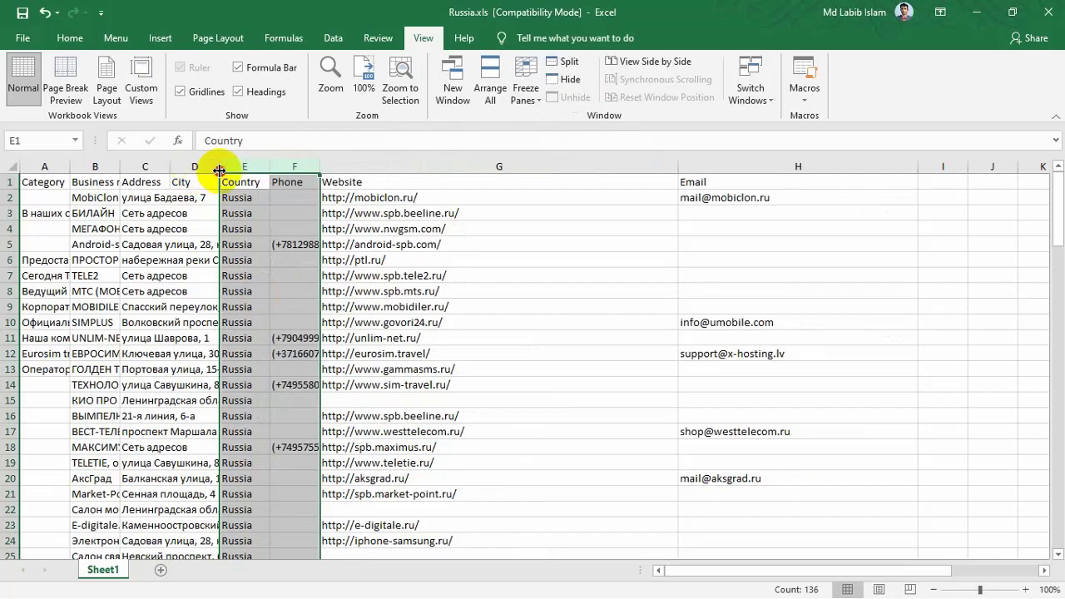
Fit the City and Address column widths to their contents, then delete the City column
double_click(220, 167)
double_click(166, 164)
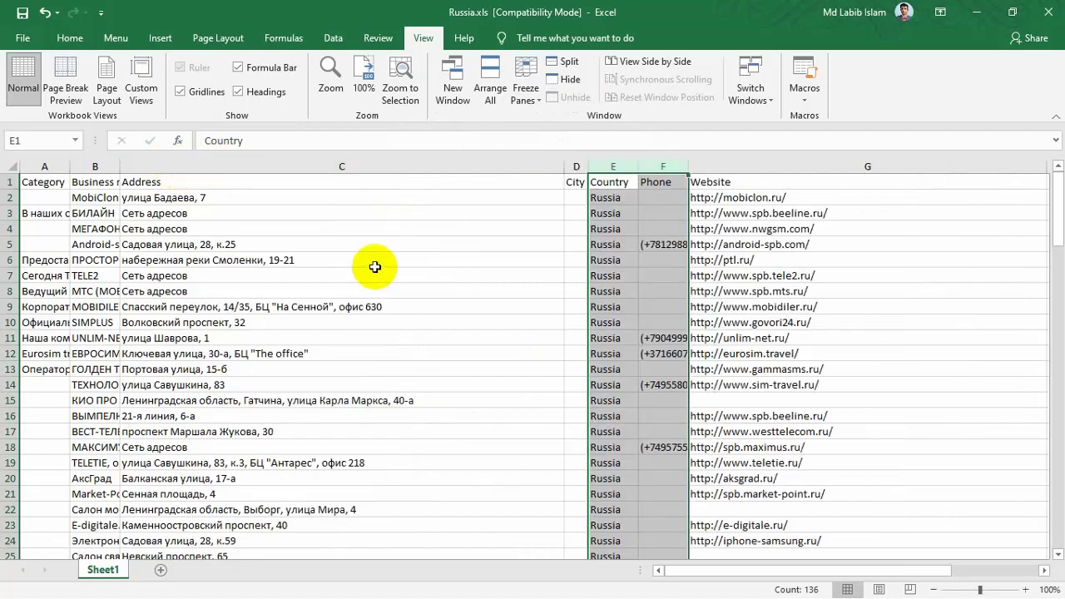
left_click(576, 167)
right_click(575, 166)
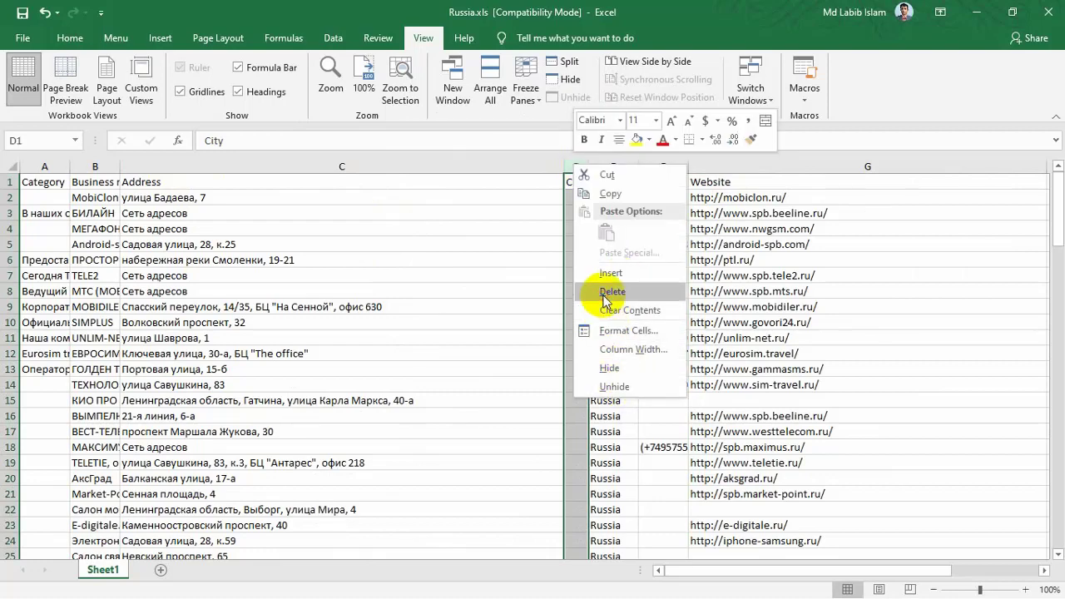
left_click(608, 291)
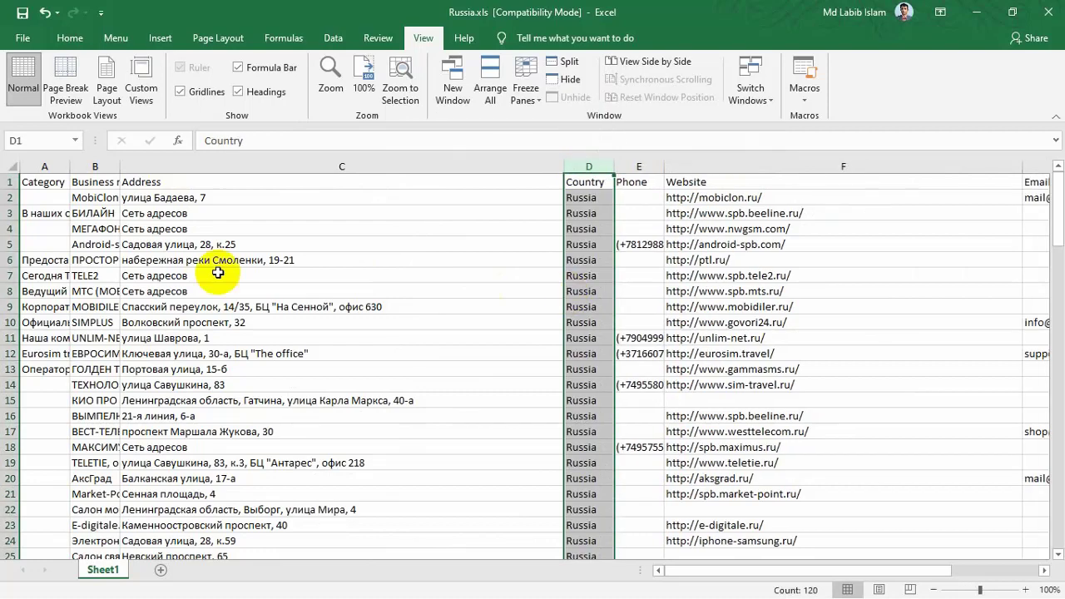
Fit the Business name column width to its contents and delete the Category column
double_click(119, 170)
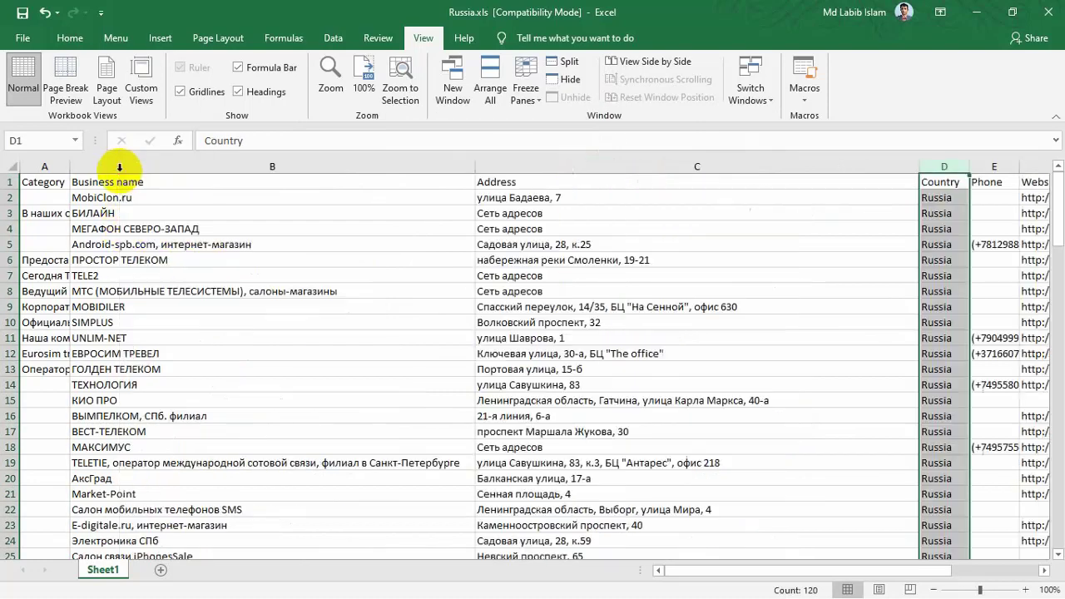
left_click(46, 167)
right_click(47, 166)
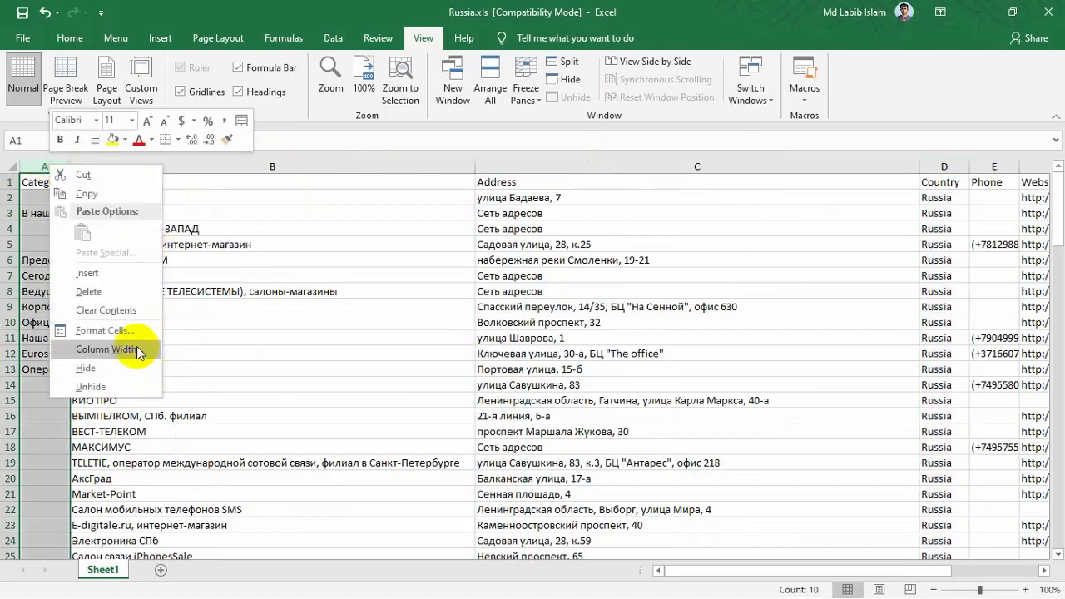
left_click(123, 295)
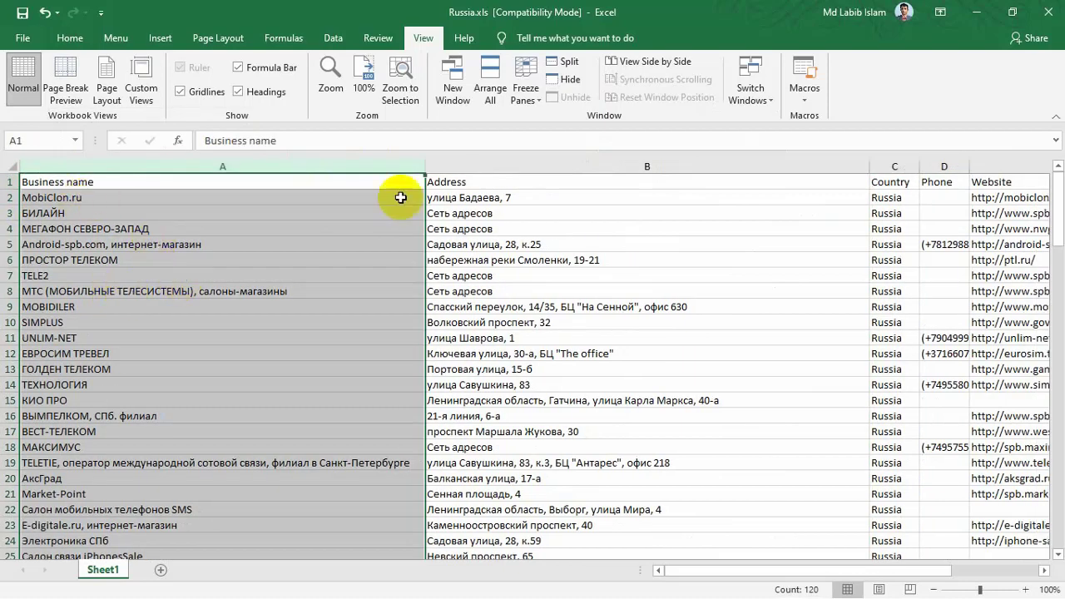
Copy columns A through F, from Business name to Email, in the Russia.xls sheet
left_click_drag(820, 166, 1011, 159)
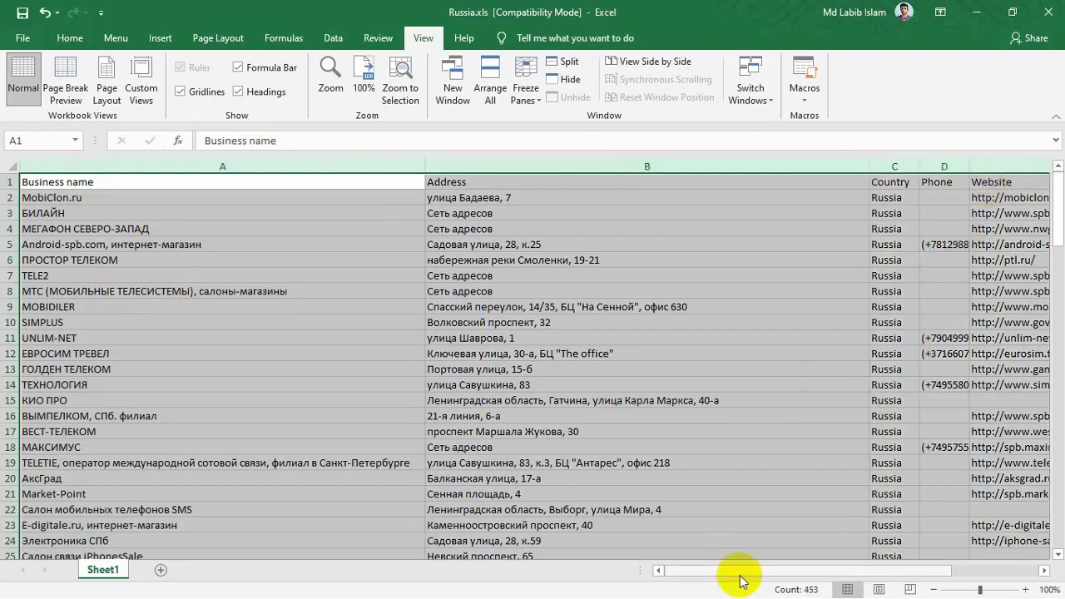
left_click_drag(740, 570, 807, 571)
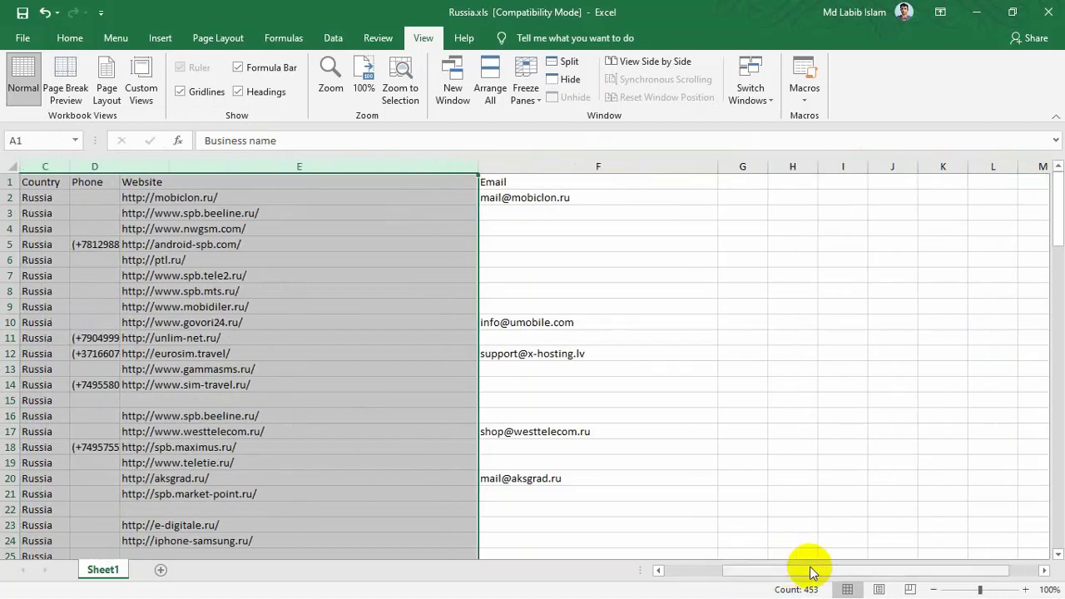
left_click(593, 168, "shift")
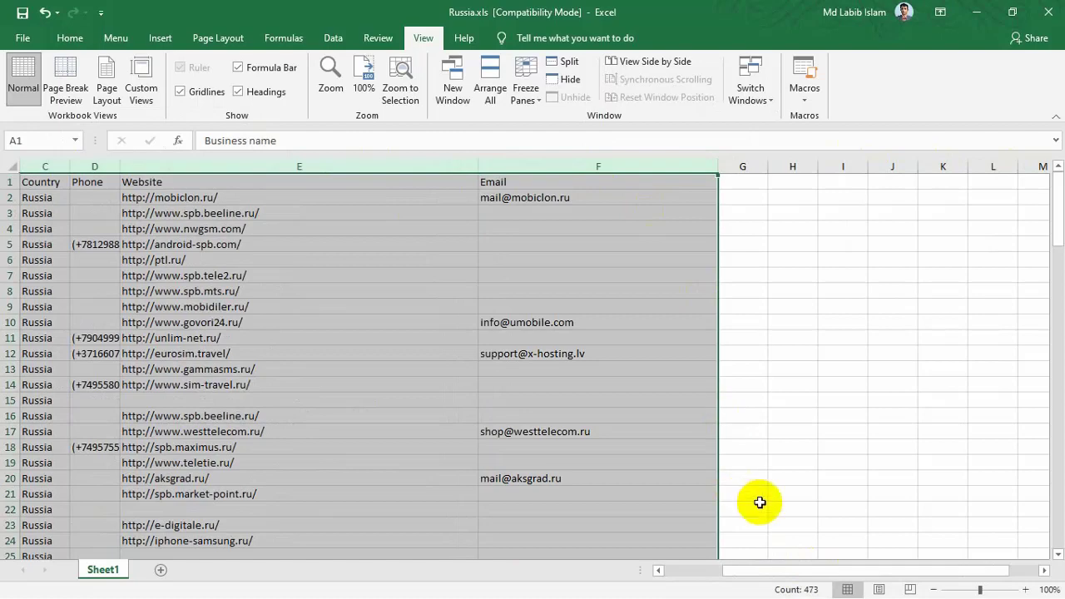
key("ctrl+c")
Switch to 111.xls and try to paste the copied Russian columns as values starting at cell A26
mouse_move(450, 10)
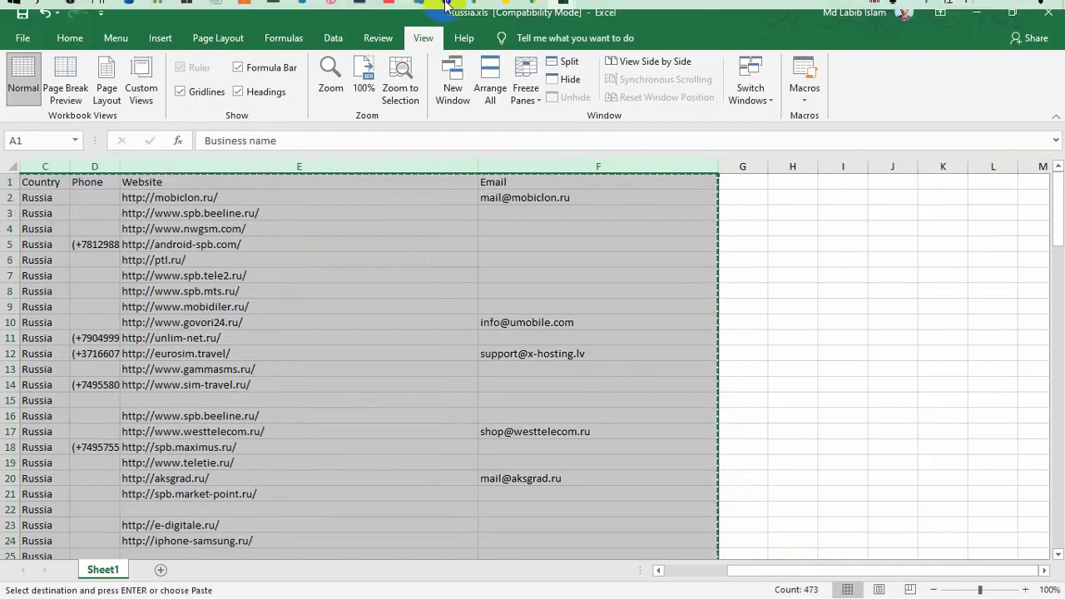
left_click(560, 13)
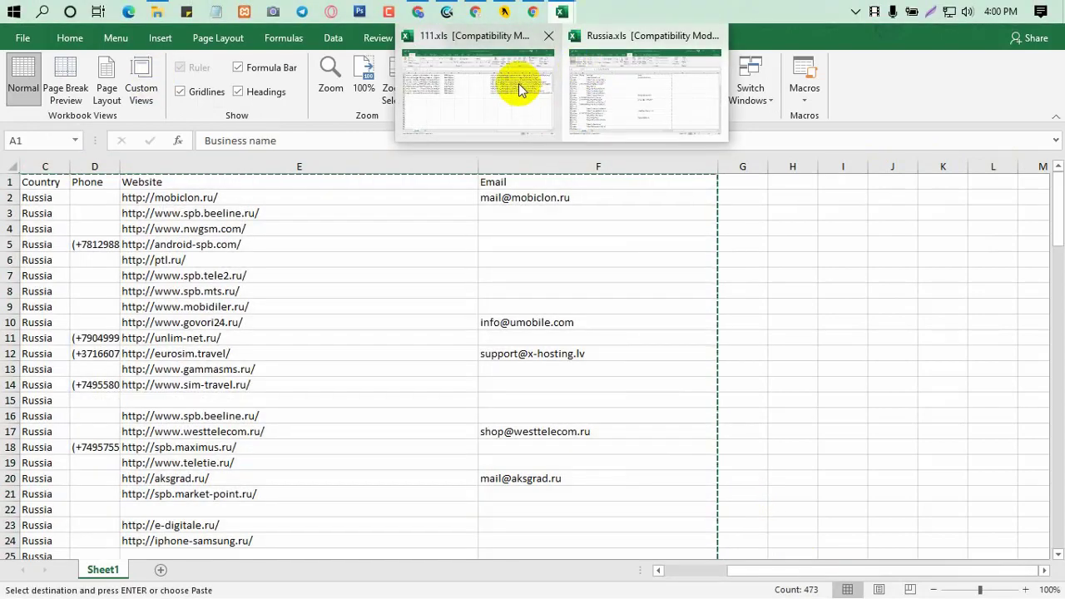
left_click(518, 83)
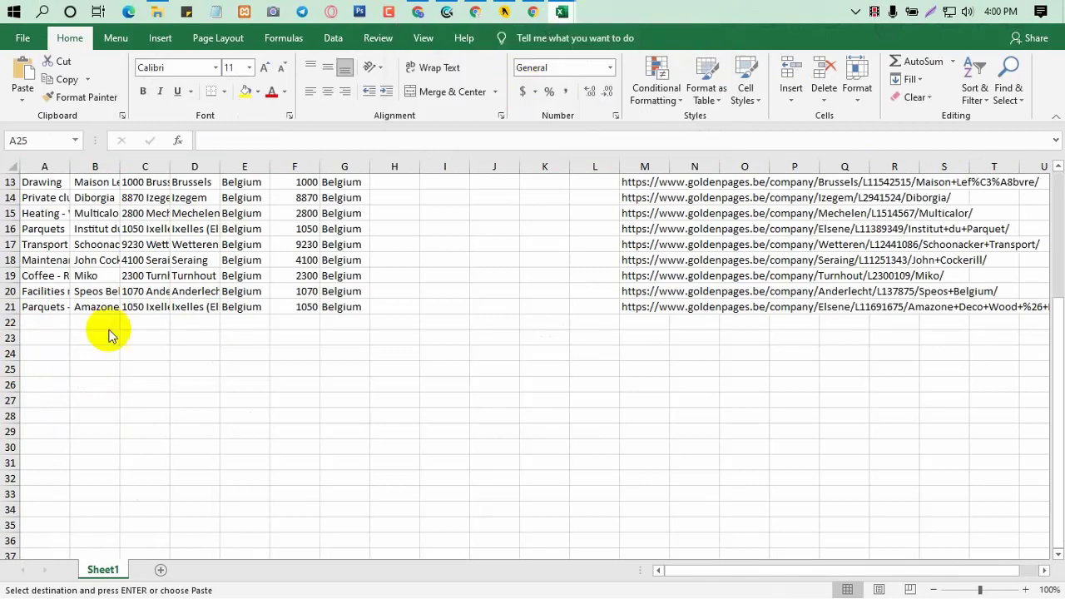
right_click(89, 384)
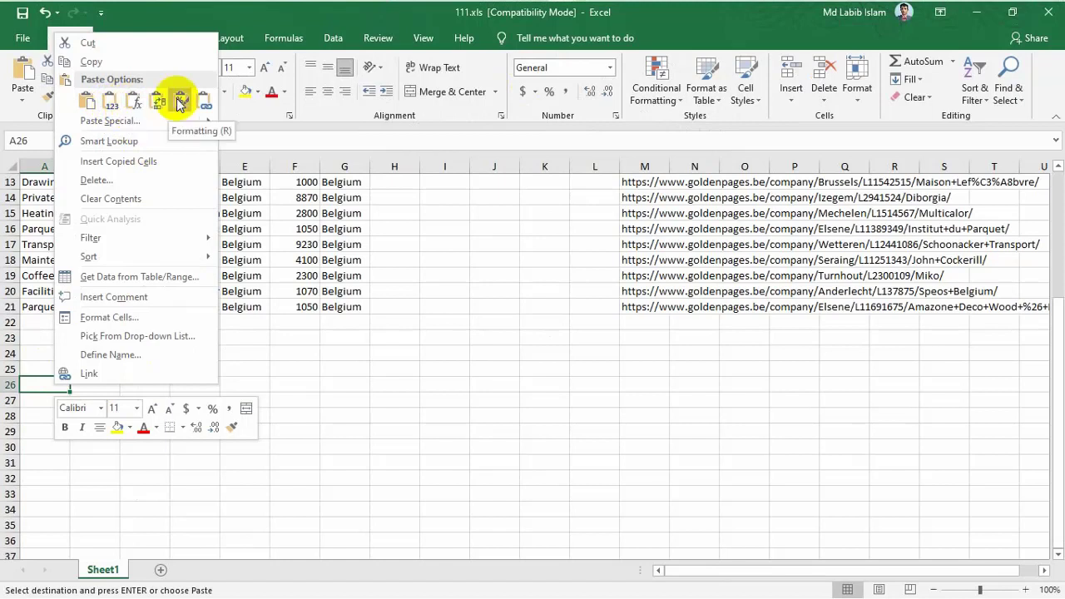
left_click(110, 102)
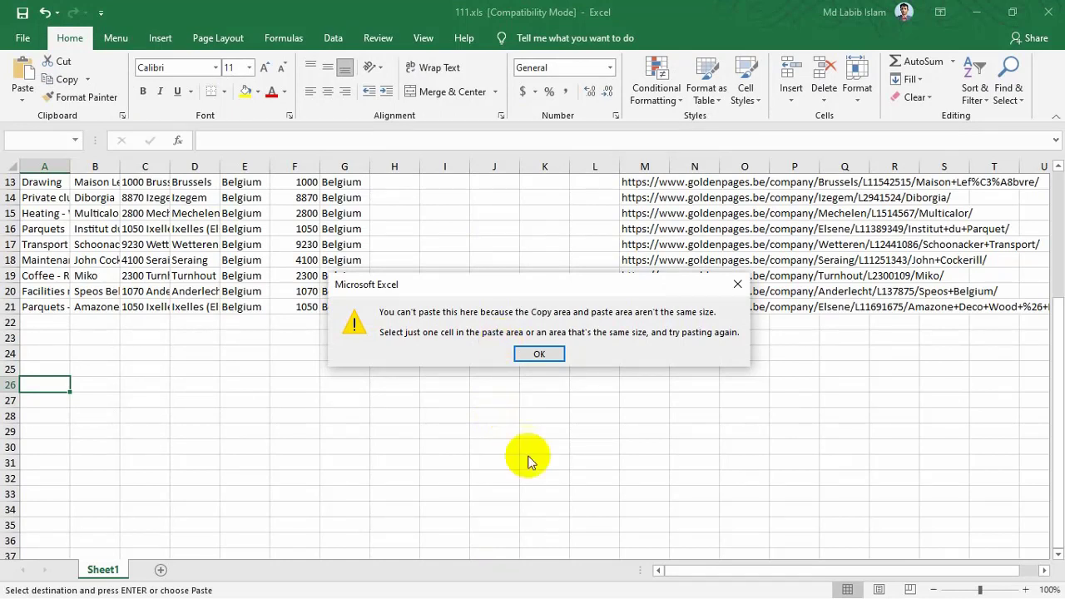
left_click(539, 354)
left_click(533, 371)
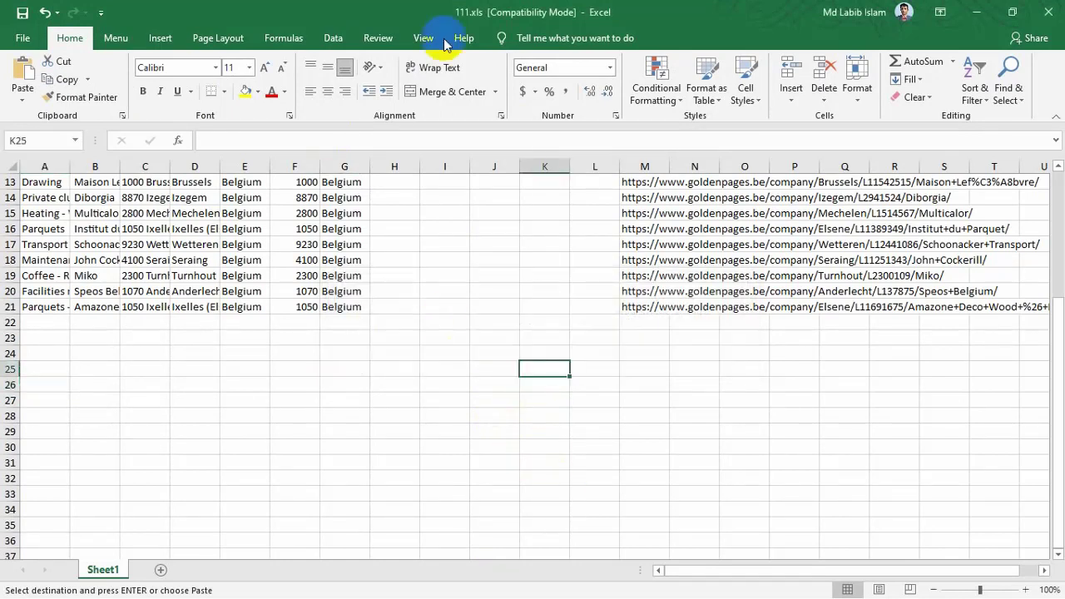
Copy cells A2:C17 with the business names, addresses and countries from Russia.xls, and return to 111.xls
mouse_move(583, 10)
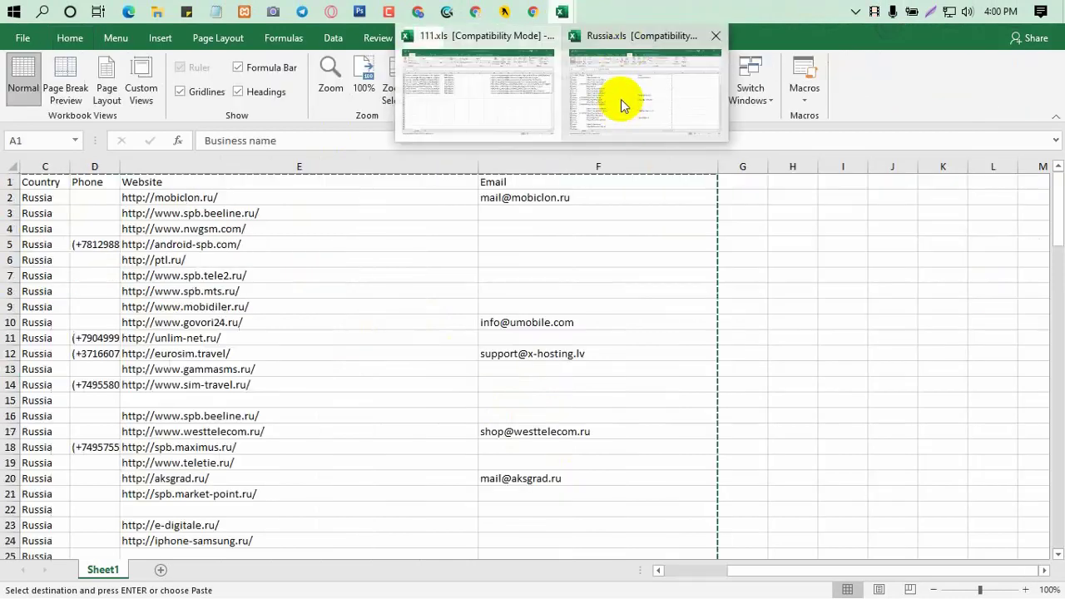
left_click(621, 99)
scroll(673, 367, "down", 19)
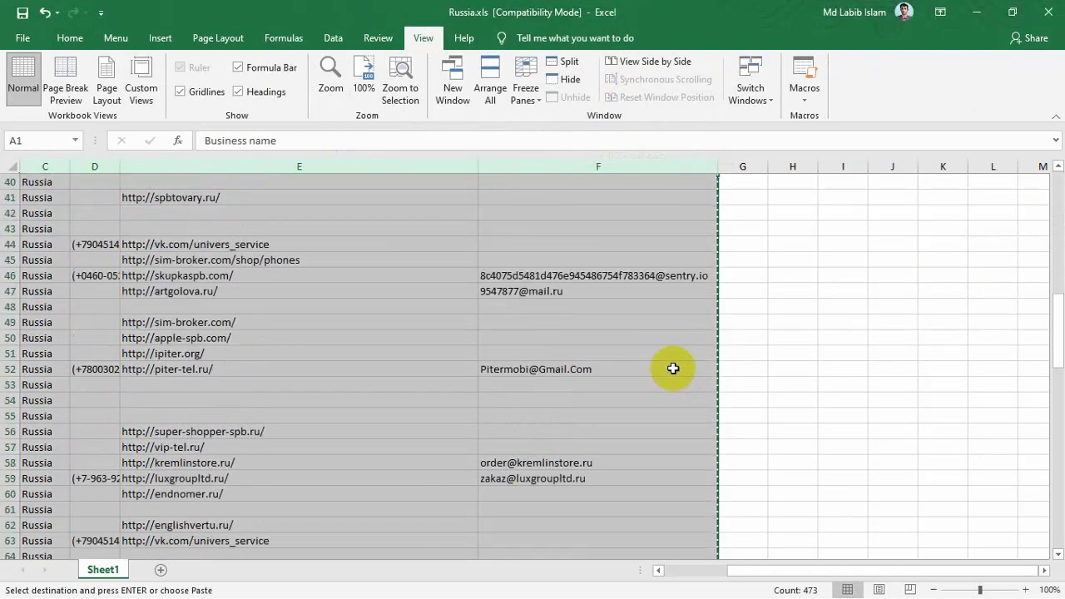
scroll(673, 367, "down", 18)
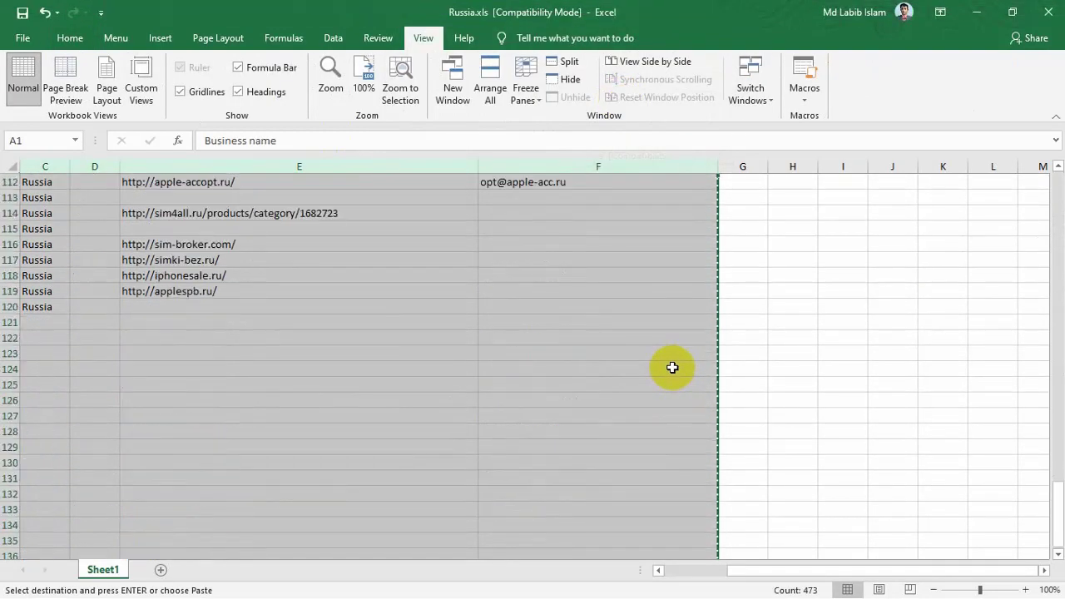
left_click_drag(927, 573, 502, 564)
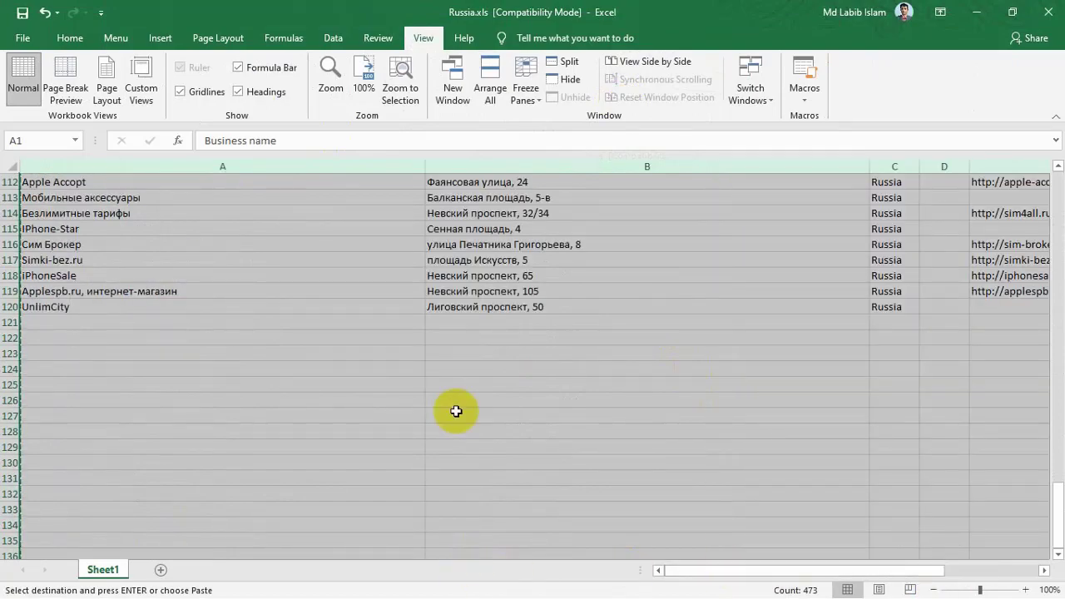
scroll(456, 407, "up", 8)
scroll(456, 408, "up", 20)
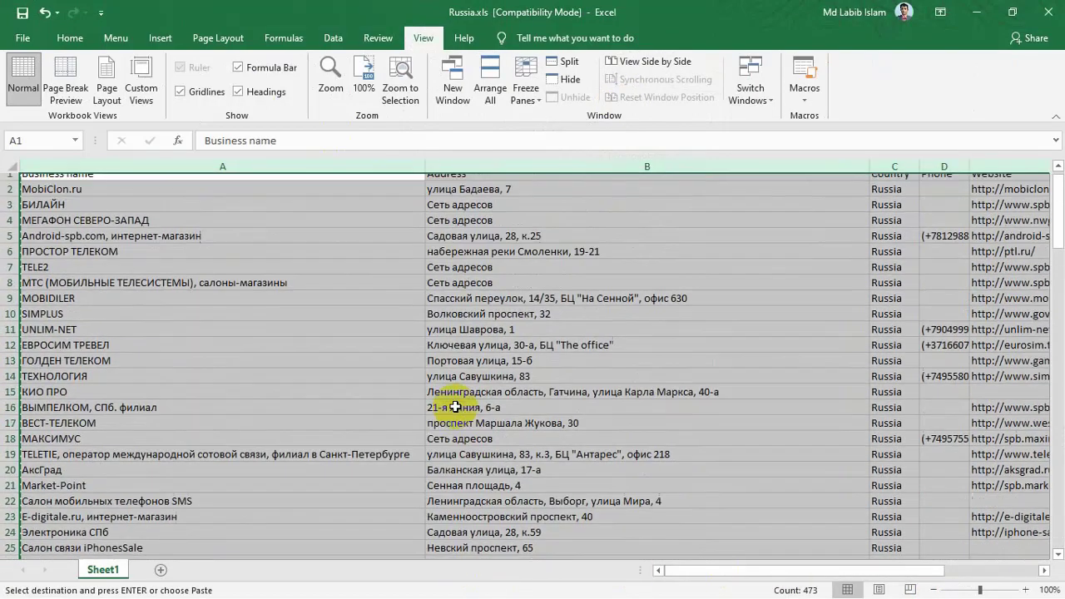
left_click(339, 307)
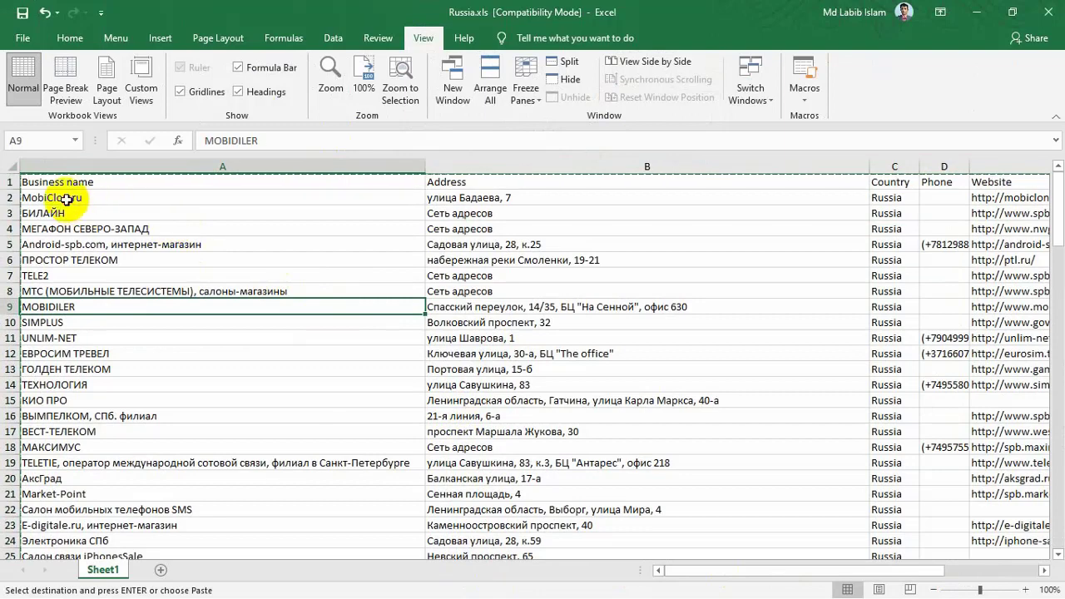
left_click_drag(72, 199, 878, 429)
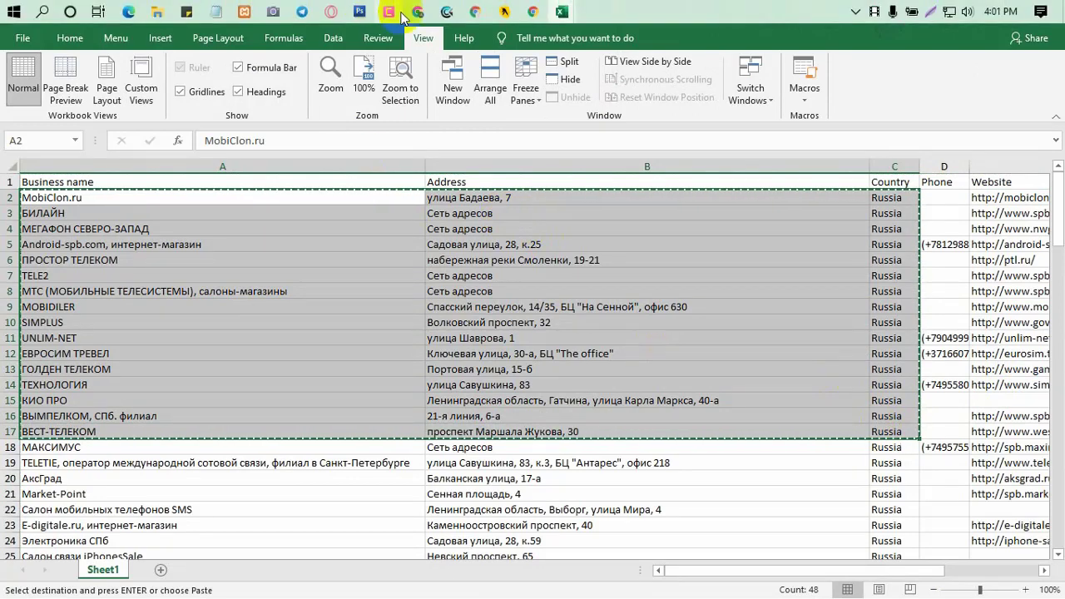
mouse_move(561, 12)
left_click(516, 111)
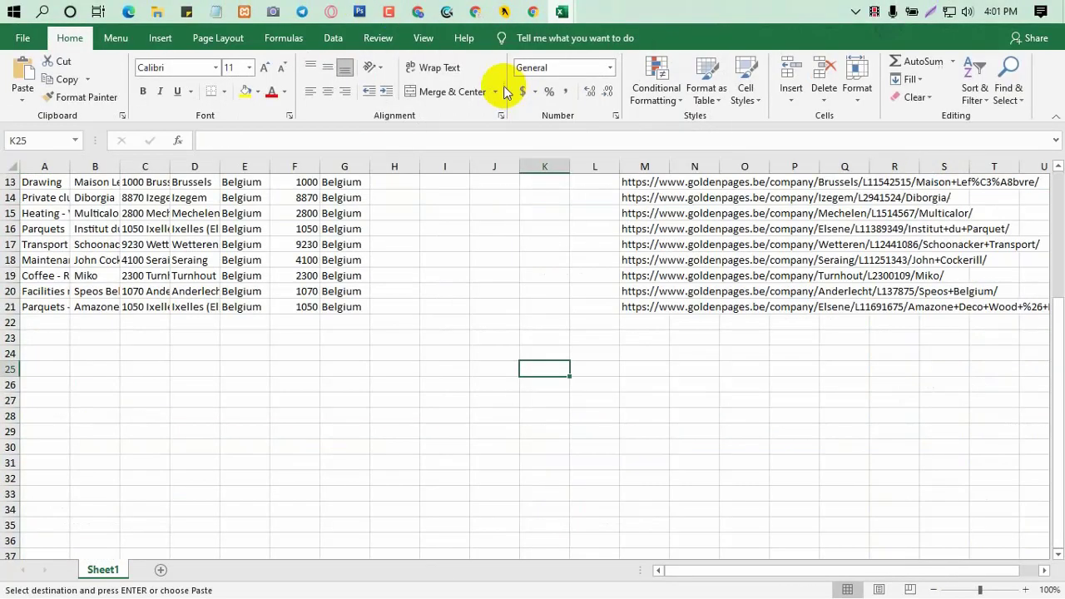
Try pasting the copied Russian rows at cell B25 below the Belgian data, and undo the paste
left_click(89, 367)
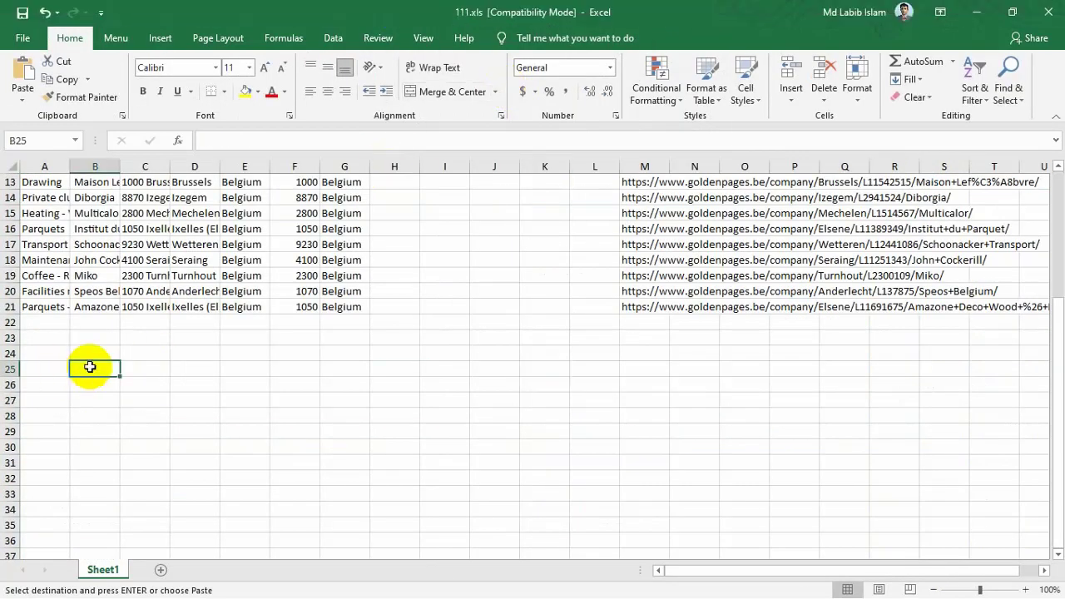
key("ctrl+v")
key("ctrl")
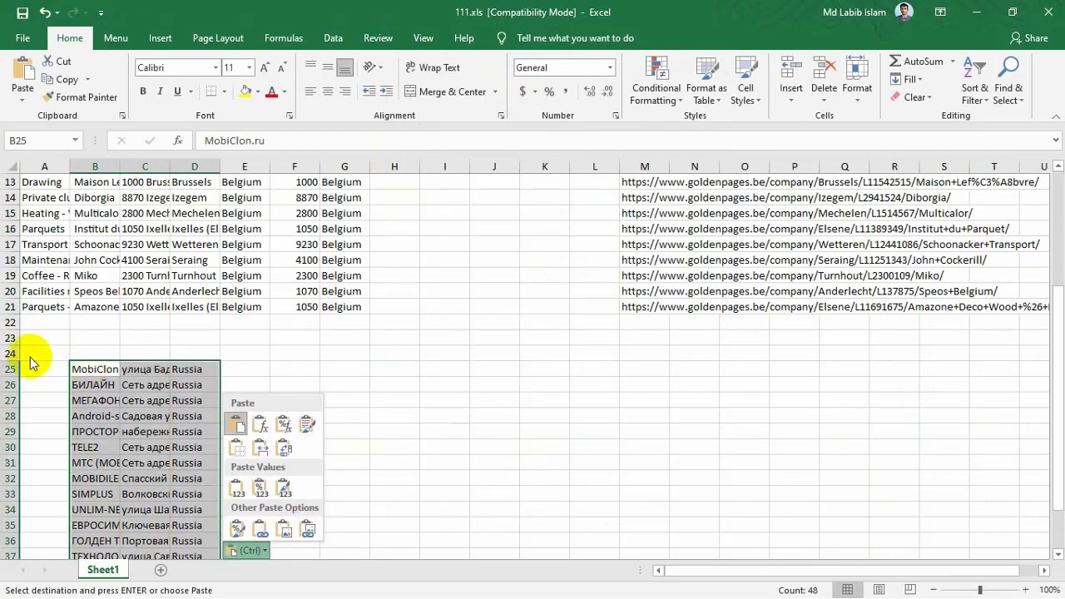
key("Escape")
key("ctrl+z")
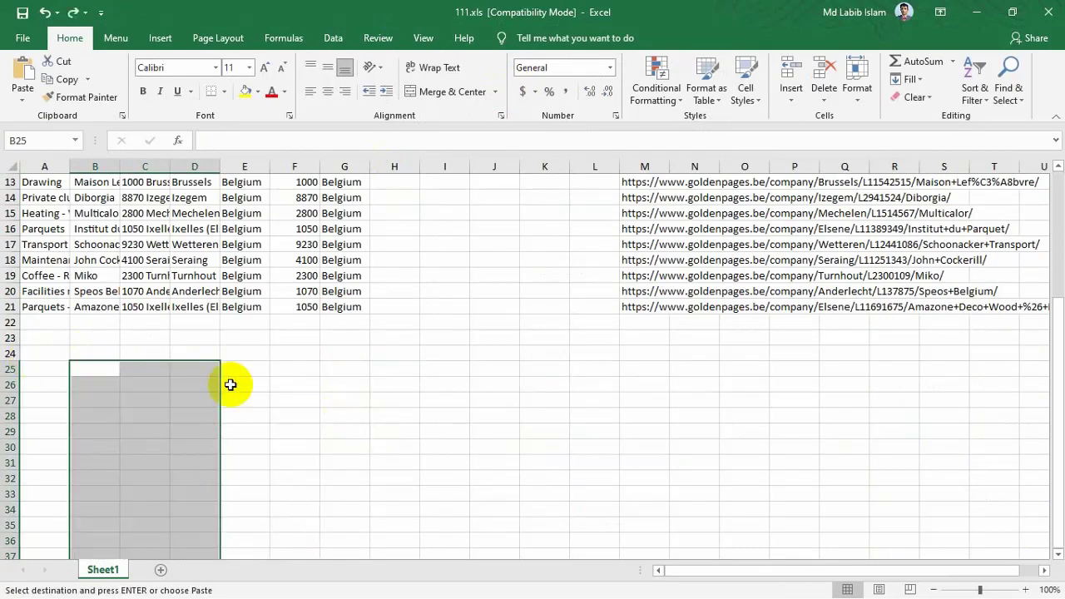
Paste the copied Russian rows at cell A25 below the Belgian data using the standard paste option
left_click(38, 369)
right_click(38, 369)
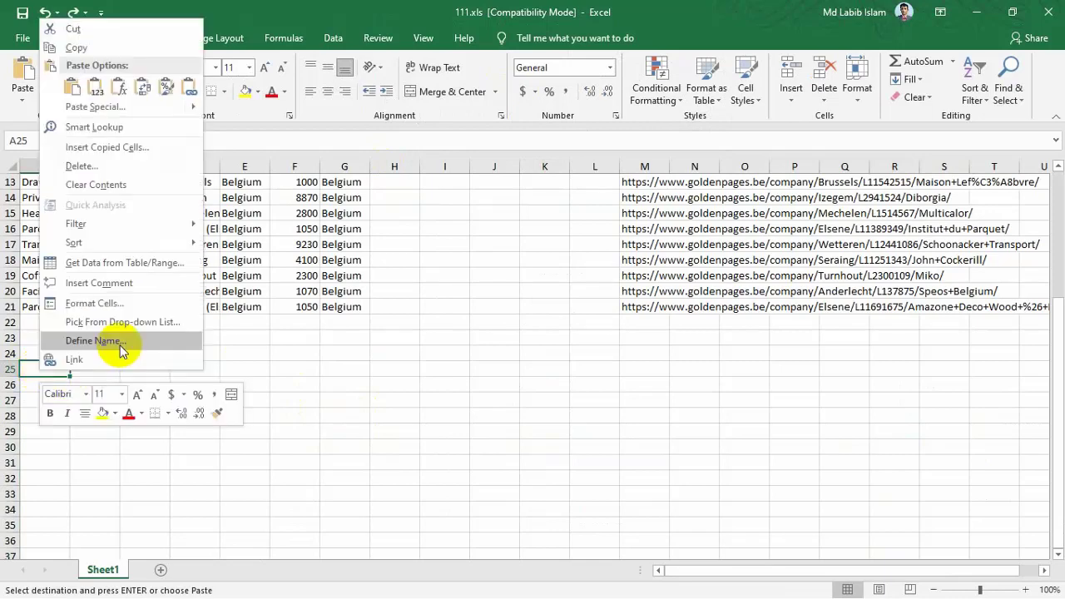
left_click(96, 86)
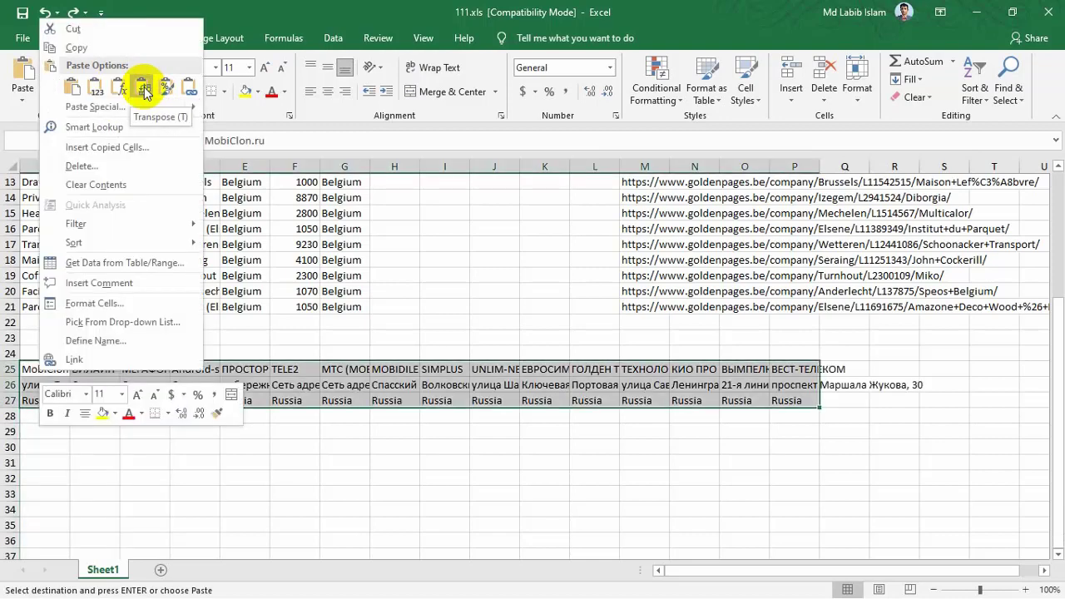
left_click(77, 89)
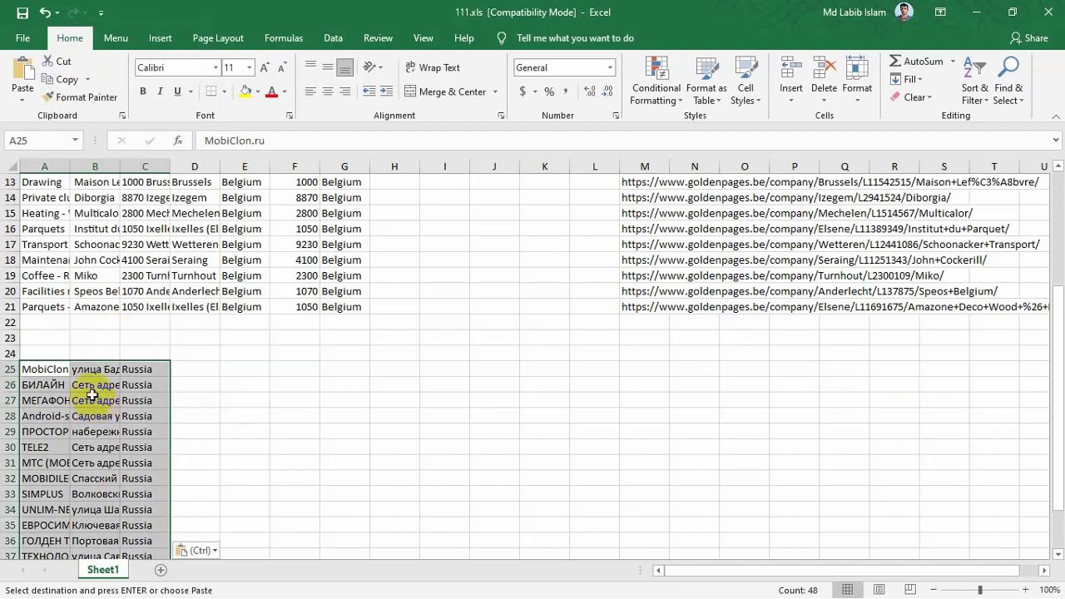
left_click(237, 367)
Switch to Chrome and copy the city name New York from the "usa city list name" Google results
mouse_move(340, 8)
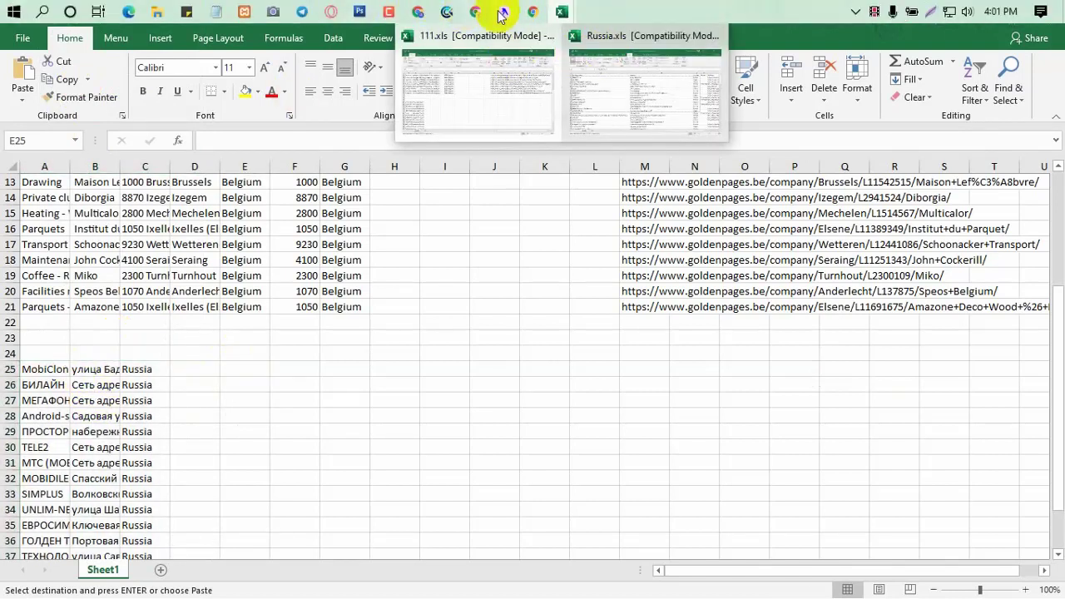
left_click(504, 12)
scroll(120, 507, "down", 5)
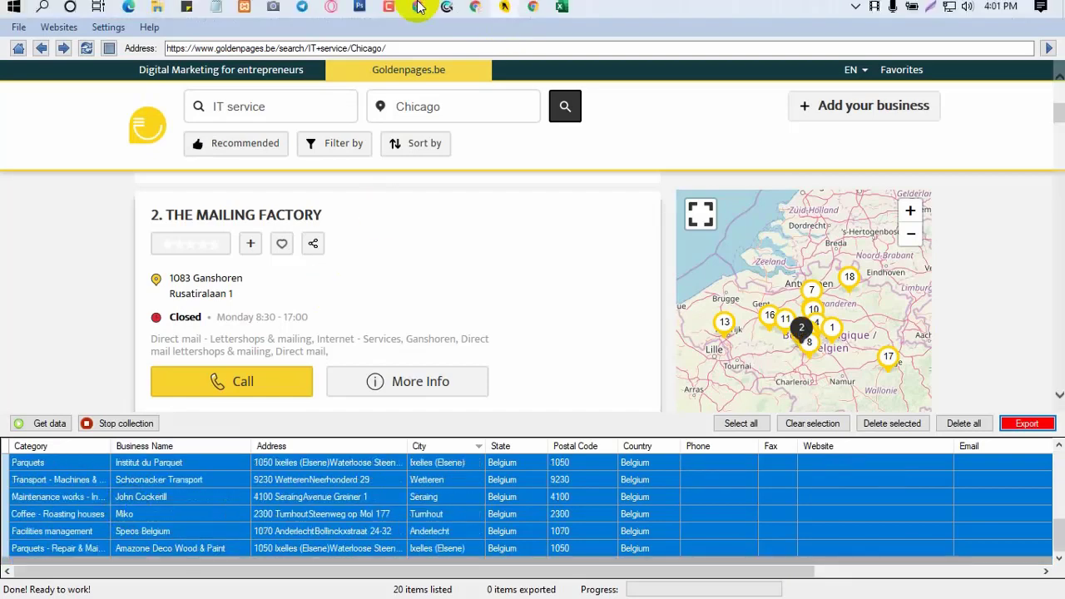
left_click(474, 12)
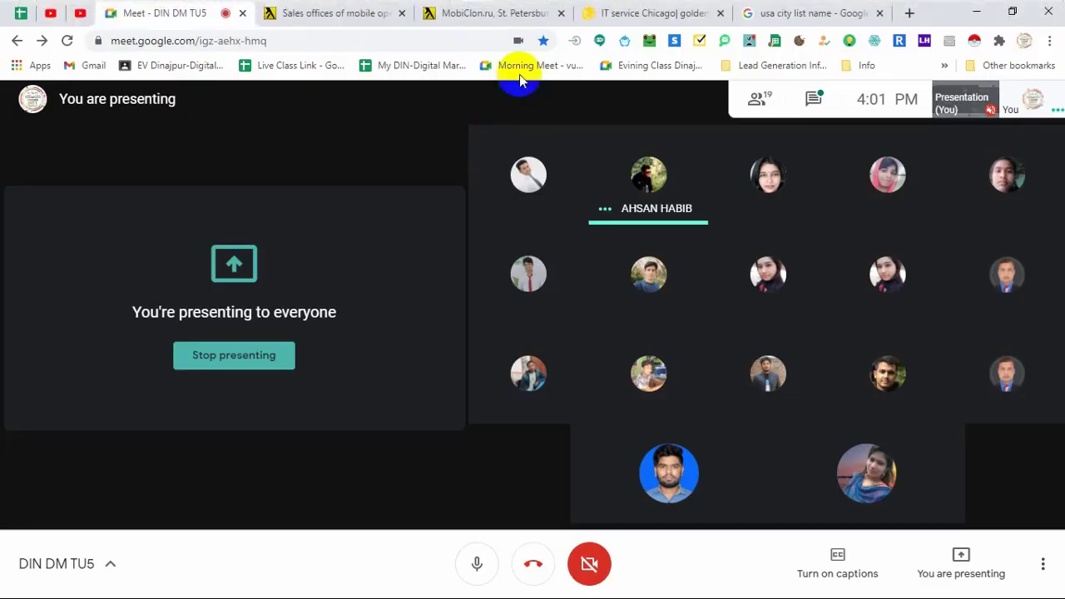
left_click(767, 15)
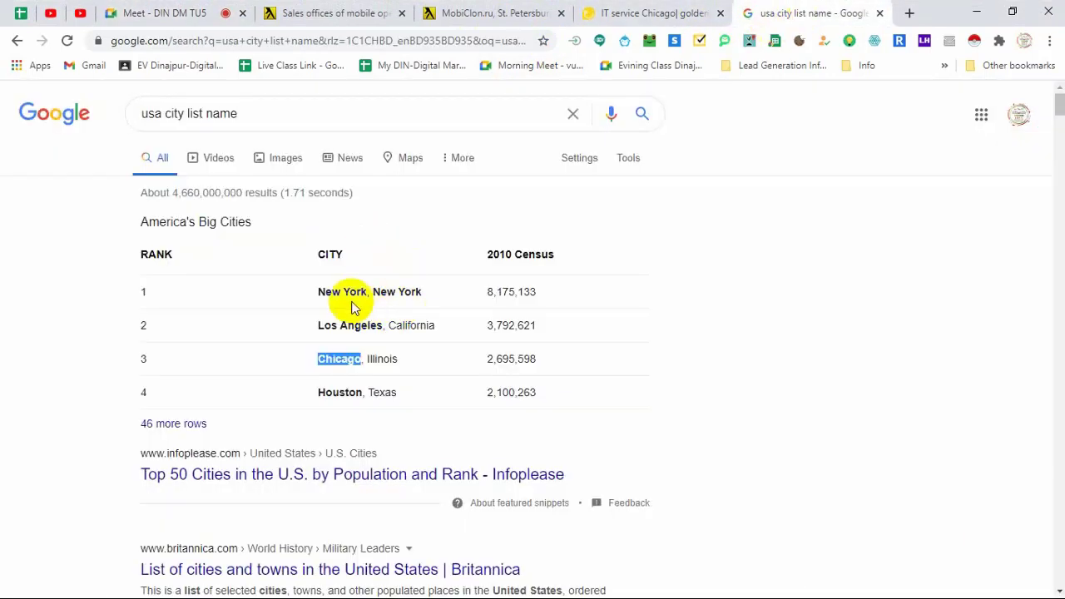
left_click_drag(320, 291, 368, 293)
key("ctrl+c")
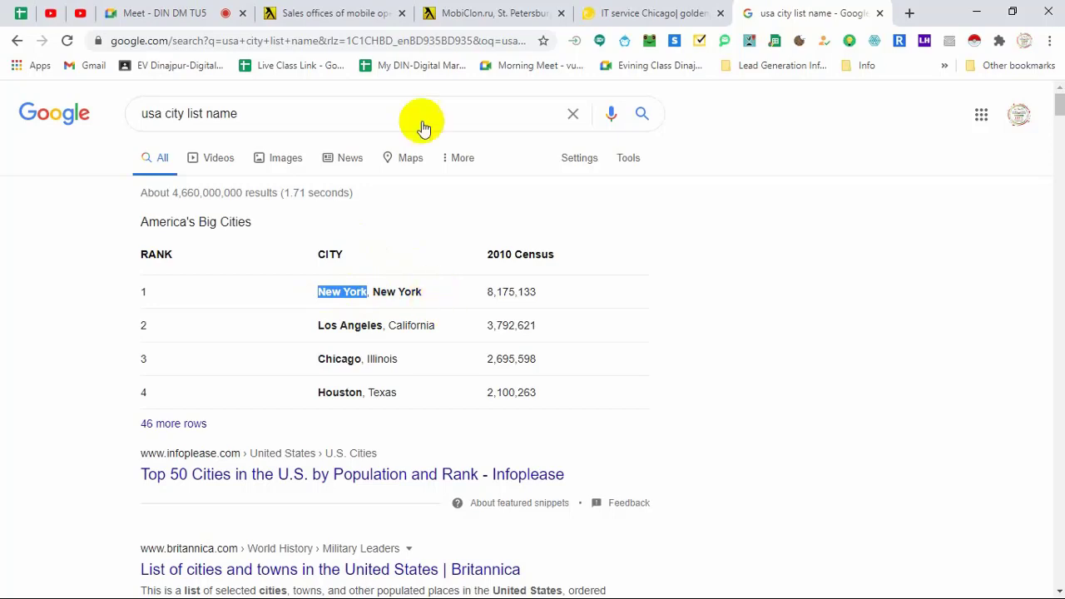
Switch to Yellow Leads Extractor and search Goldenpages.be for IT service with New York as the location
left_click(502, 11)
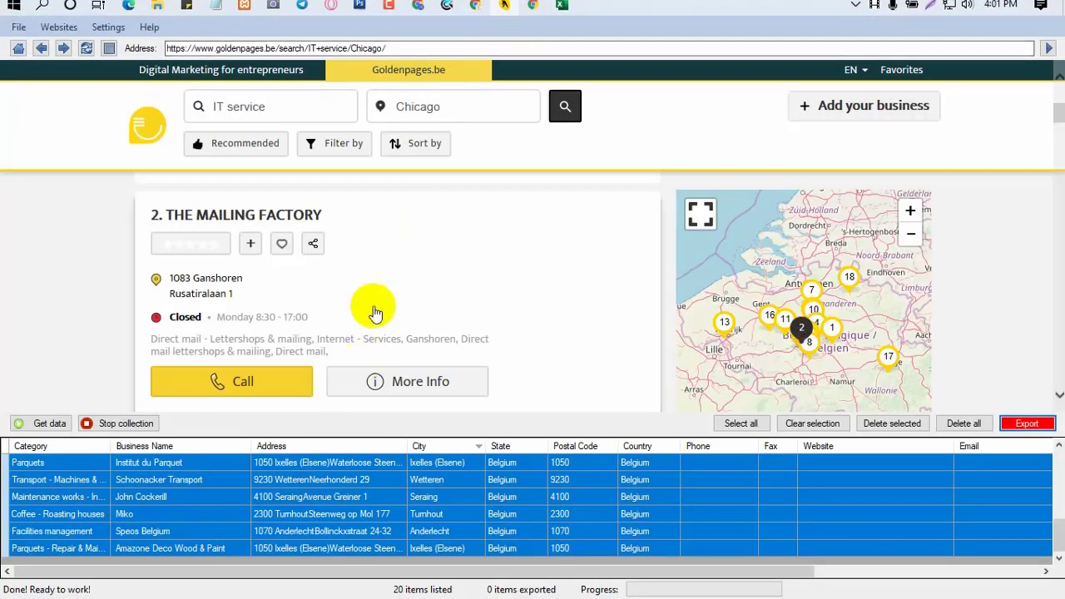
left_click(470, 107)
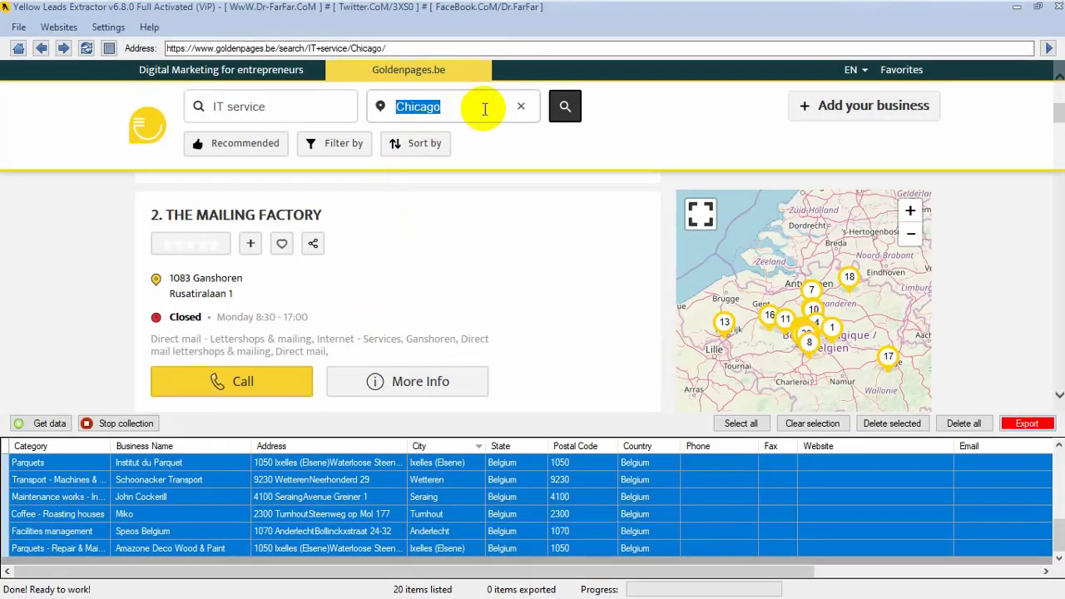
key("ctrl+v")
left_click(565, 106)
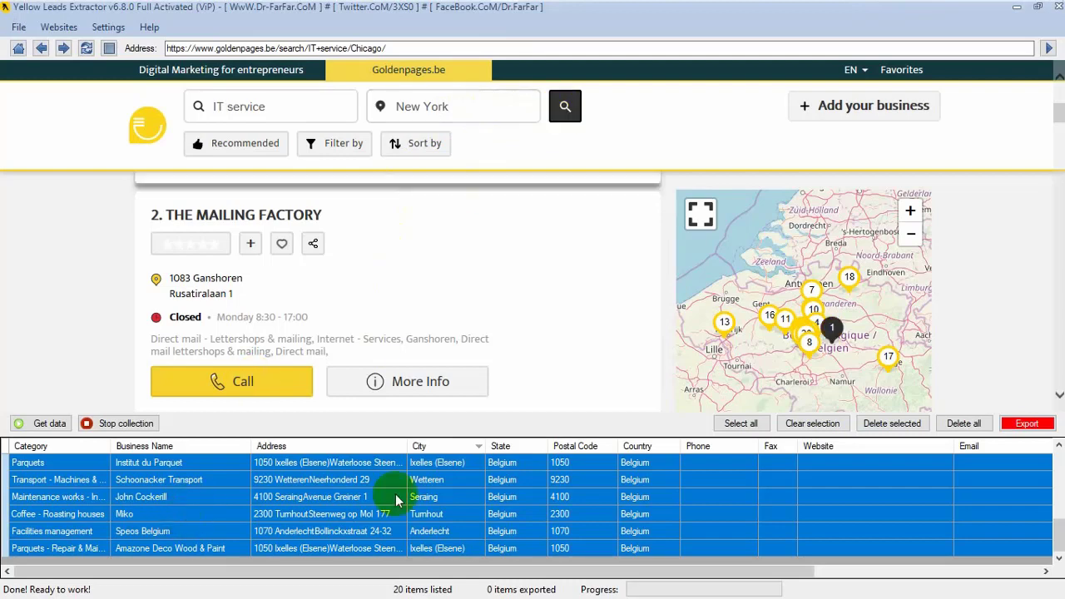
left_click(688, 542)
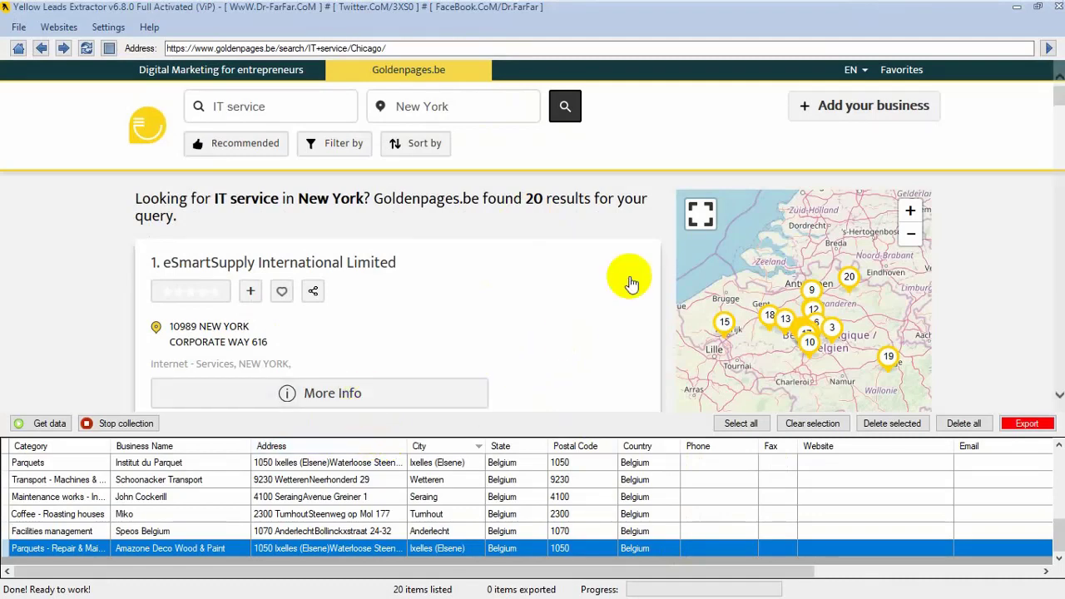
Collect the New York IT service results into the lead list and look through the added rows
left_click(39, 425)
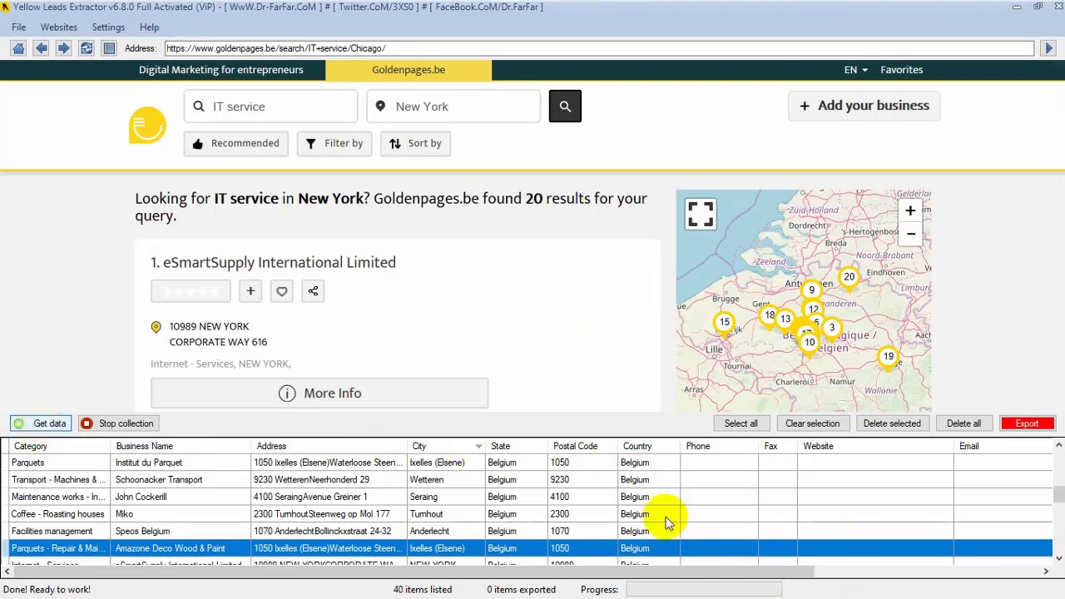
scroll(665, 517, "down", 1)
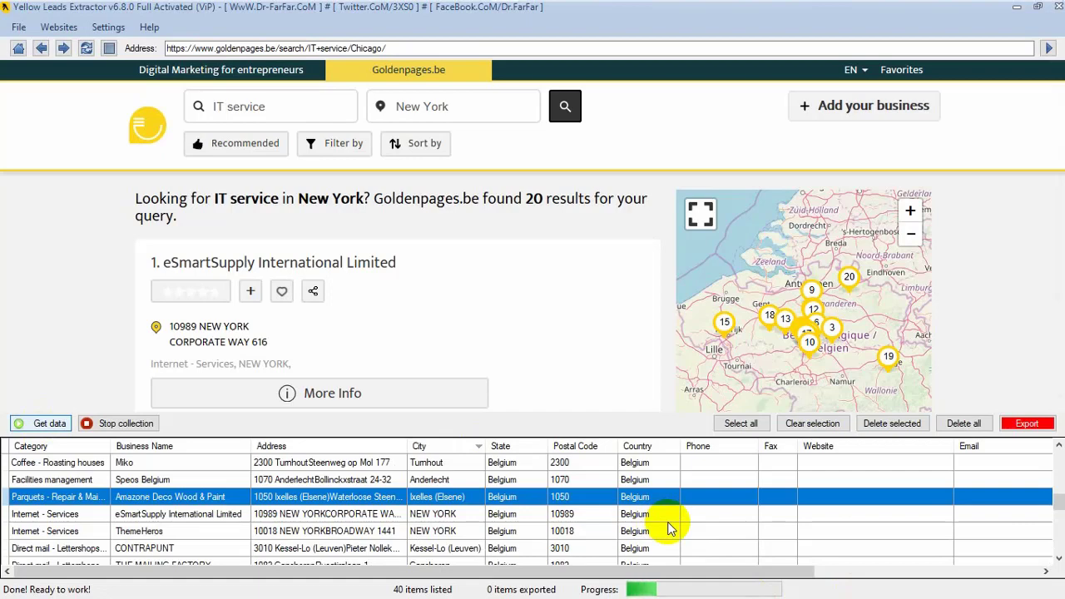
scroll(669, 528, "down", 3)
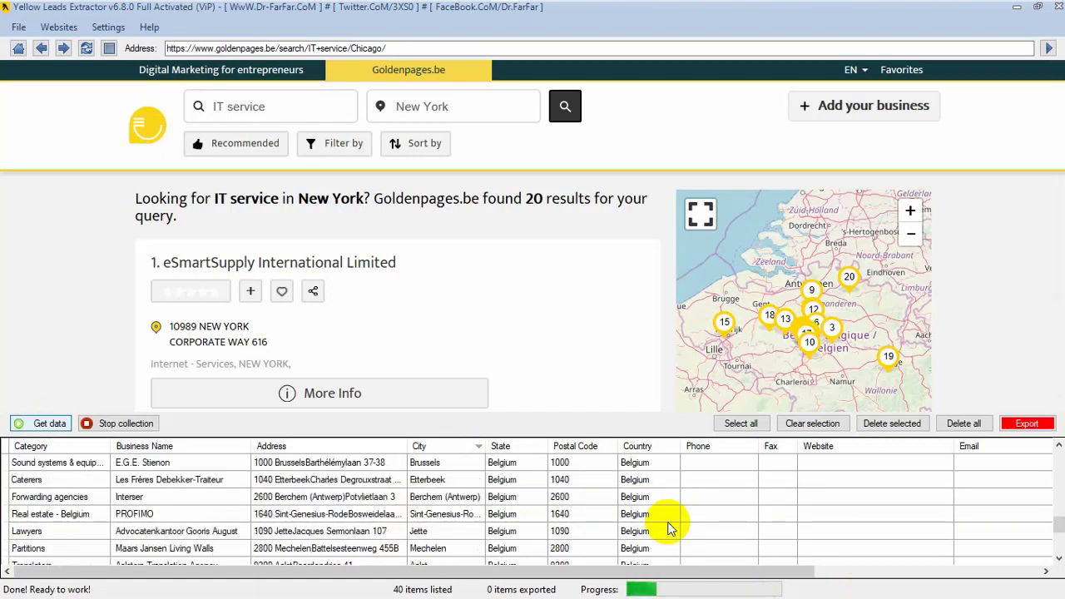
scroll(670, 528, "up", 3)
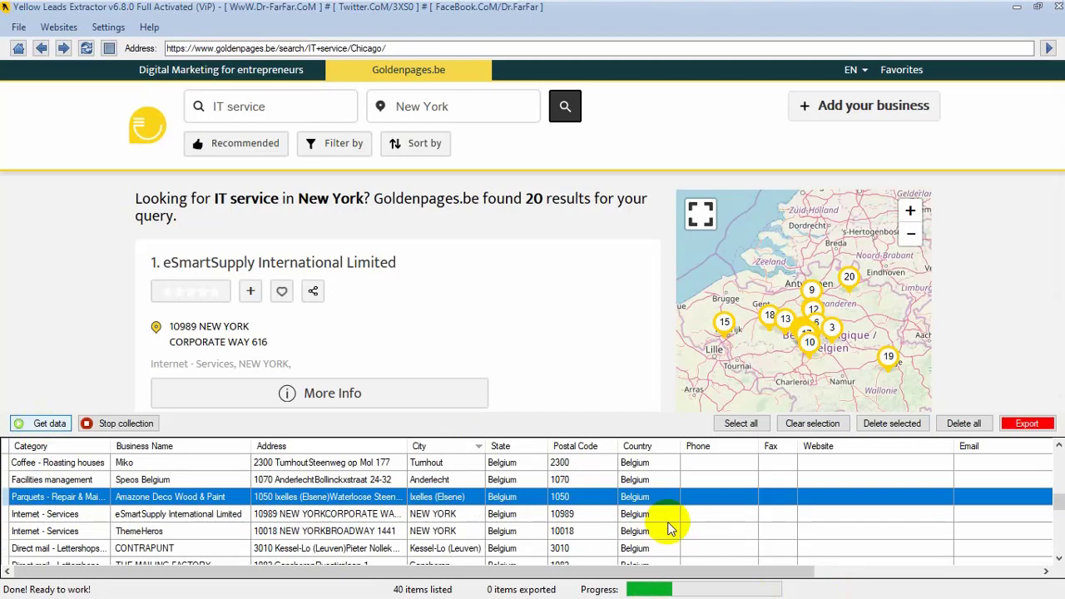
scroll(669, 528, "down", 1)
scroll(670, 528, "down", 3)
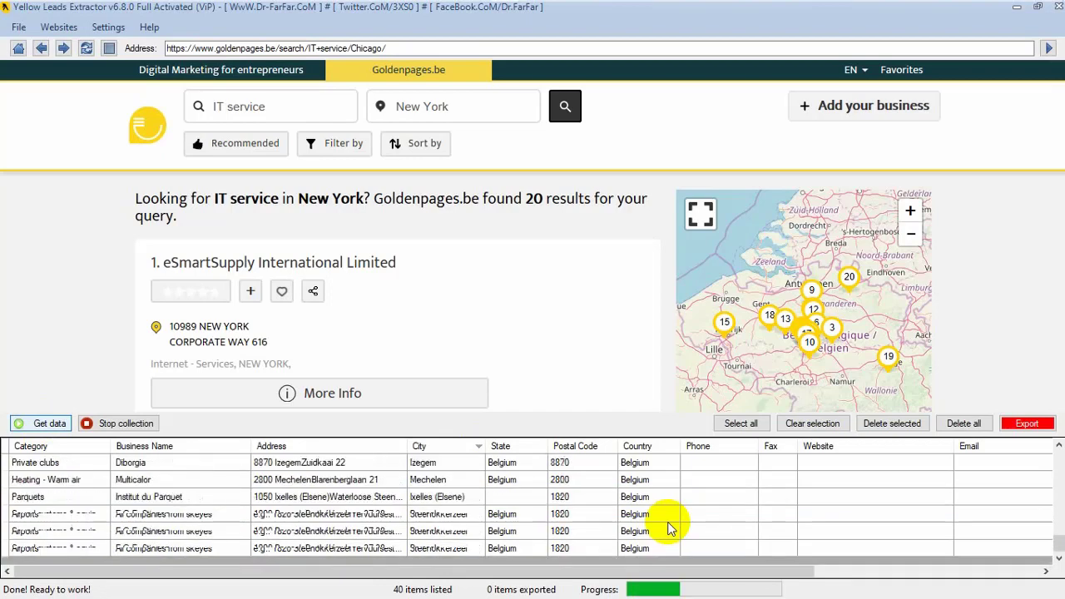